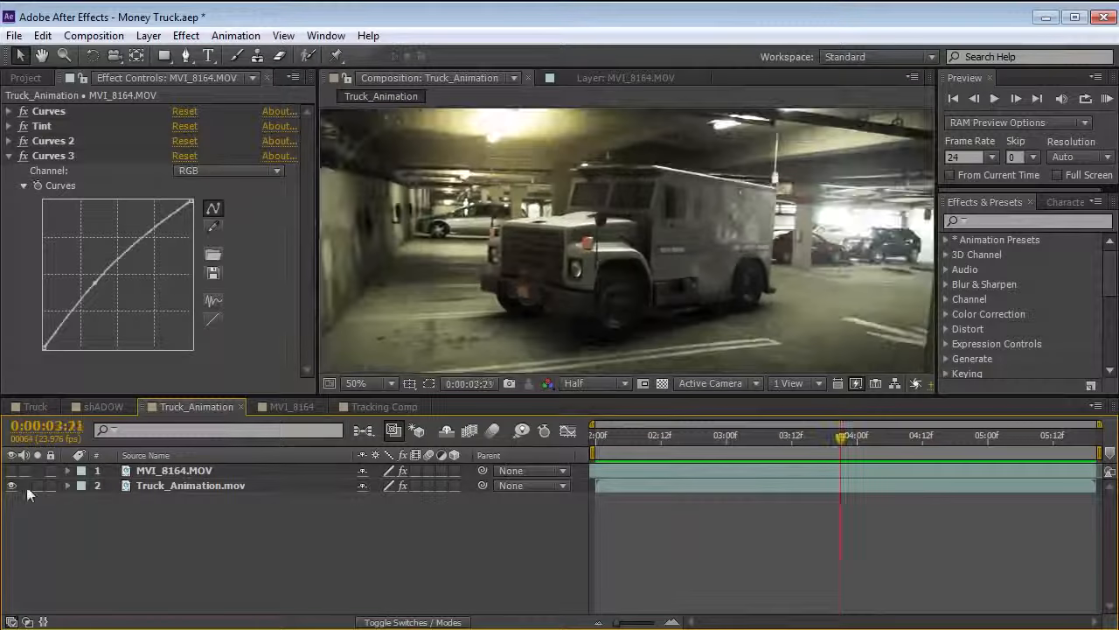
Step: Scrub through the Truck_Animation composition to review how the armored truck sits in the garage shot
{"action": "left_click_drag", "start_coordinate": [757, 439], "coordinate": [995, 468]}
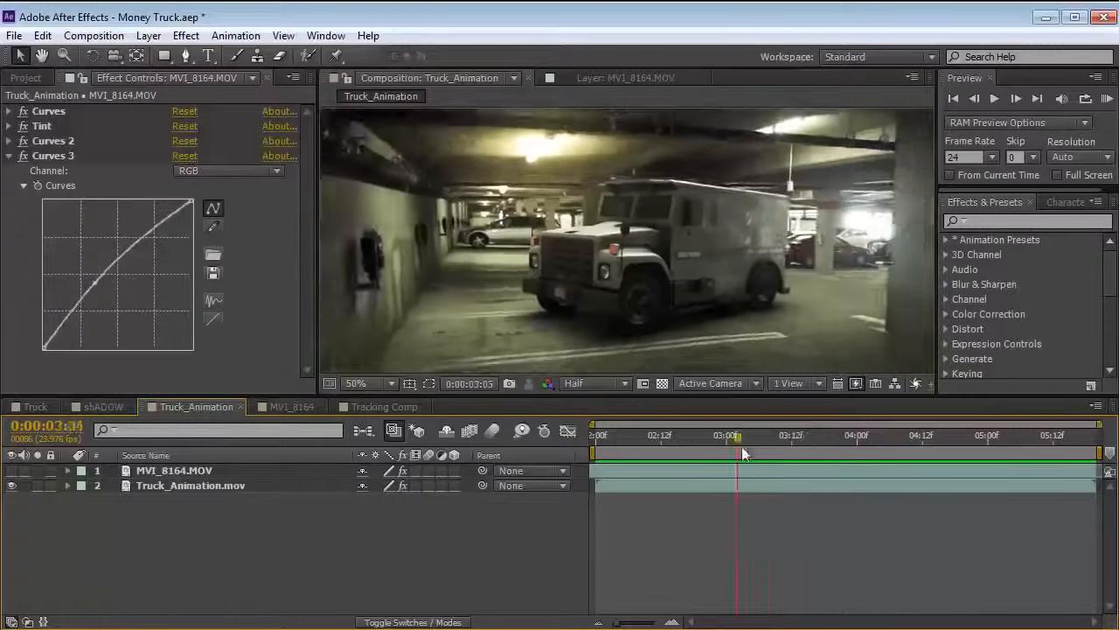
{"action": "left_click_drag", "start_coordinate": [742, 446], "coordinate": [776, 448]}
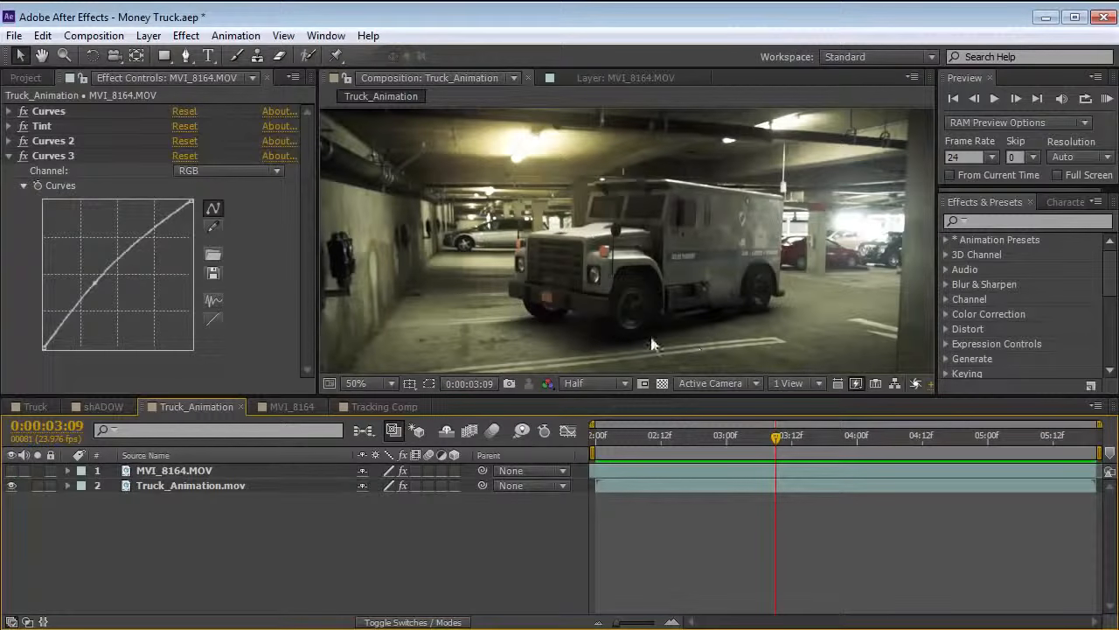
{"action": "left_click_drag", "start_coordinate": [782, 448], "coordinate": [879, 436]}
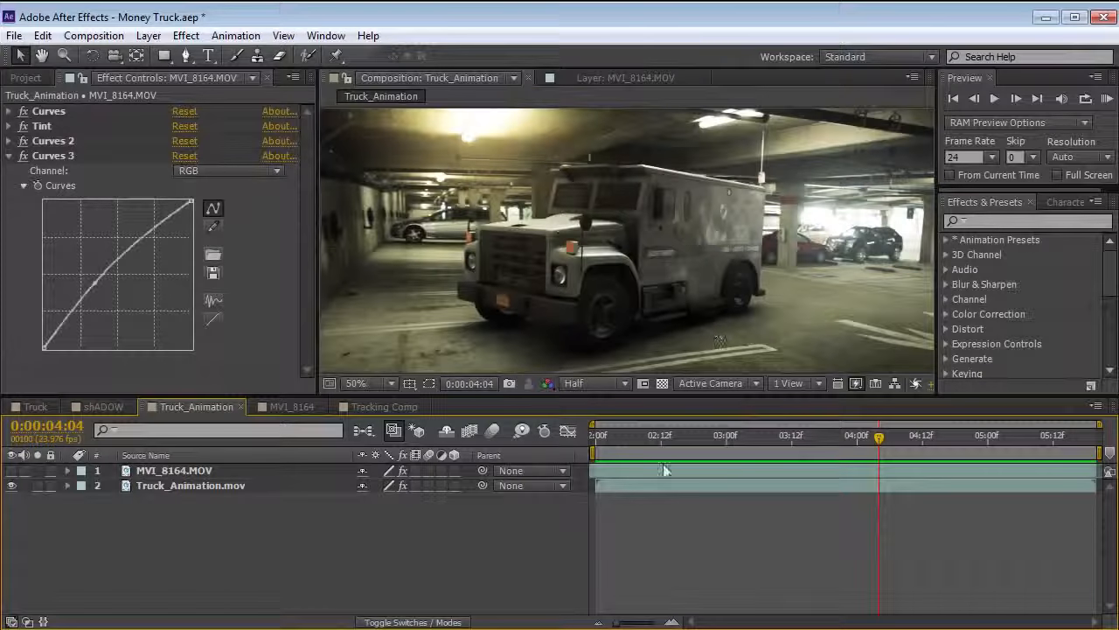
{"action": "left_click_drag", "start_coordinate": [782, 433], "coordinate": [847, 438]}
Step: Open the MVI_8164 composition and play it back to review the START title in the tracked footage
{"action": "left_click", "coordinate": [321, 407]}
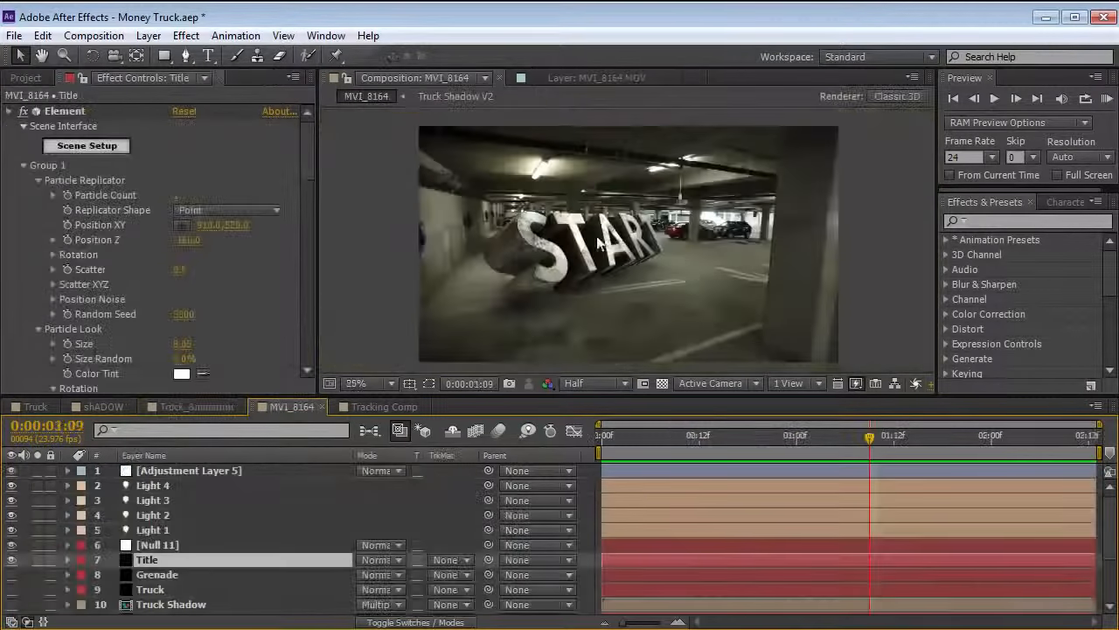
{"action": "left_click_drag", "start_coordinate": [831, 448], "coordinate": [692, 437]}
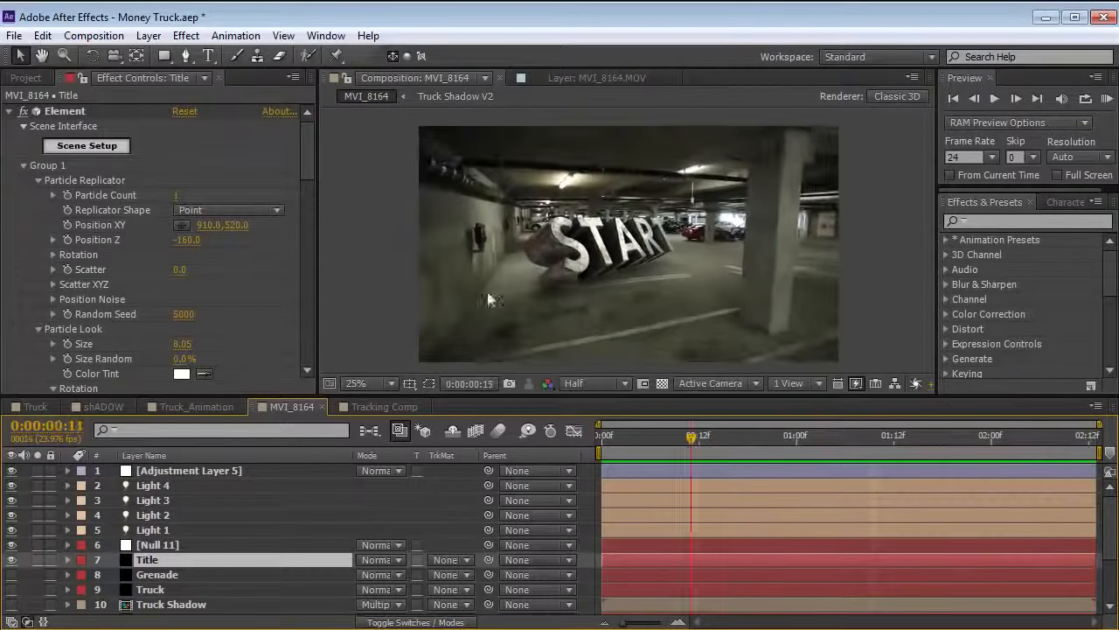
{"action": "key", "text": "space"}
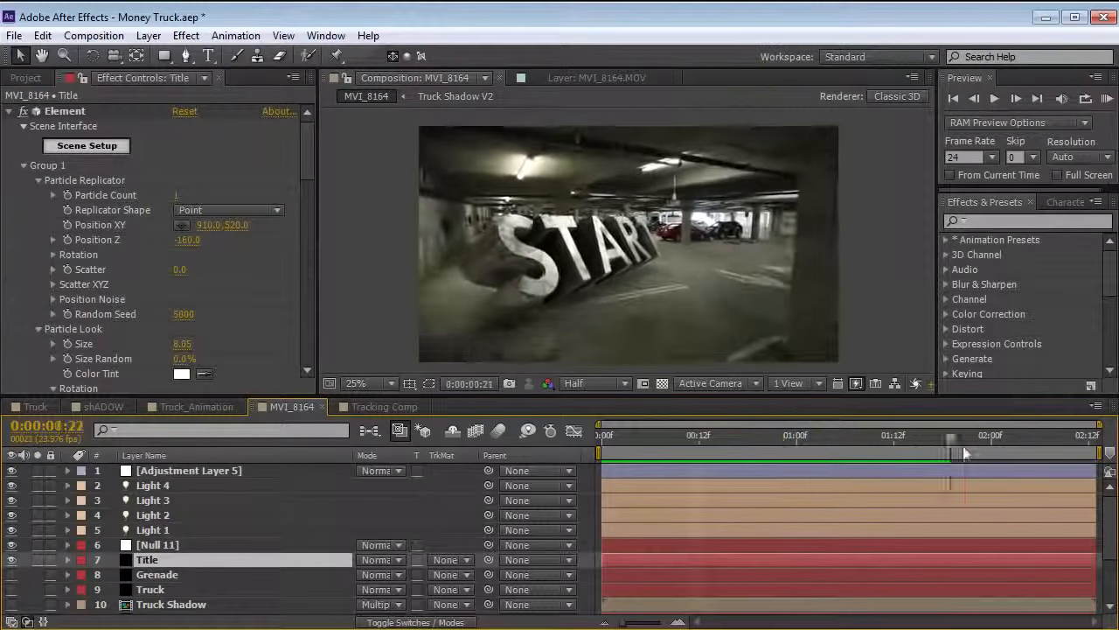
Step: Hide the Title layer, show the Grenade layer instead, and scrub to check the grenades in the shot
{"action": "left_click", "coordinate": [11, 560]}
{"action": "left_click", "coordinate": [11, 575]}
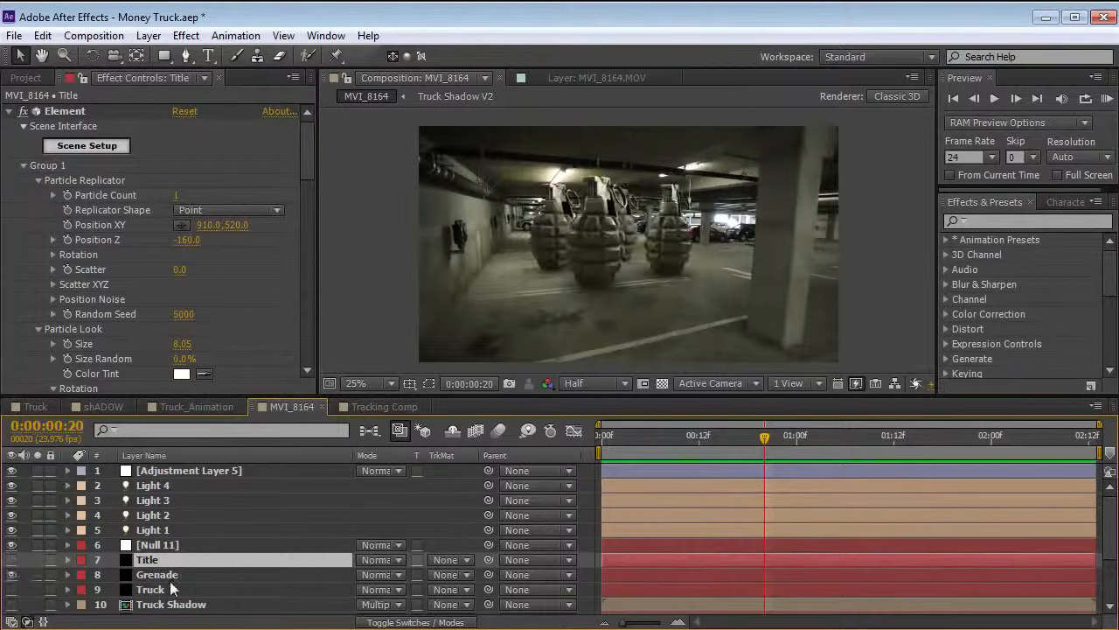
{"action": "left_click", "coordinate": [158, 574]}
{"action": "left_click_drag", "start_coordinate": [764, 437], "coordinate": [740, 438]}
Step: Hide the Grenade layer, show the Truck layer, and scrub through the shot to check the truck
{"action": "left_click", "coordinate": [12, 575]}
{"action": "left_click", "coordinate": [12, 590]}
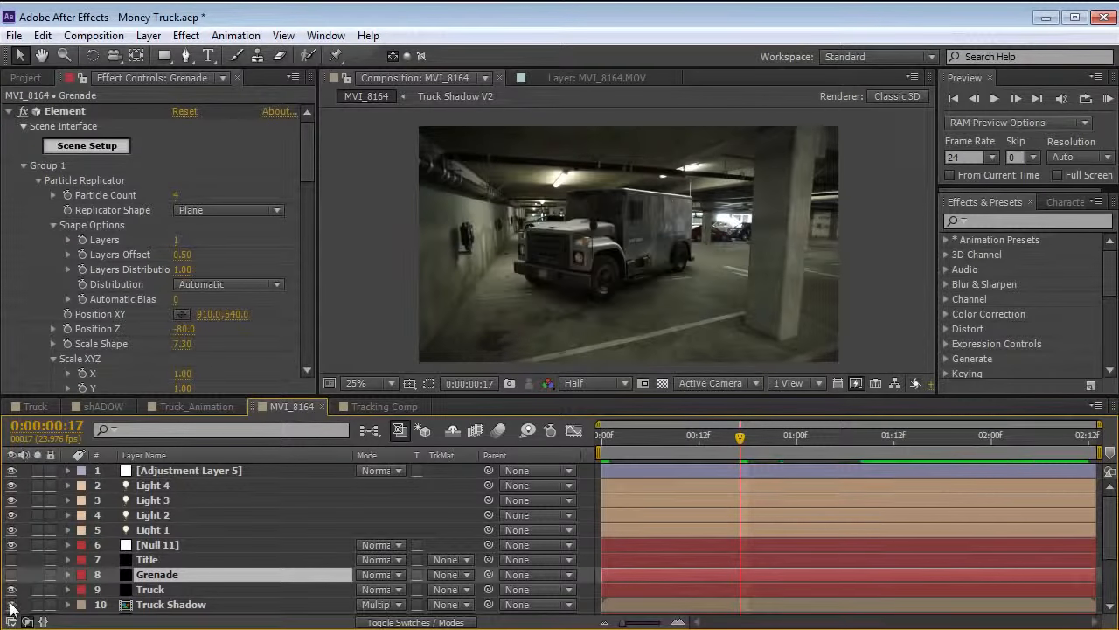
{"action": "left_click_drag", "start_coordinate": [809, 440], "coordinate": [854, 442]}
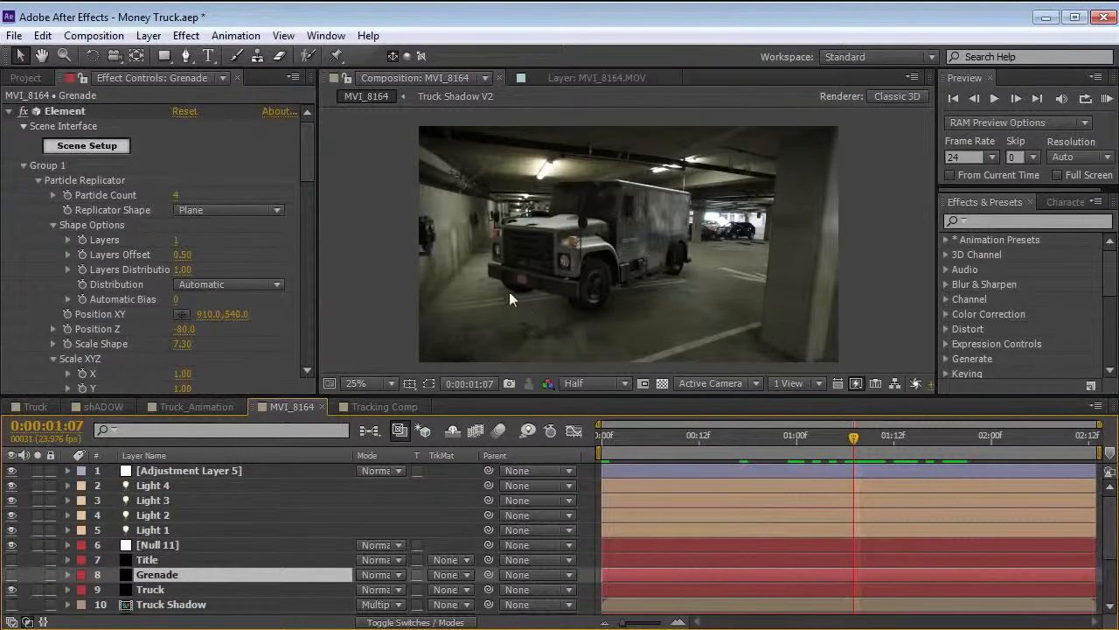
{"action": "mouse_move", "coordinate": [839, 450]}
{"action": "left_mouse_down"}
{"action": "mouse_move", "coordinate": [899, 449]}
{"action": "mouse_move", "coordinate": [854, 444]}
{"action": "left_mouse_up"}
Step: Turn on the Truck Shadow layer and scrub through the shot to check the shadow under the truck
{"action": "left_click", "coordinate": [142, 606]}
{"action": "scroll", "coordinate": [158, 586], "scroll_direction": "down", "scroll_amount": 2}
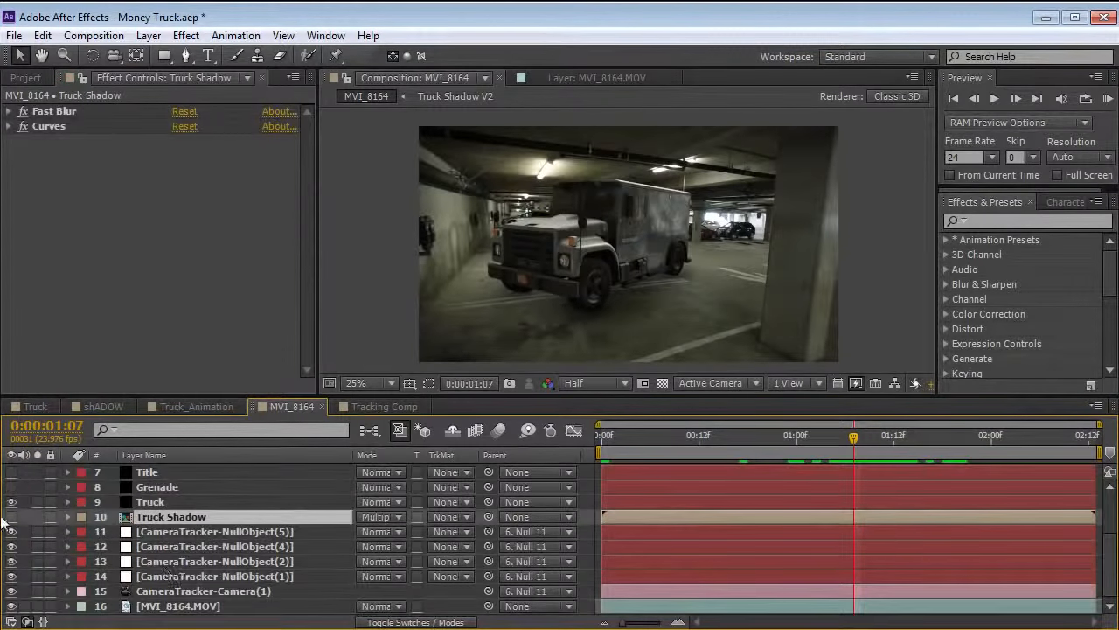
{"action": "left_click_drag", "start_coordinate": [781, 442], "coordinate": [877, 465]}
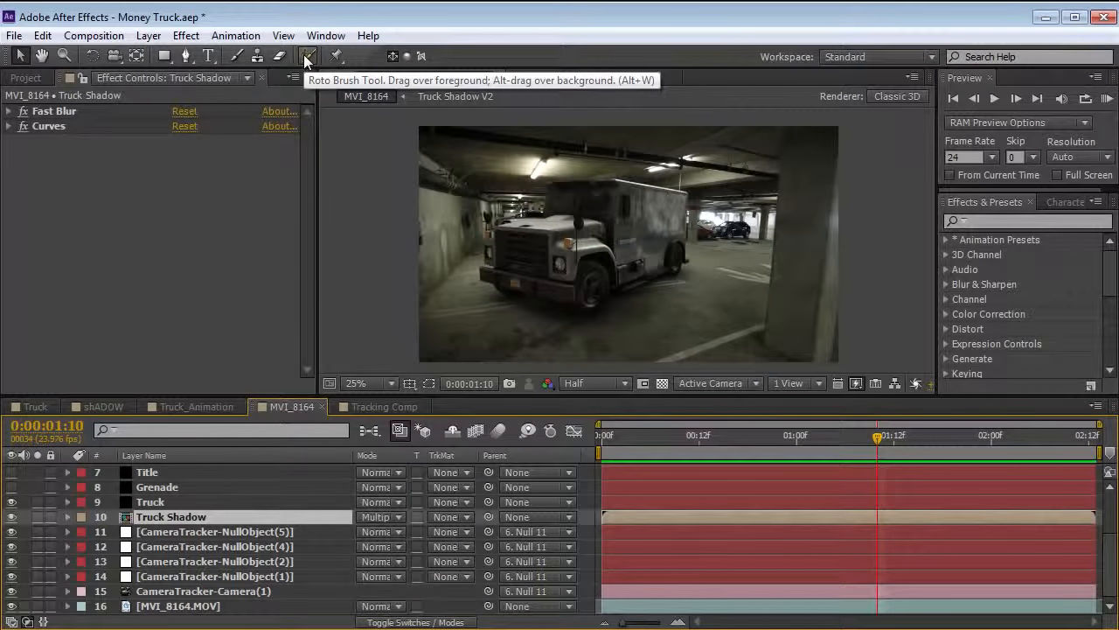
{"action": "left_click", "coordinate": [365, 194]}
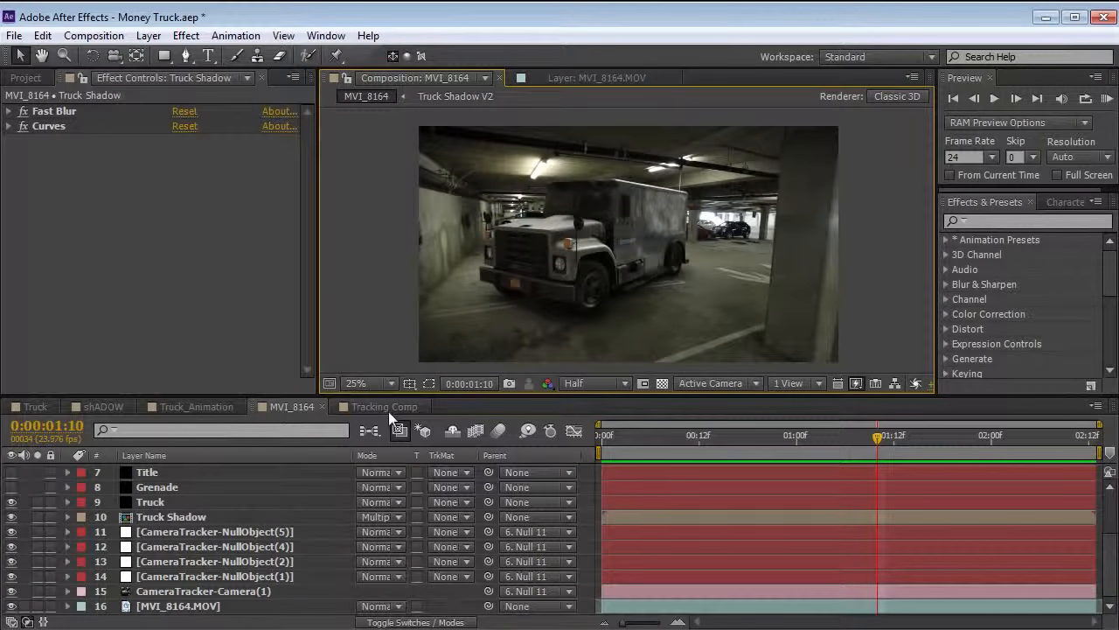
Step: Run Track Camera on MVI_8164.MOV in the Tracking Comp and play the clip to check the track points
{"action": "left_click", "coordinate": [366, 408]}
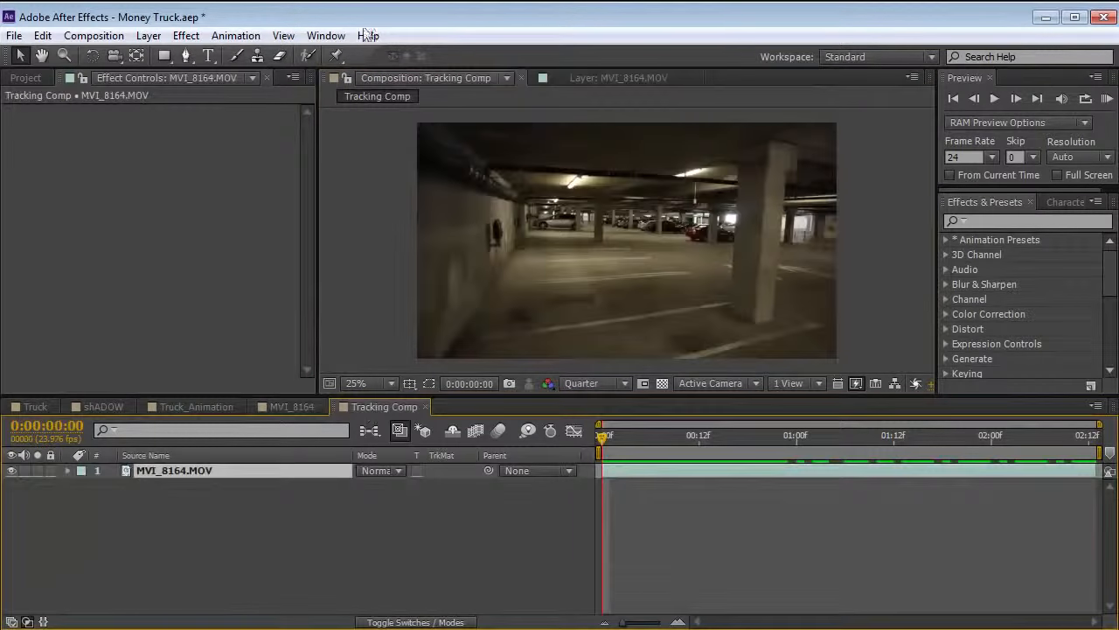
{"action": "left_click", "coordinate": [574, 188]}
{"action": "left_click", "coordinate": [515, 220]}
{"action": "left_click", "coordinate": [323, 36]}
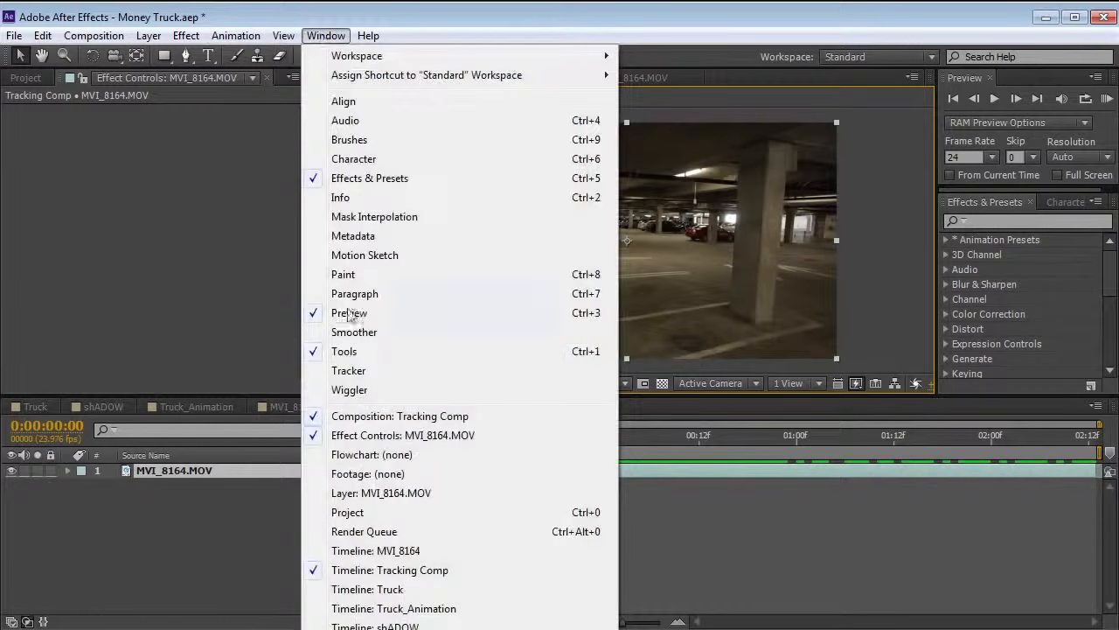
{"action": "left_click", "coordinate": [348, 371]}
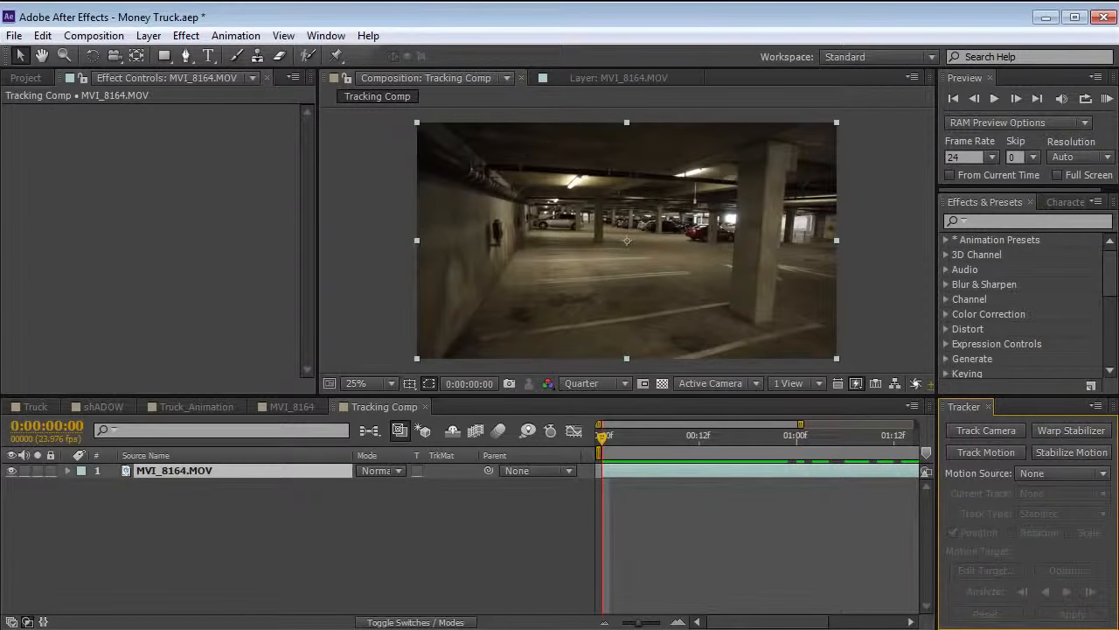
{"action": "left_click", "coordinate": [986, 430]}
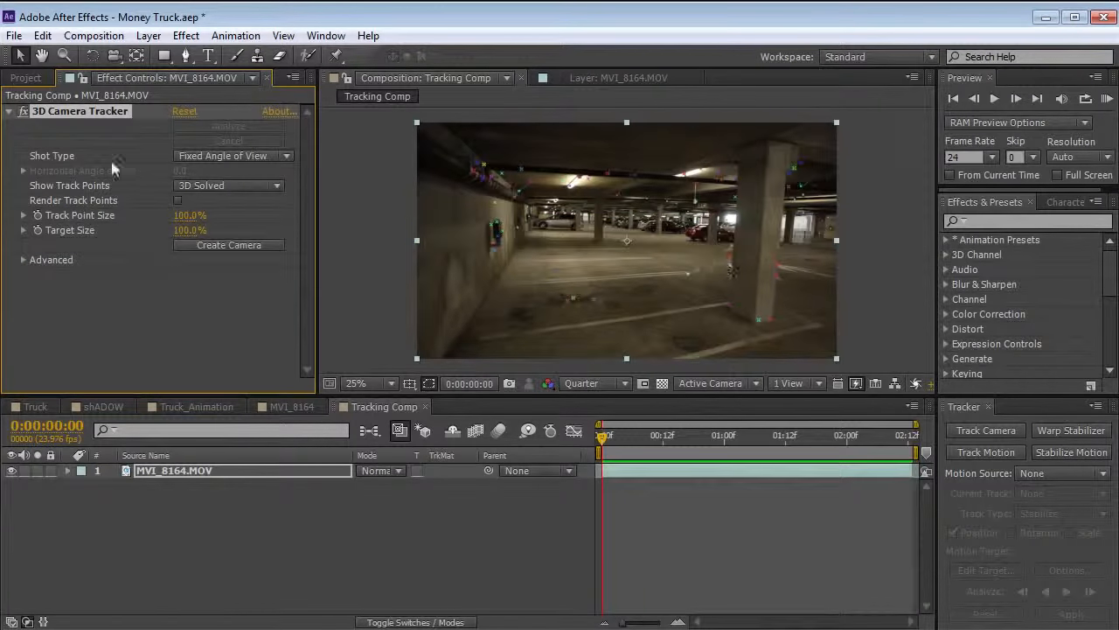
{"action": "key", "text": "space"}
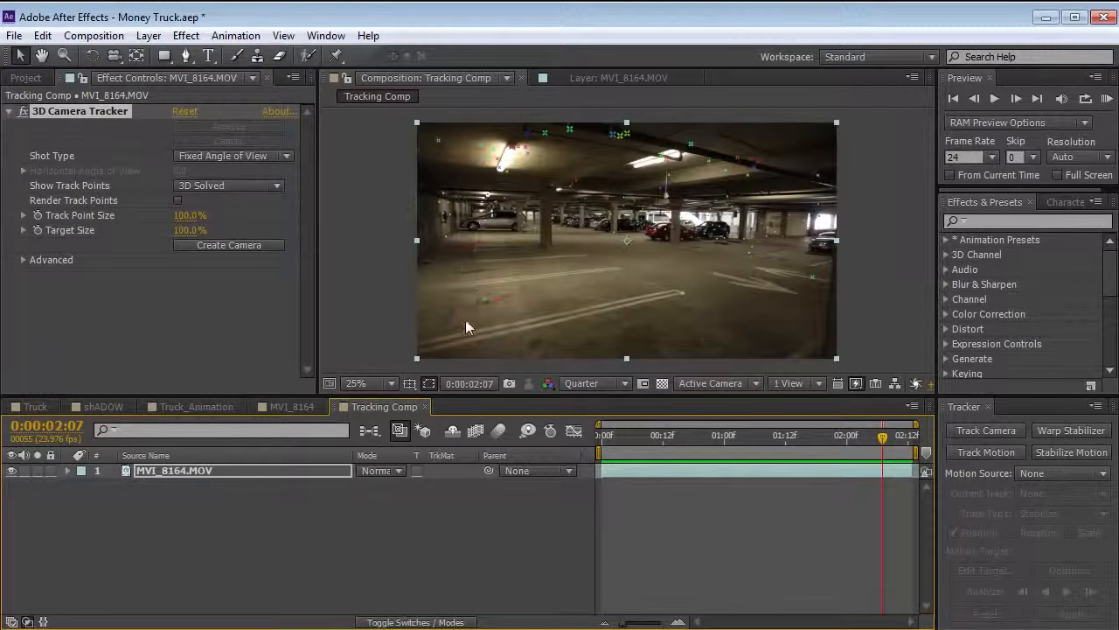
{"action": "key", "text": "Home"}
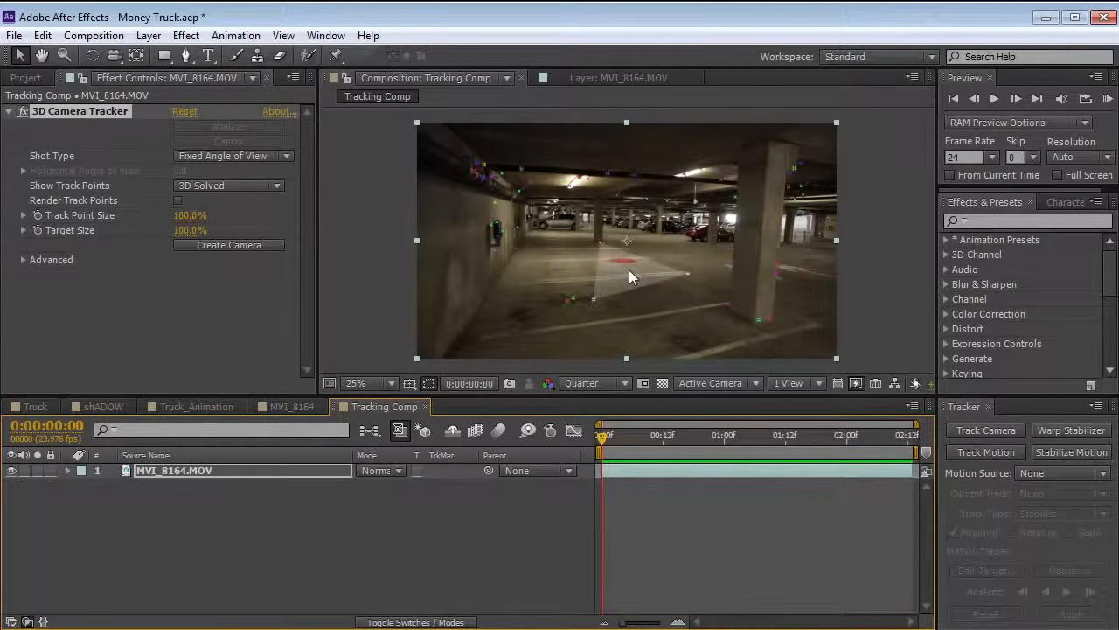
Step: At 0:00:01:16, create a solid and camera from the track points lying flat on the garage floor
{"action": "left_click_drag", "start_coordinate": [778, 435], "coordinate": [805, 437]}
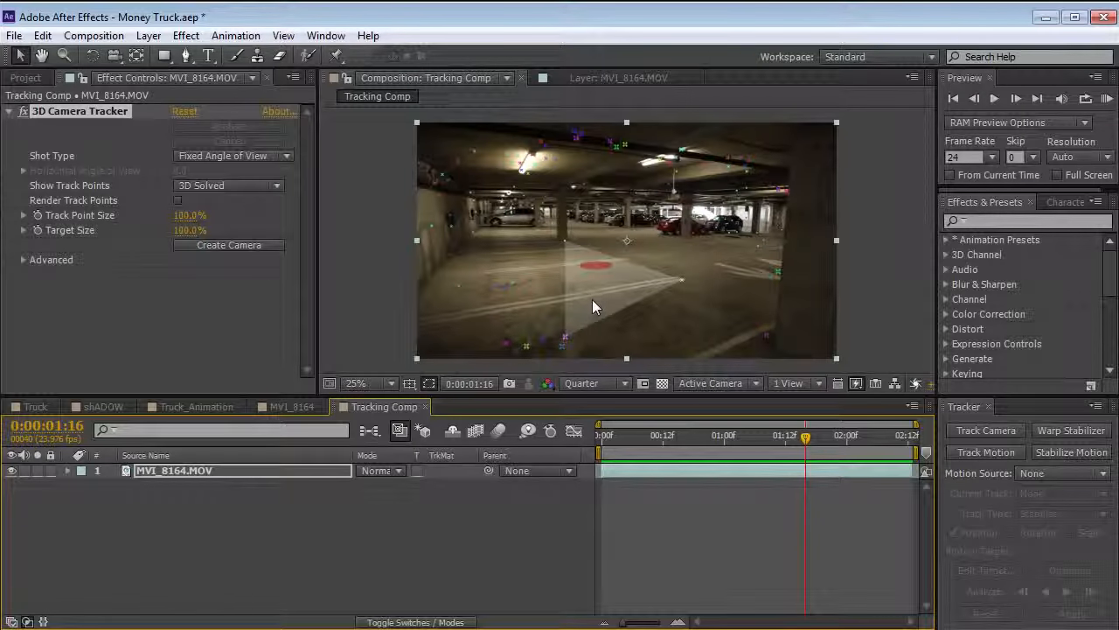
{"action": "left_click", "coordinate": [592, 300]}
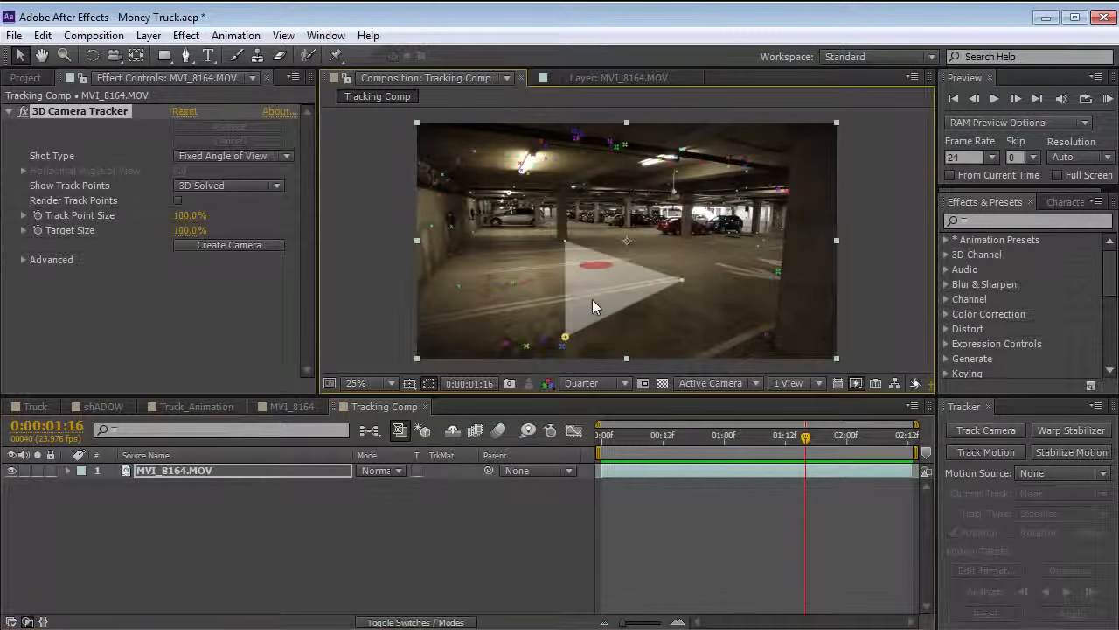
{"action": "right_click", "coordinate": [589, 266]}
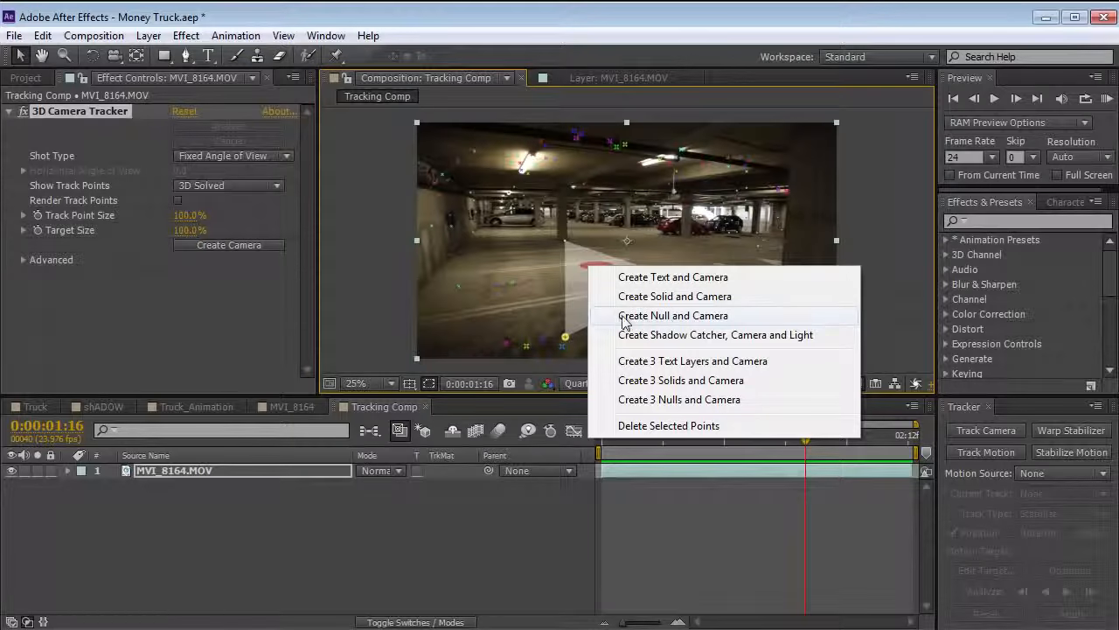
{"action": "left_click", "coordinate": [662, 299]}
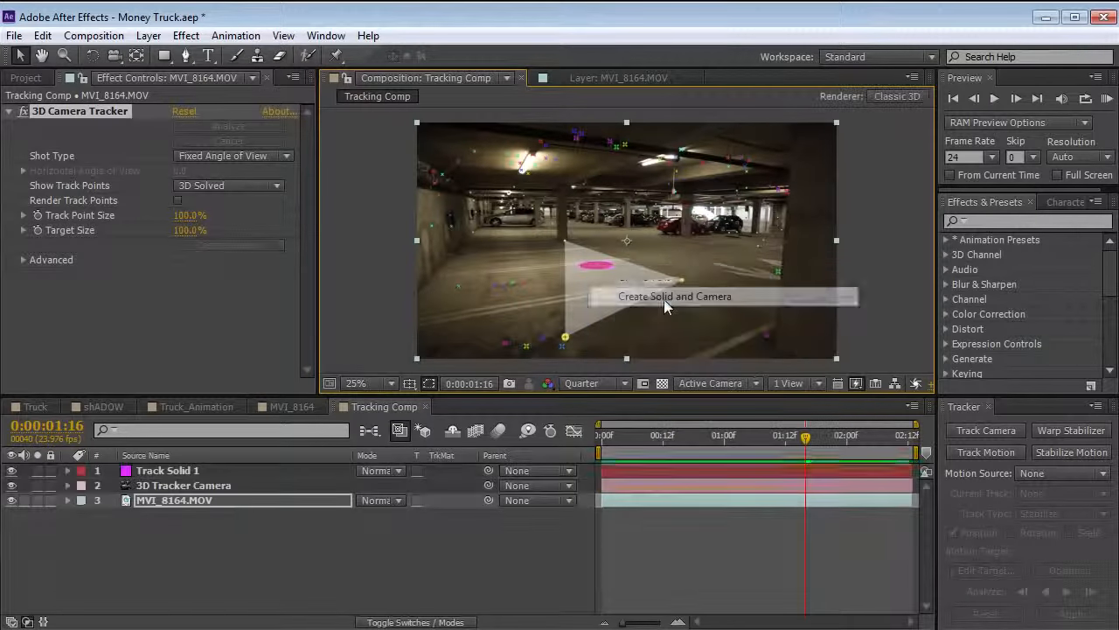
{"action": "left_click", "coordinate": [647, 530]}
Step: Scale Track Solid 1 up to 920% to cover the floor and preview it from the first frame
{"action": "left_click", "coordinate": [156, 472]}
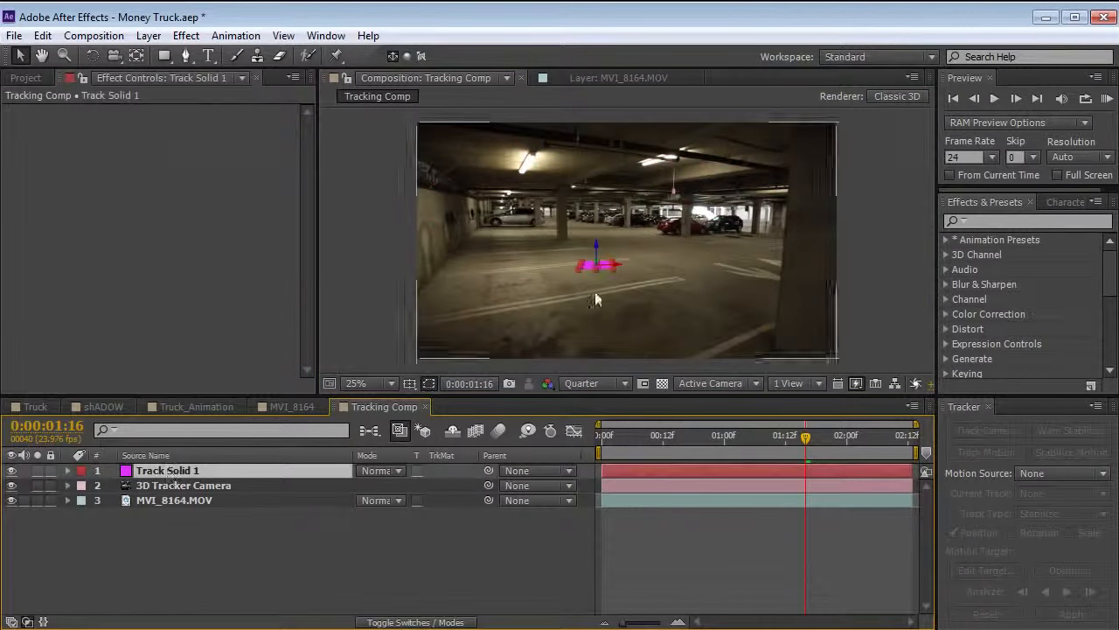
{"action": "key", "text": "s"}
{"action": "left_click_drag", "start_coordinate": [416, 487], "coordinate": [523, 334]}
{"action": "left_click_drag", "start_coordinate": [788, 432], "coordinate": [591, 448]}
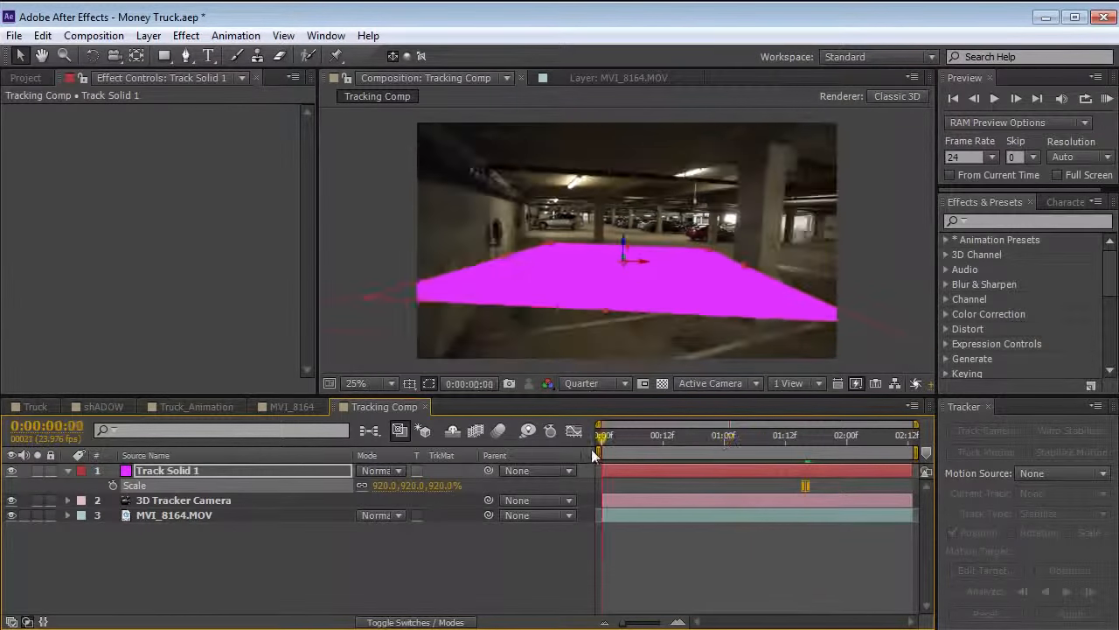
{"action": "key", "text": "KP_0"}
Step: Apply the Grid effect to Track Solid 1 and scrub to 0:00:02:03 to check that it sticks to the floor
{"action": "type", "text": "grid"}
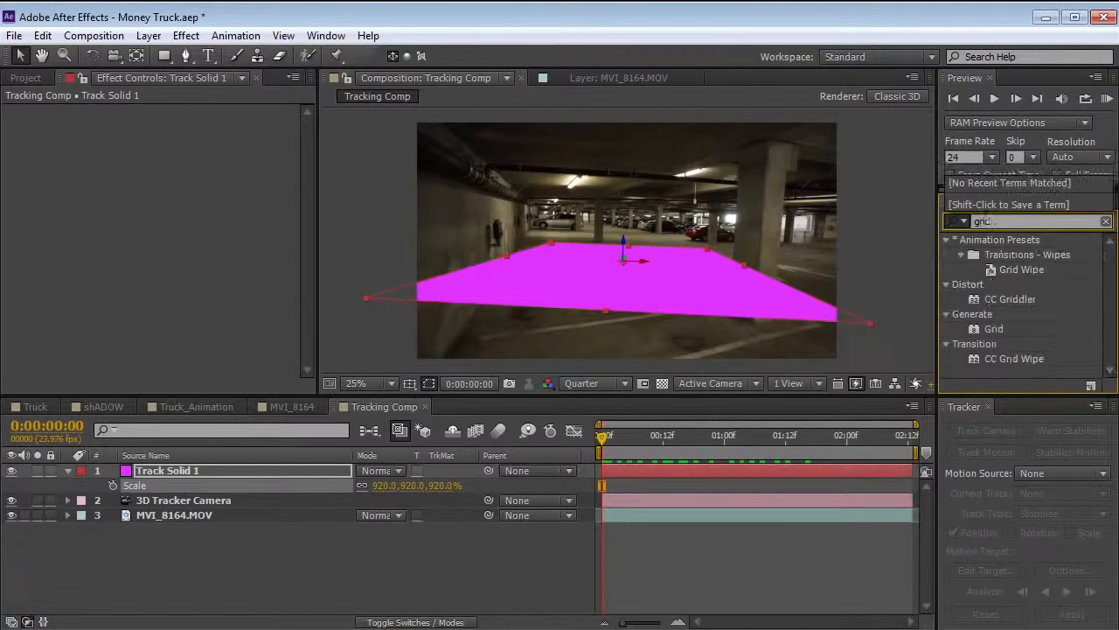
{"action": "left_click_drag", "start_coordinate": [995, 331], "coordinate": [778, 473]}
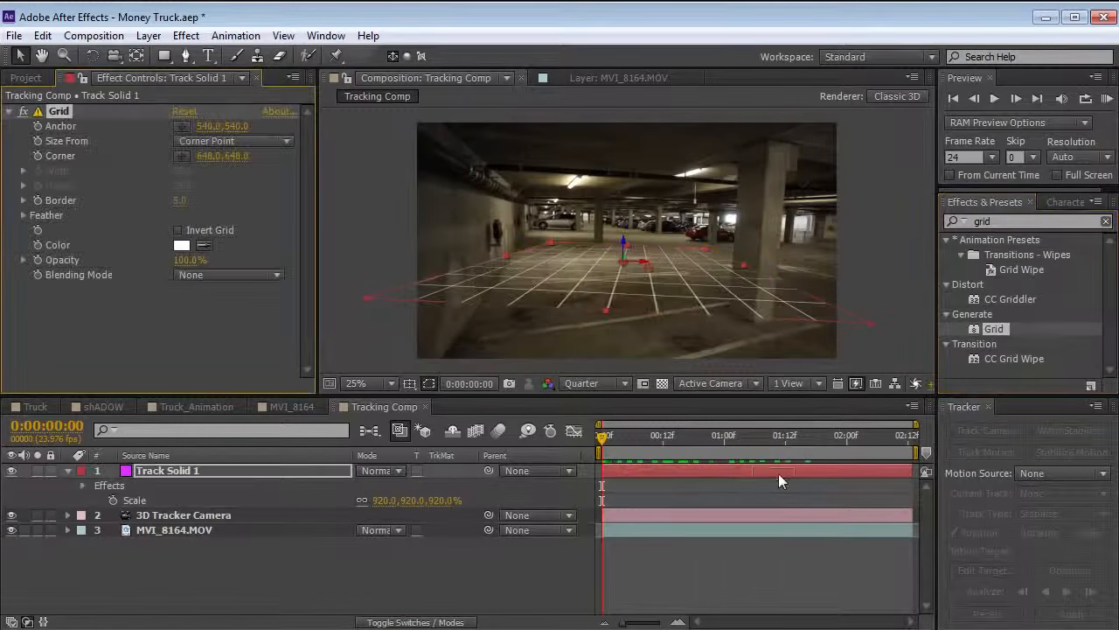
{"action": "left_click", "coordinate": [639, 445]}
{"action": "left_click_drag", "start_coordinate": [640, 445], "coordinate": [538, 454]}
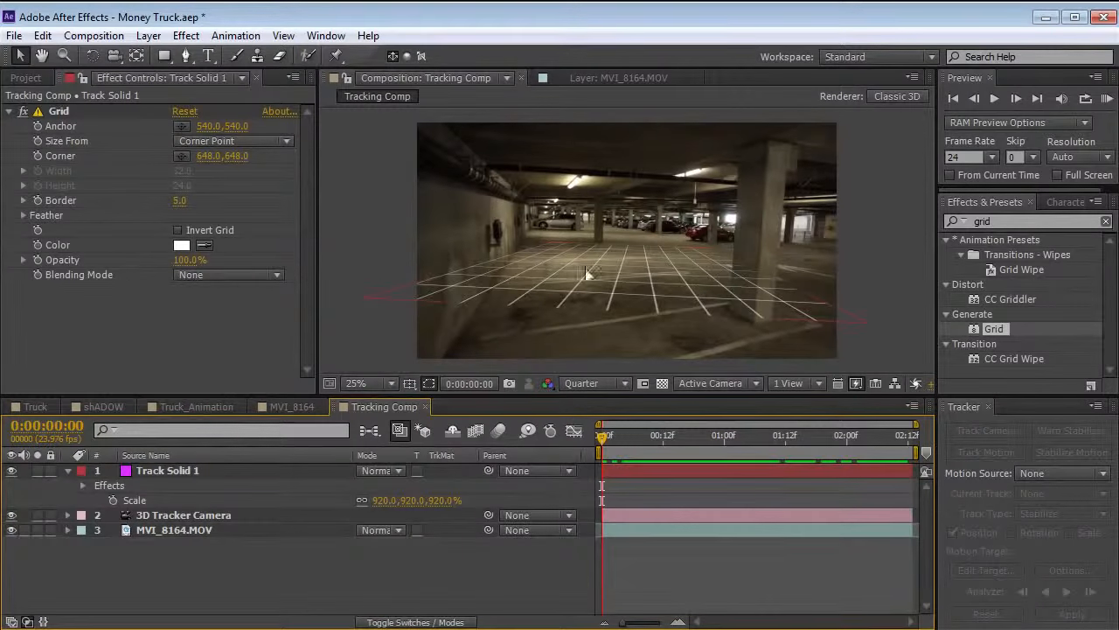
{"action": "left_click_drag", "start_coordinate": [625, 441], "coordinate": [862, 451]}
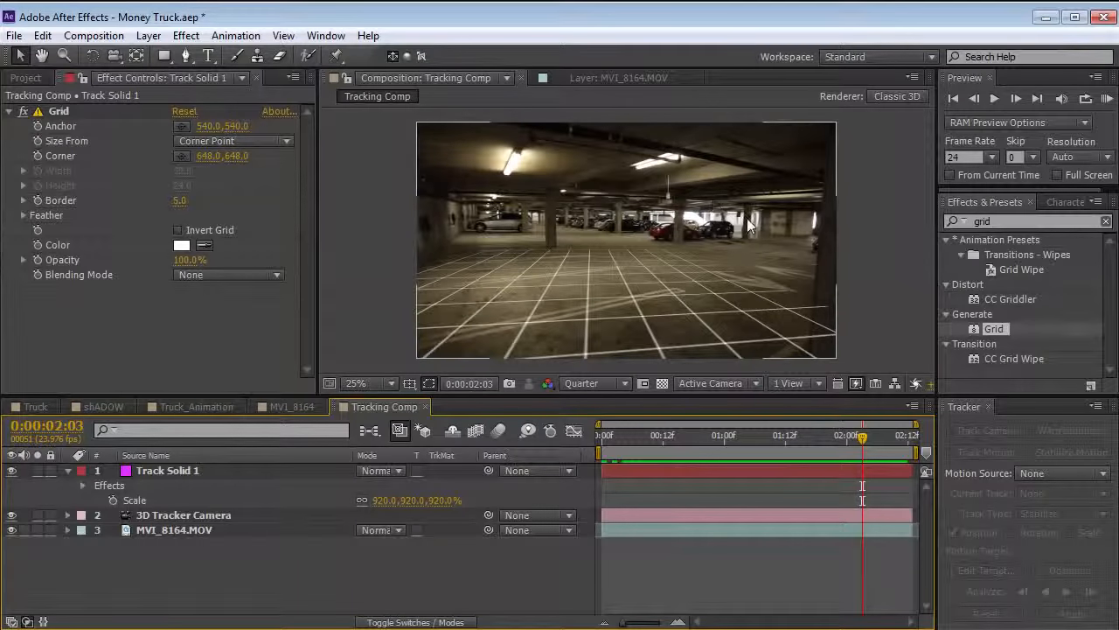
Step: Create a null from a 3D Camera Tracker point near the silver parked car, then select the null to inspect its position
{"action": "left_click", "coordinate": [172, 533]}
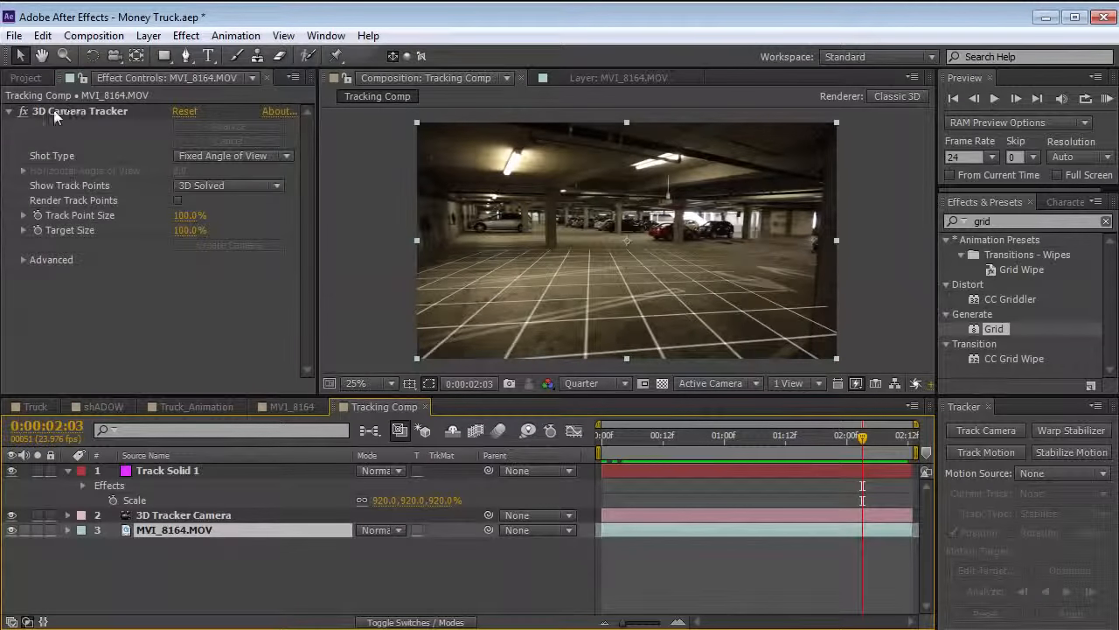
{"action": "left_click", "coordinate": [93, 111]}
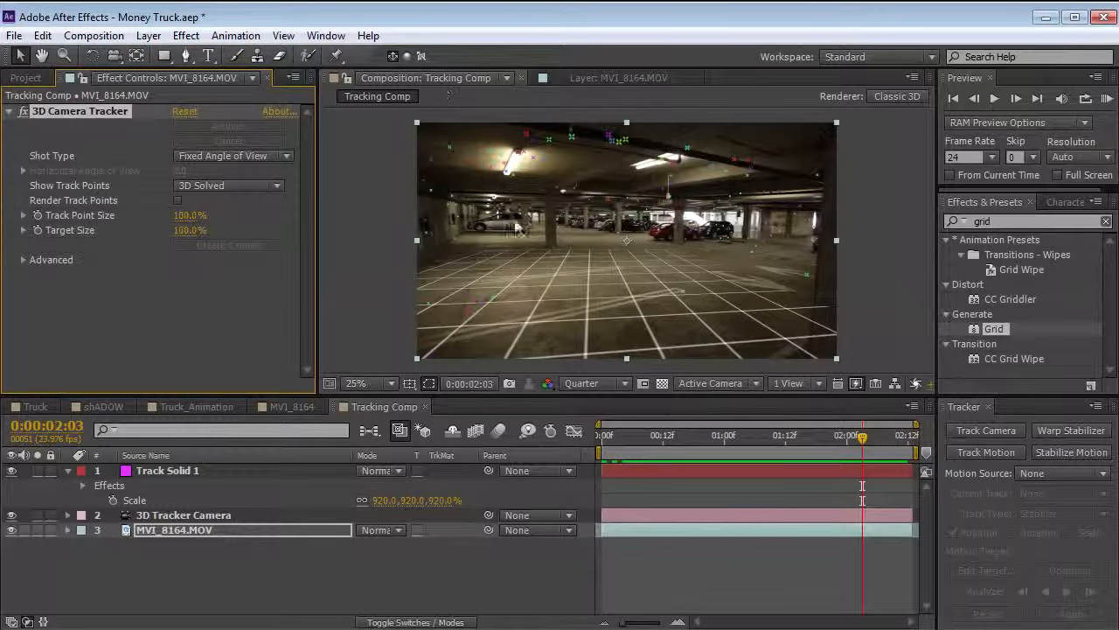
{"action": "left_click", "coordinate": [507, 209]}
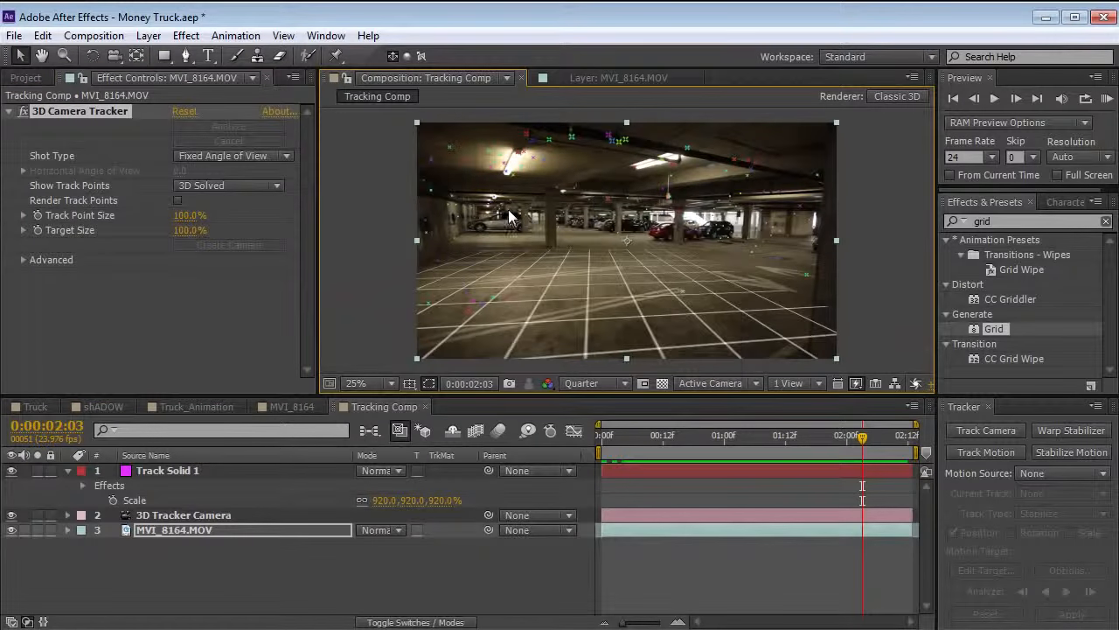
{"action": "right_click", "coordinate": [508, 209]}
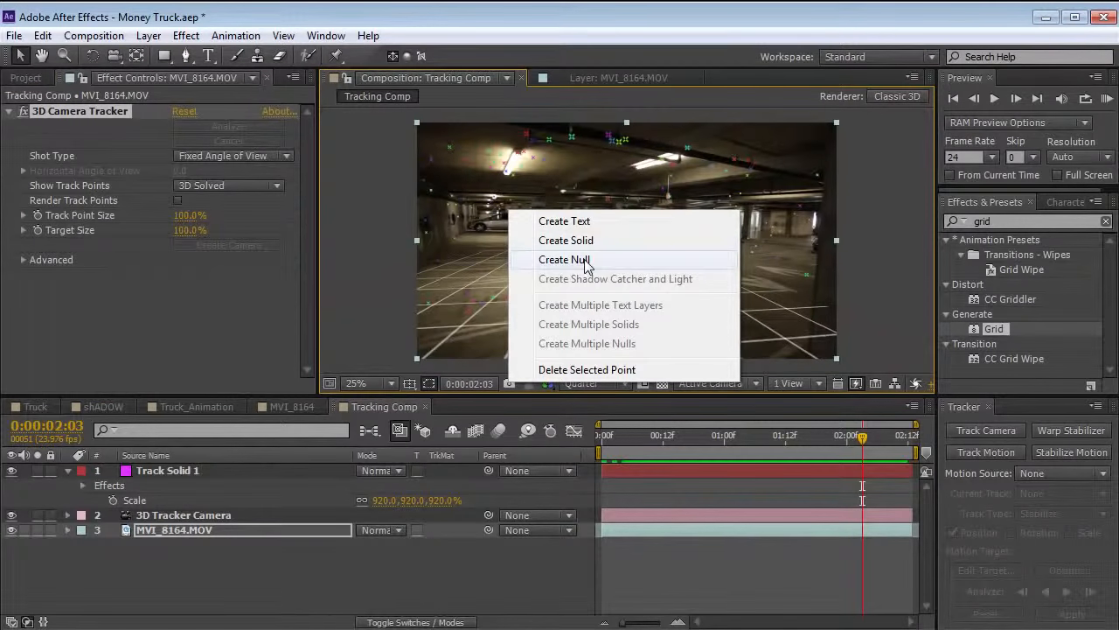
{"action": "left_click", "coordinate": [549, 260]}
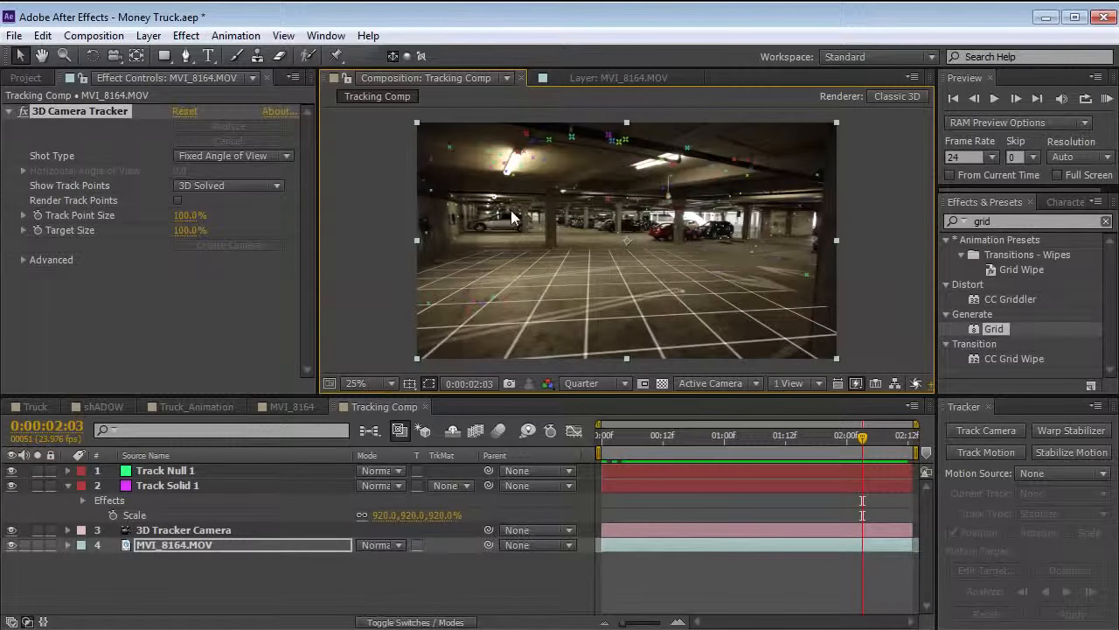
{"action": "key", "text": "period"}
{"action": "left_click", "coordinate": [175, 471]}
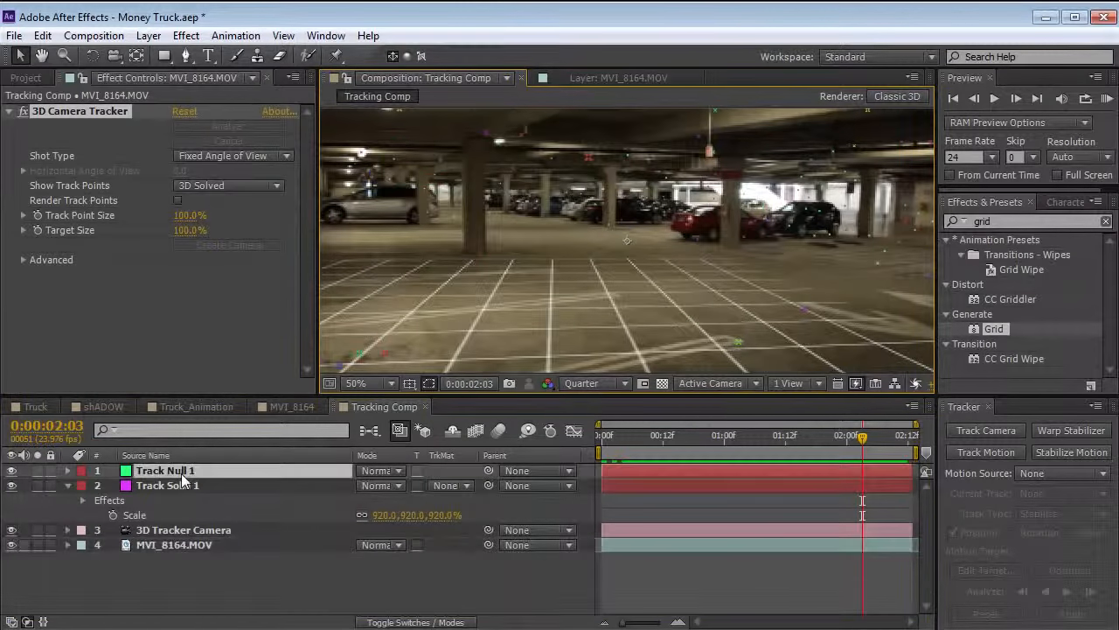
{"action": "key", "text": "comma"}
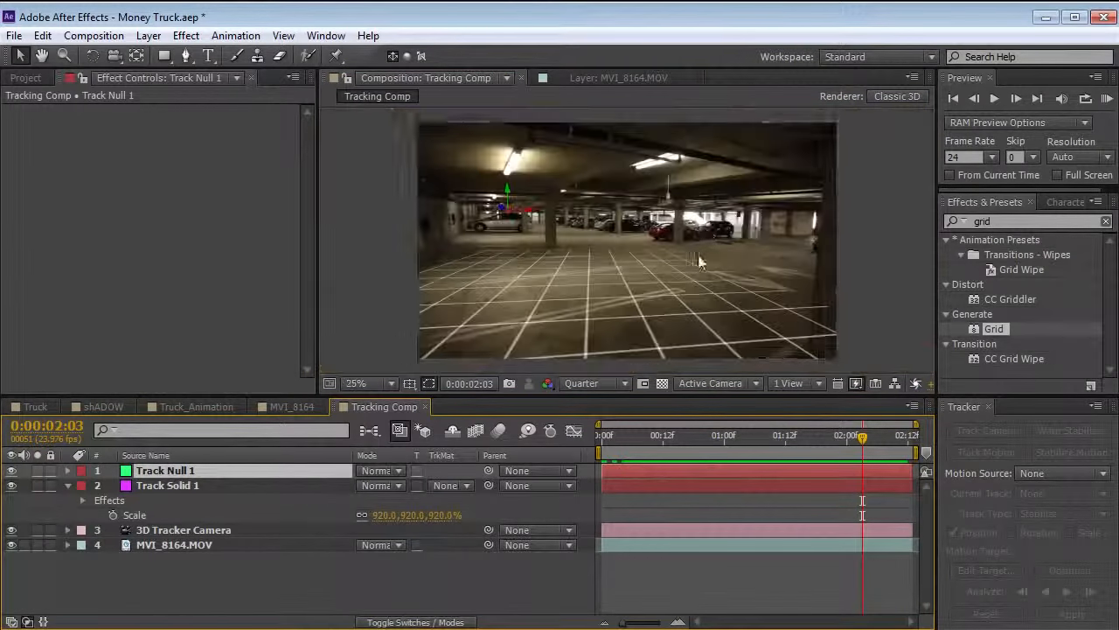
Step: Hide Track Solid 1 and create nulls from the track points at the parking line's end and on the garage's left side
{"action": "left_click", "coordinate": [203, 548]}
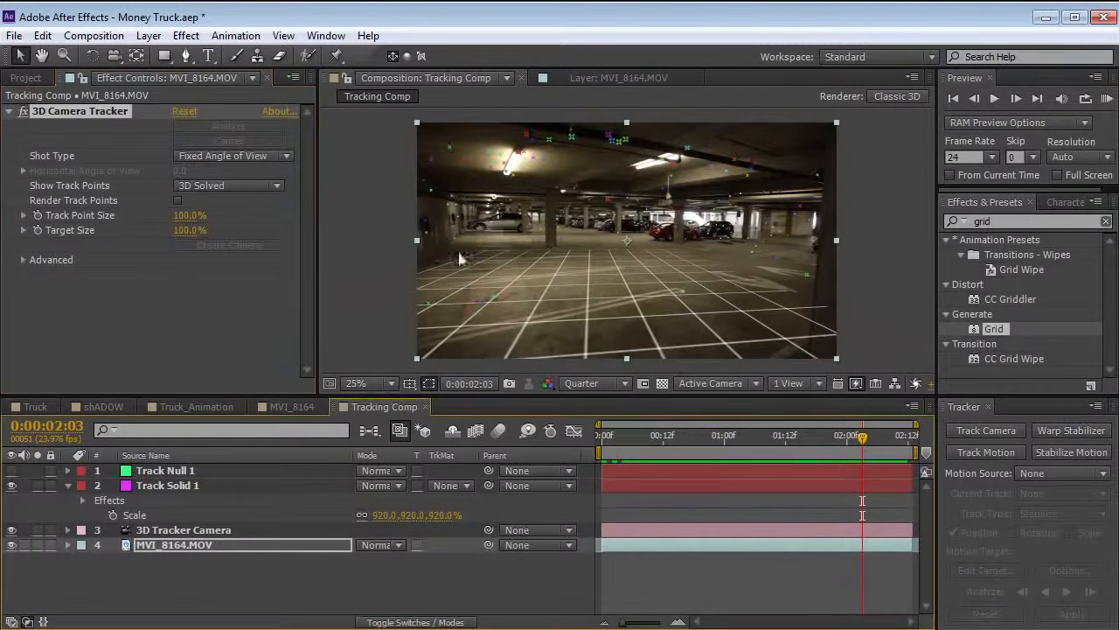
{"action": "left_click", "coordinate": [12, 485]}
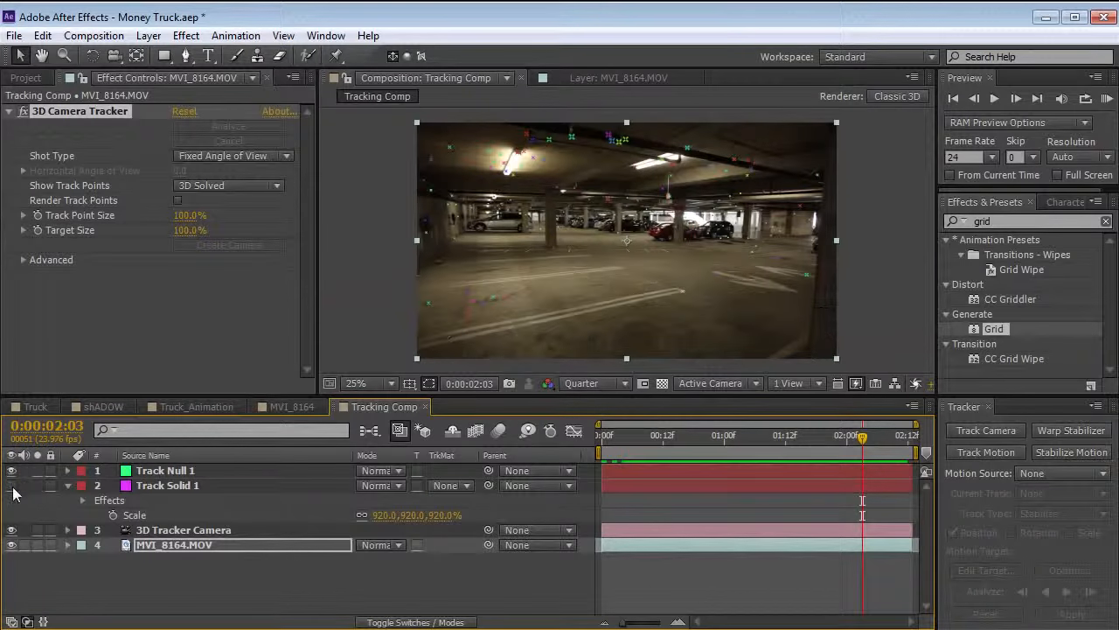
{"action": "right_click", "coordinate": [683, 292]}
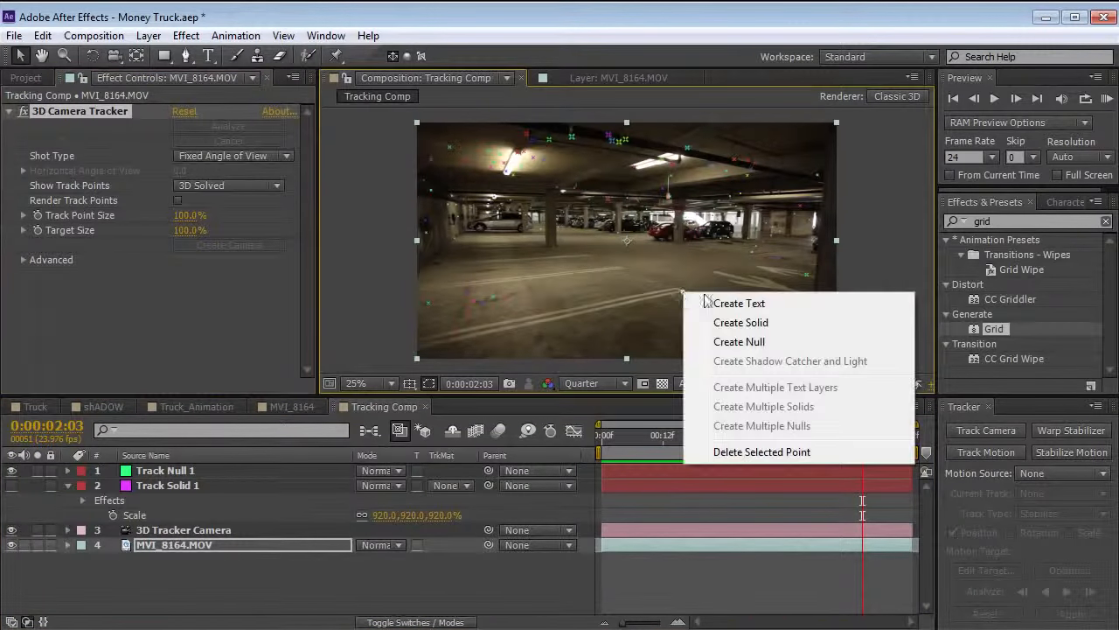
{"action": "left_click", "coordinate": [752, 341]}
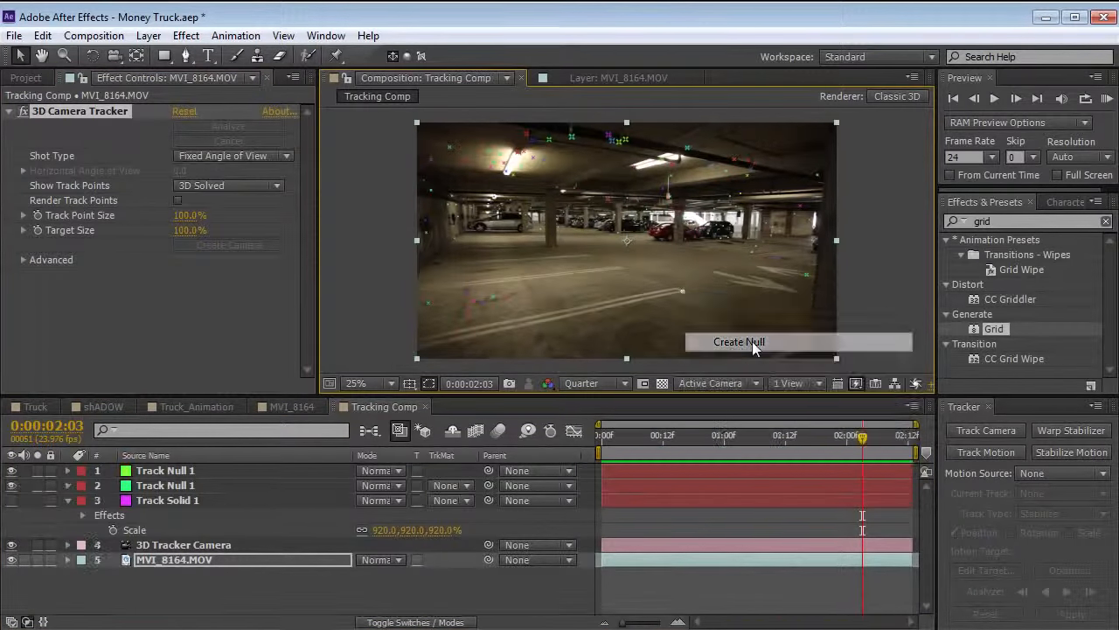
{"action": "right_click", "coordinate": [435, 260]}
{"action": "left_click", "coordinate": [505, 310]}
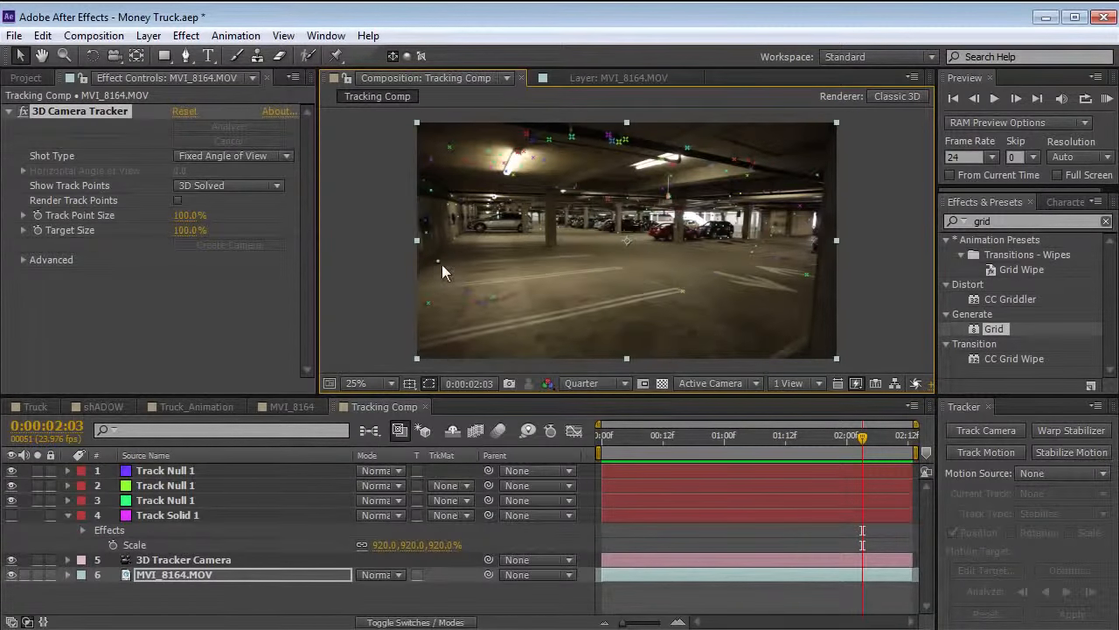
Step: At 0:00:01:02, create another null from a floor track point near the double parking line
{"action": "left_click_drag", "start_coordinate": [860, 436], "coordinate": [734, 440]}
{"action": "right_click", "coordinate": [520, 281]}
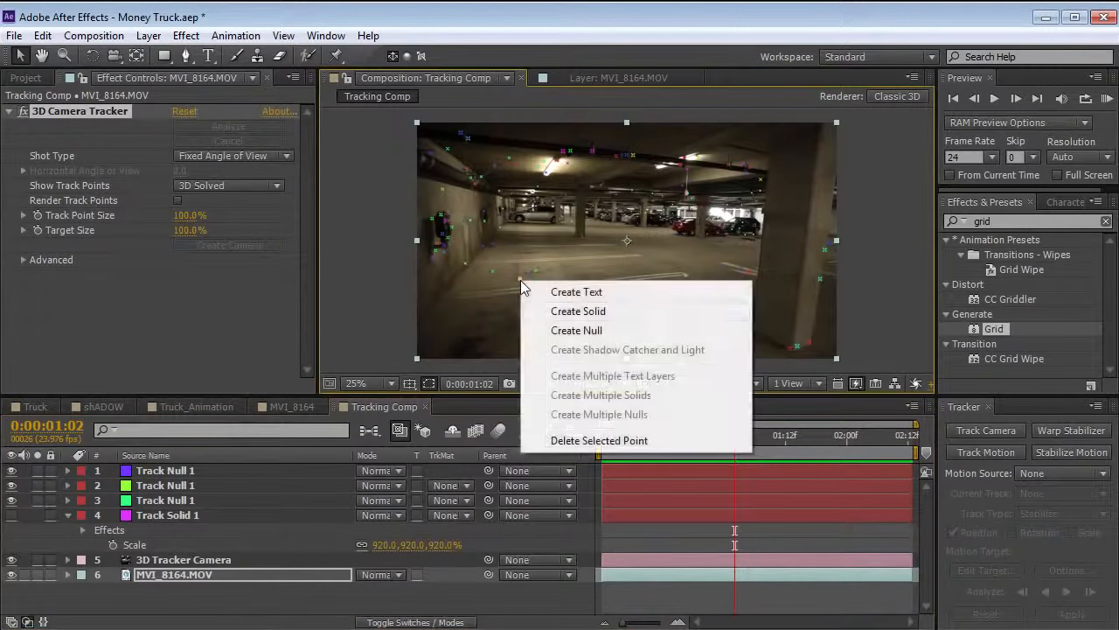
{"action": "left_click", "coordinate": [576, 332]}
{"action": "key", "text": "space"}
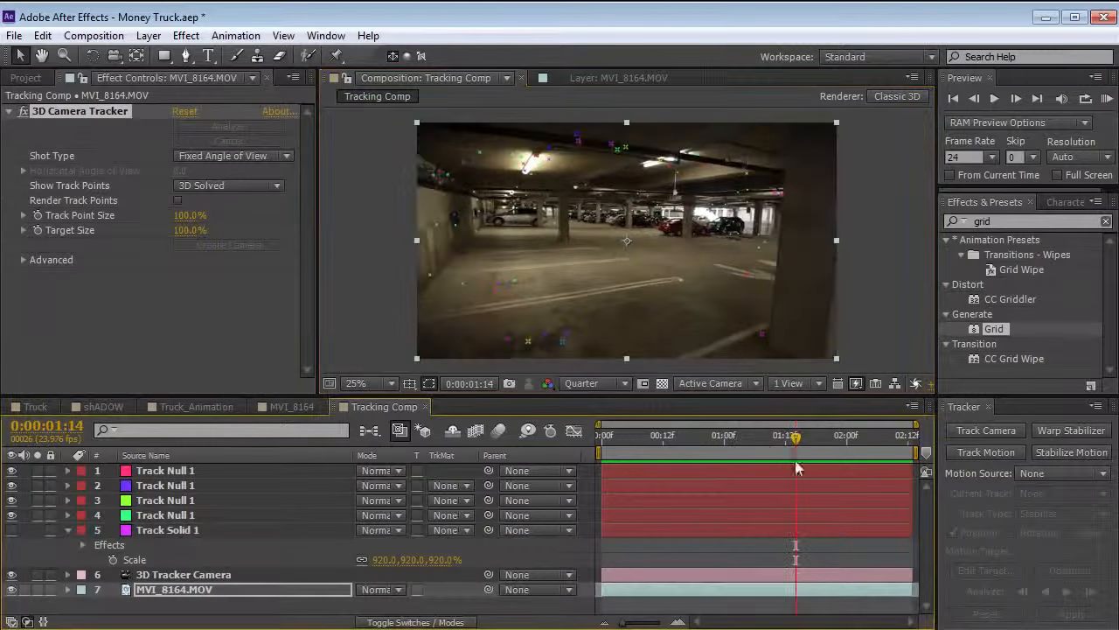
{"action": "left_click", "coordinate": [650, 551]}
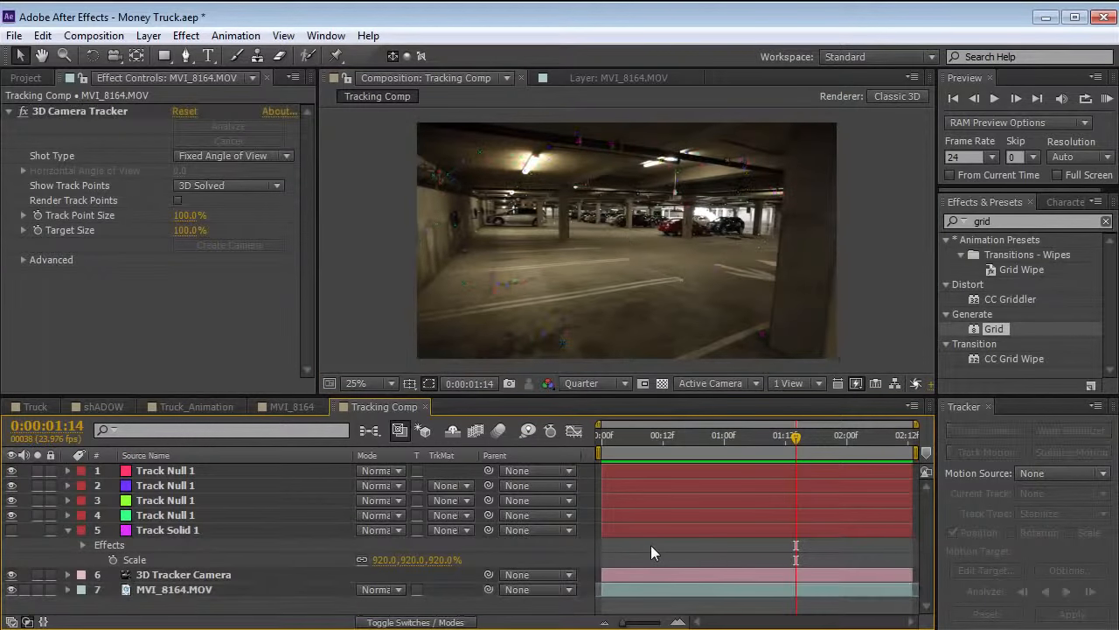
Step: Select all four track nulls and scrub to 0:00:01:18 to check that they stick to the footage
{"action": "left_click", "coordinate": [175, 473]}
{"action": "left_click", "coordinate": [179, 516], "text": "shift"}
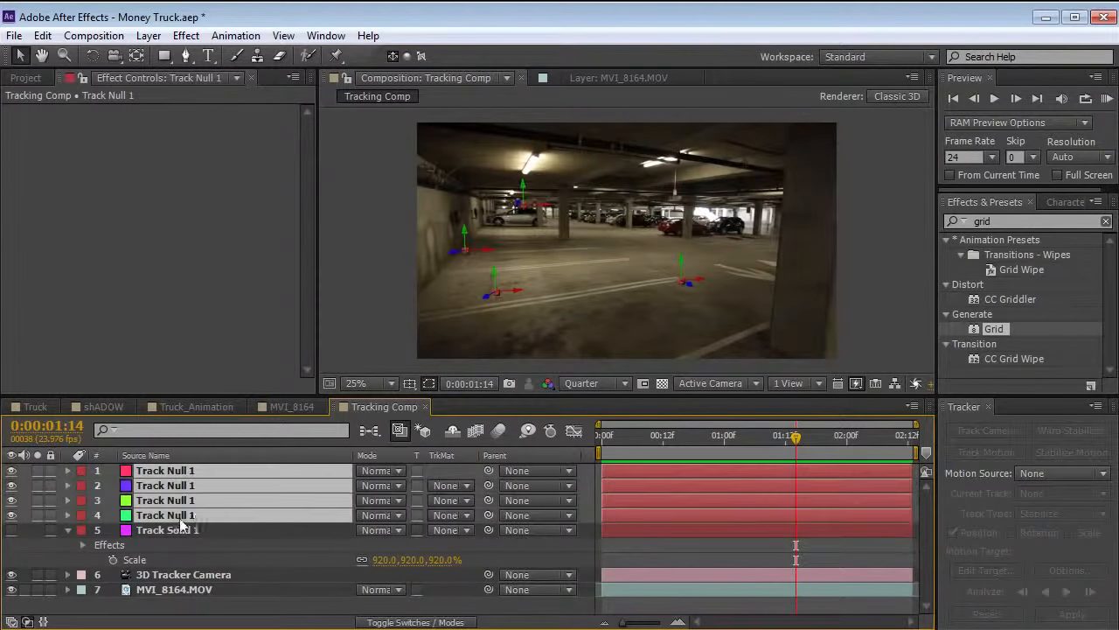
{"action": "left_click_drag", "start_coordinate": [752, 442], "coordinate": [816, 441]}
{"action": "left_click", "coordinate": [782, 548]}
Step: Show the Position of the null at the parking line's end and check how it follows the shot back to the first frame
{"action": "scroll", "coordinate": [644, 315], "scroll_direction": "up", "scroll_amount": 2}
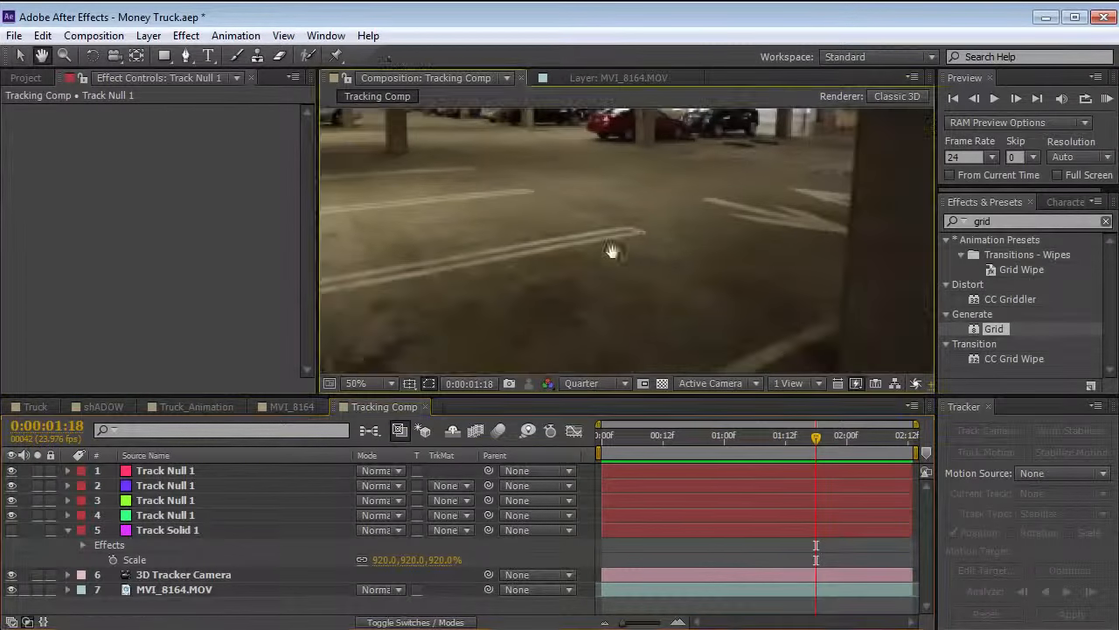
{"action": "left_click", "coordinate": [204, 471]}
{"action": "left_click", "coordinate": [214, 500]}
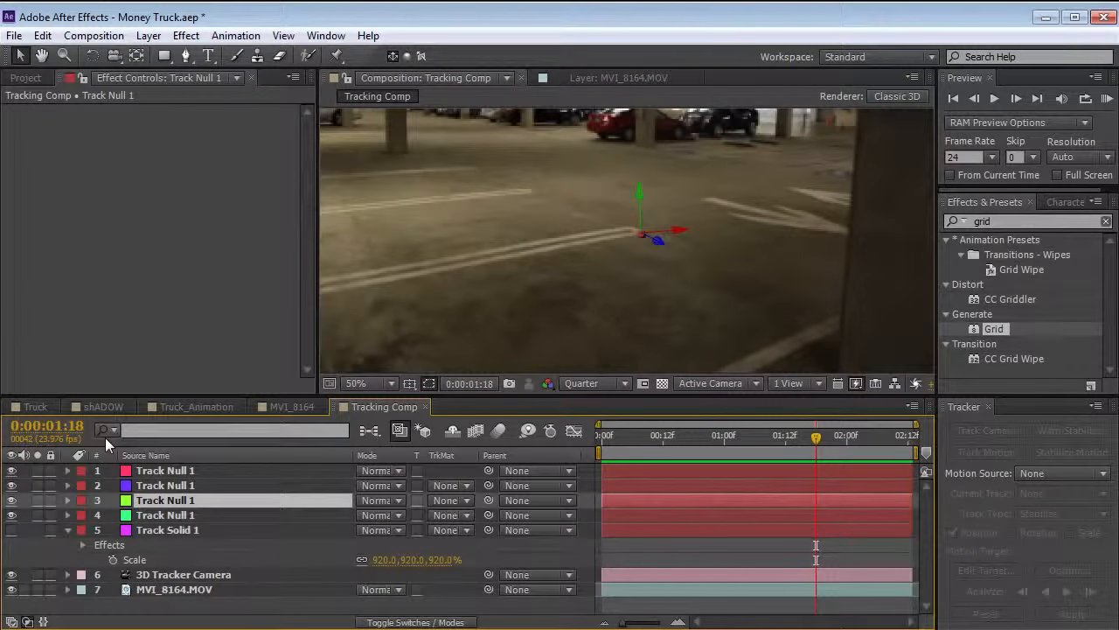
{"action": "key", "text": "p"}
{"action": "left_click", "coordinate": [164, 513]}
{"action": "left_click", "coordinate": [163, 505]}
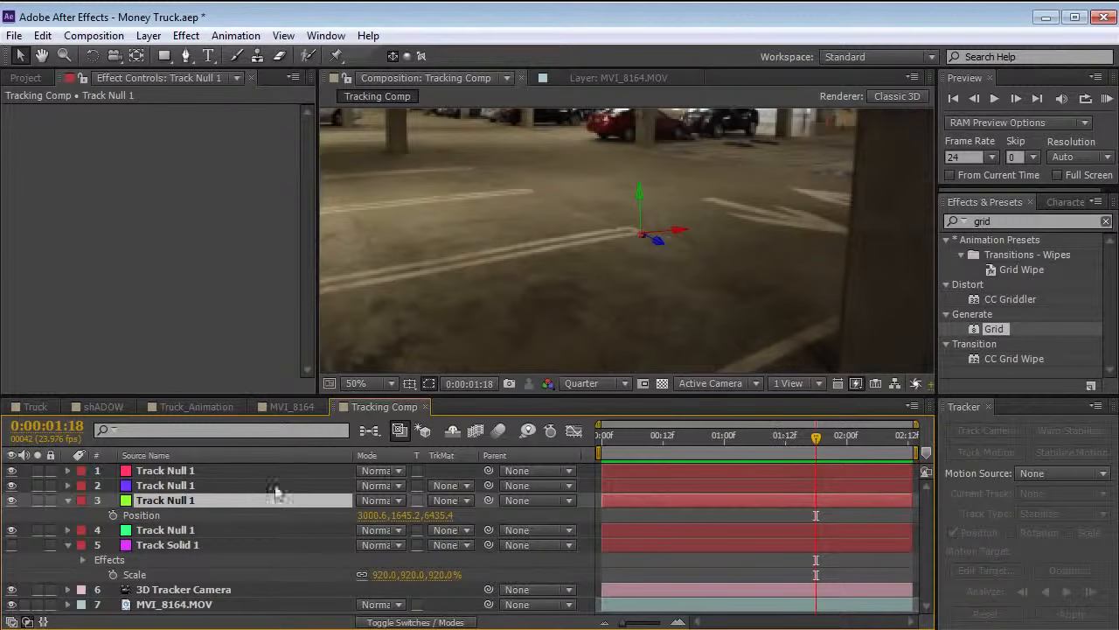
{"action": "left_click_drag", "start_coordinate": [824, 434], "coordinate": [592, 463]}
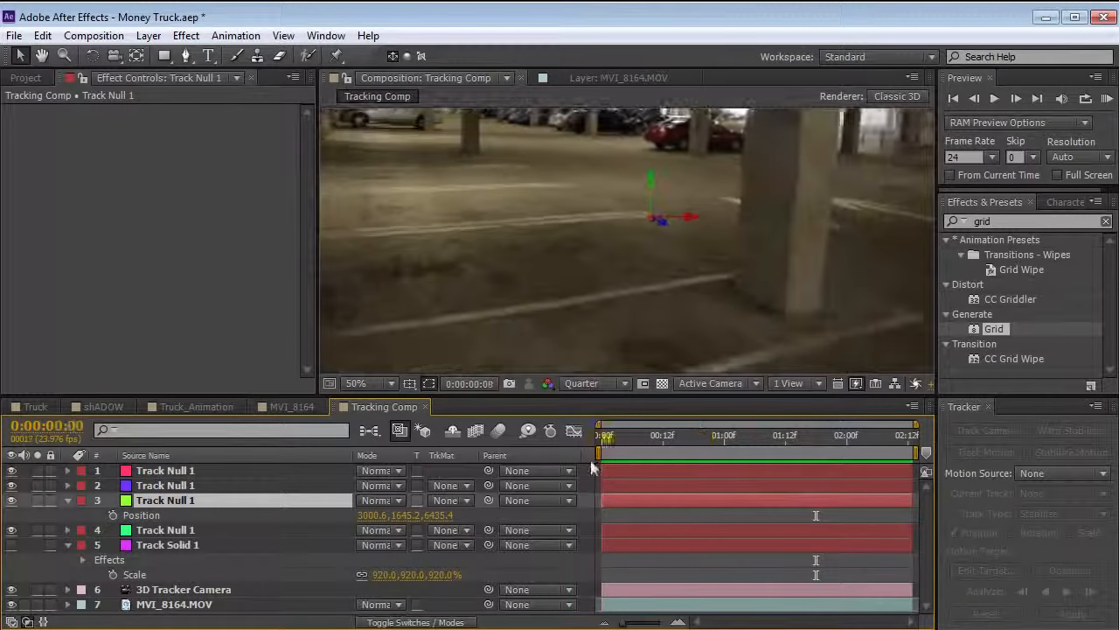
{"action": "scroll", "coordinate": [680, 254], "scroll_direction": "down", "scroll_amount": 2}
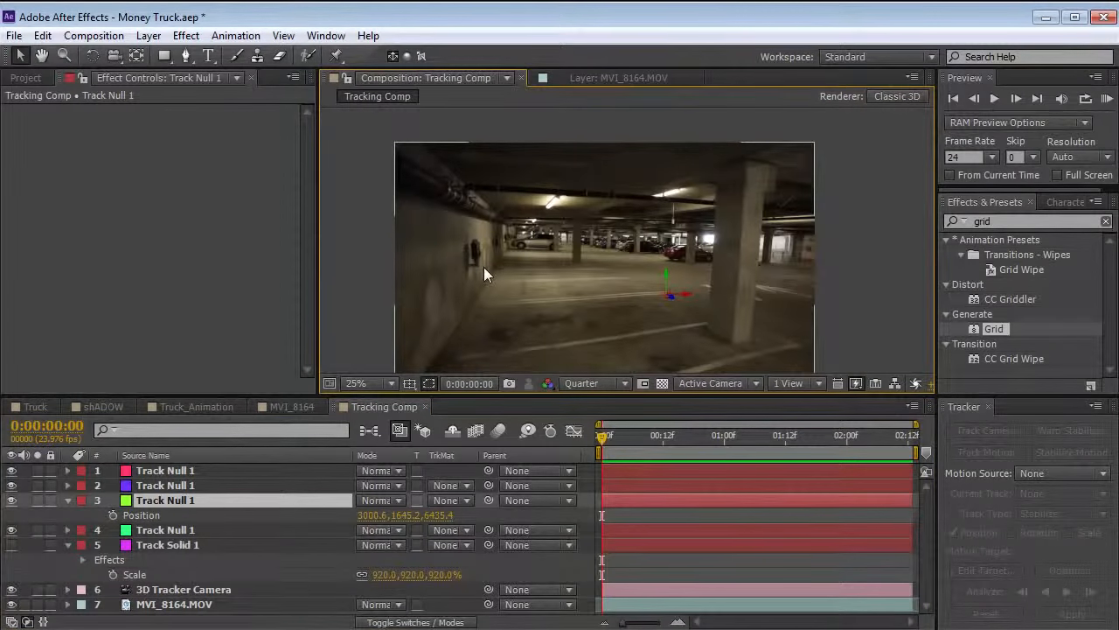
Step: Create a new null object and make it a 3D layer
{"action": "left_click", "coordinate": [148, 36]}
{"action": "mouse_move", "coordinate": [175, 56]}
{"action": "left_click", "coordinate": [477, 131]}
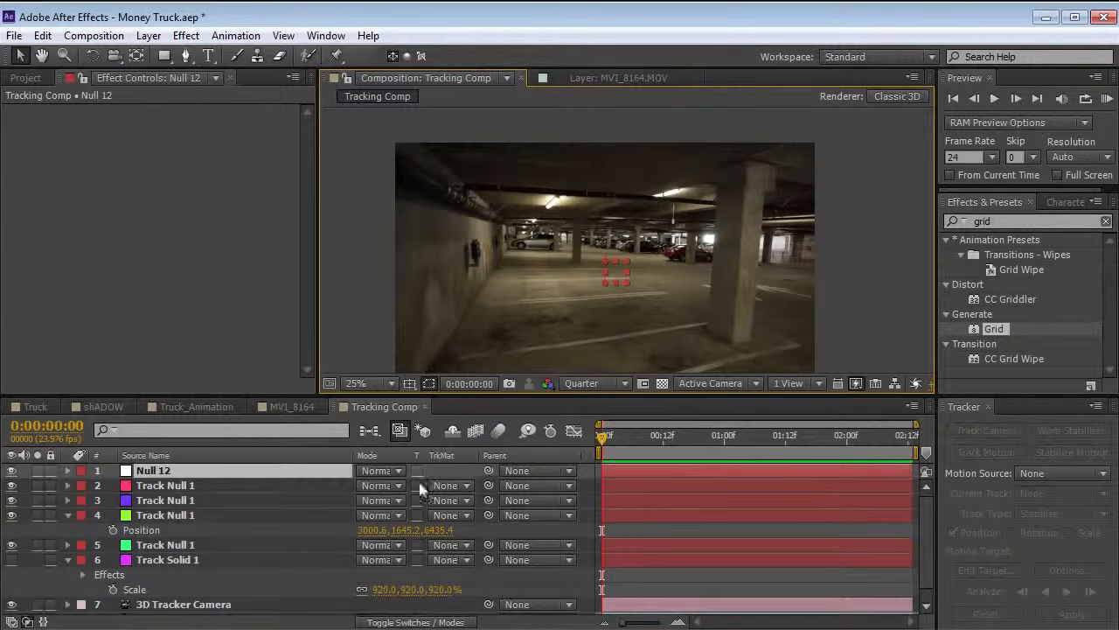
{"action": "key", "text": "F4"}
{"action": "left_click", "coordinate": [454, 471]}
Step: Preview the shot from the first frame, then delete the new 3D null
{"action": "left_click_drag", "start_coordinate": [596, 437], "coordinate": [602, 464]}
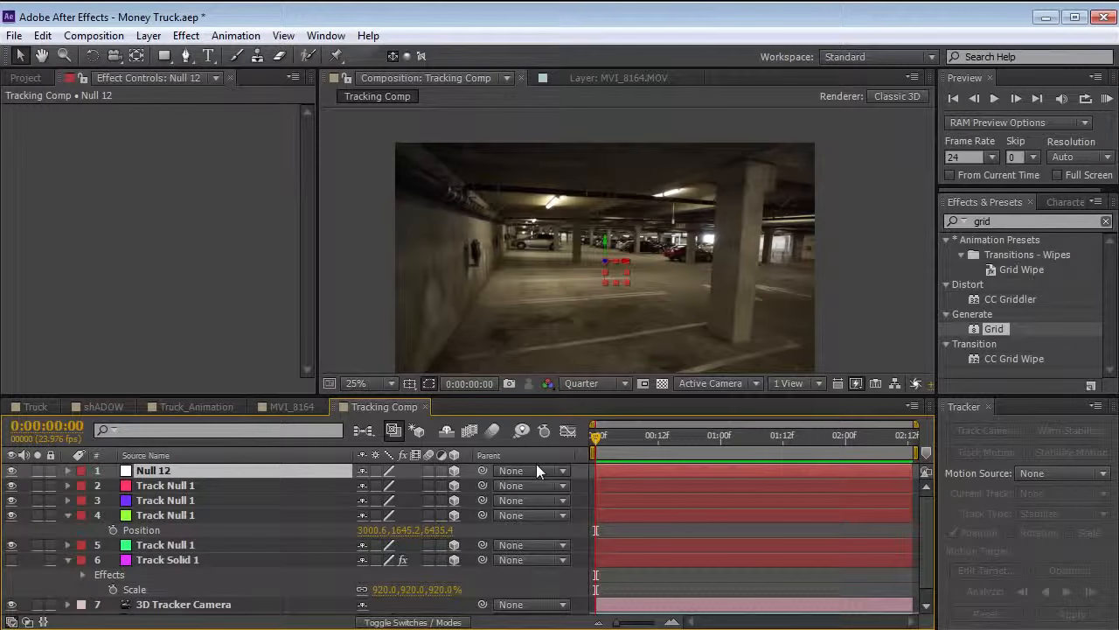
{"action": "mouse_move", "coordinate": [600, 435]}
{"action": "left_mouse_down"}
{"action": "mouse_move", "coordinate": [837, 439]}
{"action": "mouse_move", "coordinate": [591, 445]}
{"action": "left_mouse_up"}
{"action": "key", "text": "space"}
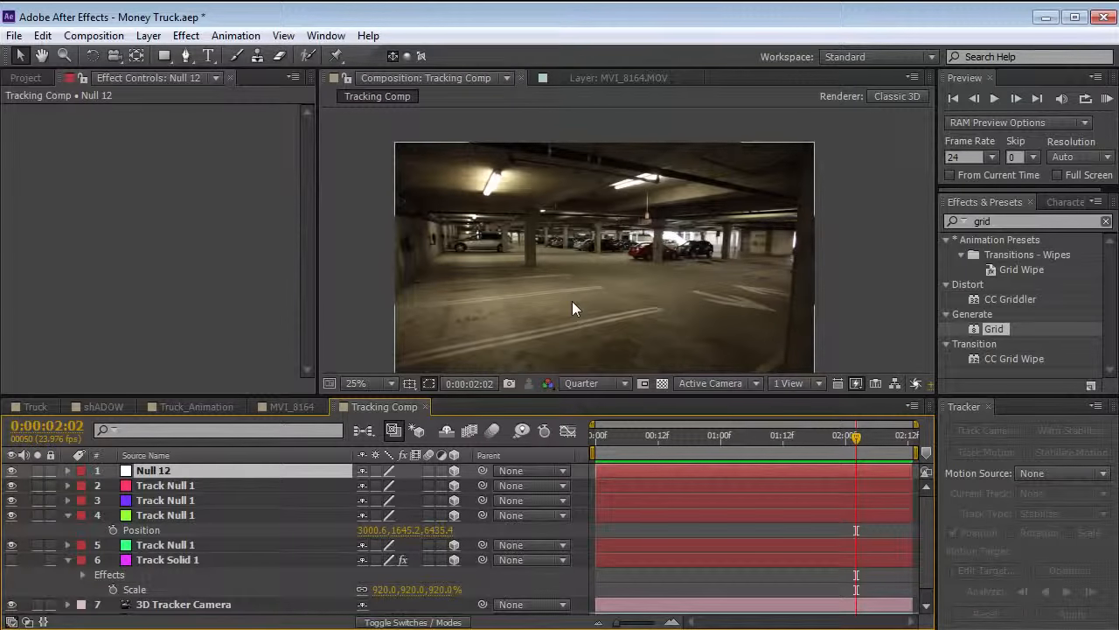
{"action": "left_click", "coordinate": [596, 434]}
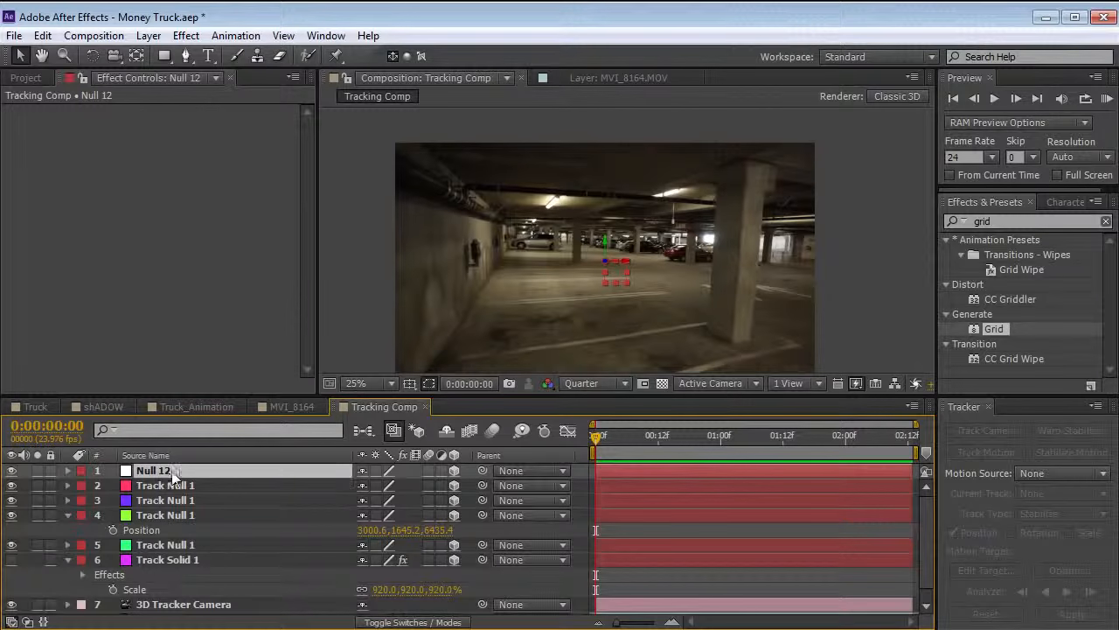
{"action": "key", "text": "Delete"}
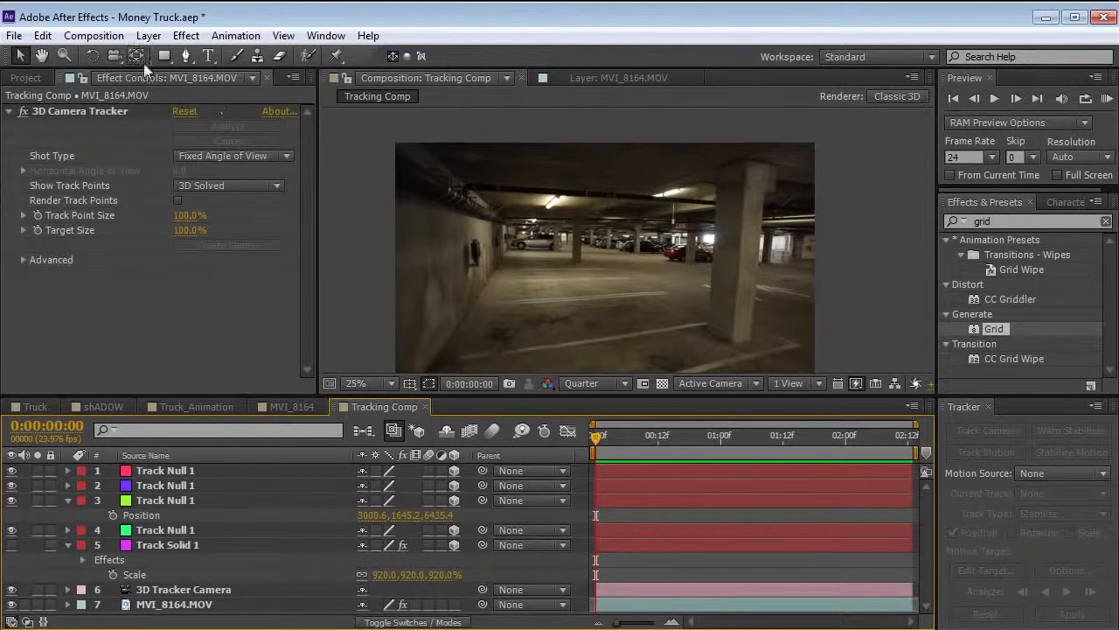
Step: Create a fresh null object at the first frame and turn it into a 3D layer
{"action": "left_click", "coordinate": [148, 35]}
{"action": "mouse_move", "coordinate": [367, 55]}
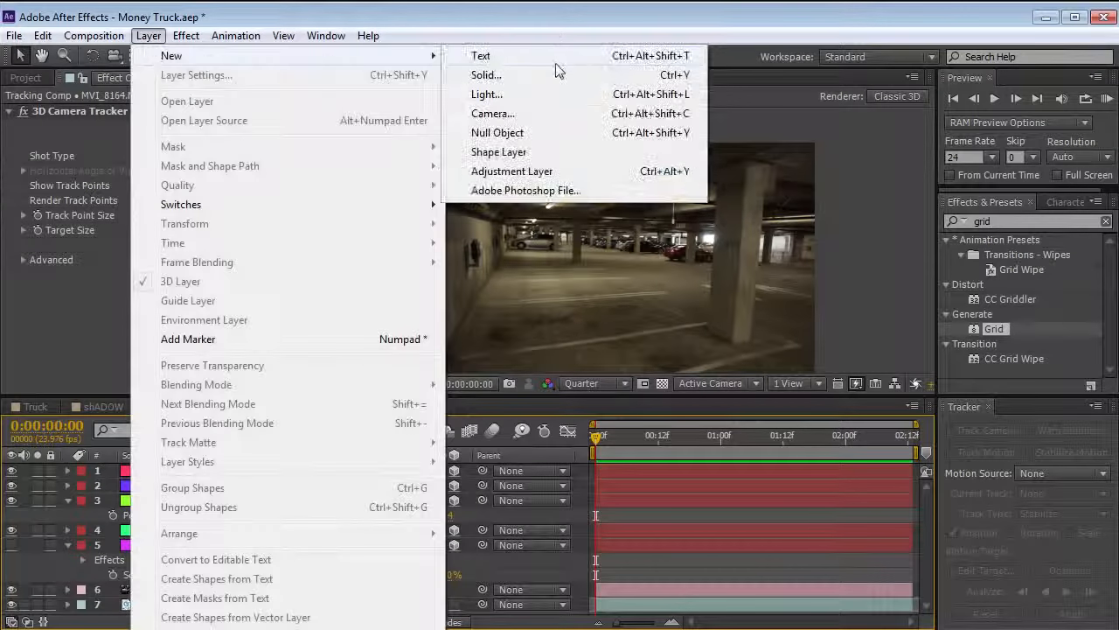
{"action": "left_click", "coordinate": [496, 133]}
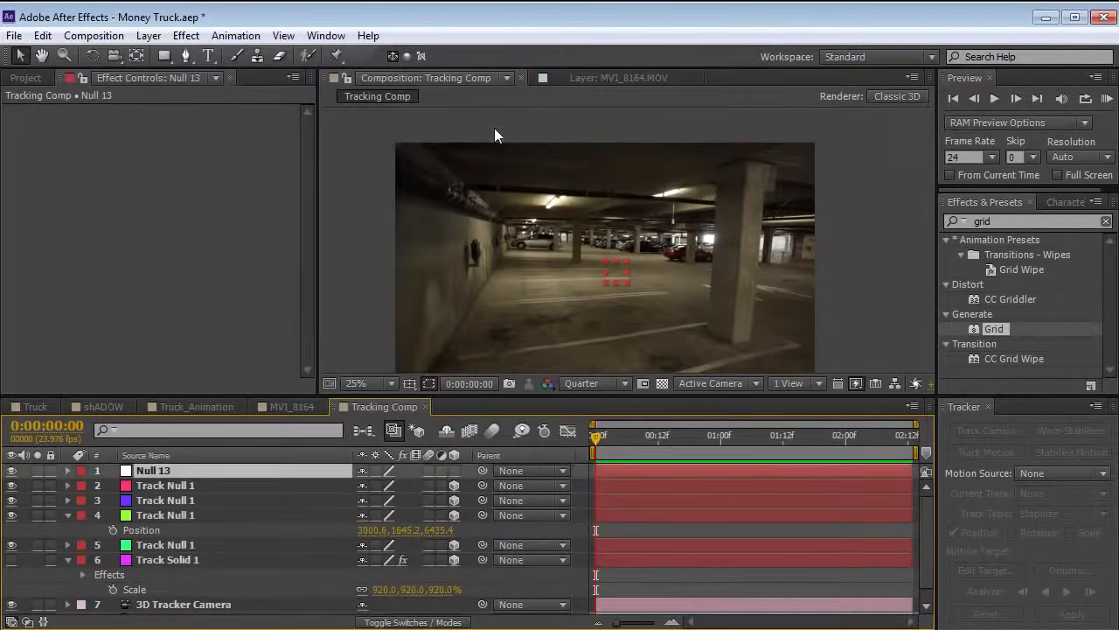
{"action": "left_click", "coordinate": [455, 470]}
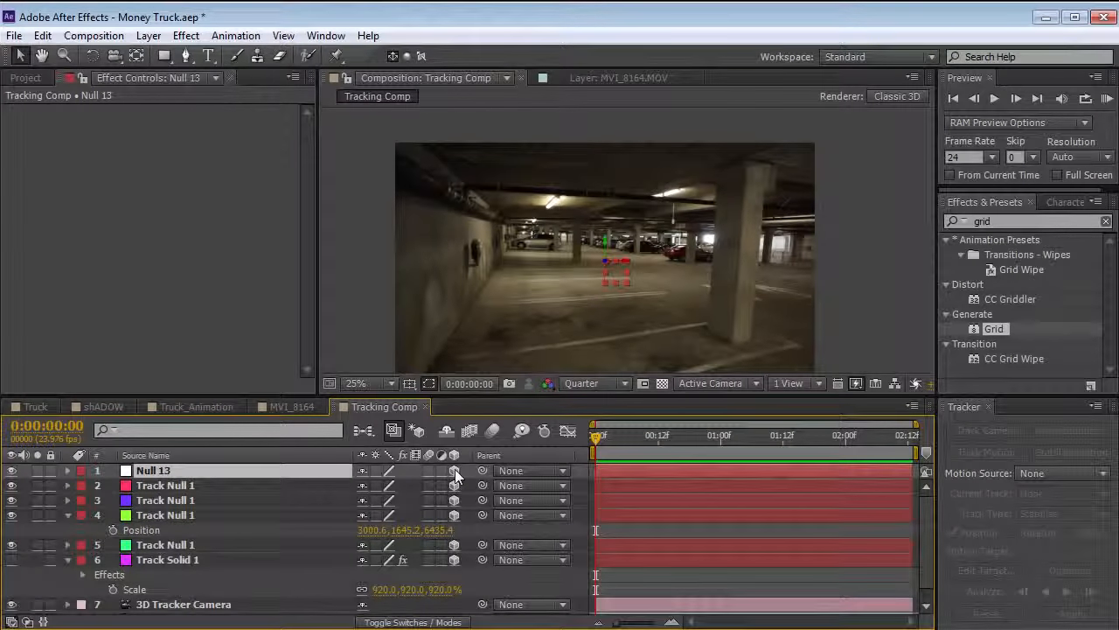
Step: Collapse the open layer properties and parent the four track nulls, Track Solid 1 and the 3D Tracker Camera to Null 13
{"action": "left_click", "coordinate": [186, 486]}
{"action": "left_click", "coordinate": [68, 515]}
{"action": "left_click", "coordinate": [66, 544]}
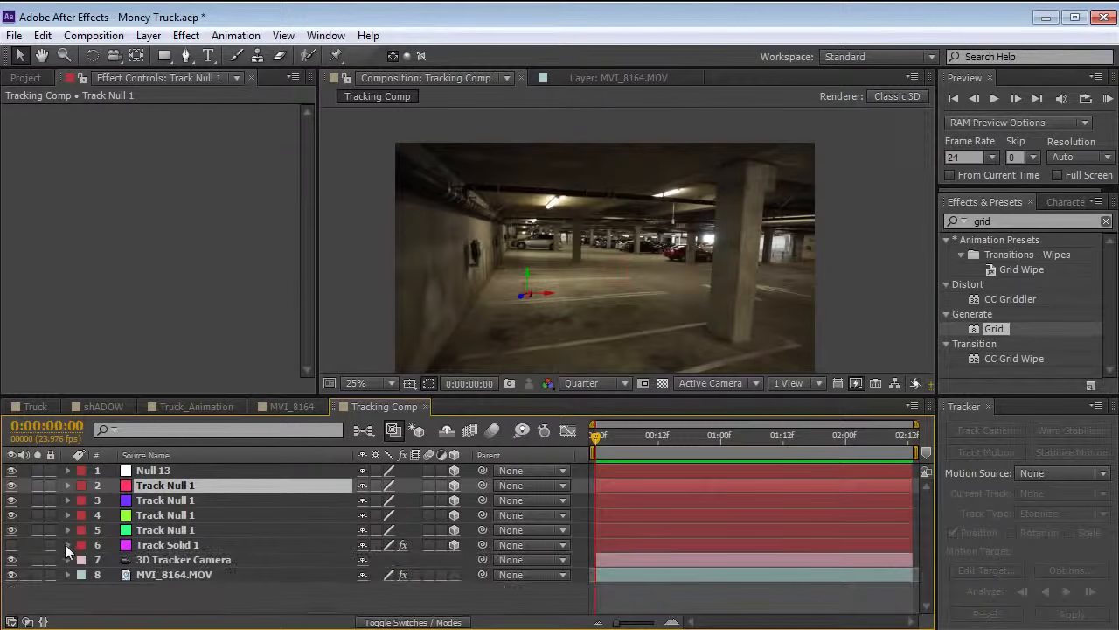
{"action": "left_click", "coordinate": [162, 560], "text": "shift"}
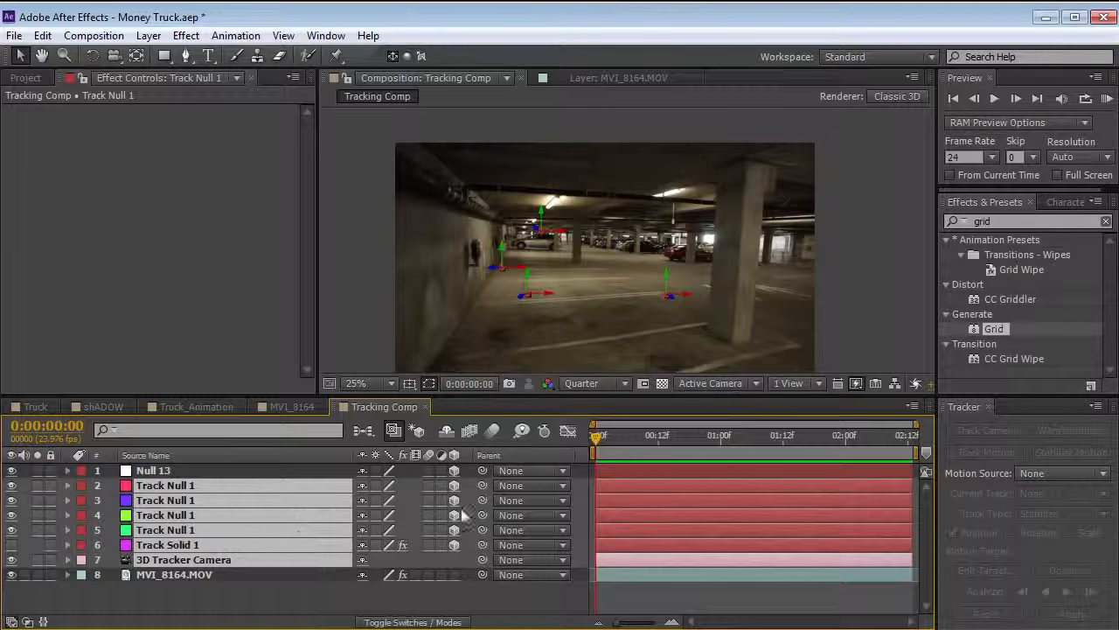
{"action": "left_click_drag", "start_coordinate": [482, 500], "coordinate": [169, 473]}
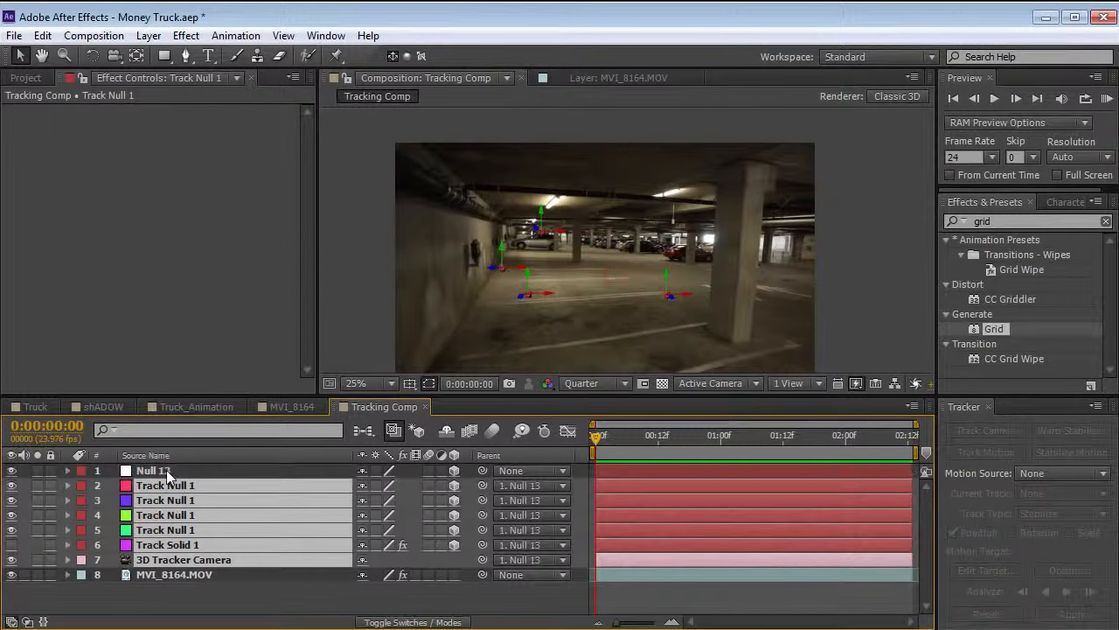
Step: Switch to the Top view with title/action-safe guides and examine Null 13 at the comp's centre
{"action": "left_click", "coordinate": [169, 473]}
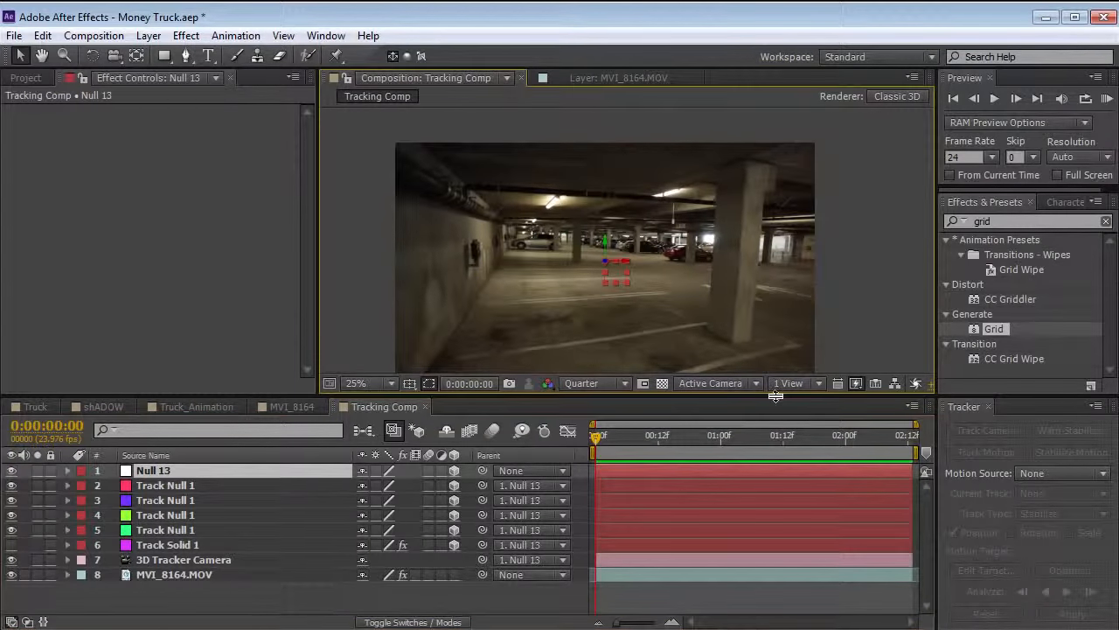
{"action": "left_click", "coordinate": [710, 383]}
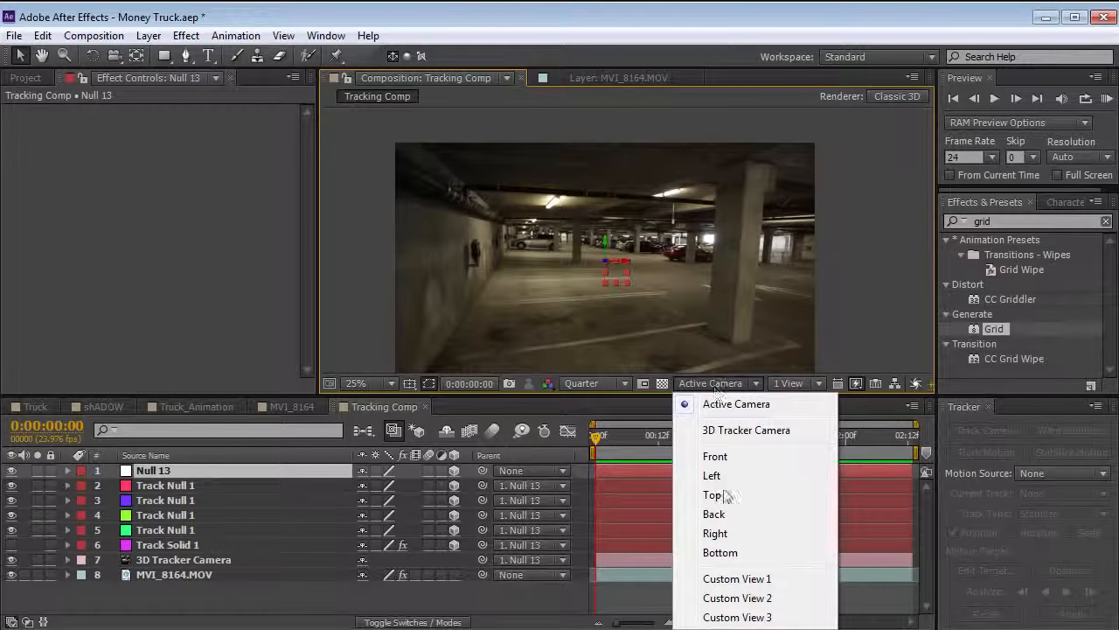
{"action": "left_click", "coordinate": [713, 495]}
{"action": "key", "text": "comma"}
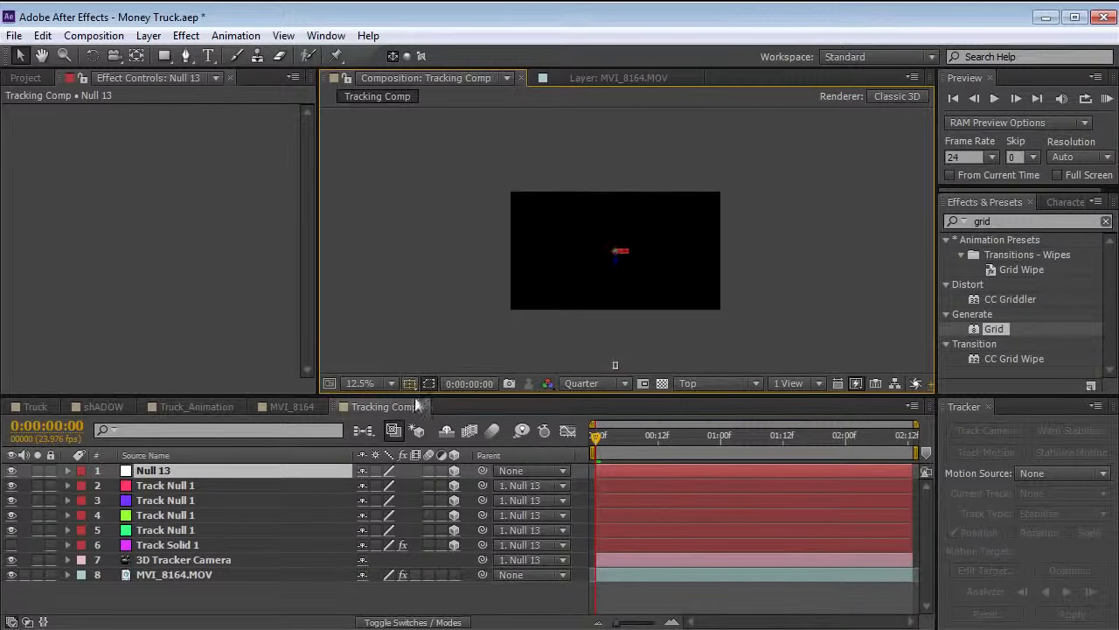
{"action": "left_click", "coordinate": [409, 383]}
{"action": "left_click", "coordinate": [463, 403]}
{"action": "key", "text": "period"}
{"action": "key", "text": "period"}
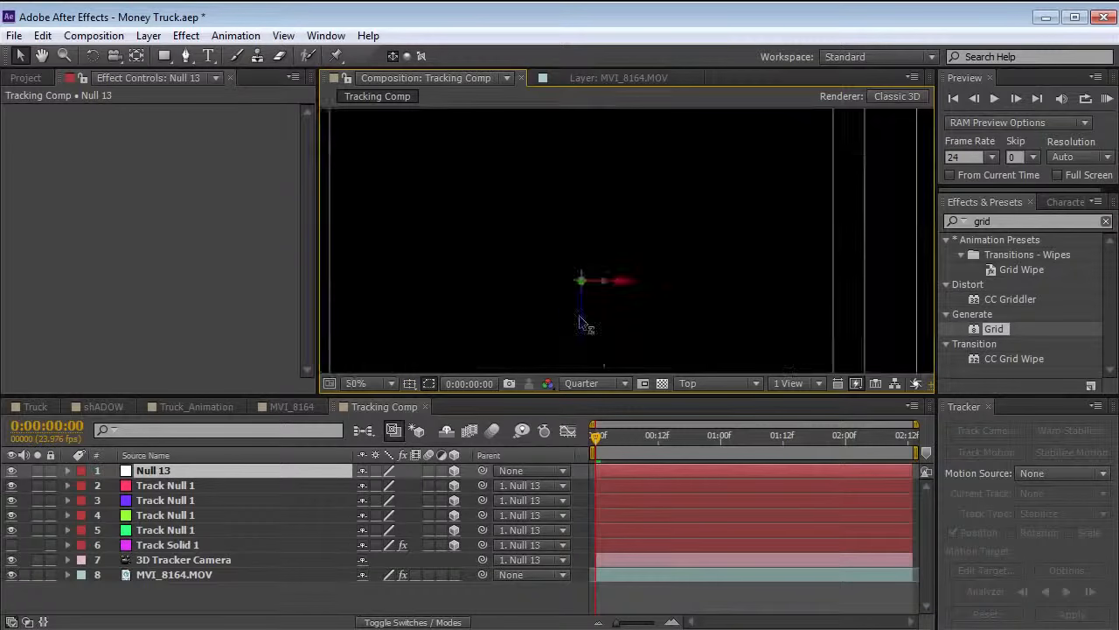
{"action": "left_click", "coordinate": [616, 590]}
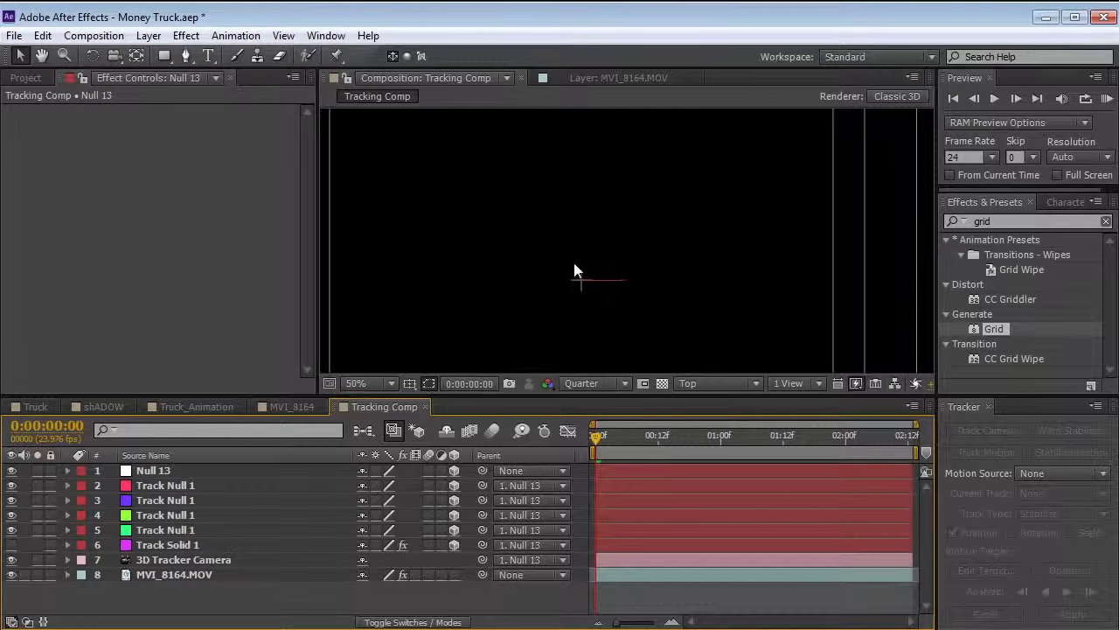
{"action": "key", "text": "comma"}
{"action": "key", "text": "comma"}
{"action": "left_click", "coordinate": [159, 473]}
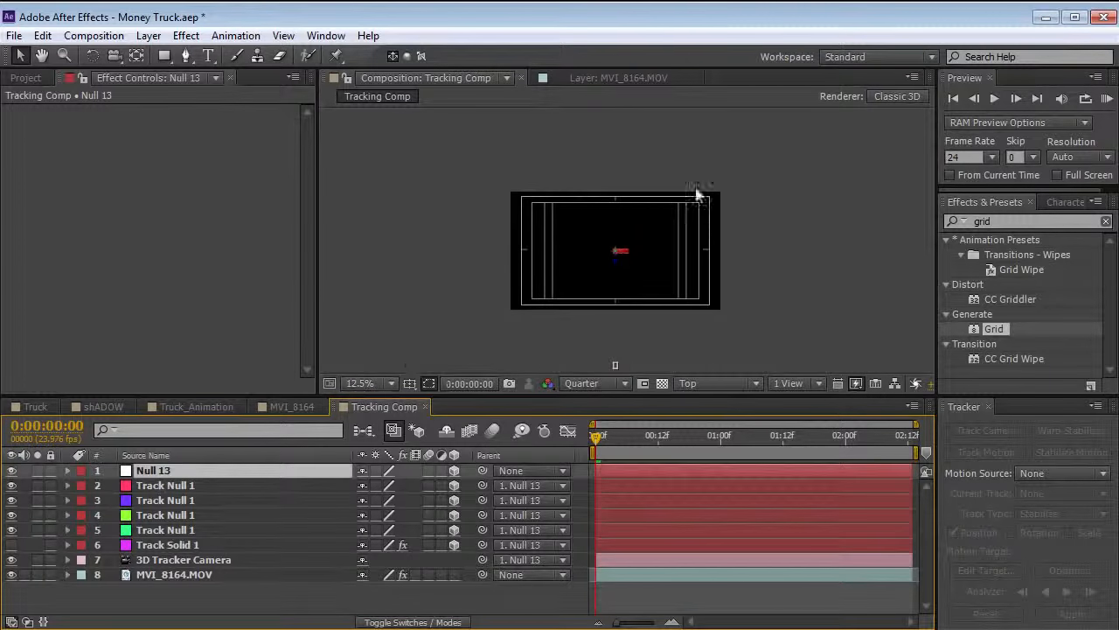
Step: Maximize the composition view and examine from above where the parent null sits relative to the tracked scene
{"action": "key", "text": "comma"}
{"action": "key", "text": "comma"}
{"action": "key", "text": "grave"}
{"action": "key", "text": "space"}
{"action": "left_click_drag", "start_coordinate": [579, 218], "coordinate": [571, 395]}
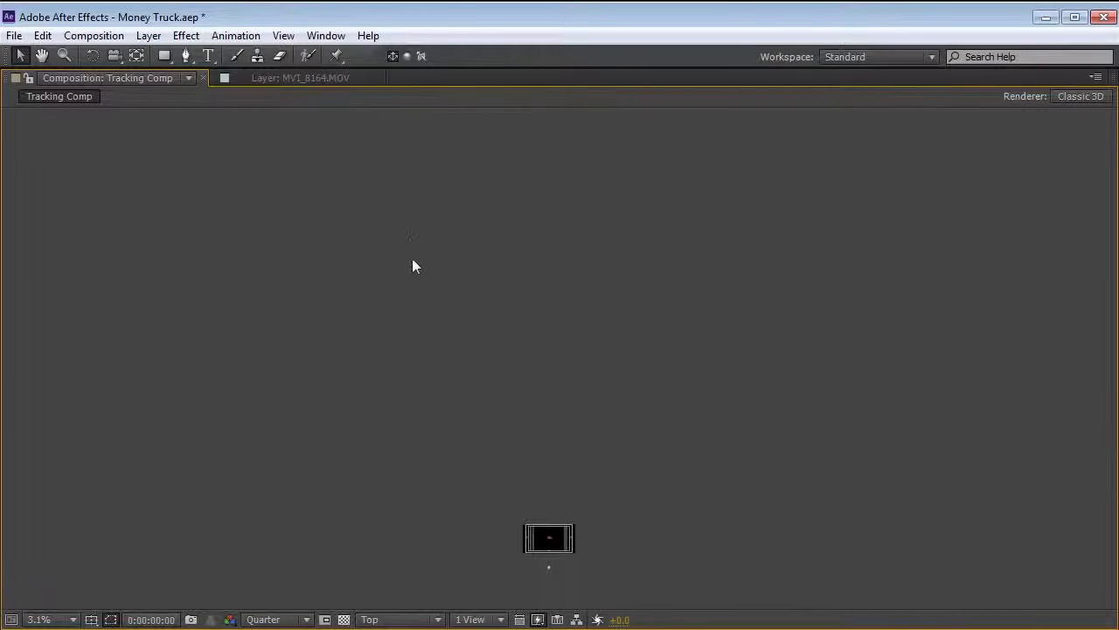
{"action": "key", "text": "space"}
{"action": "left_click_drag", "start_coordinate": [575, 550], "coordinate": [562, 444]}
{"action": "scroll", "coordinate": [563, 444], "scroll_direction": "up", "scroll_amount": 3}
{"action": "left_click_drag", "start_coordinate": [533, 560], "coordinate": [558, 347]}
{"action": "left_click_drag", "start_coordinate": [525, 535], "coordinate": [570, 316]}
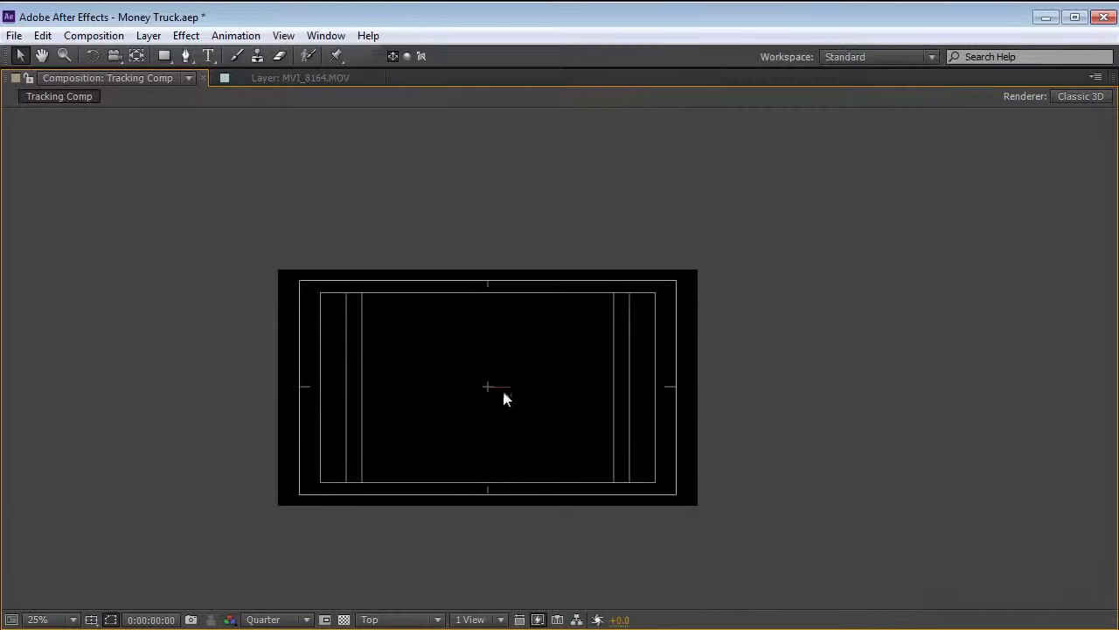
{"action": "scroll", "coordinate": [556, 322], "scroll_direction": "down", "scroll_amount": 3}
{"action": "left_click_drag", "start_coordinate": [576, 243], "coordinate": [550, 461]}
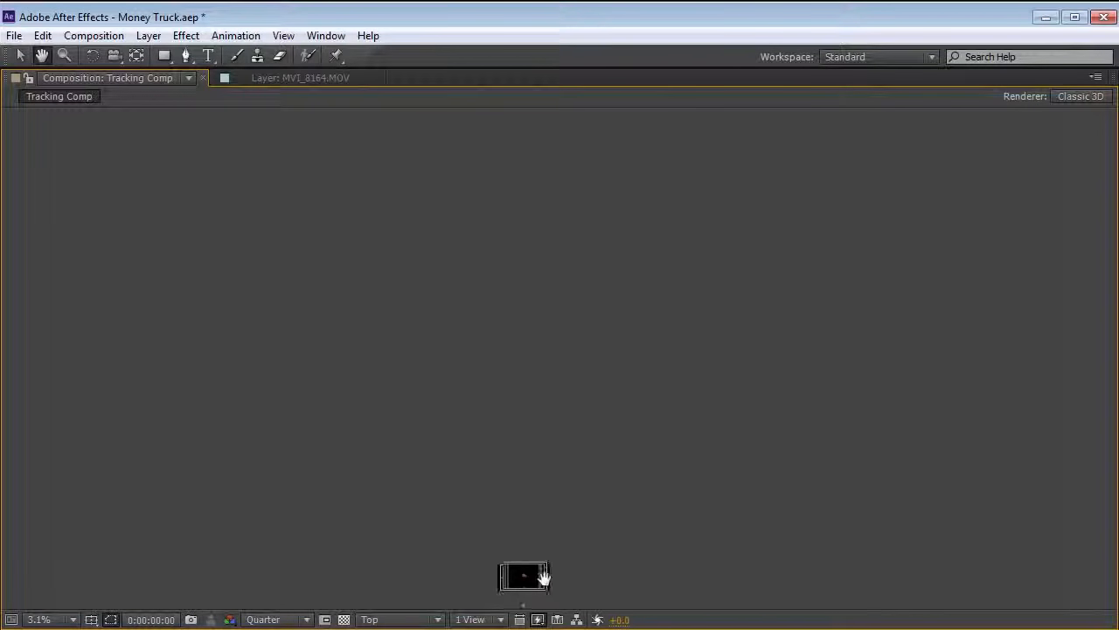
{"action": "left_click_drag", "start_coordinate": [542, 573], "coordinate": [553, 448]}
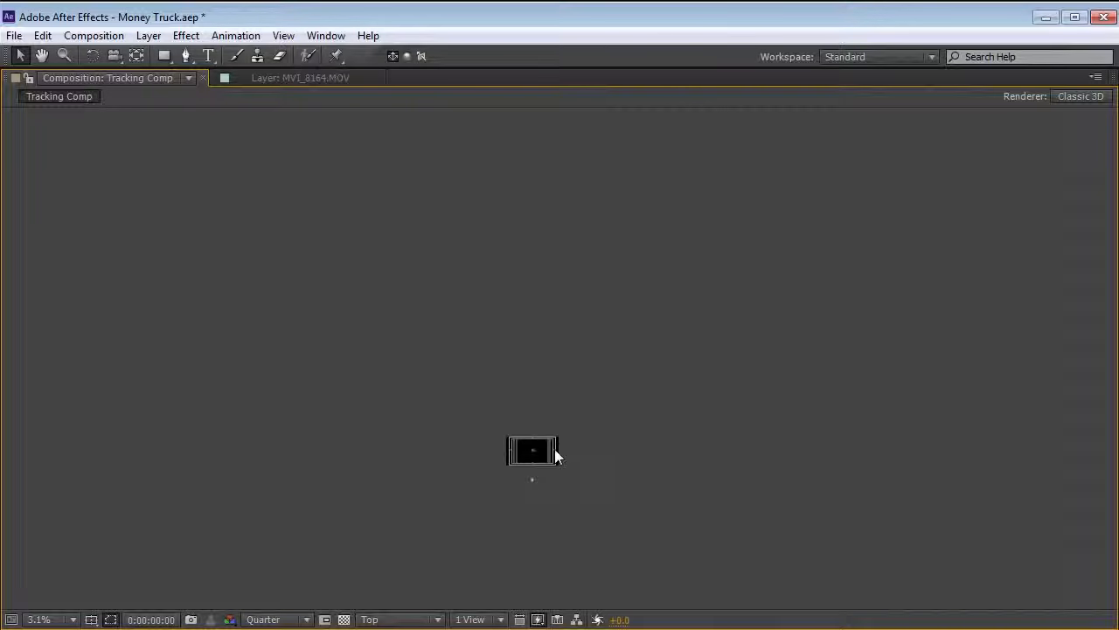
Step: Restore the composition view to its normal panel layout and scale Null 13 down uniformly to 80%
{"action": "scroll", "coordinate": [554, 450], "scroll_direction": "up", "scroll_amount": 1}
{"action": "left_click_drag", "start_coordinate": [529, 534], "coordinate": [522, 382]}
{"action": "scroll", "coordinate": [522, 383], "scroll_direction": "up", "scroll_amount": 1}
{"action": "left_click_drag", "start_coordinate": [517, 257], "coordinate": [544, 348]}
{"action": "key", "text": "grave"}
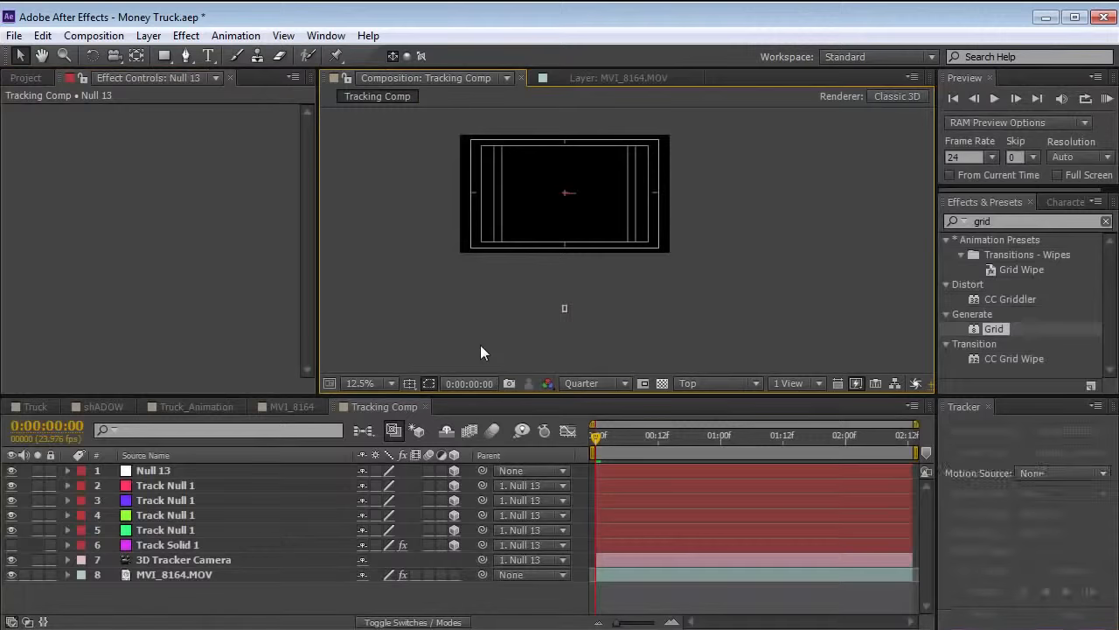
{"action": "left_click", "coordinate": [156, 471]}
{"action": "key", "text": "s"}
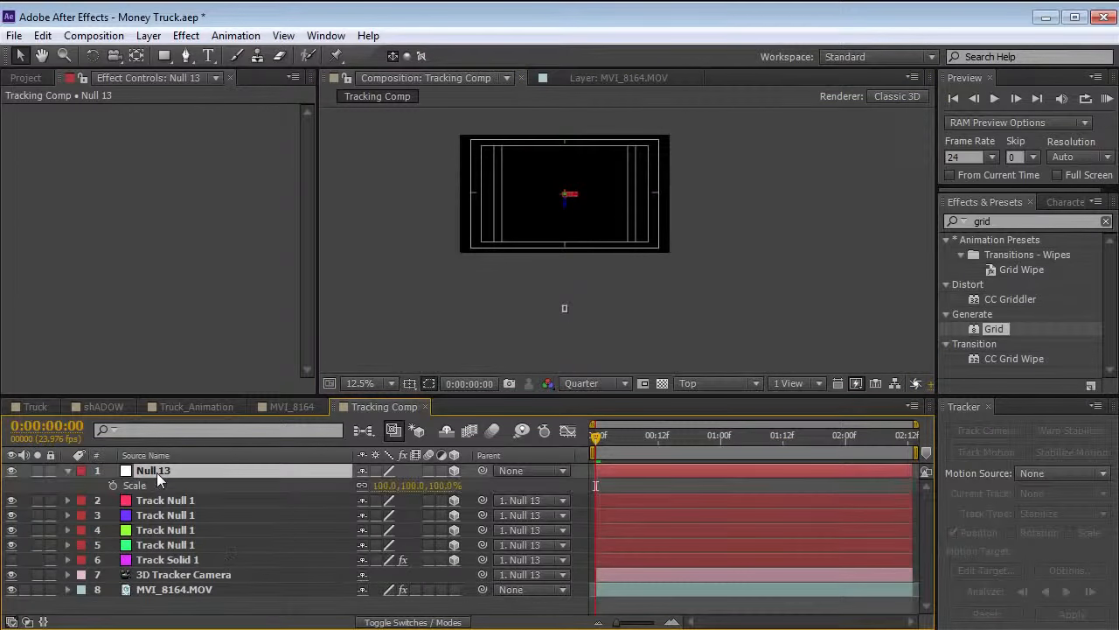
{"action": "mouse_move", "coordinate": [408, 487]}
{"action": "left_mouse_down"}
{"action": "mouse_move", "coordinate": [359, 487]}
{"action": "mouse_move", "coordinate": [449, 486]}
{"action": "mouse_move", "coordinate": [393, 486]}
{"action": "left_mouse_up"}
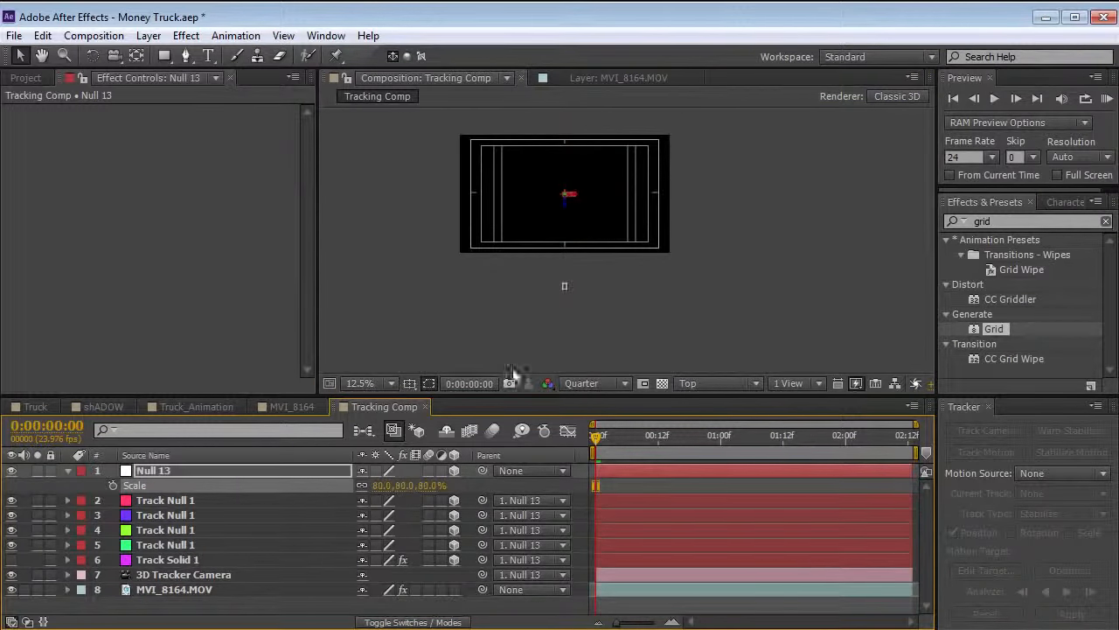
Step: Shrink Null 13 with its parented scene further, to a uniform scale of 5%
{"action": "key", "text": "space"}
{"action": "scroll", "coordinate": [611, 245], "scroll_direction": "down", "scroll_amount": 1}
{"action": "left_click_drag", "start_coordinate": [611, 245], "coordinate": [601, 341]}
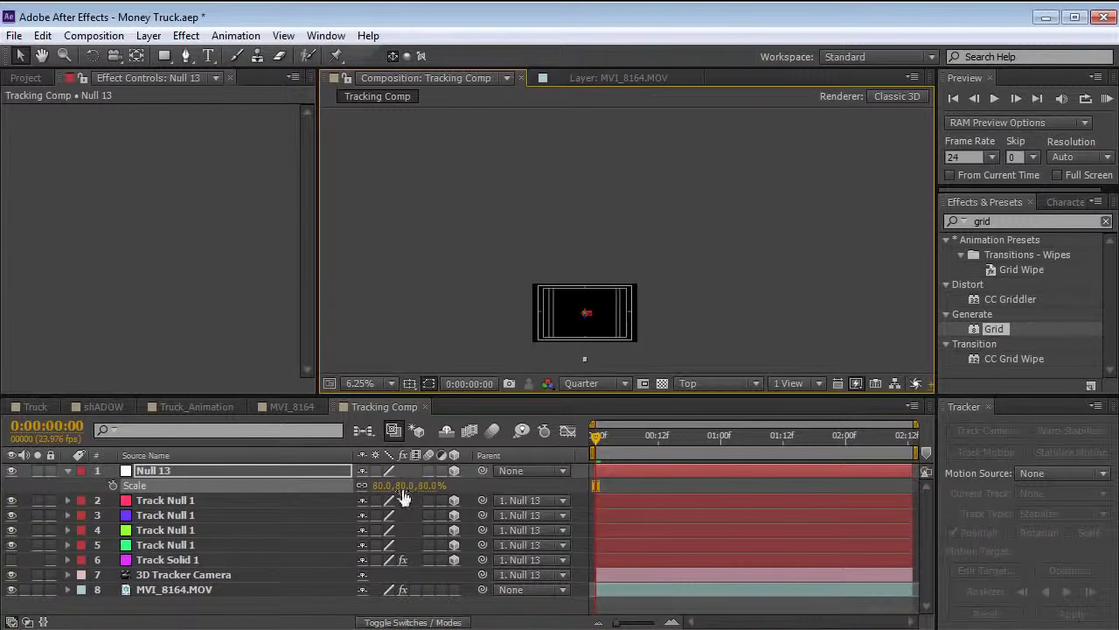
{"action": "mouse_move", "coordinate": [395, 486]}
{"action": "left_mouse_down"}
{"action": "mouse_move", "coordinate": [336, 477]}
{"action": "mouse_move", "coordinate": [583, 310]}
{"action": "mouse_move", "coordinate": [385, 493]}
{"action": "mouse_move", "coordinate": [404, 494]}
{"action": "mouse_move", "coordinate": [373, 485]}
{"action": "mouse_move", "coordinate": [399, 492]}
{"action": "left_mouse_up"}
{"action": "key", "text": "h"}
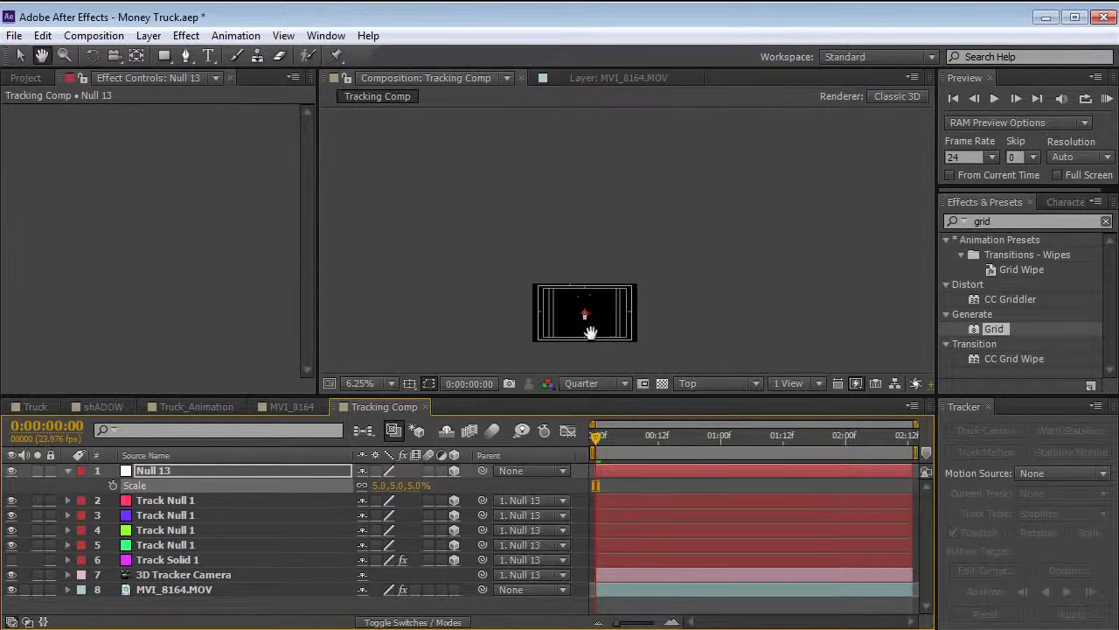
{"action": "scroll", "coordinate": [591, 332], "scroll_direction": "up", "scroll_amount": 4}
{"action": "key", "text": "v"}
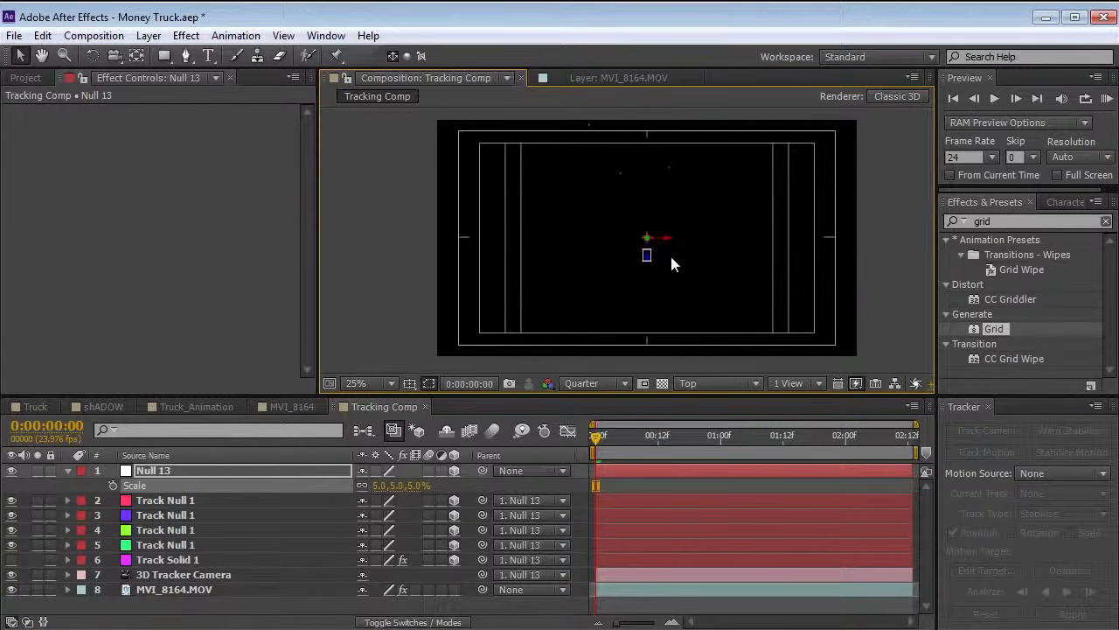
Step: Collapse Null 13's scale property and move the null along its Z axis towards the lower edge of the comp in Top view
{"action": "key", "text": "apostrophe"}
{"action": "key", "text": "s"}
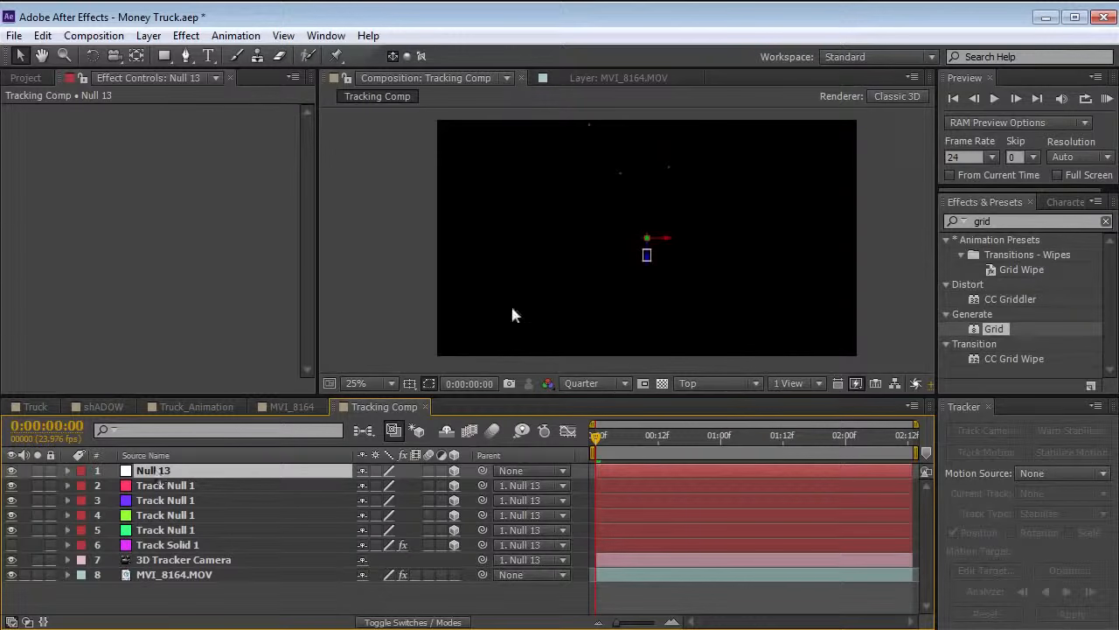
{"action": "left_click_drag", "start_coordinate": [647, 254], "coordinate": [642, 350]}
{"action": "key", "text": "apostrophe"}
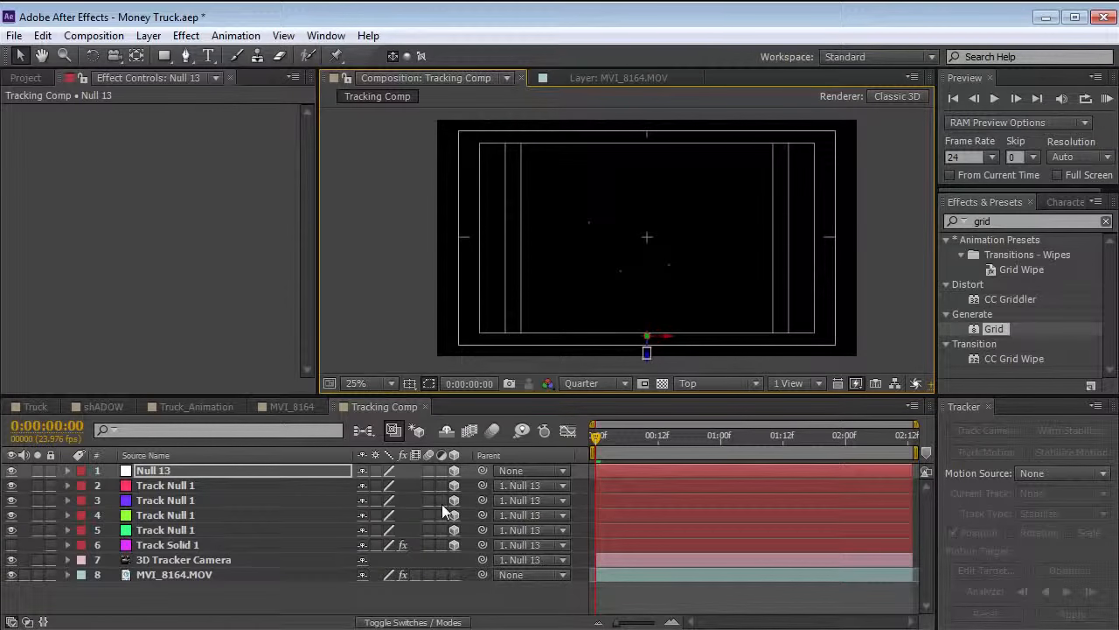
Step: Examine Null 13 and the track nulls in Front view, and return to the Active Camera view of the garage footage
{"action": "left_click", "coordinate": [742, 384]}
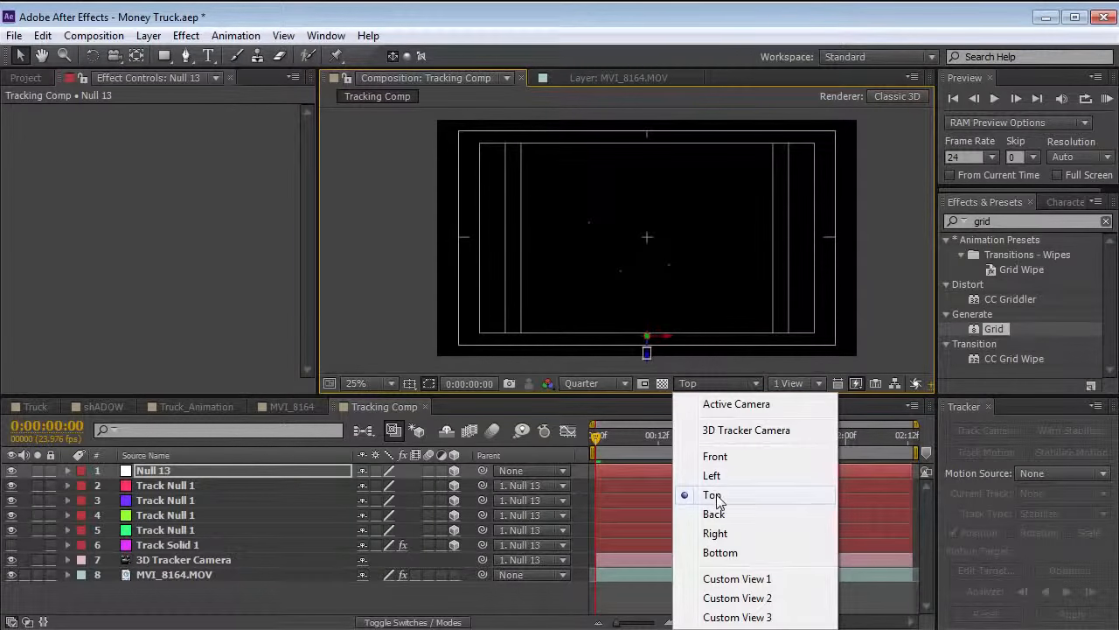
{"action": "left_click", "coordinate": [716, 456]}
{"action": "scroll", "coordinate": [657, 267], "scroll_direction": "up", "scroll_amount": 1}
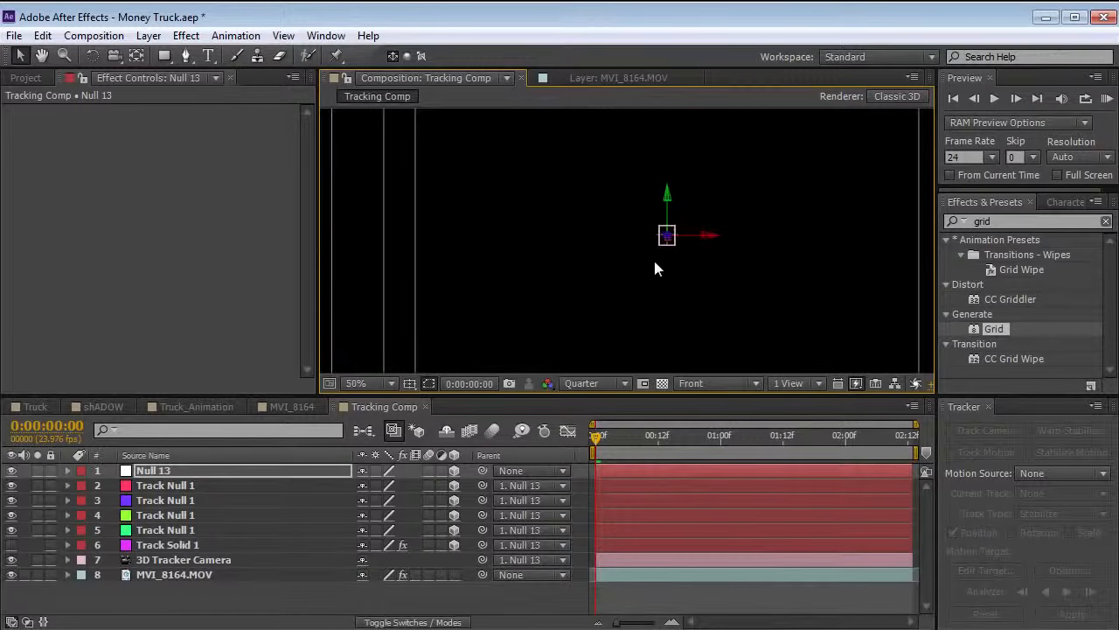
{"action": "key", "text": "period"}
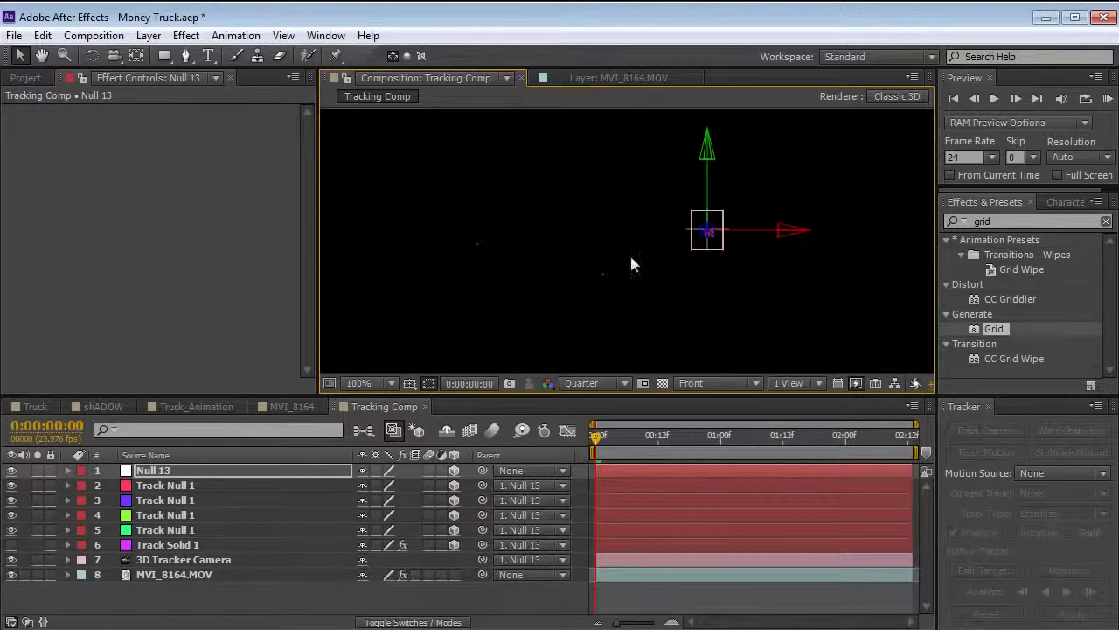
{"action": "left_click", "coordinate": [717, 383]}
{"action": "left_click", "coordinate": [707, 397]}
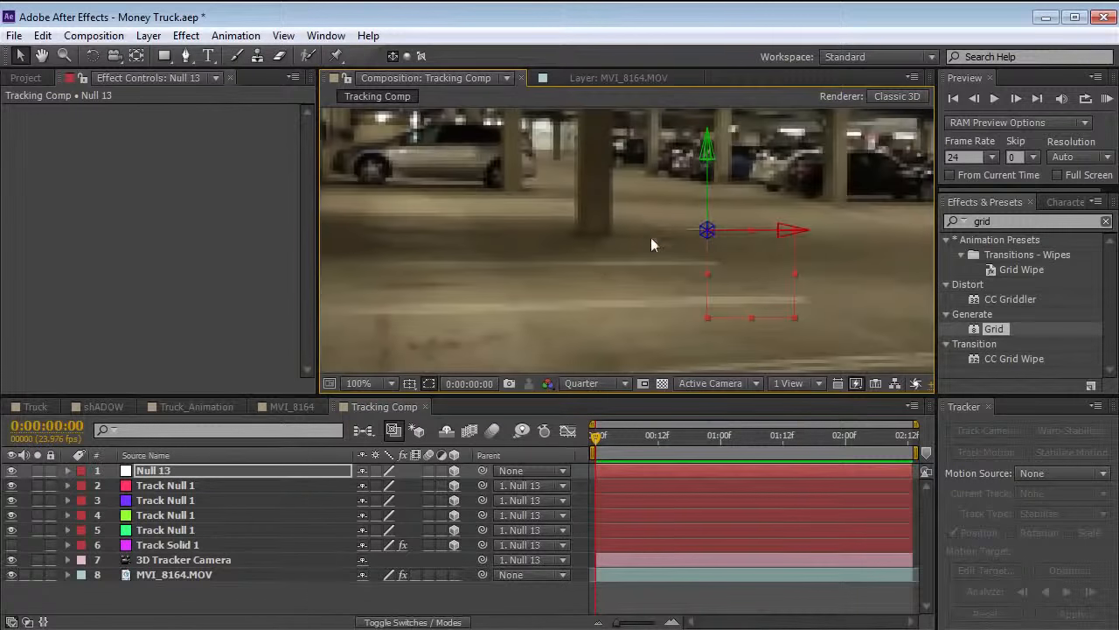
{"action": "scroll", "coordinate": [651, 237], "scroll_direction": "down", "scroll_amount": 3}
{"action": "scroll", "coordinate": [641, 296], "scroll_direction": "up", "scroll_amount": 1}
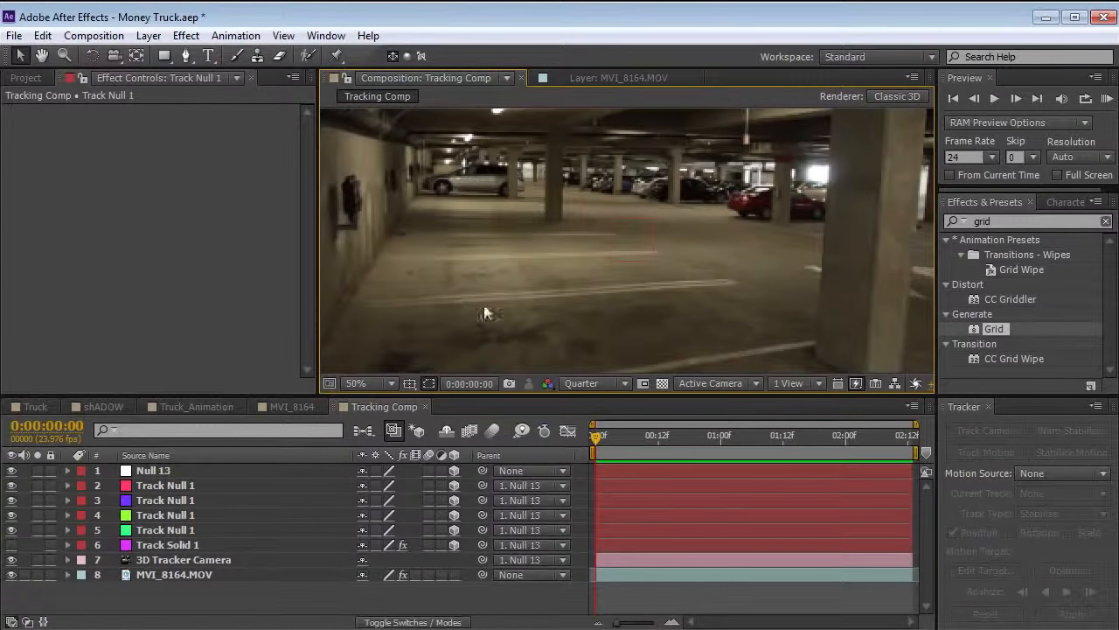
Step: Scale all four track nulls up to 922%, scrub the footage to check them, and deselect them
{"action": "left_click", "coordinate": [164, 486]}
{"action": "left_click", "coordinate": [165, 530], "text": "shift"}
{"action": "key", "text": "s"}
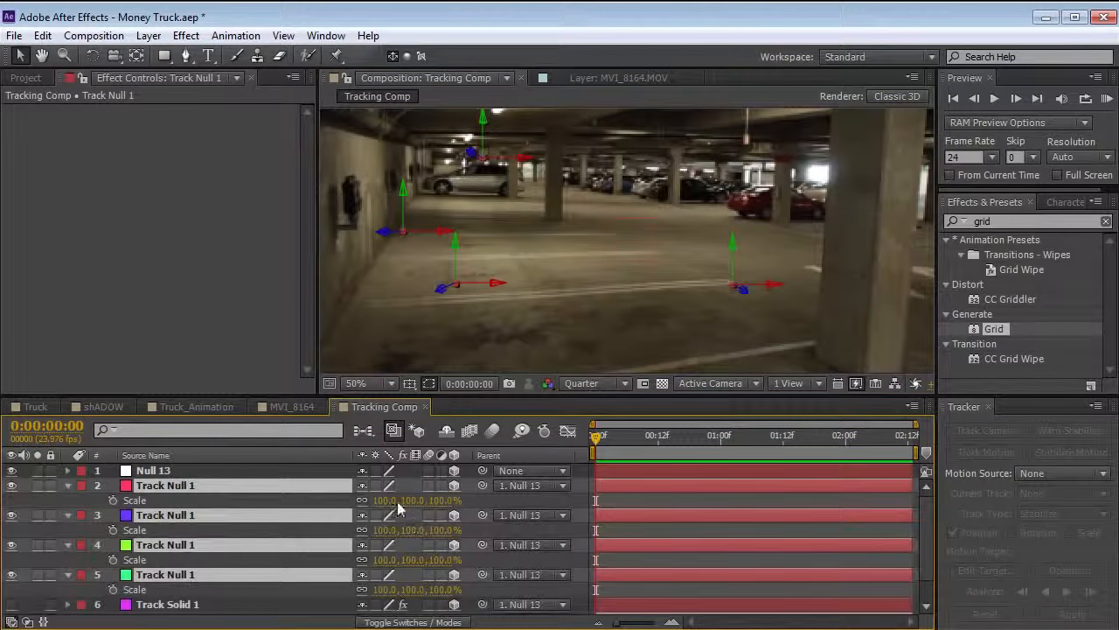
{"action": "left_click_drag", "start_coordinate": [391, 500], "coordinate": [524, 500]}
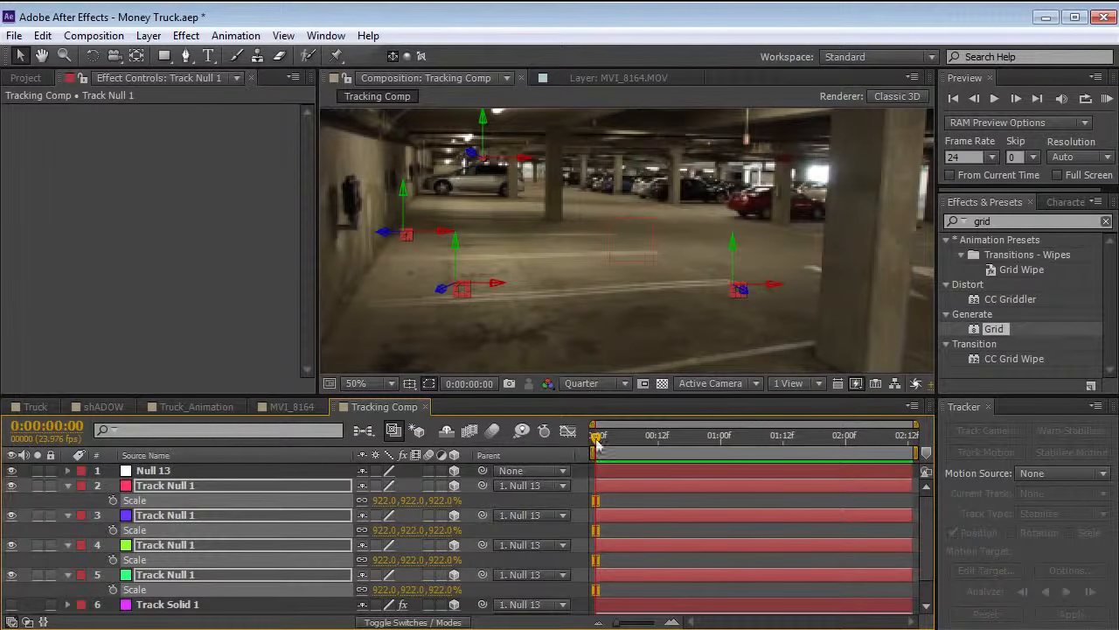
{"action": "left_click", "coordinate": [647, 453]}
{"action": "left_click_drag", "start_coordinate": [647, 453], "coordinate": [596, 453]}
{"action": "left_click", "coordinate": [638, 501]}
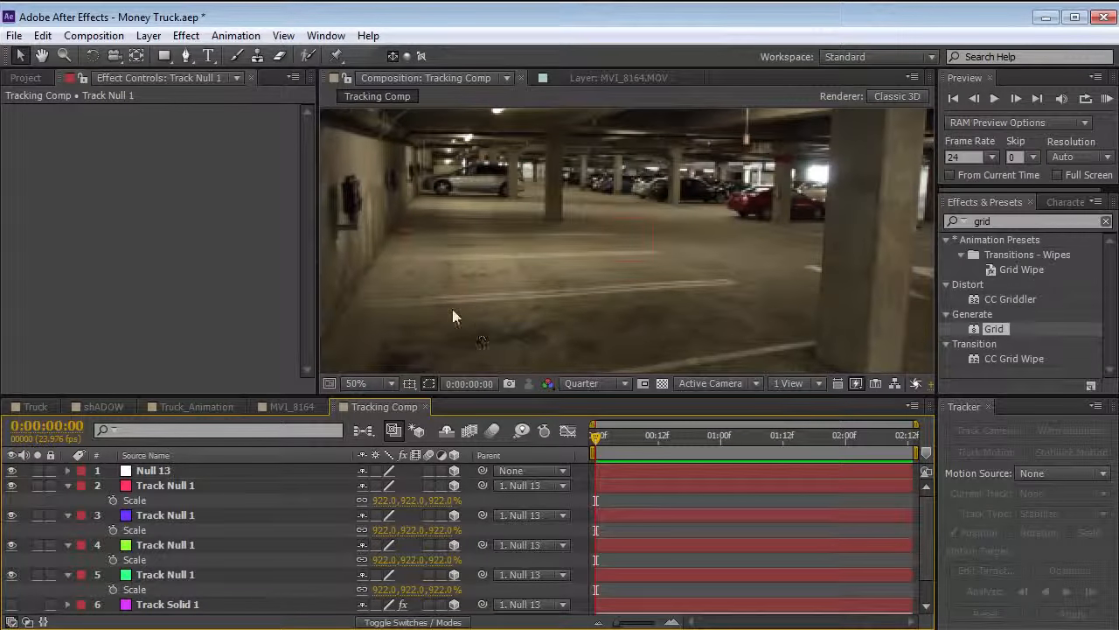
Step: Select the three track nulls on the garage floor and display them in Front view with title/action-safe guides
{"action": "left_click", "coordinate": [407, 244]}
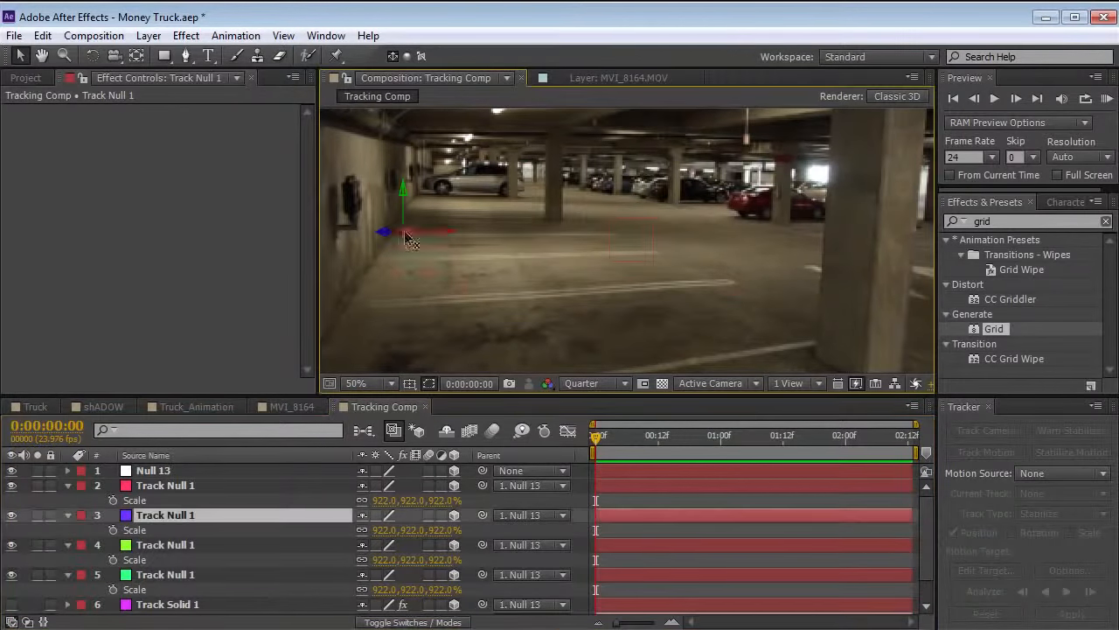
{"action": "left_click", "coordinate": [459, 290], "text": "shift"}
{"action": "left_click", "coordinate": [740, 288], "text": "shift"}
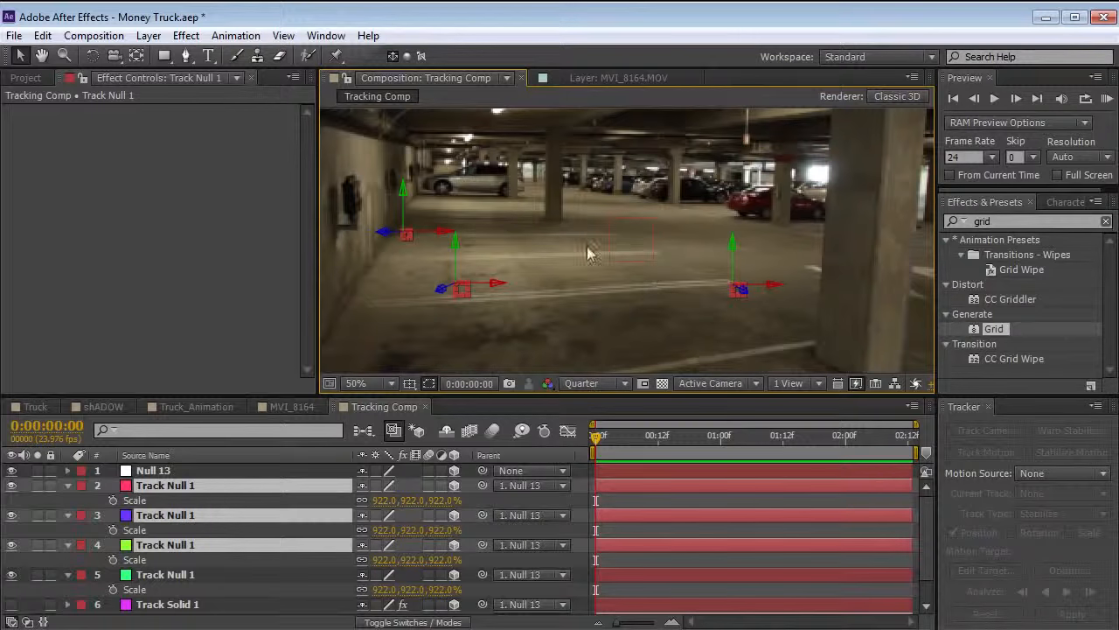
{"action": "left_click", "coordinate": [710, 383]}
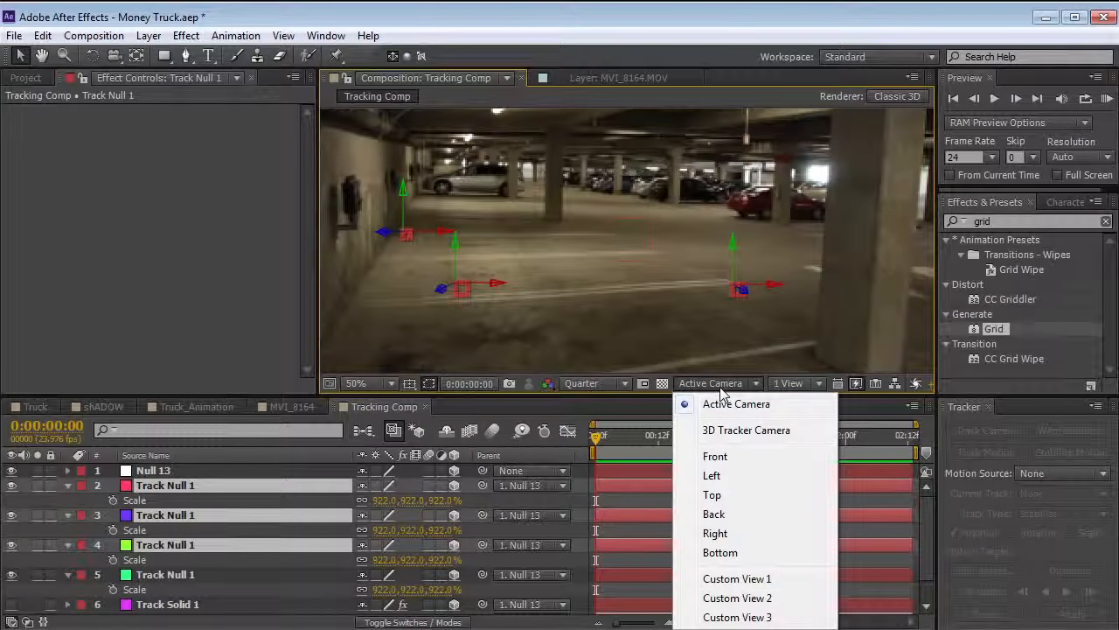
{"action": "left_click", "coordinate": [716, 456]}
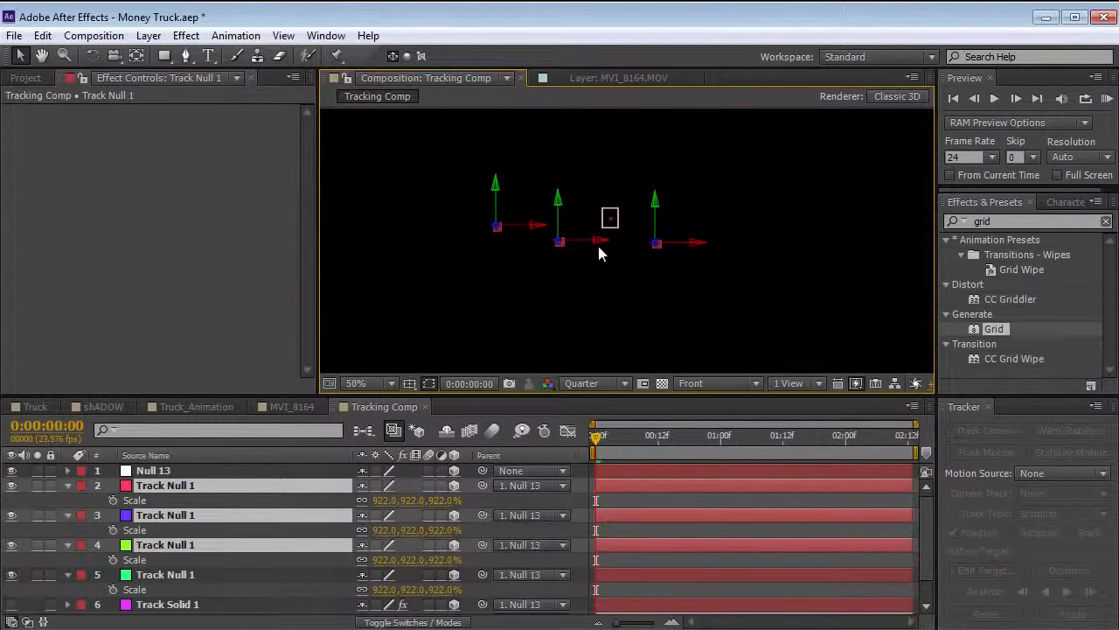
{"action": "left_click", "coordinate": [409, 383]}
{"action": "left_click", "coordinate": [441, 400]}
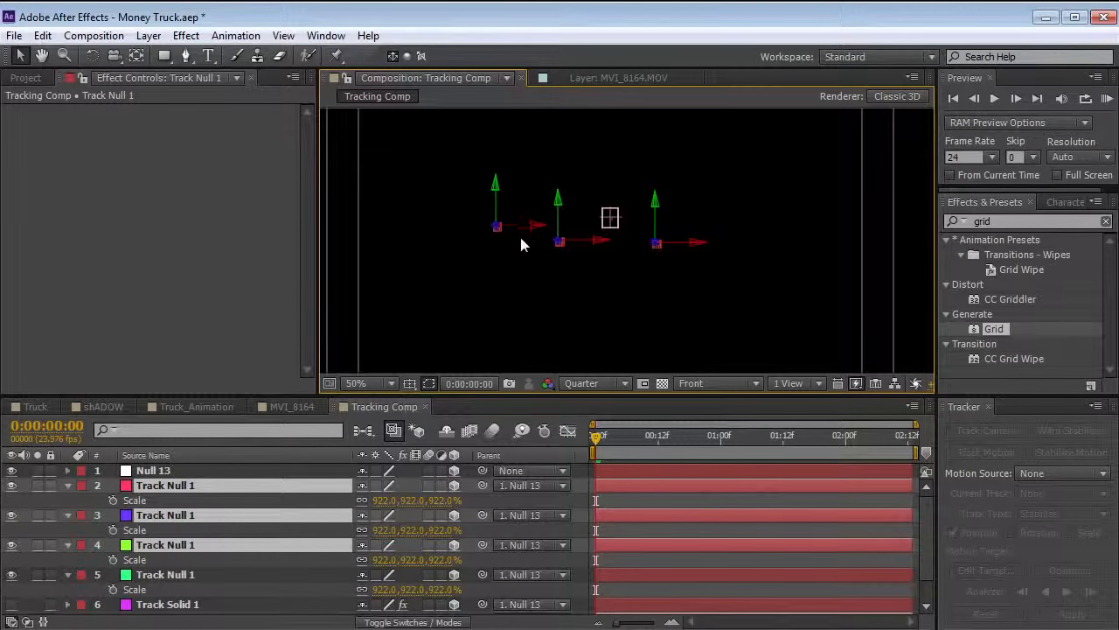
Step: Show the rulers and add a horizontal guide close to the comp's centre mark
{"action": "key", "text": "ctrl+r"}
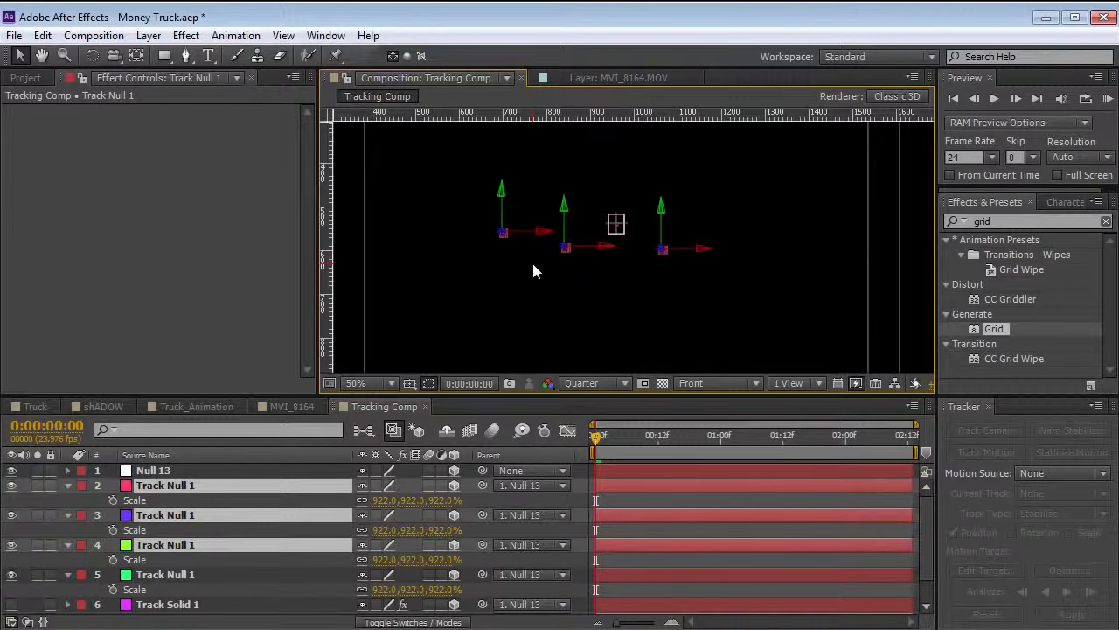
{"action": "left_click_drag", "start_coordinate": [515, 119], "coordinate": [502, 222]}
{"action": "scroll", "coordinate": [635, 223], "scroll_direction": "up", "scroll_amount": 2}
{"action": "key", "text": "space"}
{"action": "left_click_drag", "start_coordinate": [597, 141], "coordinate": [646, 261]}
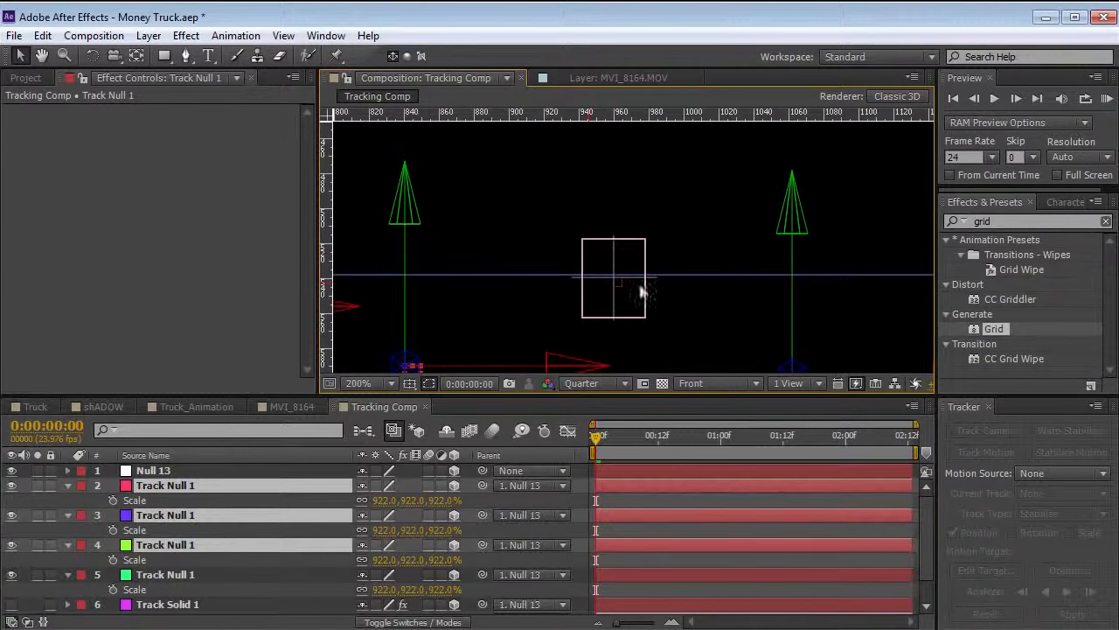
Step: Align the horizontal guide precisely with the comp's centre mark
{"action": "left_click", "coordinate": [409, 383]}
{"action": "left_click", "coordinate": [422, 404]}
{"action": "left_click", "coordinate": [410, 385]}
{"action": "left_click", "coordinate": [423, 405]}
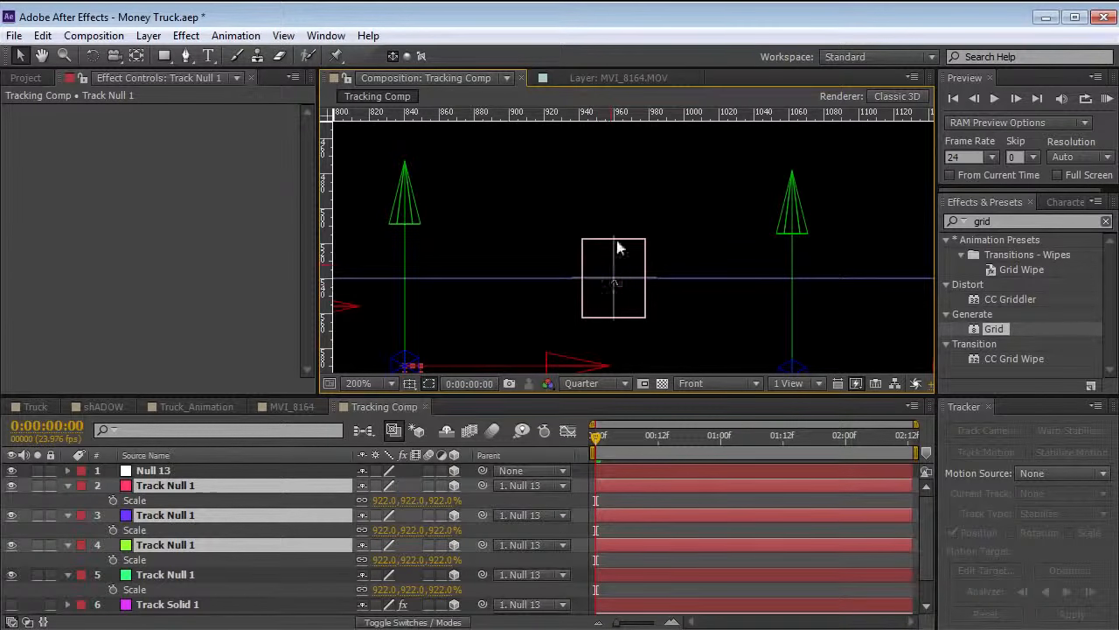
{"action": "left_click_drag", "start_coordinate": [688, 276], "coordinate": [688, 279]}
{"action": "scroll", "coordinate": [630, 219], "scroll_direction": "down", "scroll_amount": 1}
{"action": "key", "text": "space"}
{"action": "scroll", "coordinate": [551, 284], "scroll_direction": "down", "scroll_amount": 1}
{"action": "left_click_drag", "start_coordinate": [539, 299], "coordinate": [552, 280]}
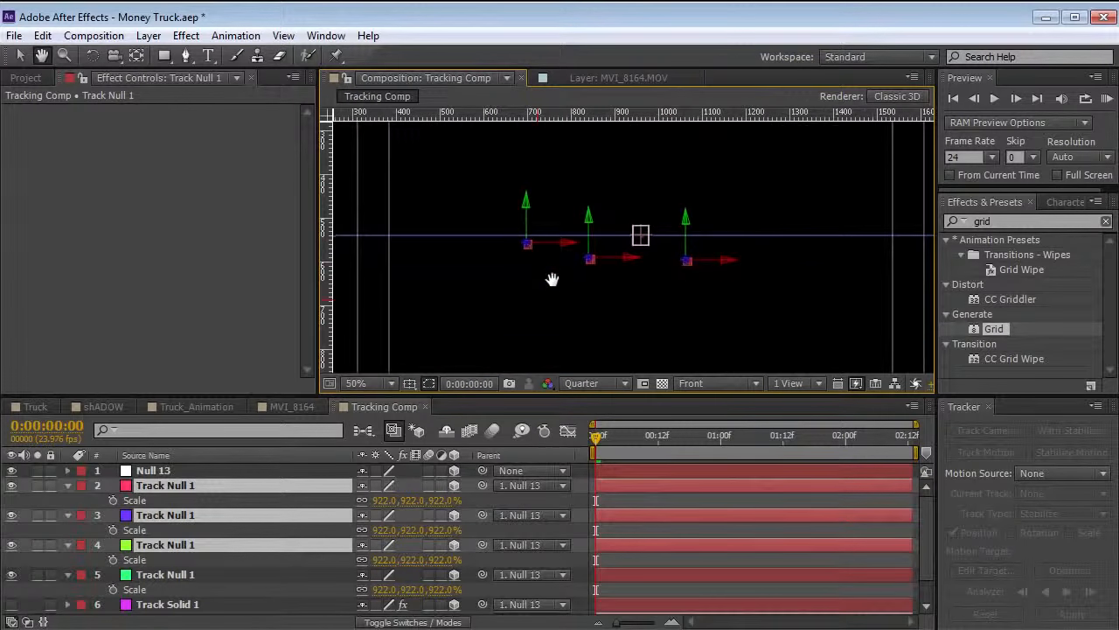
Step: Raise Null 13 along its Y axis to bring the floor track nulls up to the horizontal guide
{"action": "left_click", "coordinate": [641, 236]}
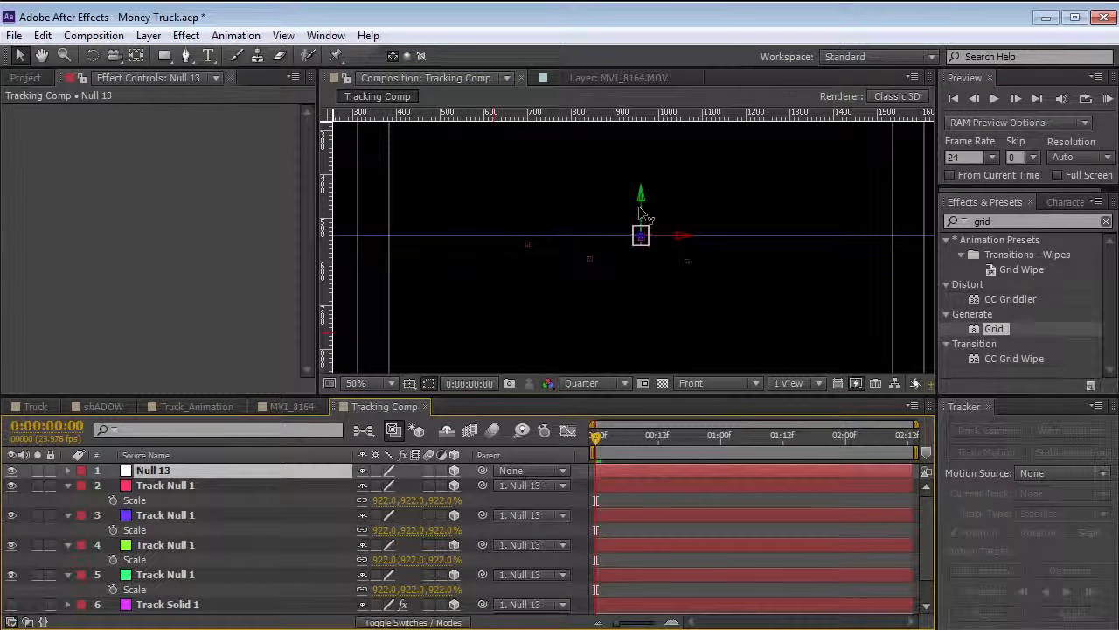
{"action": "left_click_drag", "start_coordinate": [643, 214], "coordinate": [643, 188]}
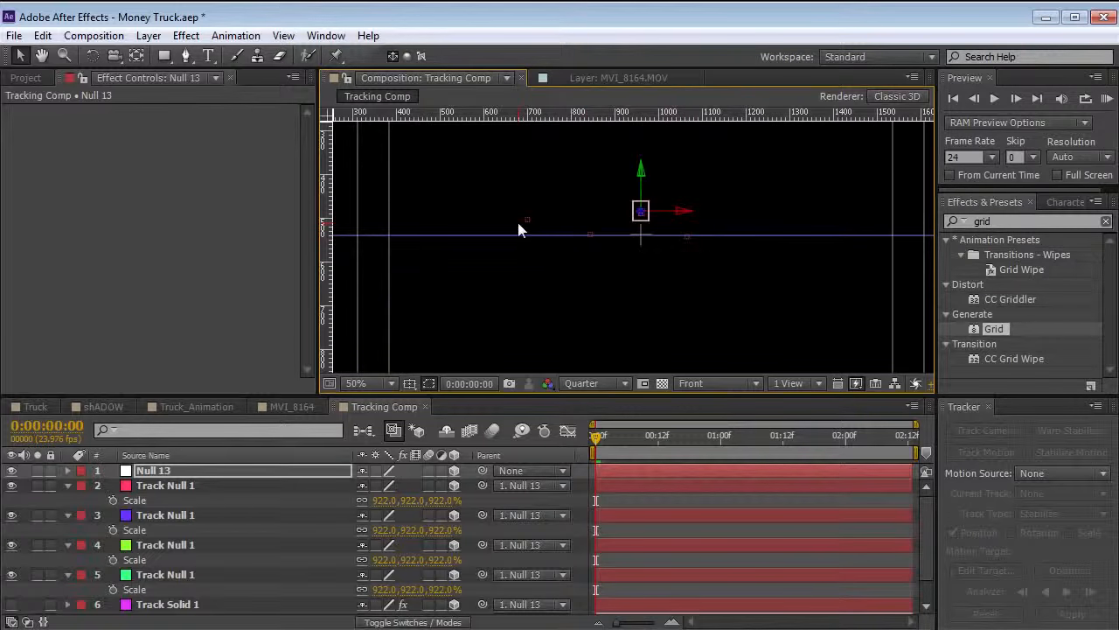
{"action": "key", "text": "Return"}
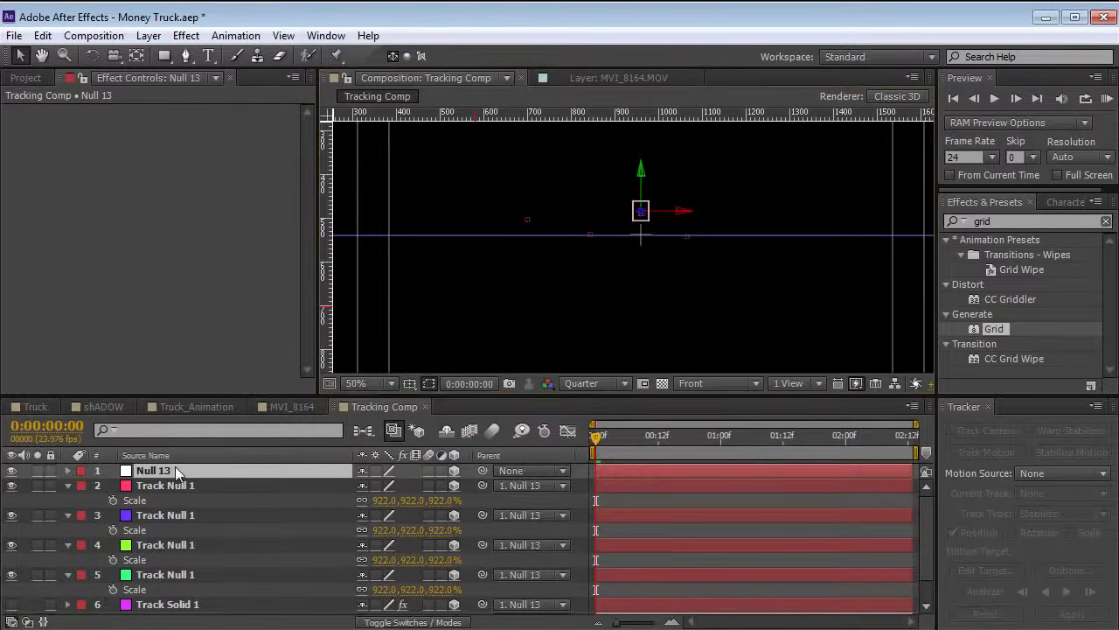
Step: Tilt Null 13 to an X Rotation of -10.7° and raise it so the floor nulls line up near the guide
{"action": "key", "text": "r"}
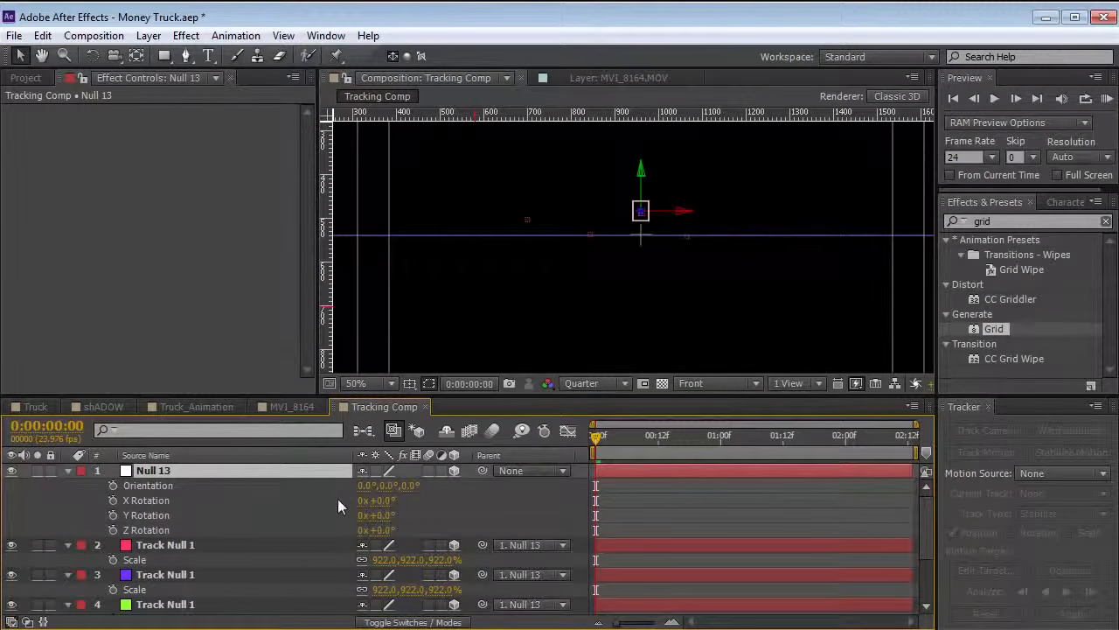
{"action": "left_click", "coordinate": [140, 500]}
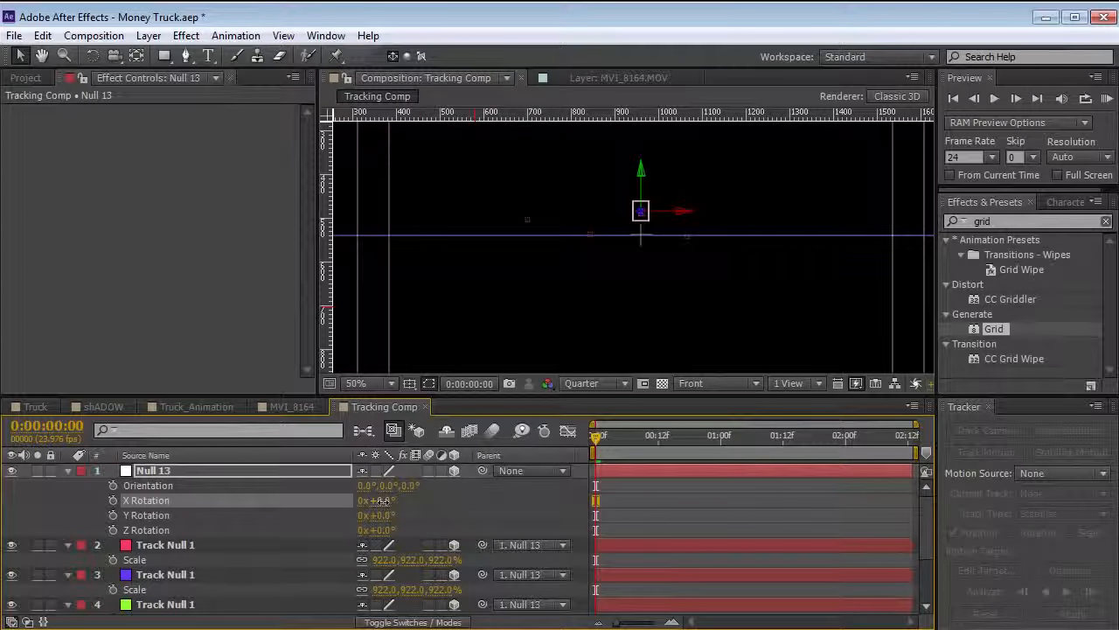
{"action": "left_click_drag", "start_coordinate": [382, 500], "coordinate": [306, 510]}
{"action": "left_click_drag", "start_coordinate": [643, 181], "coordinate": [637, 166]}
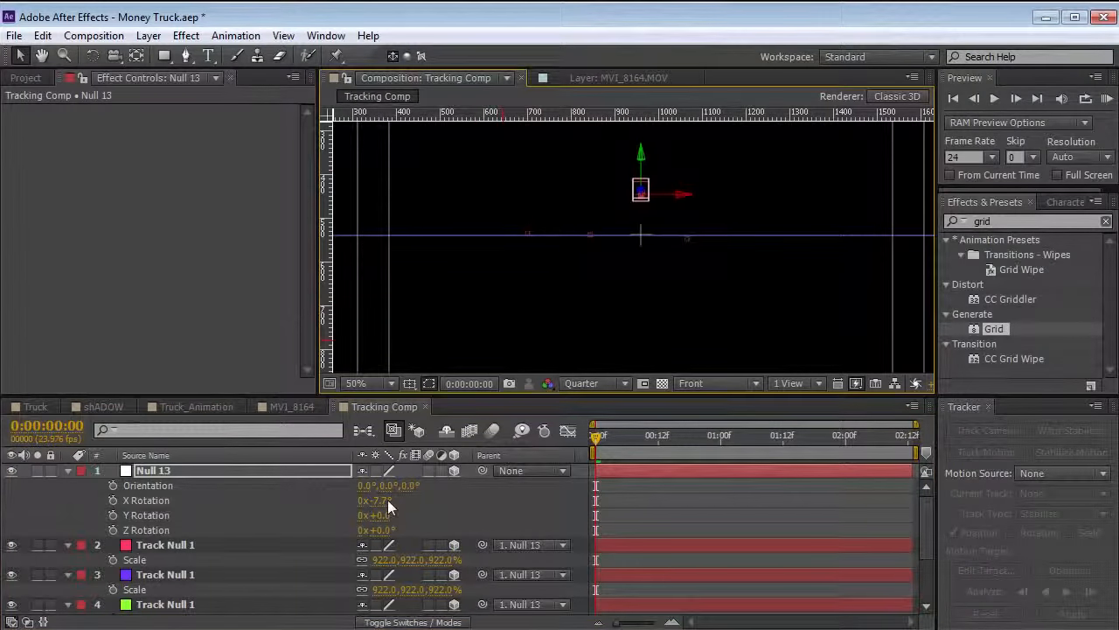
{"action": "left_click_drag", "start_coordinate": [382, 499], "coordinate": [352, 499]}
{"action": "left_click_drag", "start_coordinate": [642, 171], "coordinate": [643, 163]}
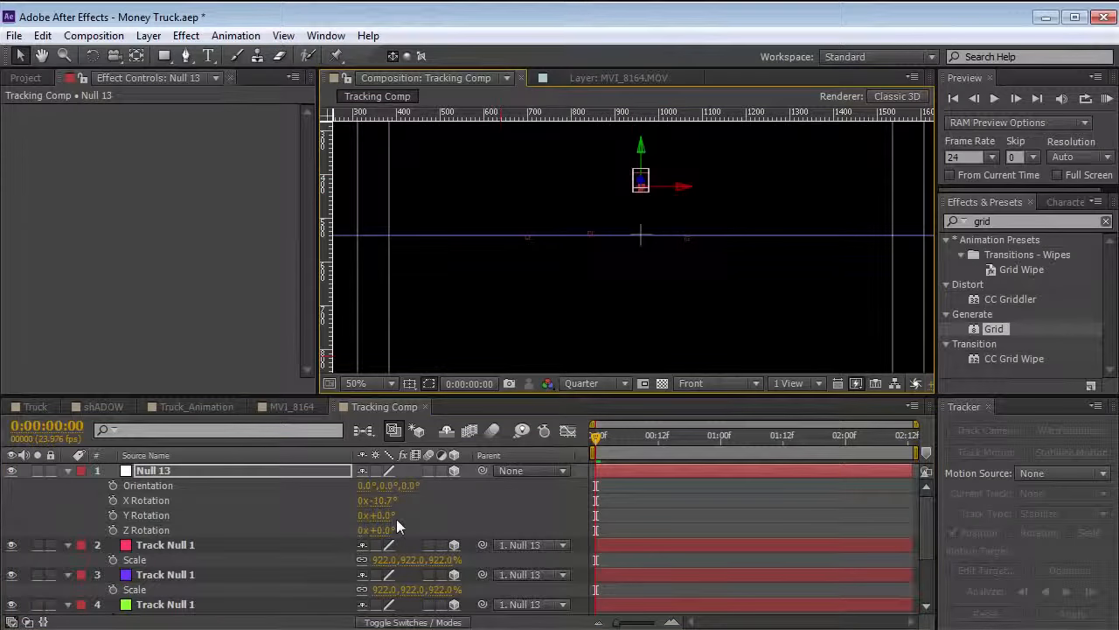
Step: Set Null 13's rotation to X -6.8°, Y +1.2° and Z -2.5°, lowering it to level the floor nulls on the guide
{"action": "mouse_move", "coordinate": [379, 530]}
{"action": "left_mouse_down"}
{"action": "mouse_move", "coordinate": [385, 512]}
{"action": "mouse_move", "coordinate": [399, 510]}
{"action": "mouse_move", "coordinate": [371, 505]}
{"action": "mouse_move", "coordinate": [381, 513]}
{"action": "left_mouse_up"}
{"action": "left_click_drag", "start_coordinate": [321, 488], "coordinate": [413, 499]}
{"action": "left_click_drag", "start_coordinate": [641, 149], "coordinate": [642, 158]}
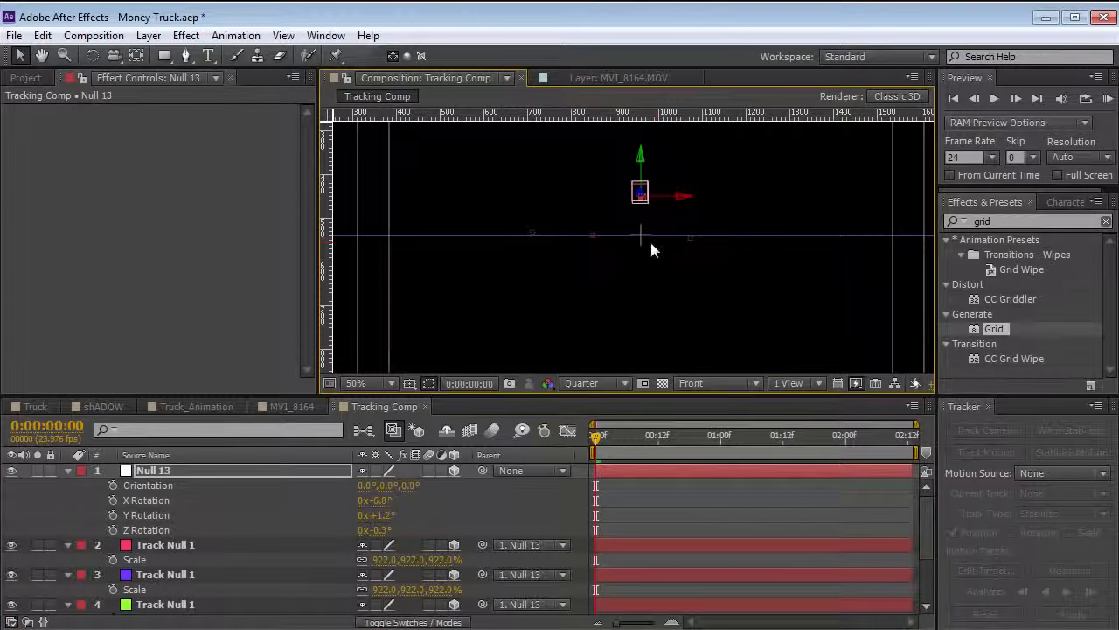
{"action": "left_click_drag", "start_coordinate": [371, 530], "coordinate": [361, 530]}
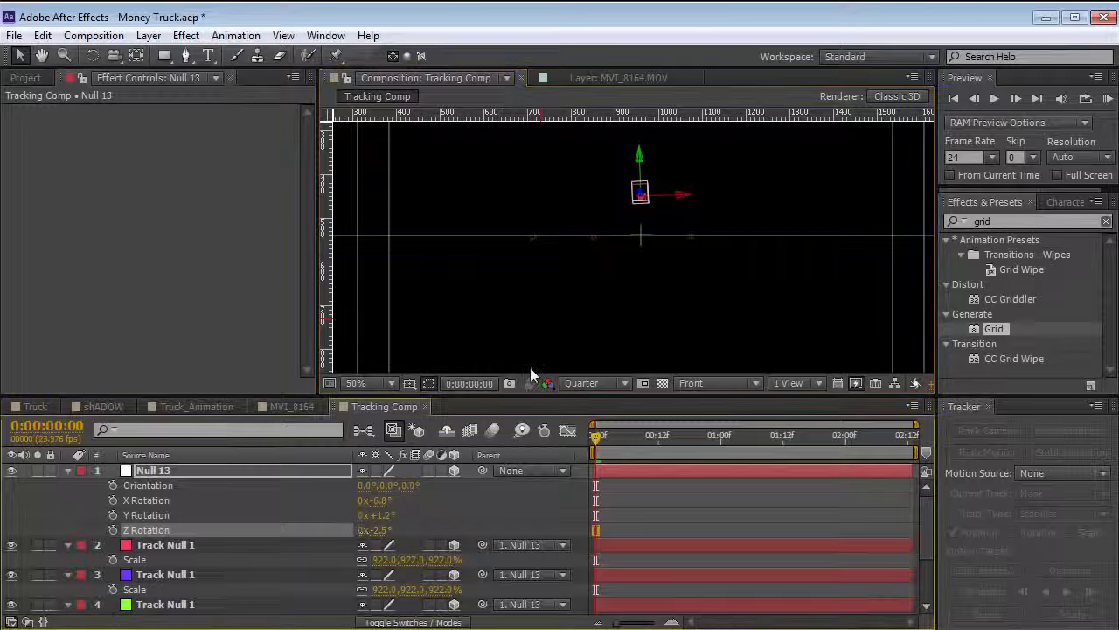
{"action": "key", "text": "period"}
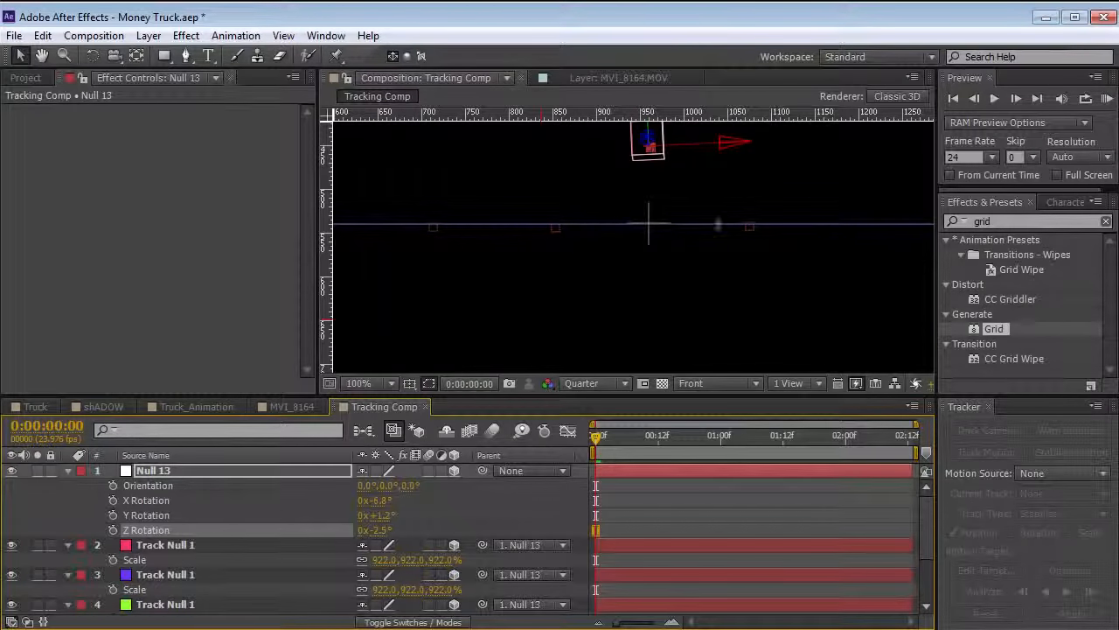
Step: Switch the composition from the Front view back to Active Camera and frame the whole garage shot
{"action": "scroll", "coordinate": [718, 225], "scroll_direction": "down", "scroll_amount": 1}
{"action": "left_click_drag", "start_coordinate": [670, 259], "coordinate": [668, 290]}
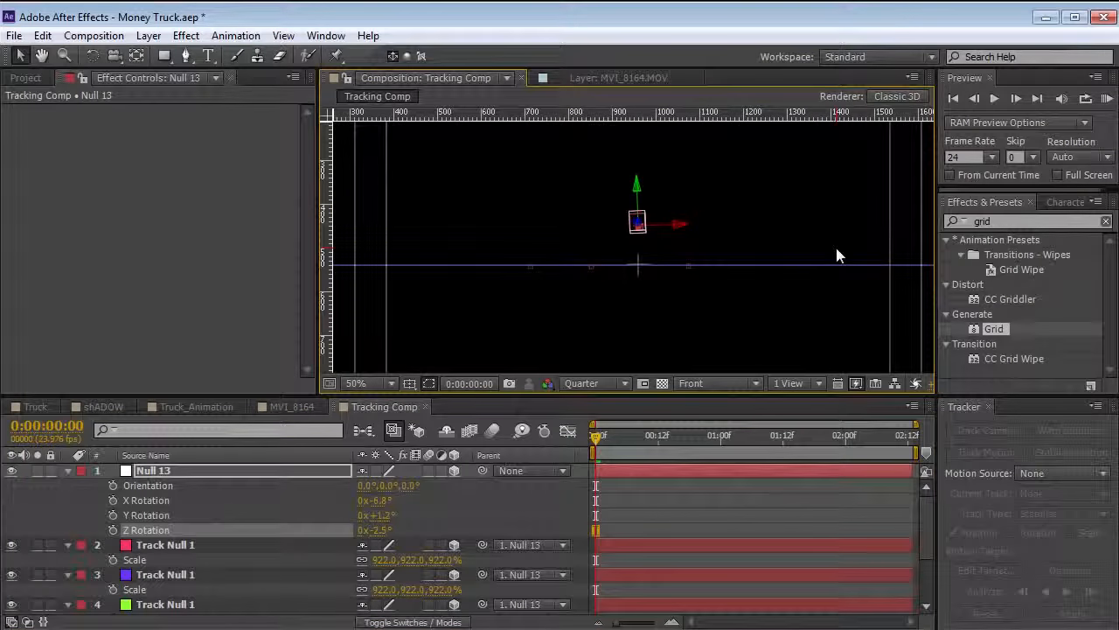
{"action": "left_click", "coordinate": [717, 383]}
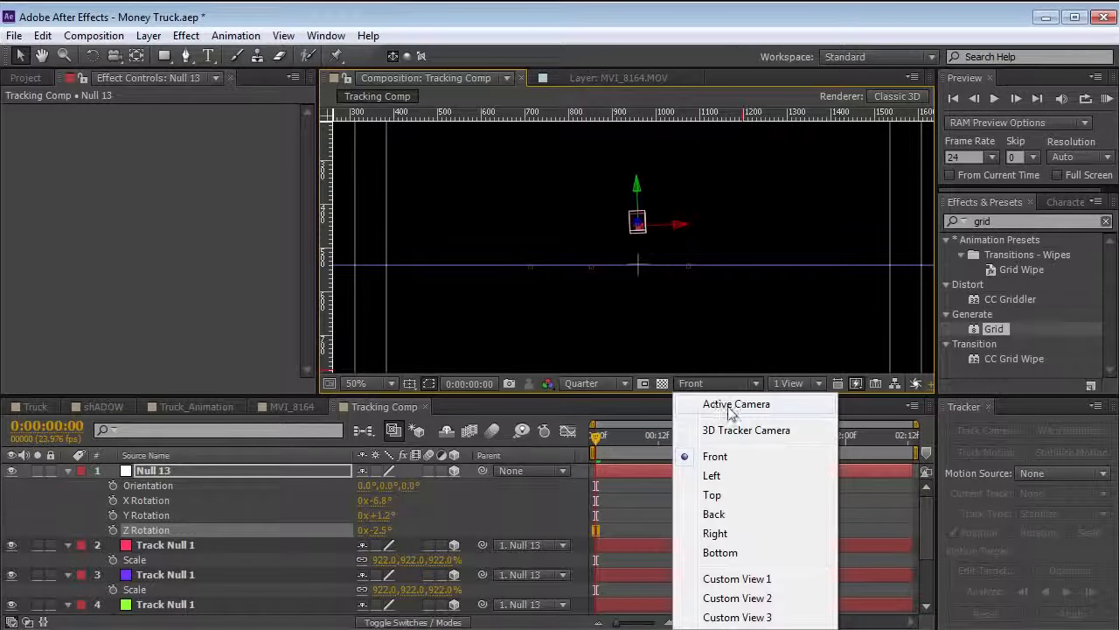
{"action": "left_click", "coordinate": [726, 406]}
{"action": "left_click", "coordinate": [565, 325]}
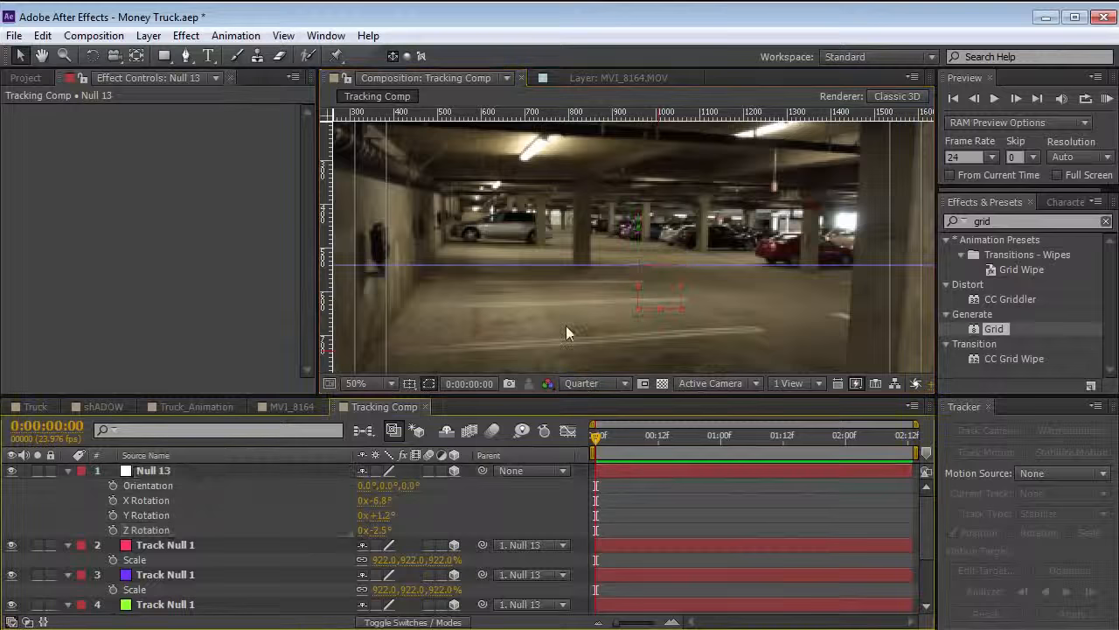
{"action": "scroll", "coordinate": [565, 321], "scroll_direction": "down", "scroll_amount": 2}
{"action": "left_click_drag", "start_coordinate": [592, 272], "coordinate": [581, 251]}
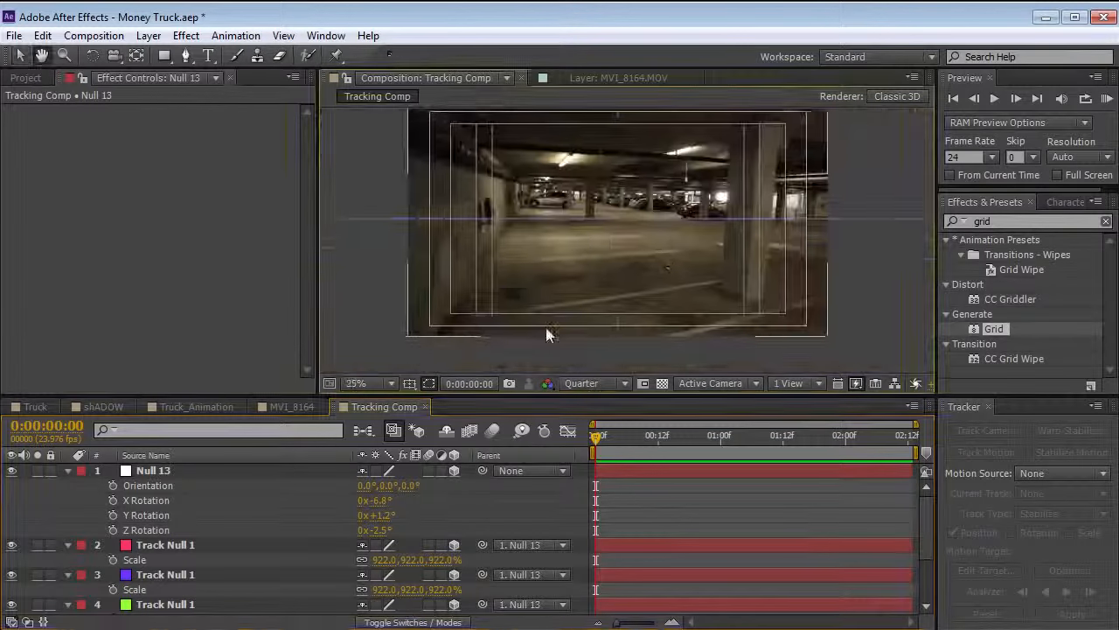
Step: Delete Null 13 and clear the safe-zone overlay and horizontal guide from the composition
{"action": "left_click", "coordinate": [163, 474]}
{"action": "key", "text": "Delete"}
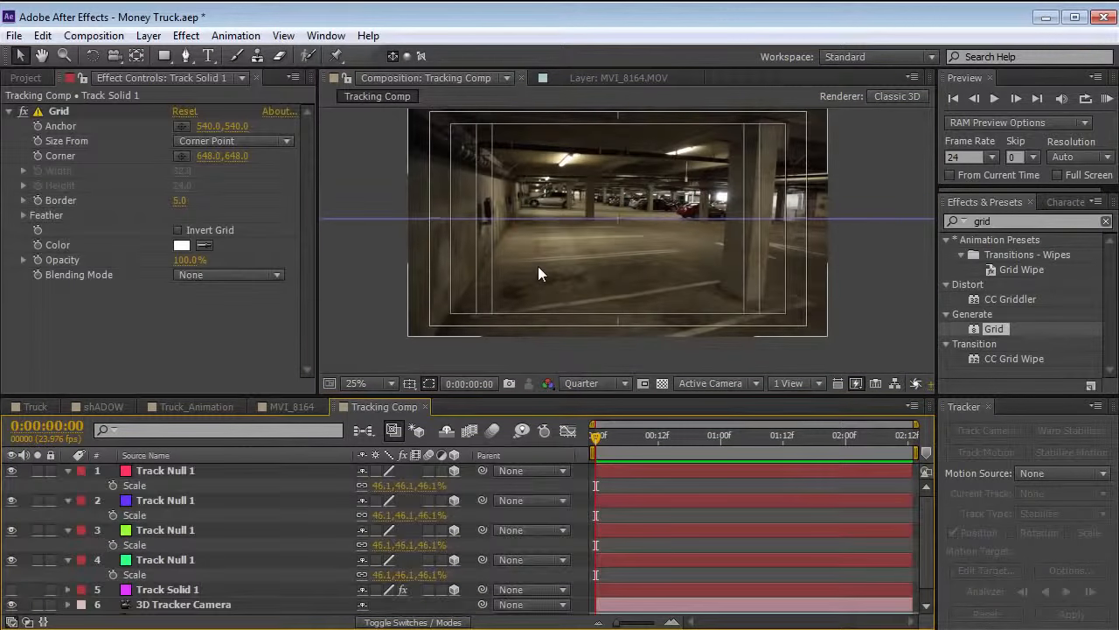
{"action": "key", "text": "apostrophe"}
{"action": "left_click_drag", "start_coordinate": [864, 219], "coordinate": [766, 5]}
{"action": "key", "text": "space"}
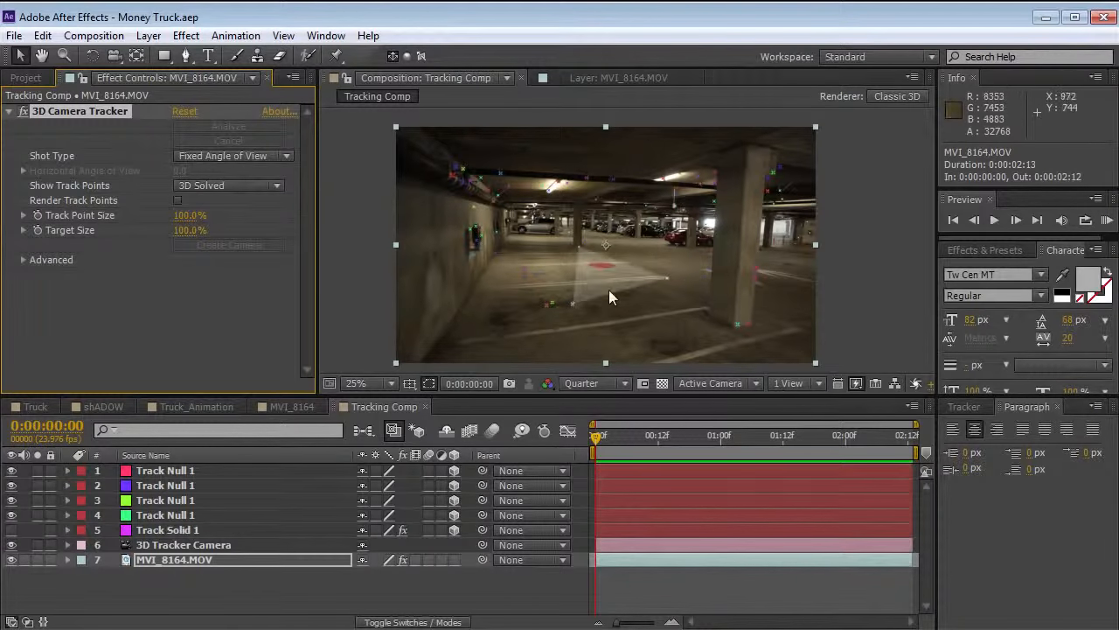
Step: Replace the 3D Camera Tracker effect on MVI_8164.MOV with The Foundry's CameraTracker (1.0)
{"action": "left_click", "coordinate": [982, 250]}
{"action": "left_click", "coordinate": [988, 268]}
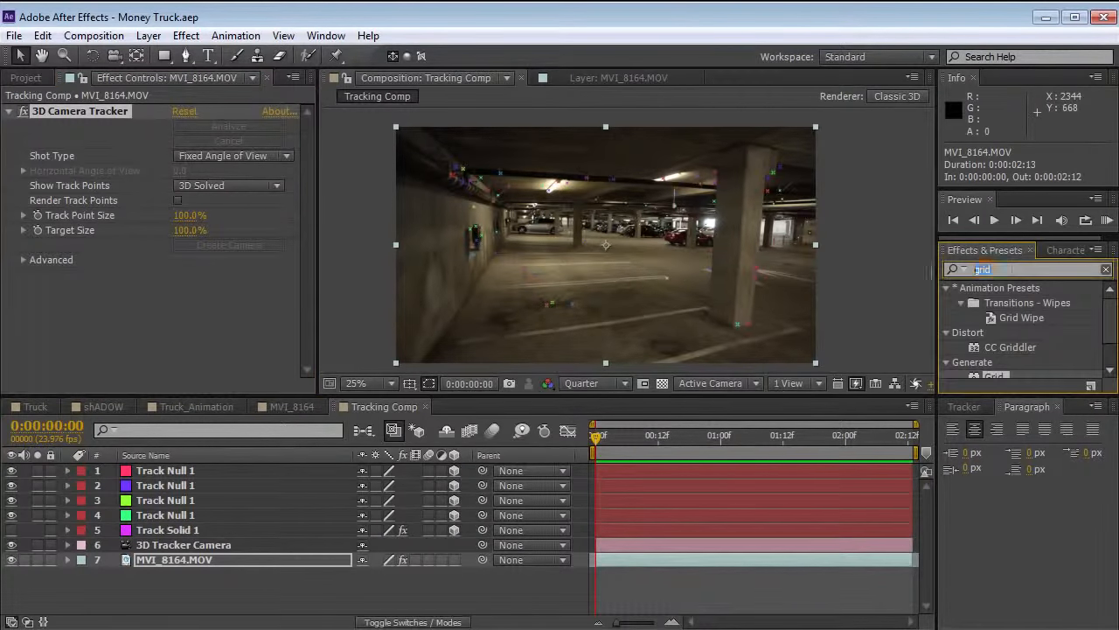
{"action": "type", "text": "camera"}
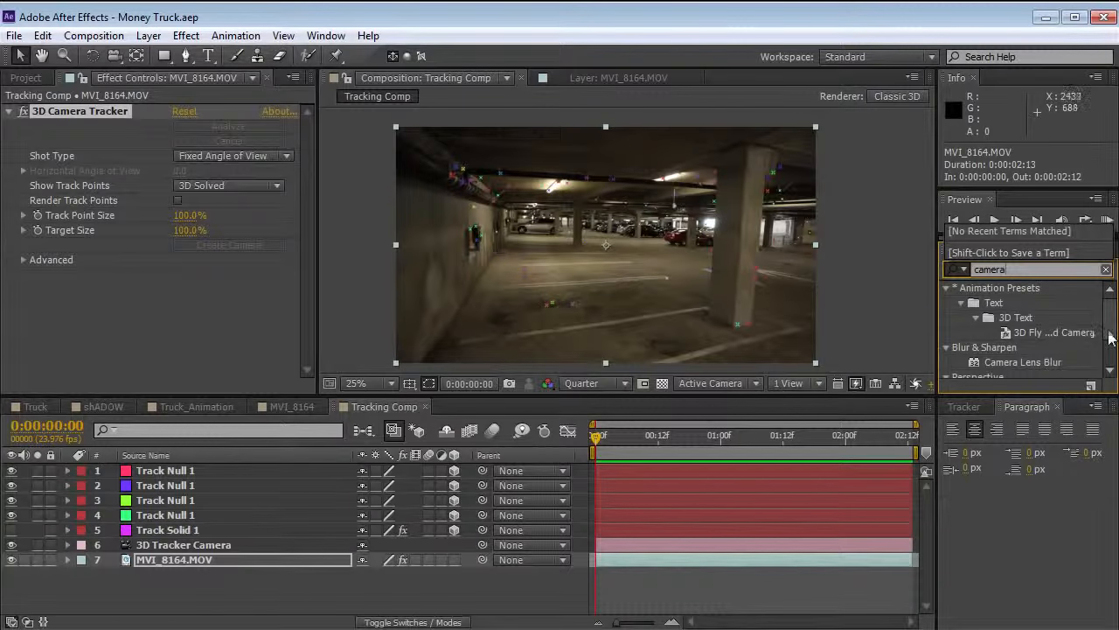
{"action": "scroll", "coordinate": [1013, 350], "scroll_direction": "down", "scroll_amount": 2}
{"action": "left_click", "coordinate": [1010, 369]}
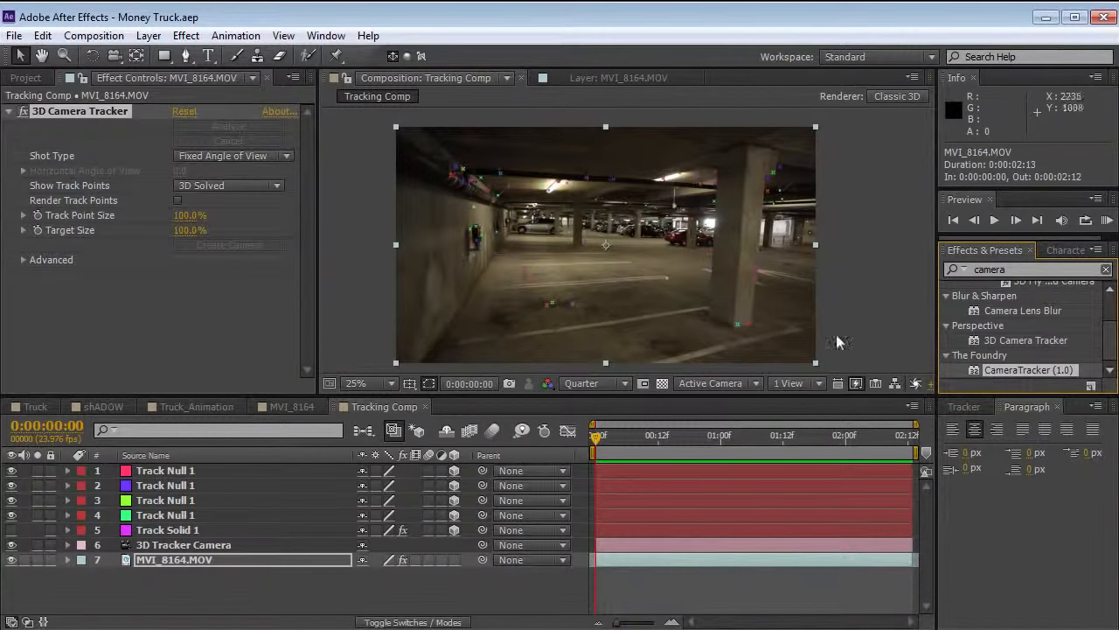
{"action": "left_click", "coordinate": [79, 115]}
{"action": "key", "text": "Delete"}
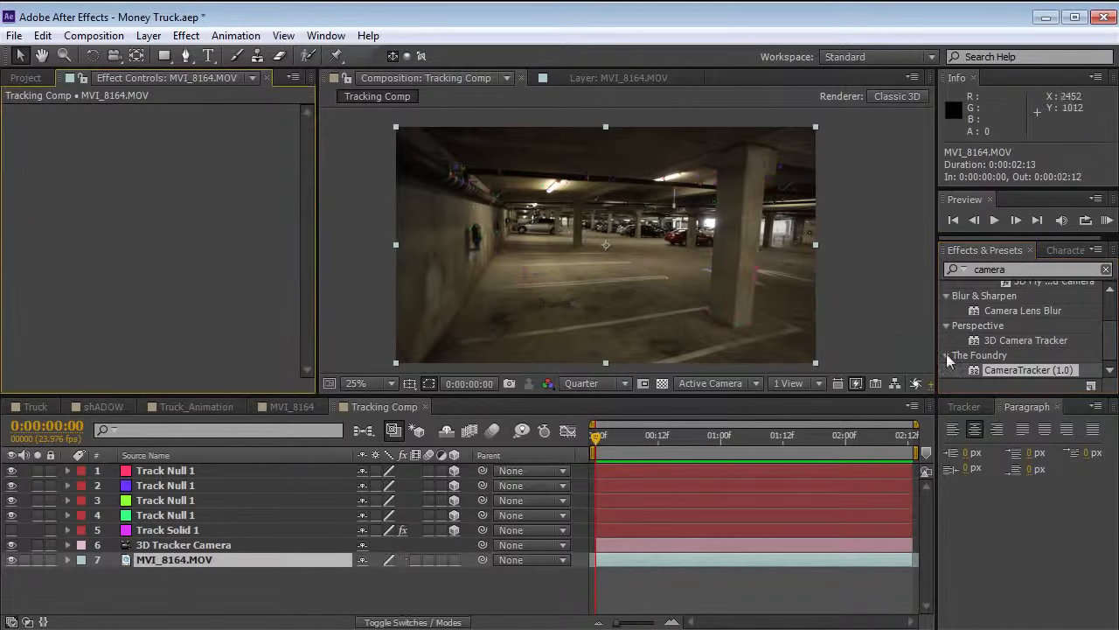
{"action": "left_click_drag", "start_coordinate": [1001, 370], "coordinate": [254, 245]}
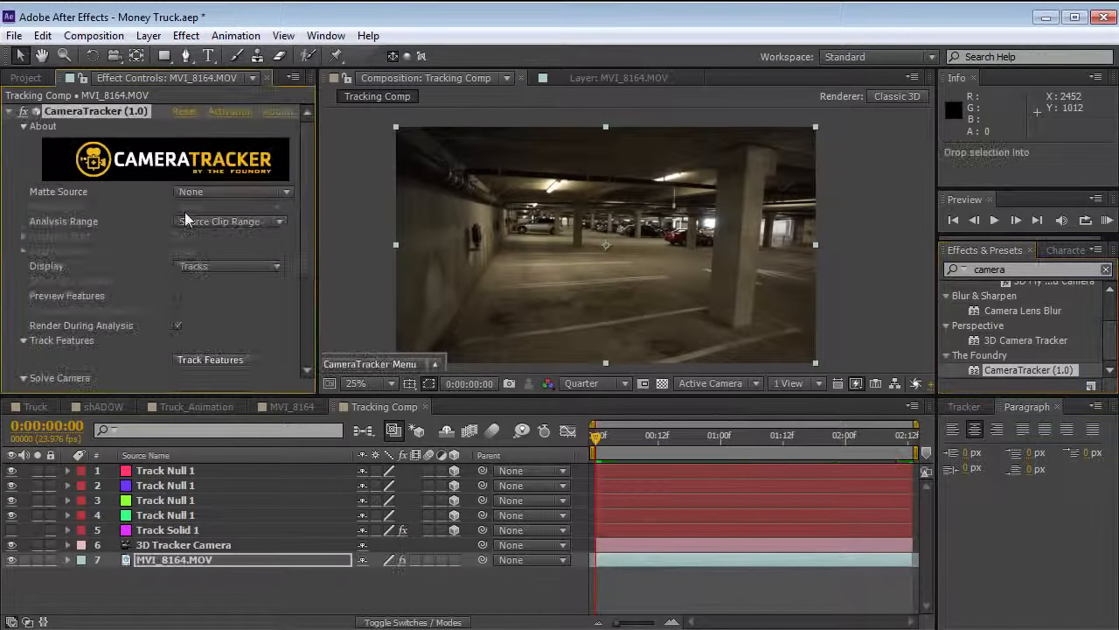
Step: Examine the CameraTracker effect's Matte Source options and Solve settings
{"action": "mouse_move", "coordinate": [308, 194]}
{"action": "left_mouse_down"}
{"action": "mouse_move", "coordinate": [306, 231]}
{"action": "mouse_move", "coordinate": [304, 198]}
{"action": "left_mouse_up"}
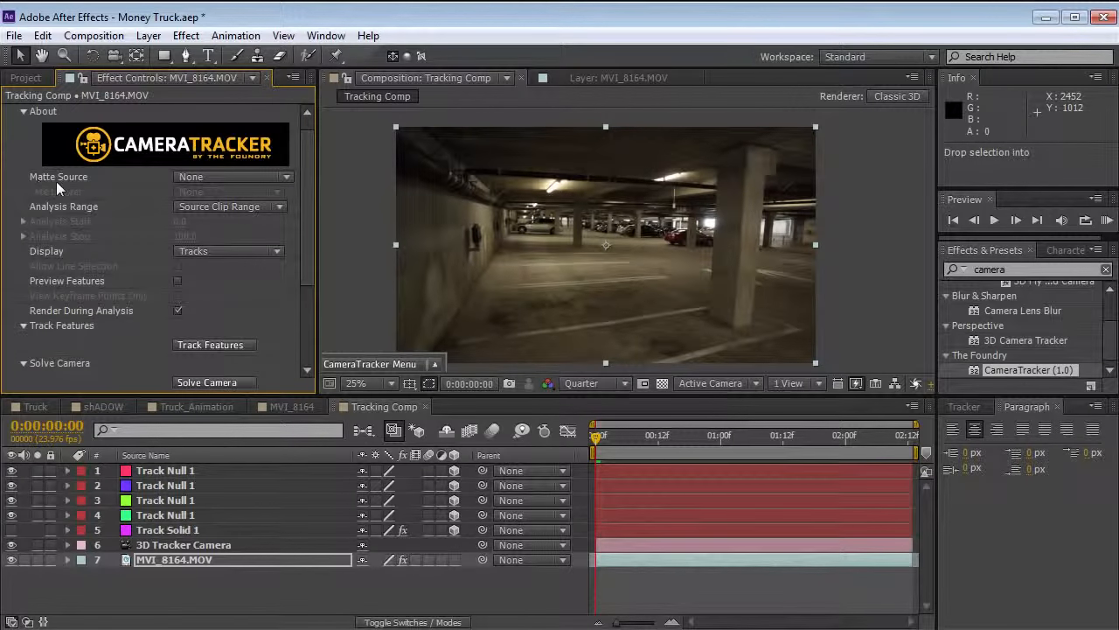
{"action": "left_click", "coordinate": [217, 179]}
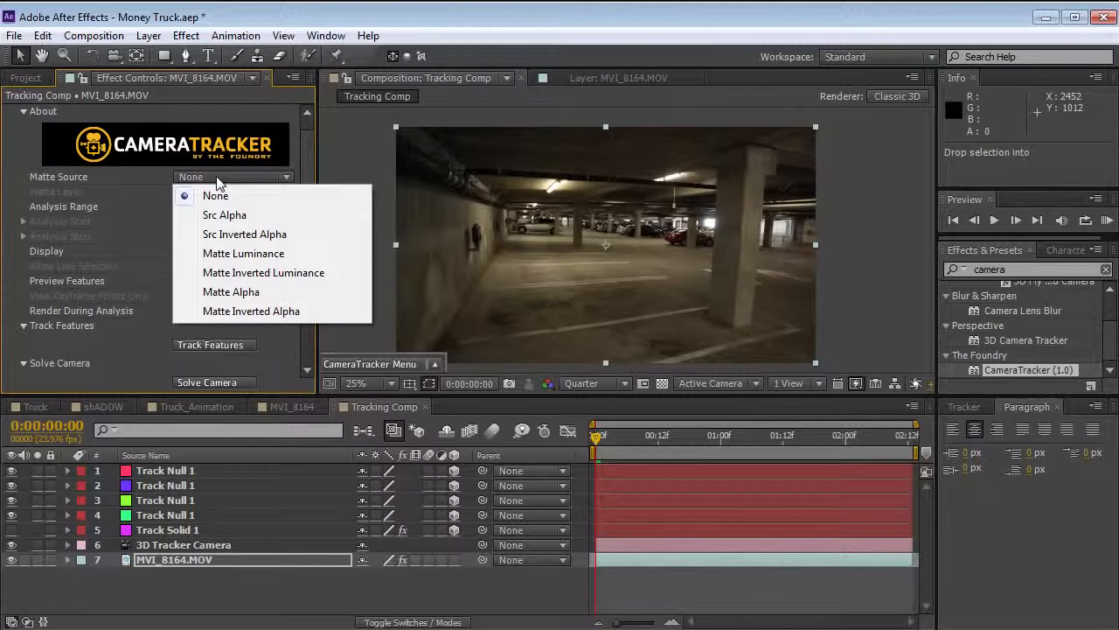
{"action": "left_click", "coordinate": [218, 182]}
{"action": "left_click_drag", "start_coordinate": [307, 153], "coordinate": [302, 285]}
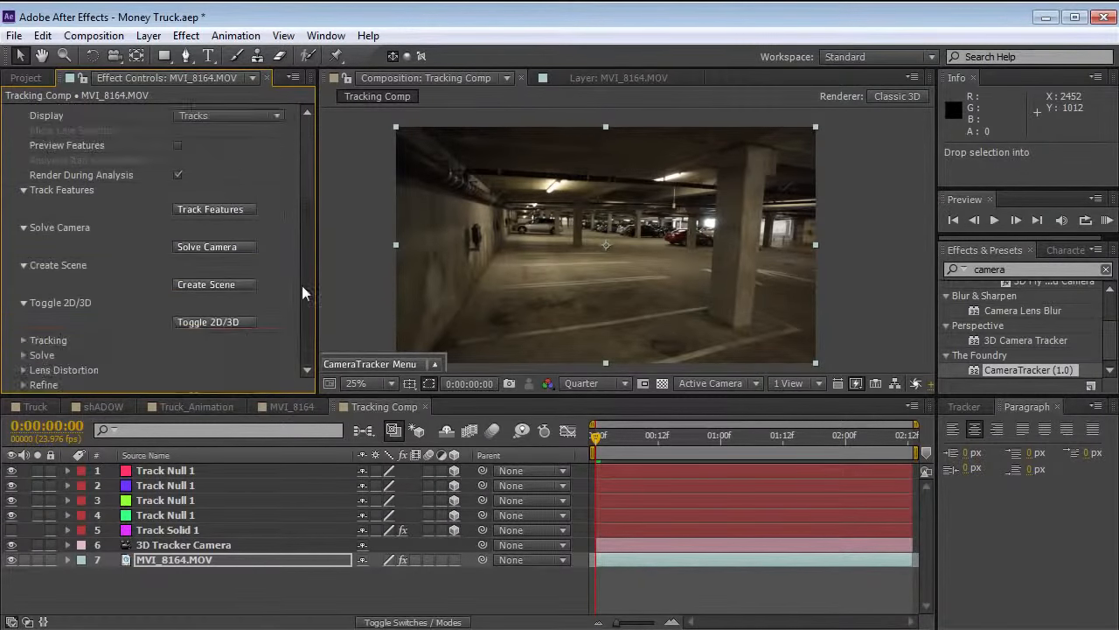
{"action": "left_click", "coordinate": [24, 355]}
{"action": "scroll", "coordinate": [35, 357], "scroll_direction": "down", "scroll_amount": 3}
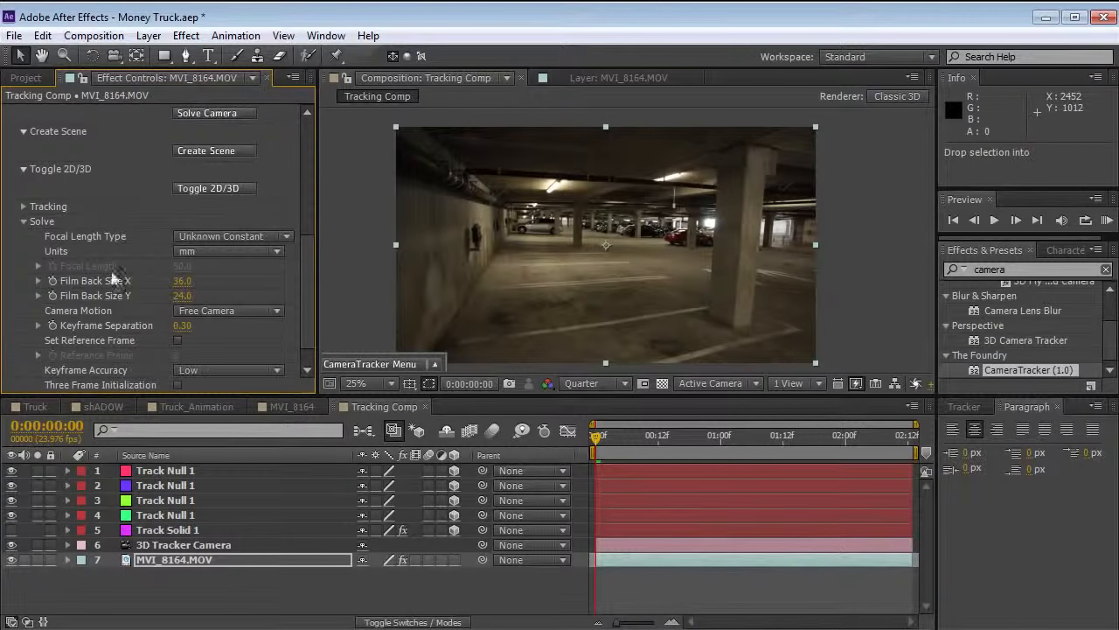
{"action": "left_click", "coordinate": [24, 222]}
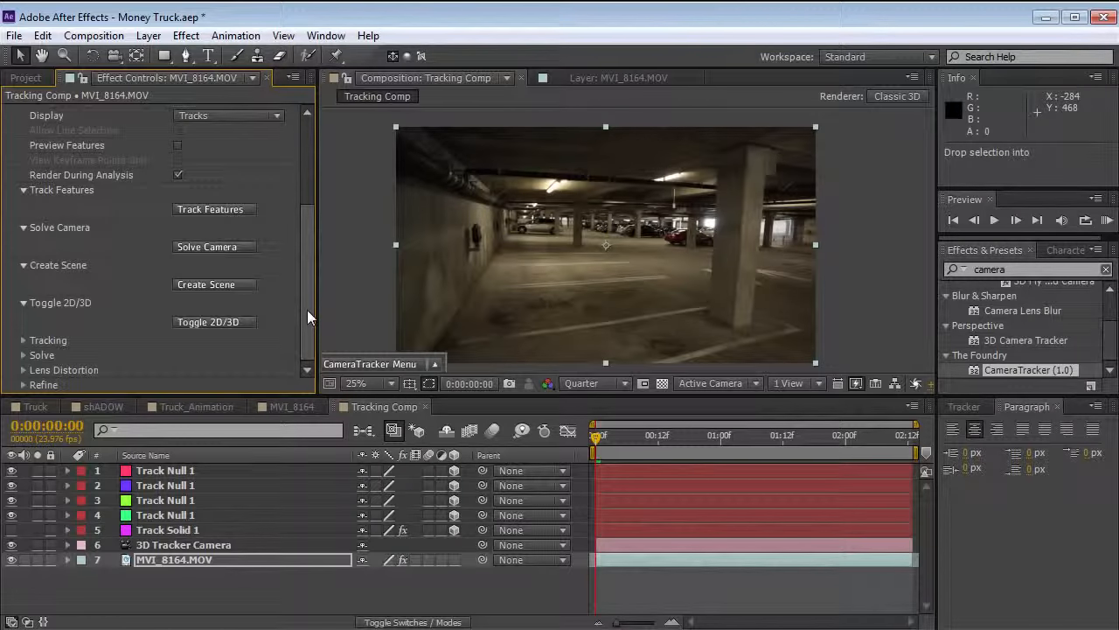
Step: Remove the CameraTracker effect from MVI_8164.MOV and preview the footage
{"action": "left_click_drag", "start_coordinate": [307, 310], "coordinate": [105, 119]}
{"action": "left_click", "coordinate": [113, 110]}
{"action": "key", "text": "Delete"}
{"action": "key", "text": "space"}
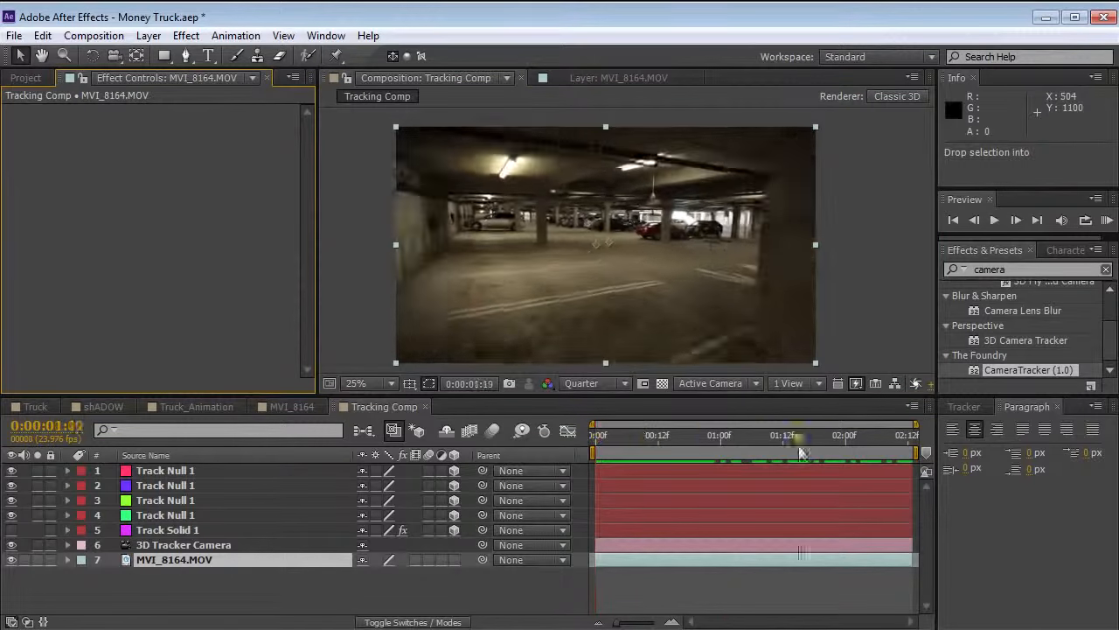
{"action": "key", "text": "space"}
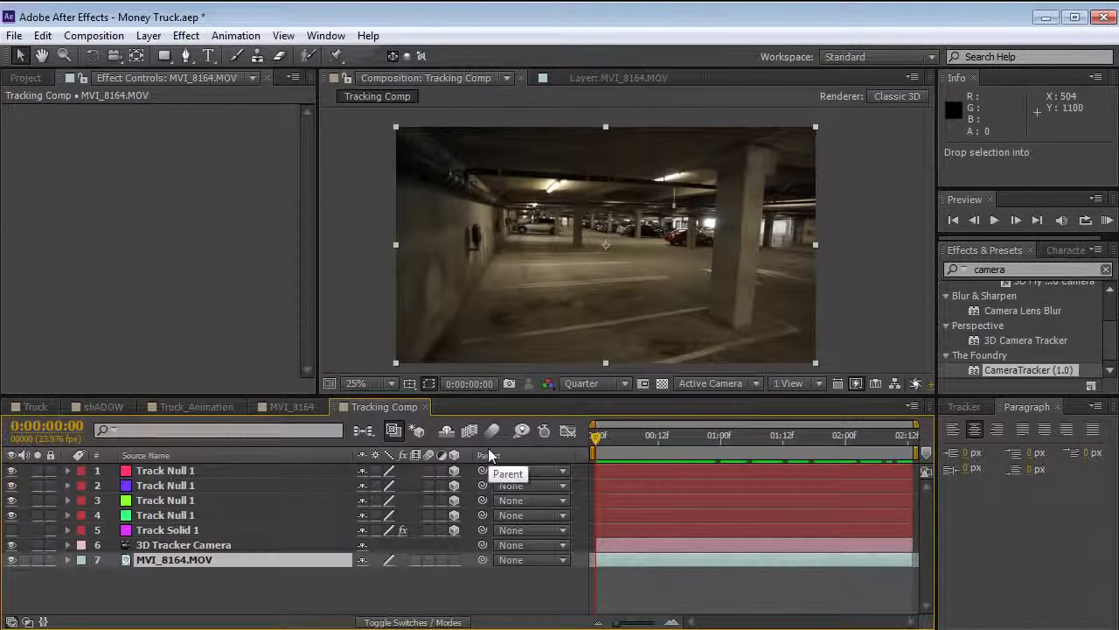
Step: Create a comp-sized white solid named White Solid 6
{"action": "left_click", "coordinate": [185, 35]}
{"action": "mouse_move", "coordinate": [149, 35]}
{"action": "mouse_move", "coordinate": [166, 60]}
{"action": "left_click", "coordinate": [491, 75]}
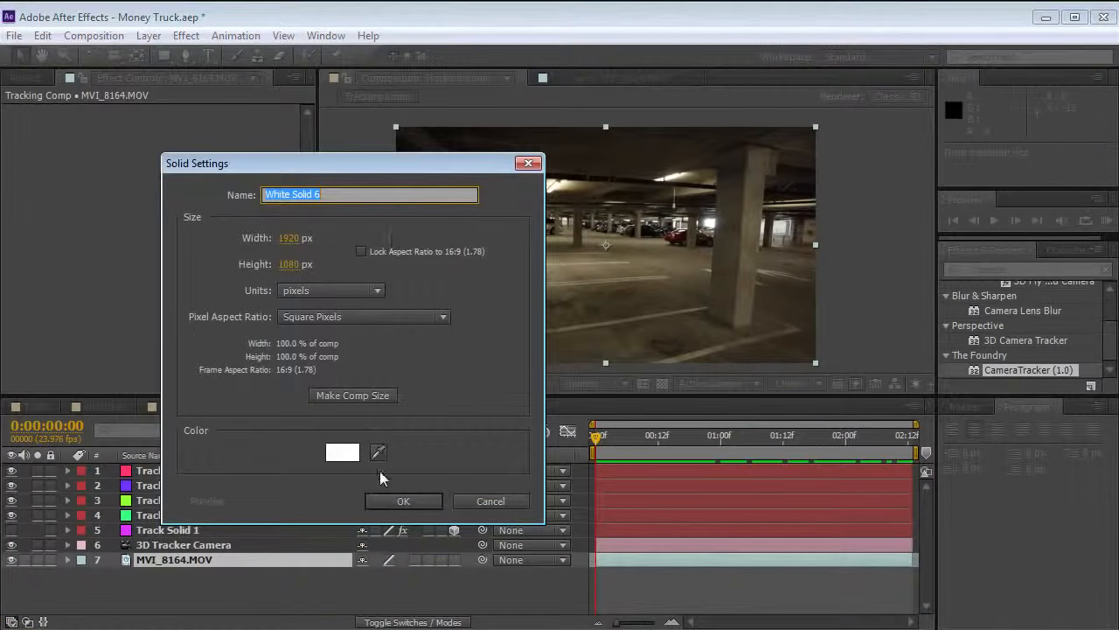
{"action": "left_click", "coordinate": [359, 397]}
{"action": "left_click", "coordinate": [402, 500]}
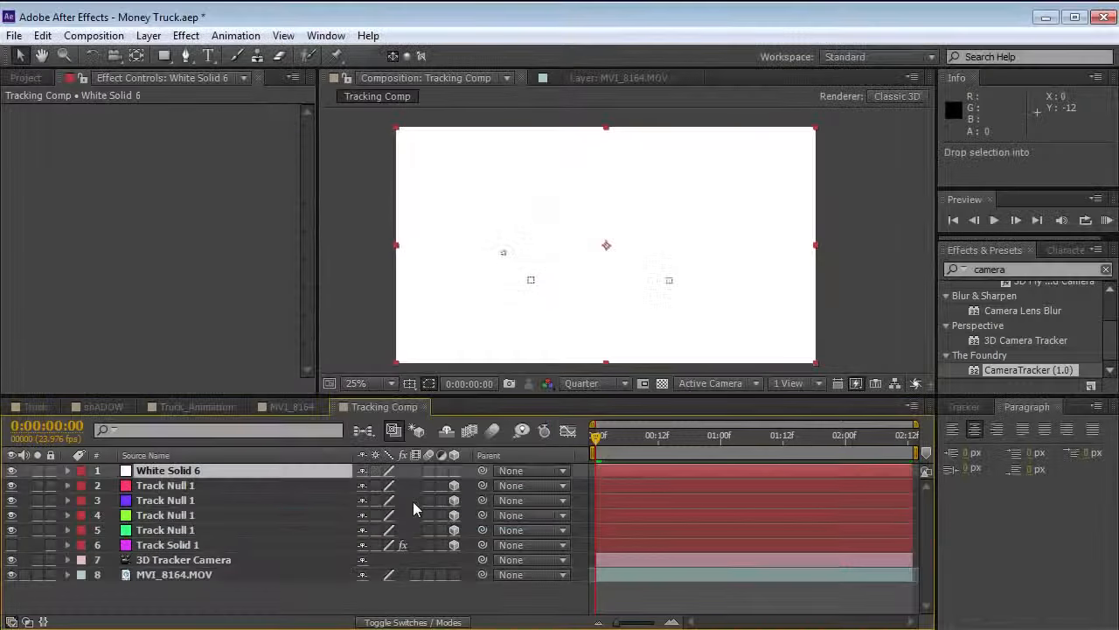
Step: Apply Video Copilot's Element effect to White Solid 6 and open its Scene Setup
{"action": "left_click", "coordinate": [185, 35]}
{"action": "mouse_move", "coordinate": [261, 528]}
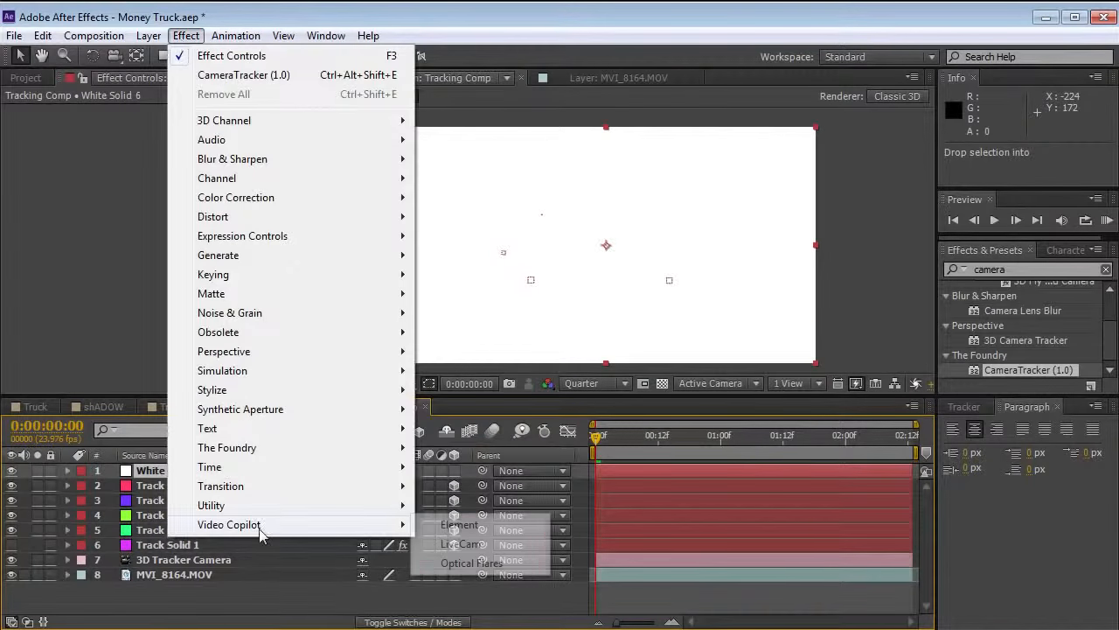
{"action": "left_click", "coordinate": [469, 530]}
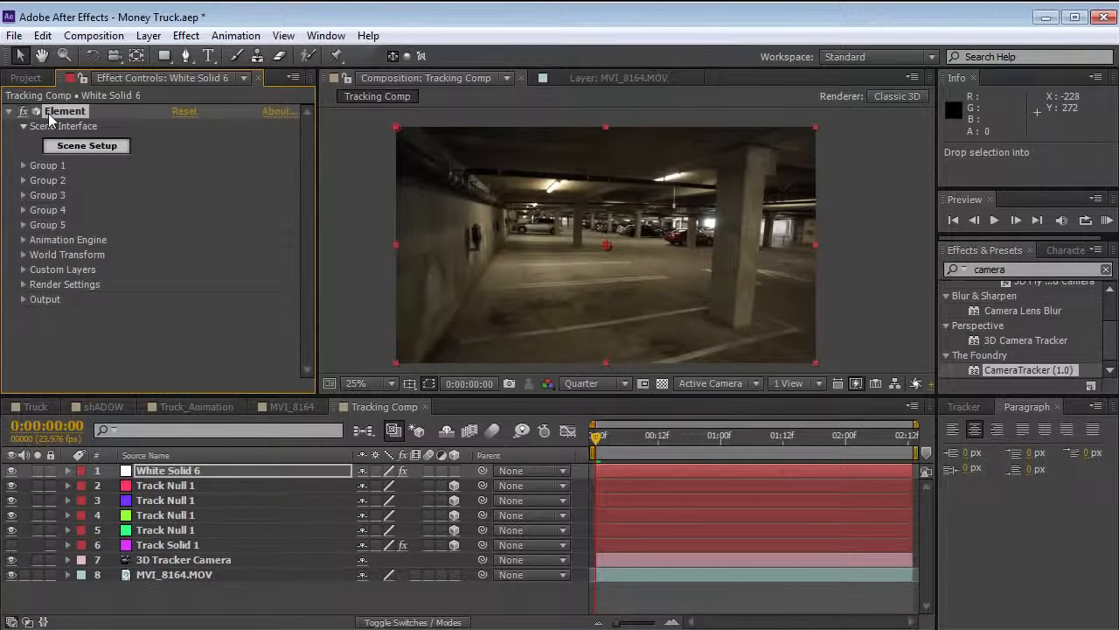
{"action": "left_click", "coordinate": [87, 146]}
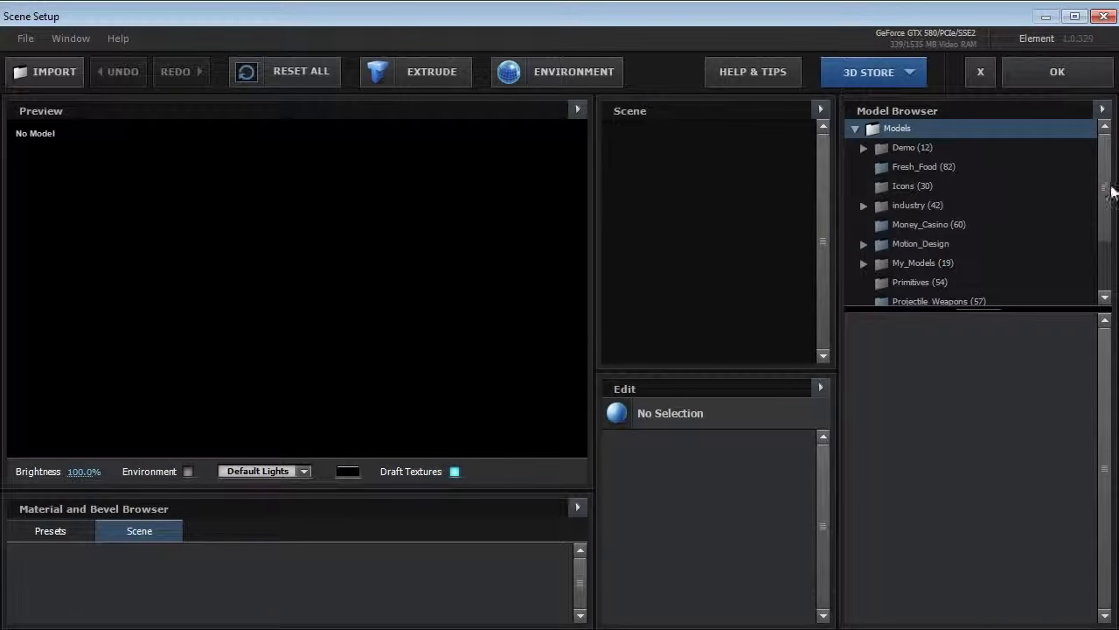
Step: Add the textured Truck model from the My_Models Truck folder to the scene and inspect it up close
{"action": "double_click", "coordinate": [928, 267]}
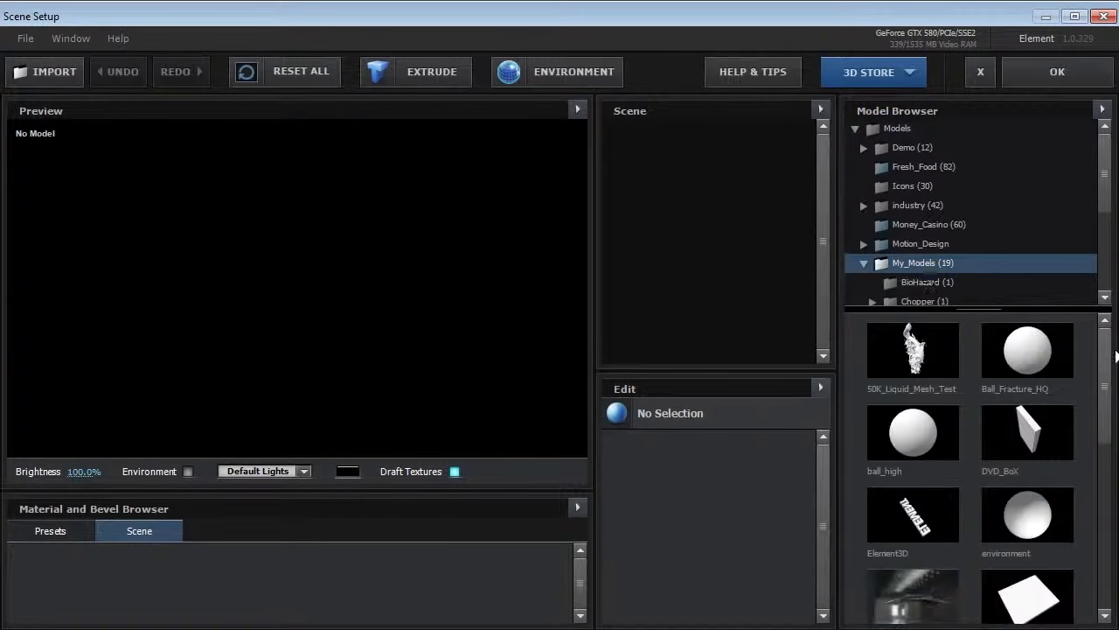
{"action": "left_click_drag", "start_coordinate": [1106, 175], "coordinate": [1106, 206]}
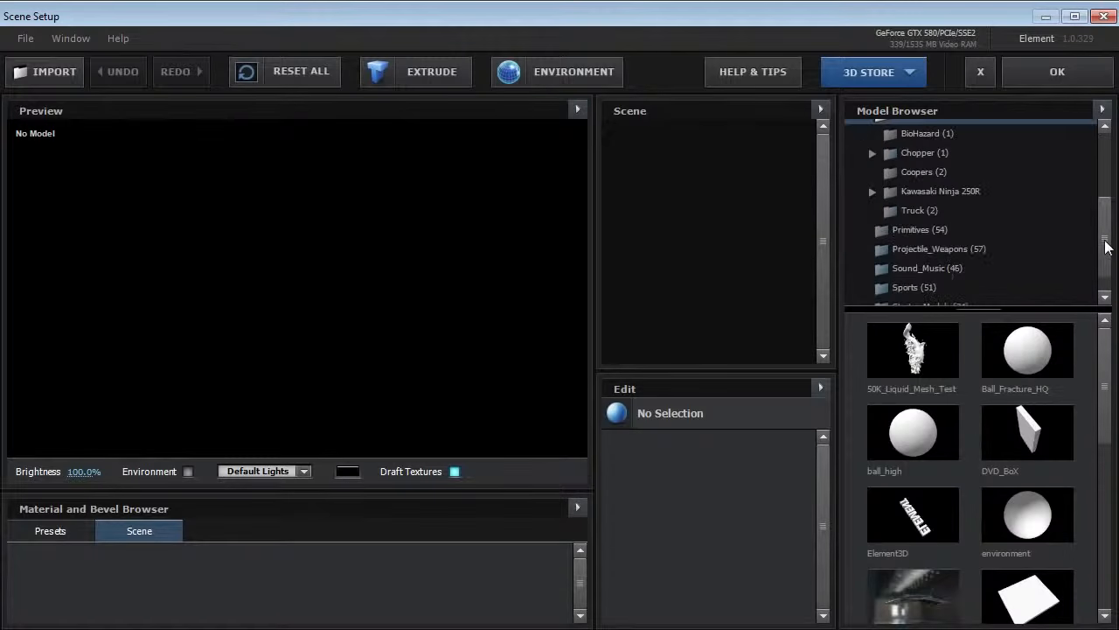
{"action": "left_click", "coordinate": [910, 213]}
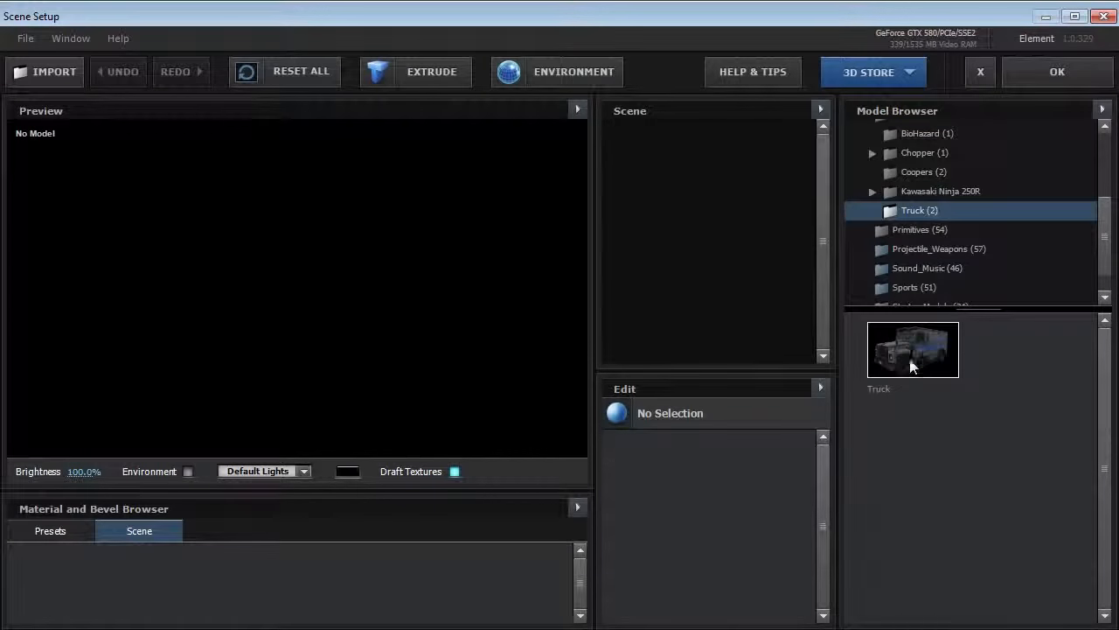
{"action": "left_click", "coordinate": [911, 363]}
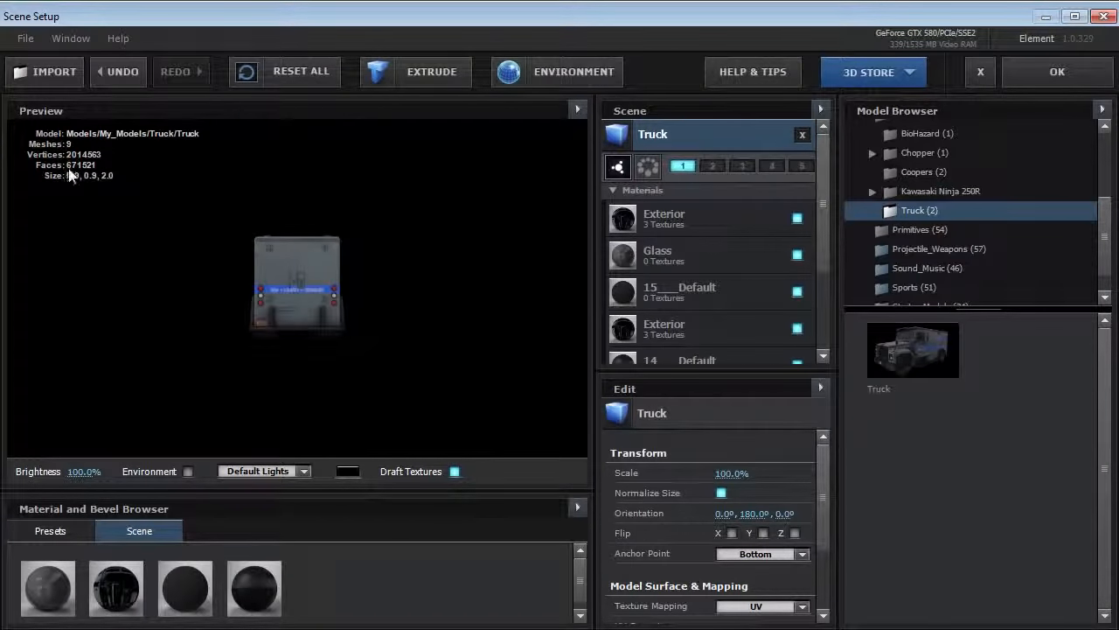
{"action": "left_click_drag", "start_coordinate": [202, 230], "coordinate": [341, 303]}
{"action": "left_click_drag", "start_coordinate": [248, 280], "coordinate": [288, 315]}
{"action": "scroll", "coordinate": [262, 323], "scroll_direction": "up", "scroll_amount": 5}
{"action": "left_click_drag", "start_coordinate": [306, 267], "coordinate": [353, 236]}
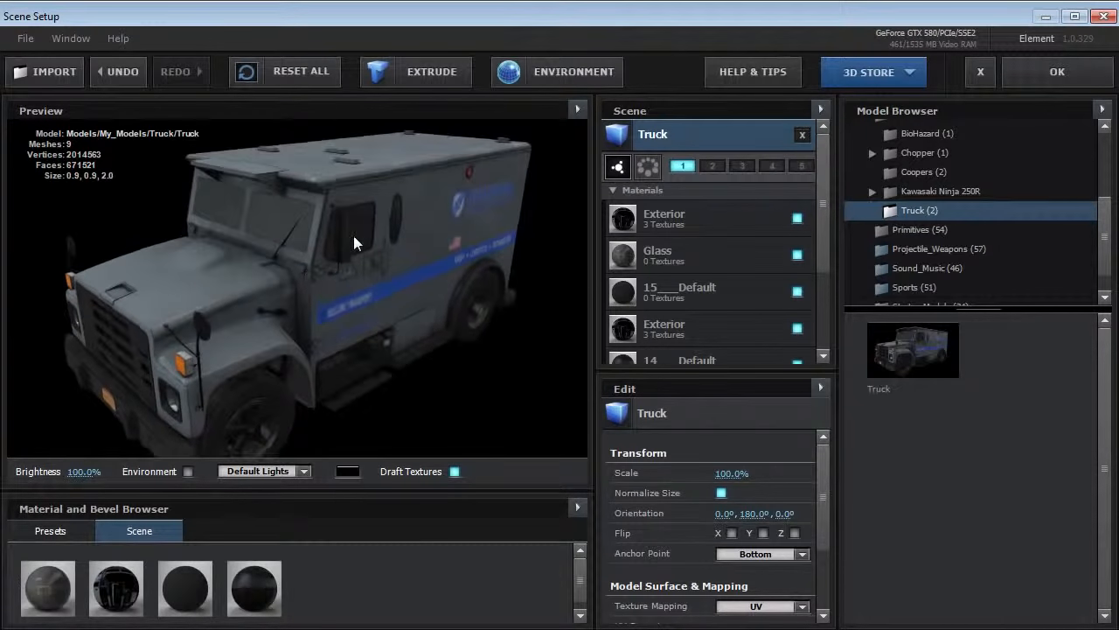
Step: Show the untextured Truck model in the Model Browser and load it in place of the textured one
{"action": "left_click", "coordinate": [1105, 108]}
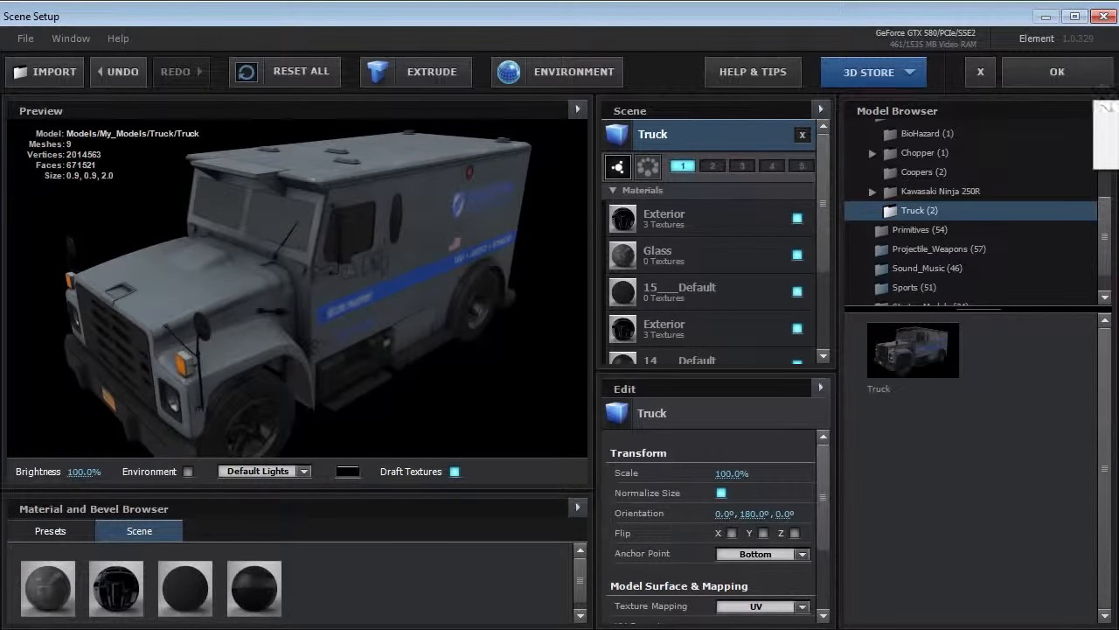
{"action": "left_click", "coordinate": [1111, 128]}
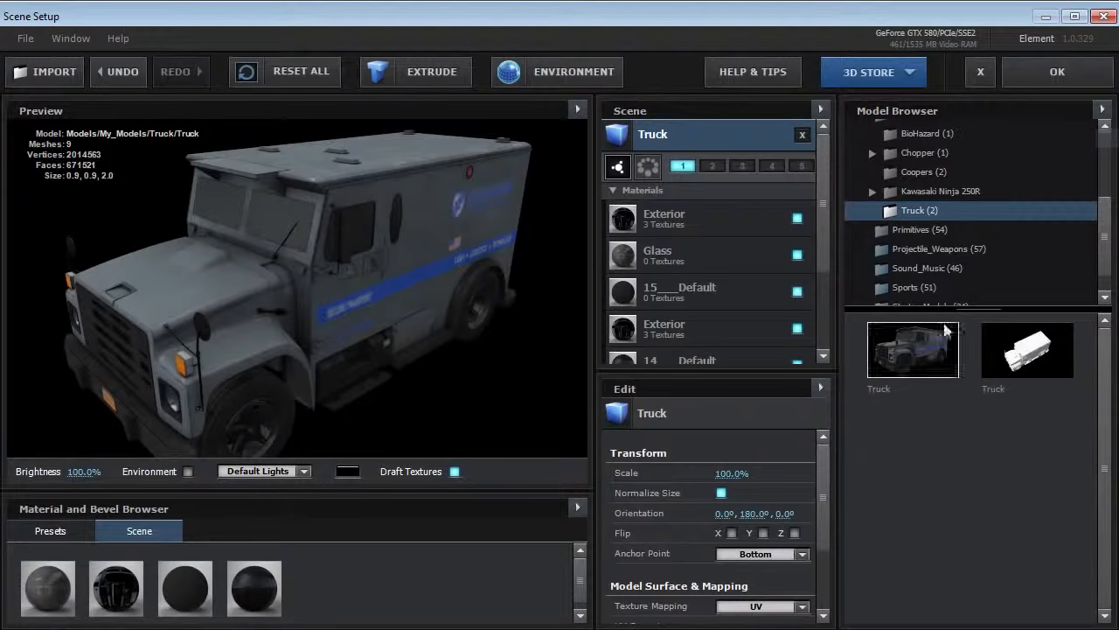
{"action": "left_click", "coordinate": [1022, 359]}
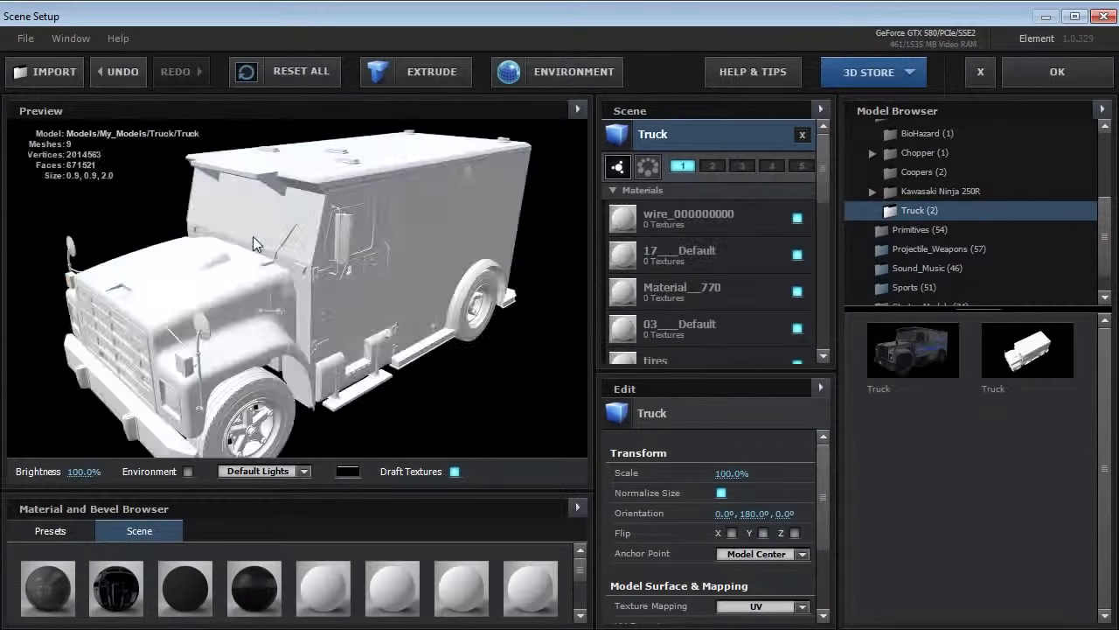
{"action": "left_click_drag", "start_coordinate": [208, 285], "coordinate": [262, 363]}
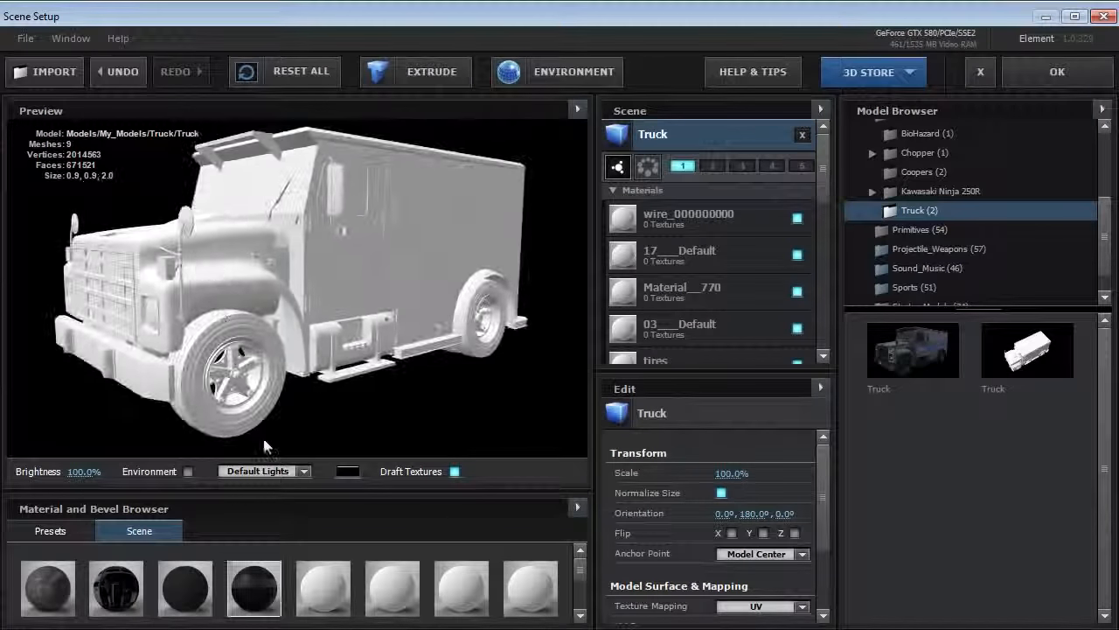
Step: Apply Truck_Diffuse_v3.jpg from the Truck folder as the diffuse texture of the untextured truck's wire_000000000 material
{"action": "left_click", "coordinate": [285, 628]}
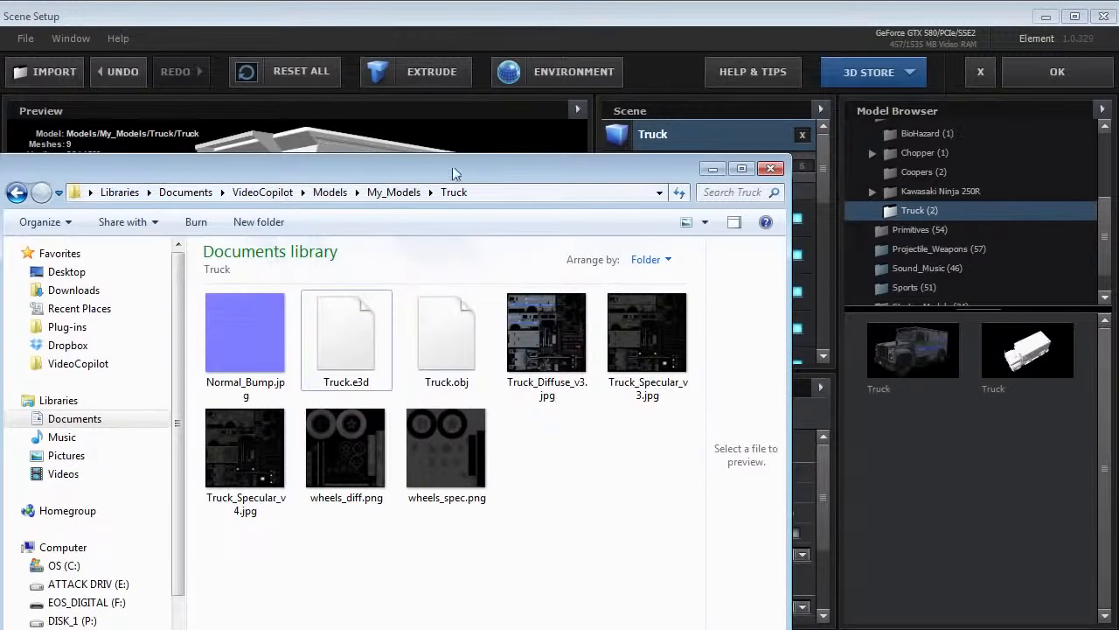
{"action": "left_click_drag", "start_coordinate": [787, 155], "coordinate": [584, 197]}
{"action": "left_click", "coordinate": [672, 259]}
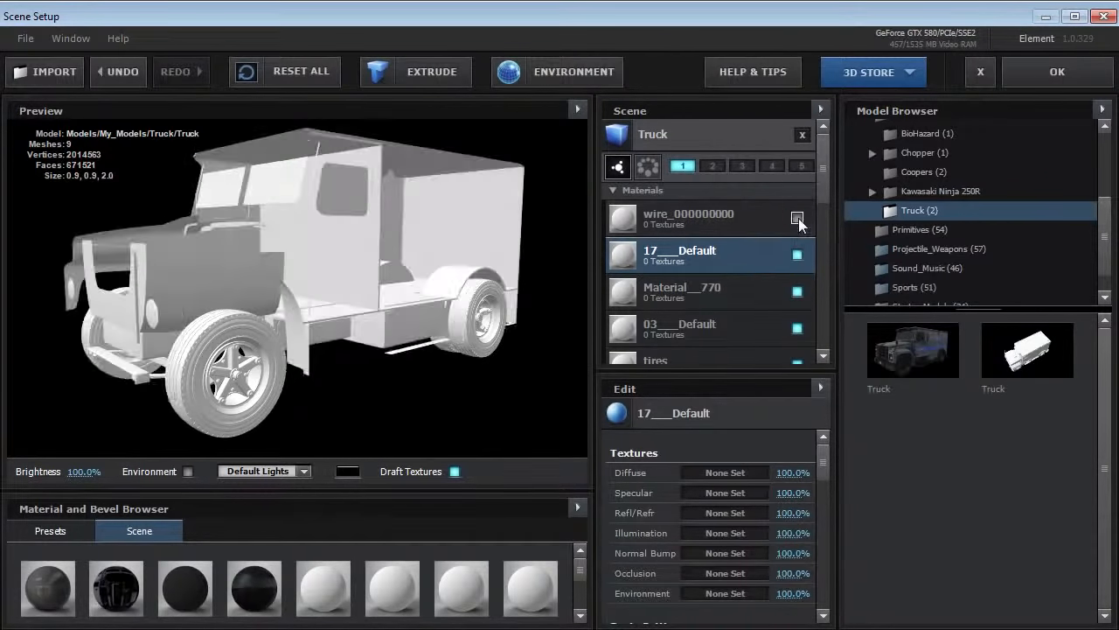
{"action": "left_click", "coordinate": [725, 224]}
{"action": "key", "text": "alt+Tab"}
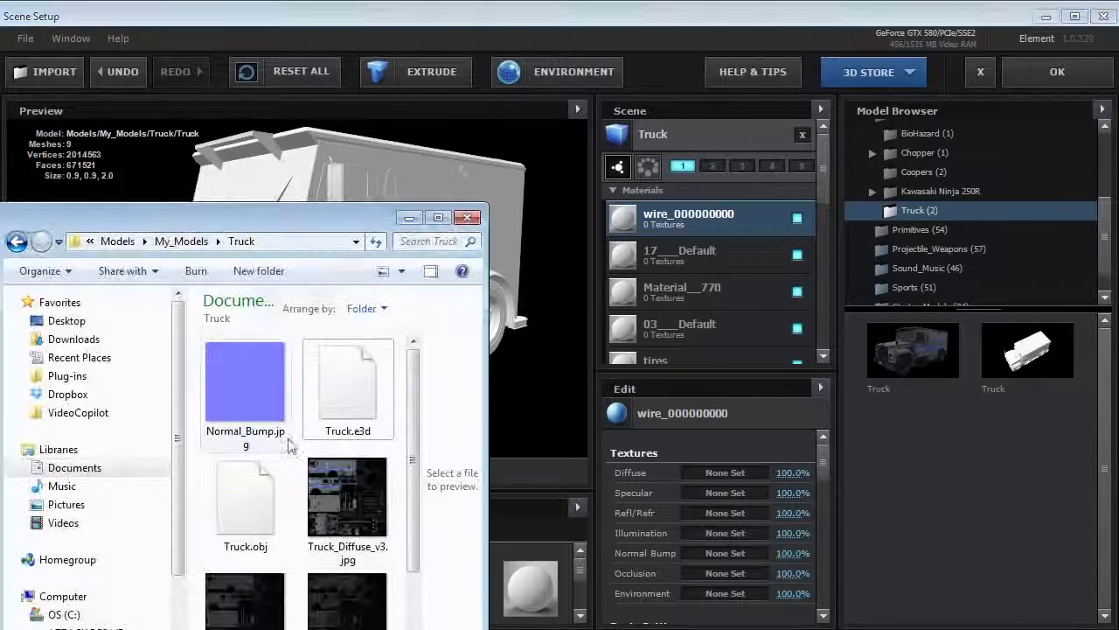
{"action": "left_click_drag", "start_coordinate": [414, 428], "coordinate": [416, 465]}
{"action": "left_click_drag", "start_coordinate": [350, 437], "coordinate": [697, 469]}
{"action": "left_click_drag", "start_coordinate": [319, 253], "coordinate": [302, 234]}
{"action": "left_click", "coordinate": [303, 233]}
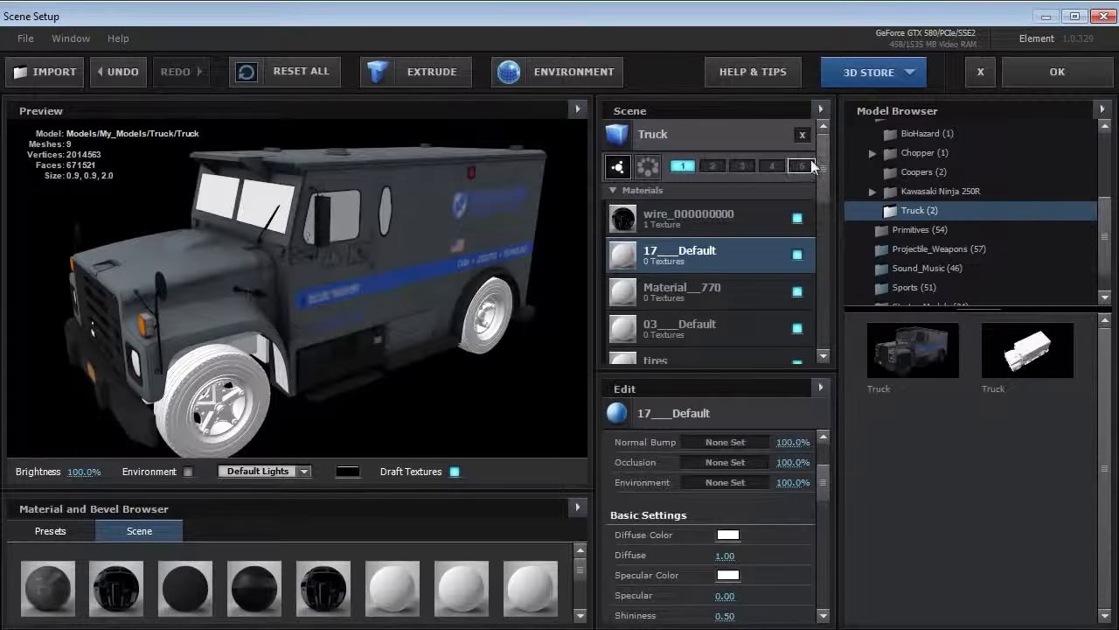
Step: Remove the untextured Truck from the scene, load the textured Truck model instead, and view it from several angles
{"action": "left_click", "coordinate": [705, 136]}
{"action": "right_click", "coordinate": [666, 134]}
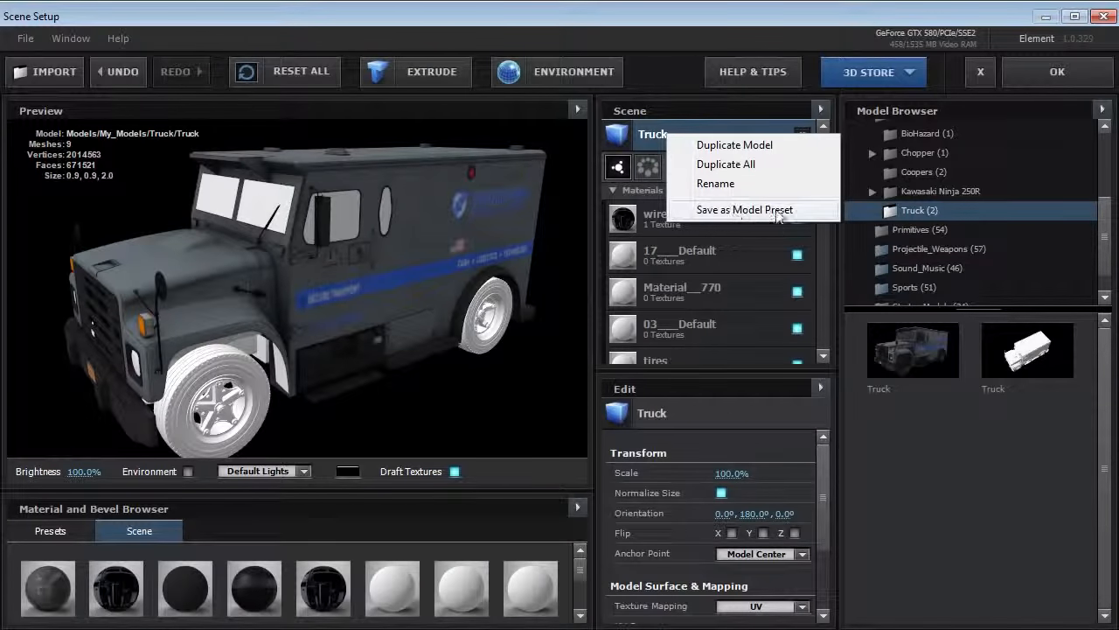
{"action": "left_click", "coordinate": [790, 128]}
{"action": "left_click", "coordinate": [803, 134]}
{"action": "left_click", "coordinate": [698, 135]}
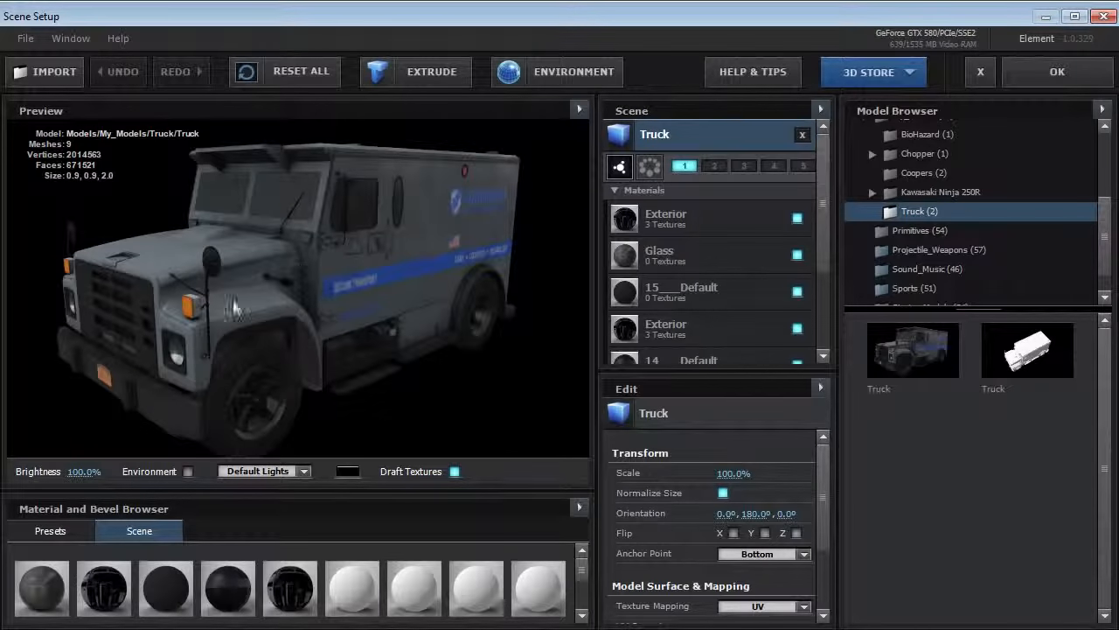
{"action": "left_click_drag", "start_coordinate": [285, 312], "coordinate": [364, 291]}
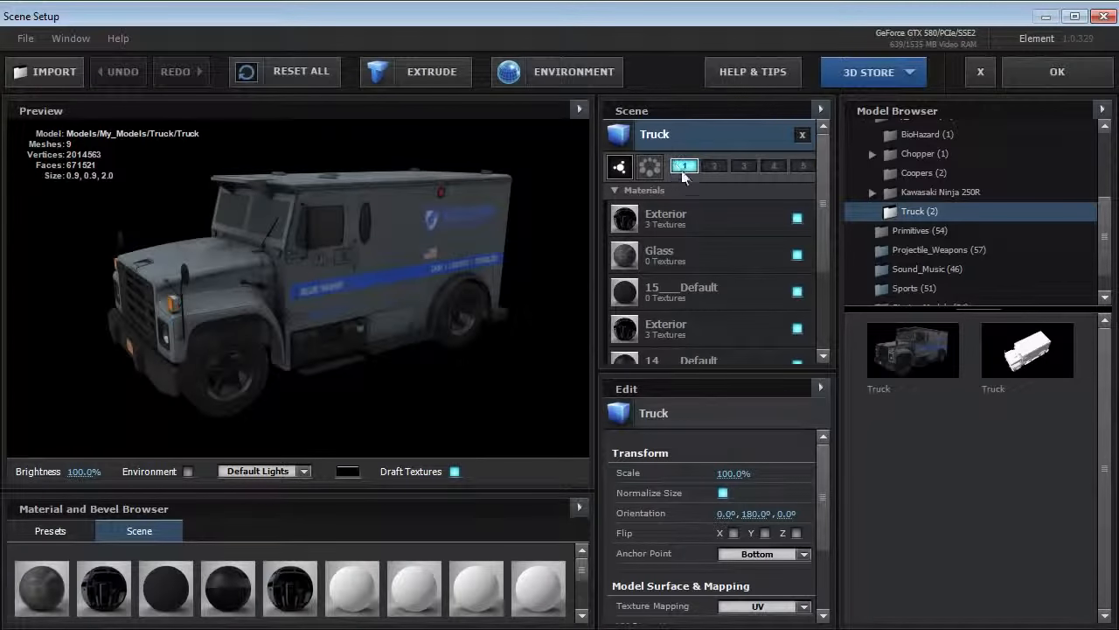
{"action": "left_click_drag", "start_coordinate": [276, 253], "coordinate": [235, 245]}
{"action": "left_click_drag", "start_coordinate": [420, 254], "coordinate": [395, 274]}
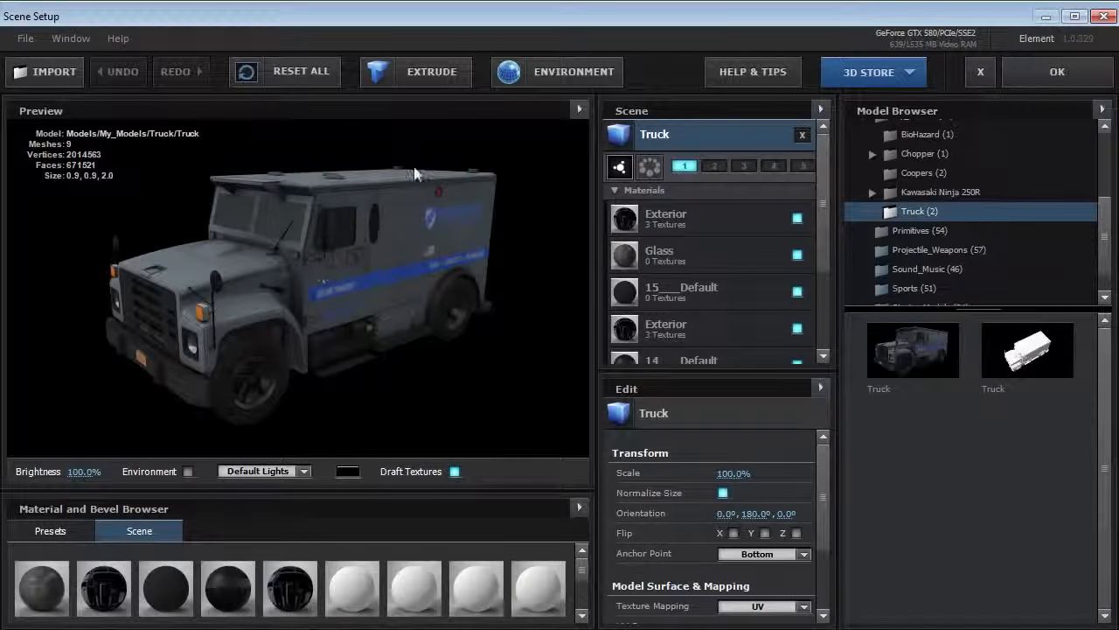
Step: Set the scene environment map to Studio_warm and apply the scene to the composition
{"action": "left_click", "coordinate": [553, 81]}
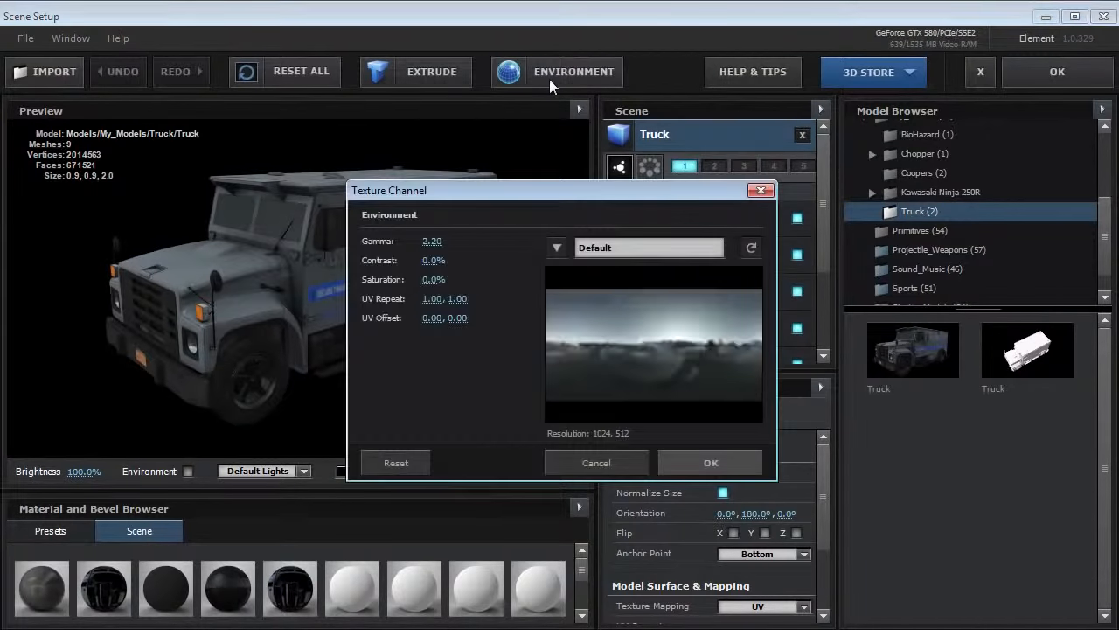
{"action": "left_click", "coordinate": [549, 250]}
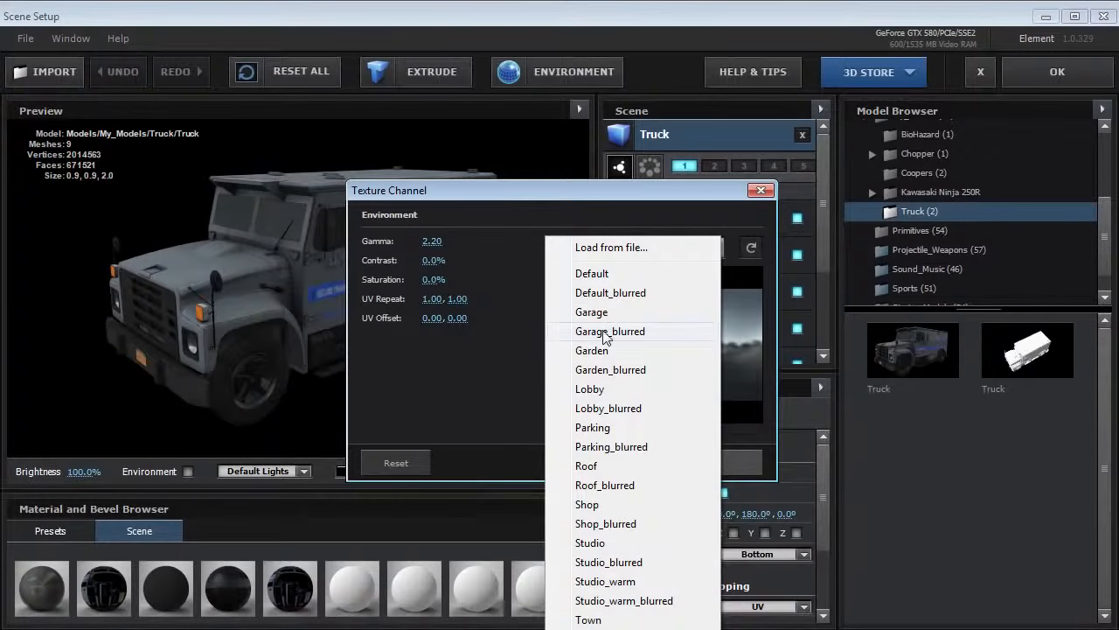
{"action": "left_click", "coordinate": [578, 232]}
{"action": "left_click_drag", "start_coordinate": [601, 201], "coordinate": [626, 31]}
{"action": "left_click", "coordinate": [580, 81]}
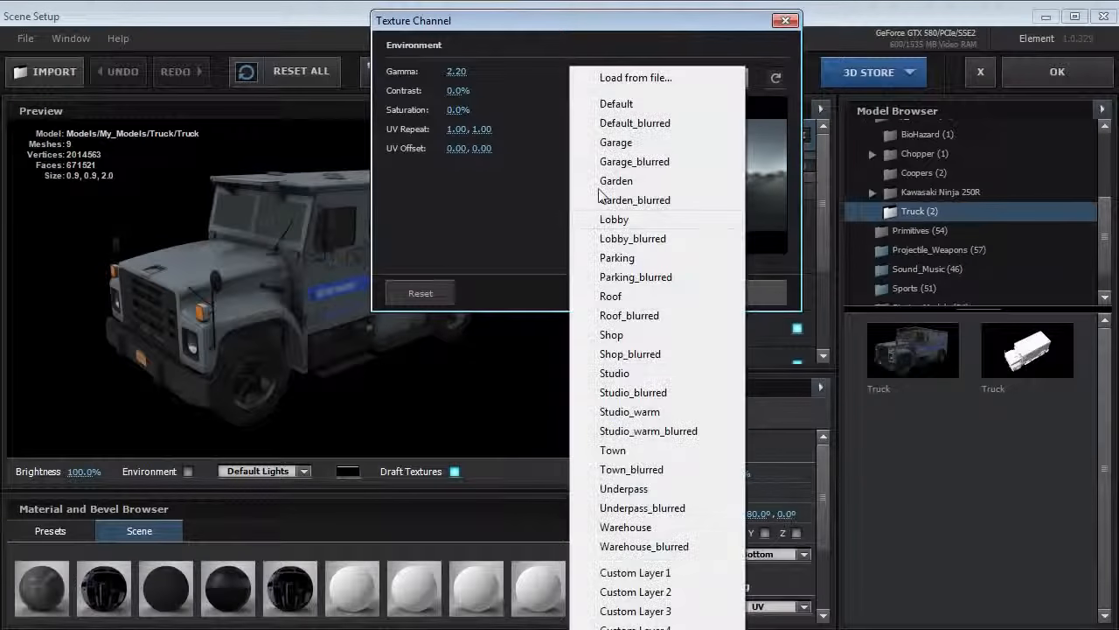
{"action": "left_click", "coordinate": [637, 414]}
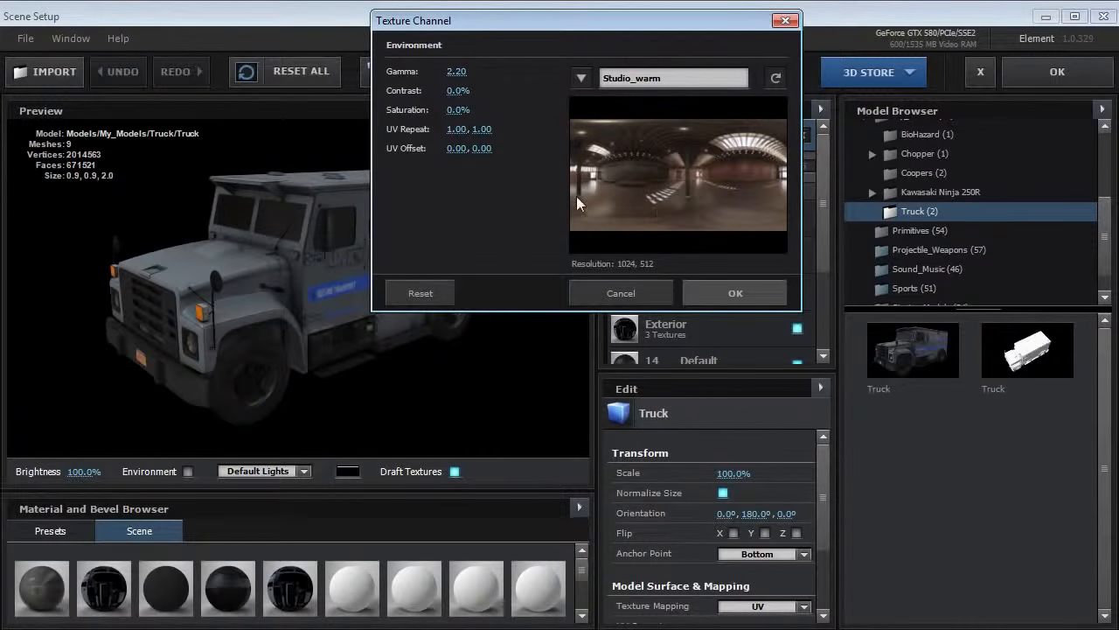
{"action": "left_click", "coordinate": [743, 296]}
{"action": "left_click", "coordinate": [1057, 72]}
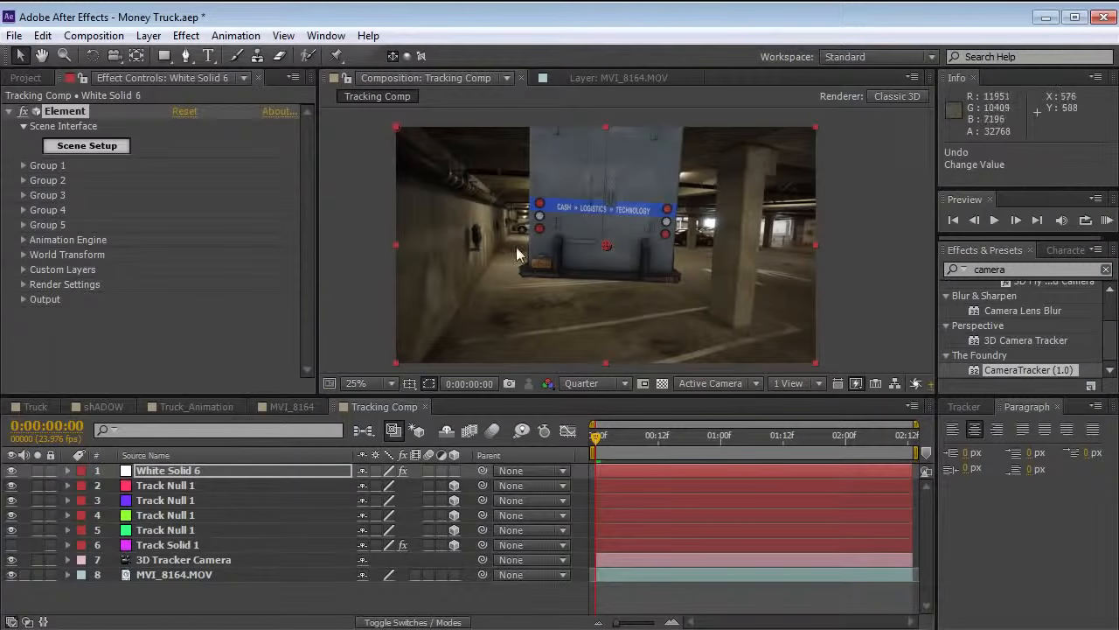
Step: Reopen Scene Setup and reduce the Studio_warm environment map's saturation to -30%
{"action": "left_click", "coordinate": [87, 145]}
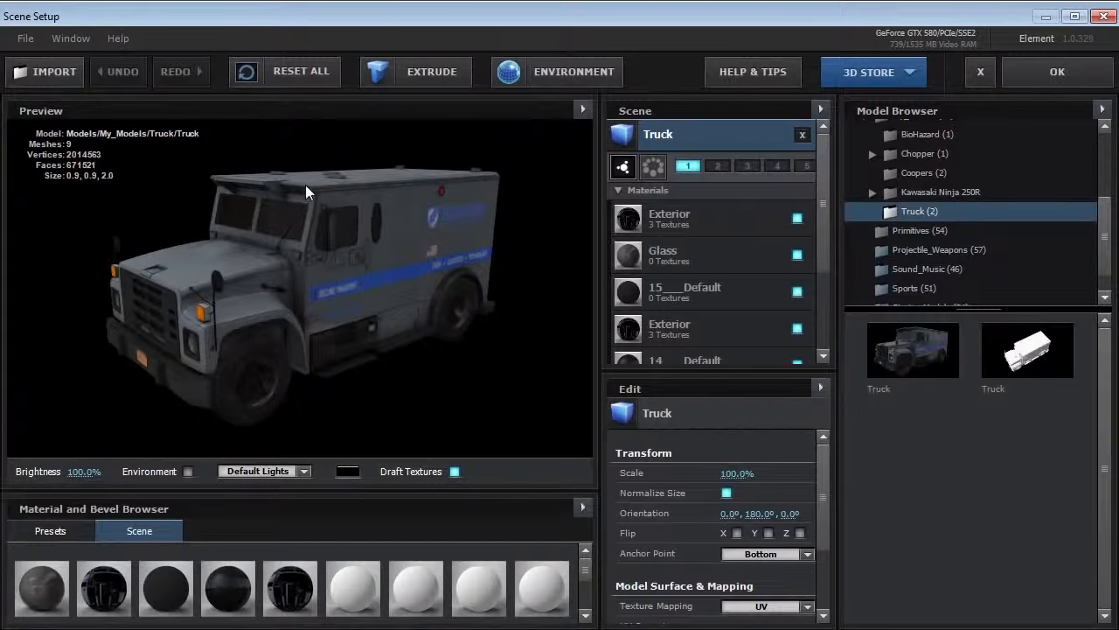
{"action": "left_click", "coordinate": [559, 70]}
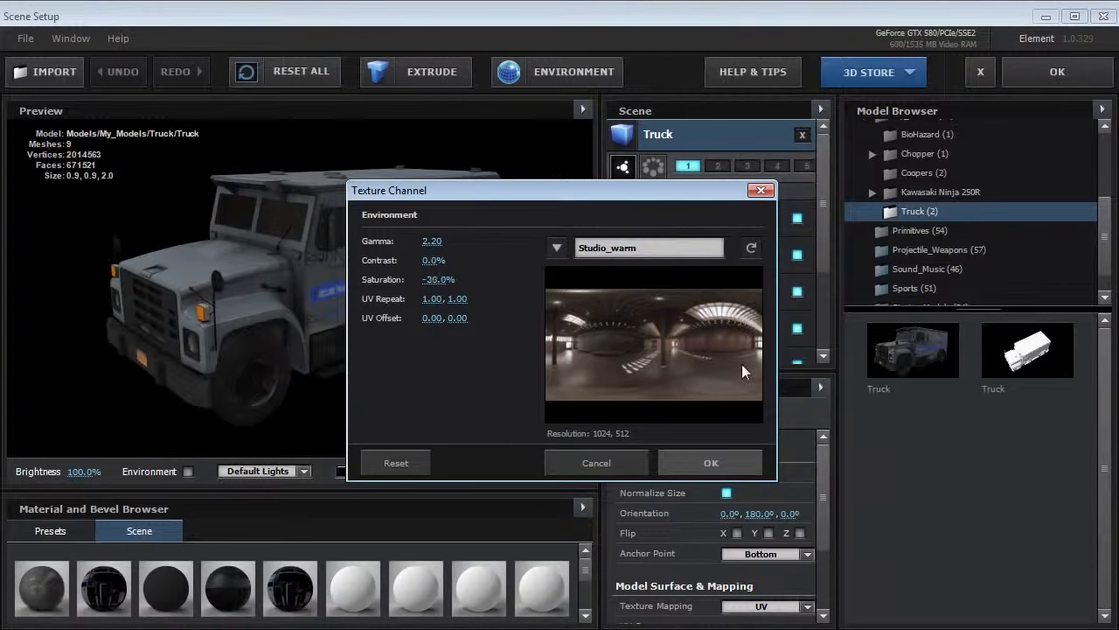
{"action": "left_click", "coordinate": [698, 463]}
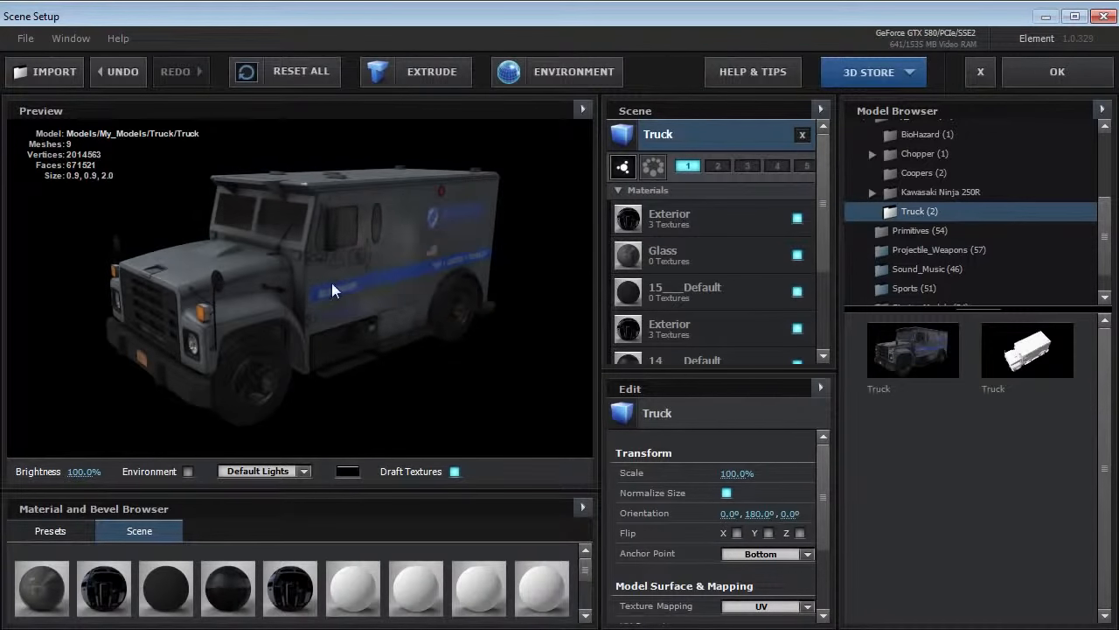
Step: Show the environment behind the truck in the preview and view the truck's front and side against it
{"action": "left_click_drag", "start_coordinate": [309, 297], "coordinate": [313, 317]}
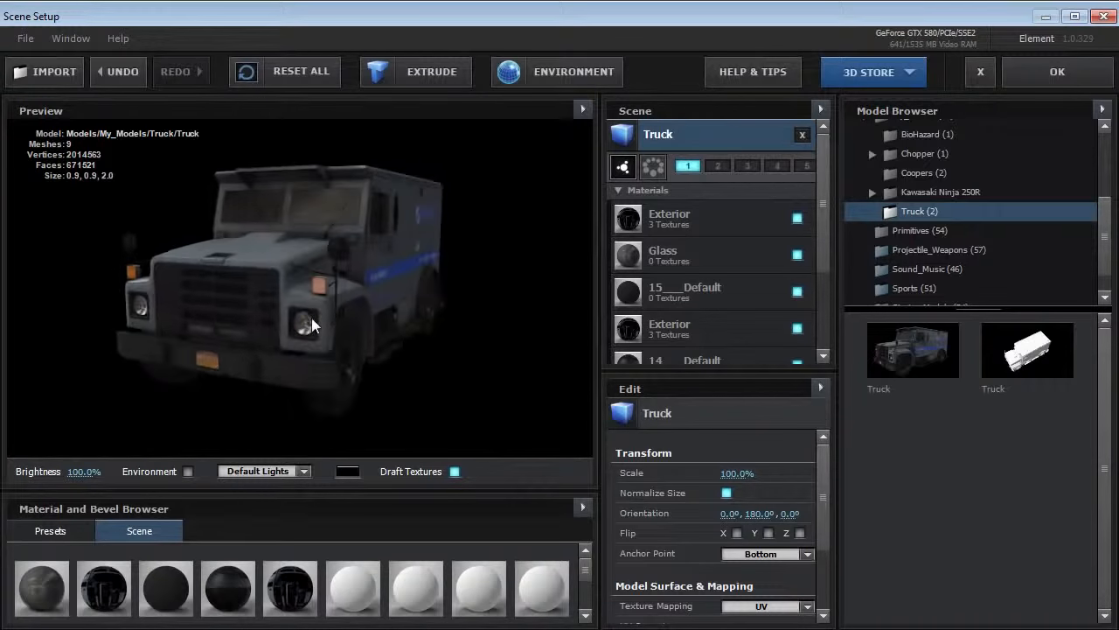
{"action": "left_click", "coordinate": [186, 471]}
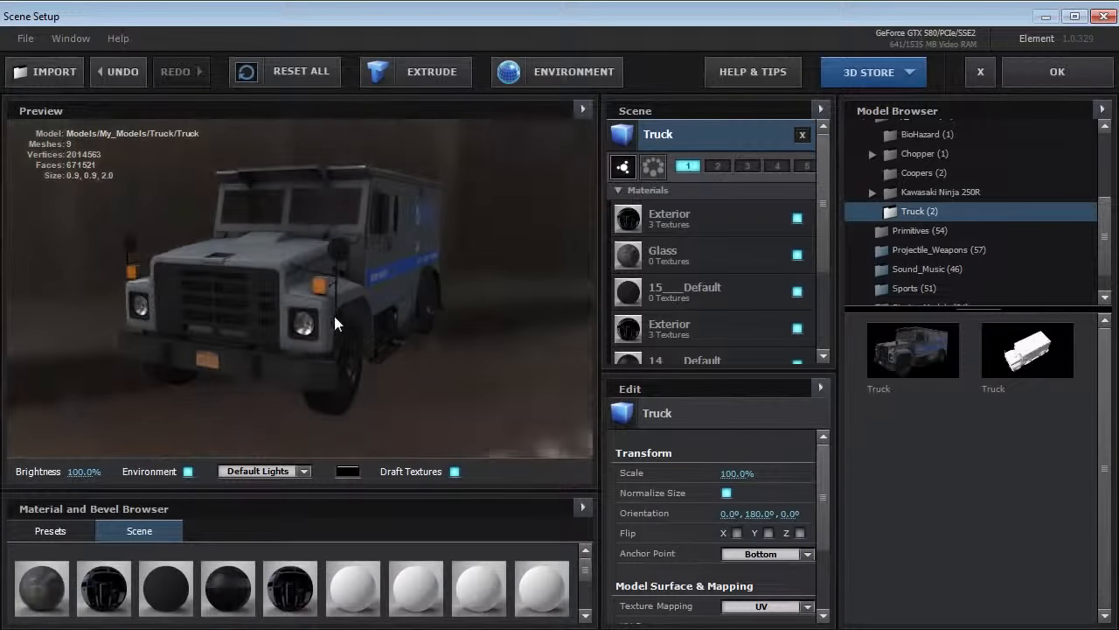
{"action": "left_click_drag", "start_coordinate": [405, 269], "coordinate": [298, 324]}
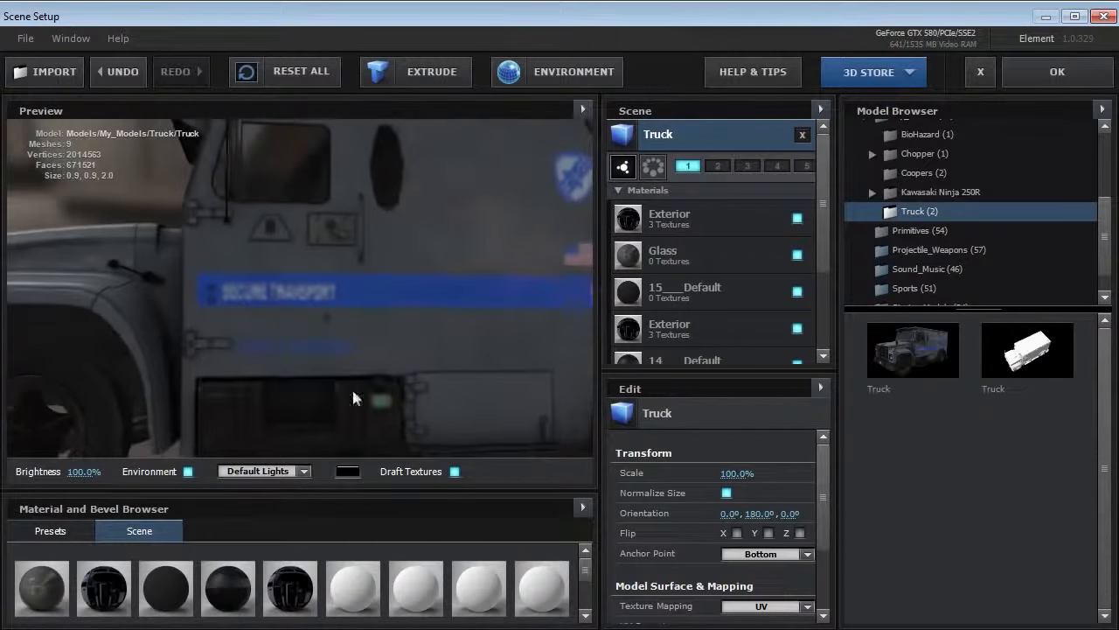
Step: Turn off draft textures in the preview and inspect the truck's full-resolution textures from the front, roof and side
{"action": "left_click", "coordinate": [455, 473]}
{"action": "left_click_drag", "start_coordinate": [219, 292], "coordinate": [294, 310]}
{"action": "left_click_drag", "start_coordinate": [322, 251], "coordinate": [216, 371]}
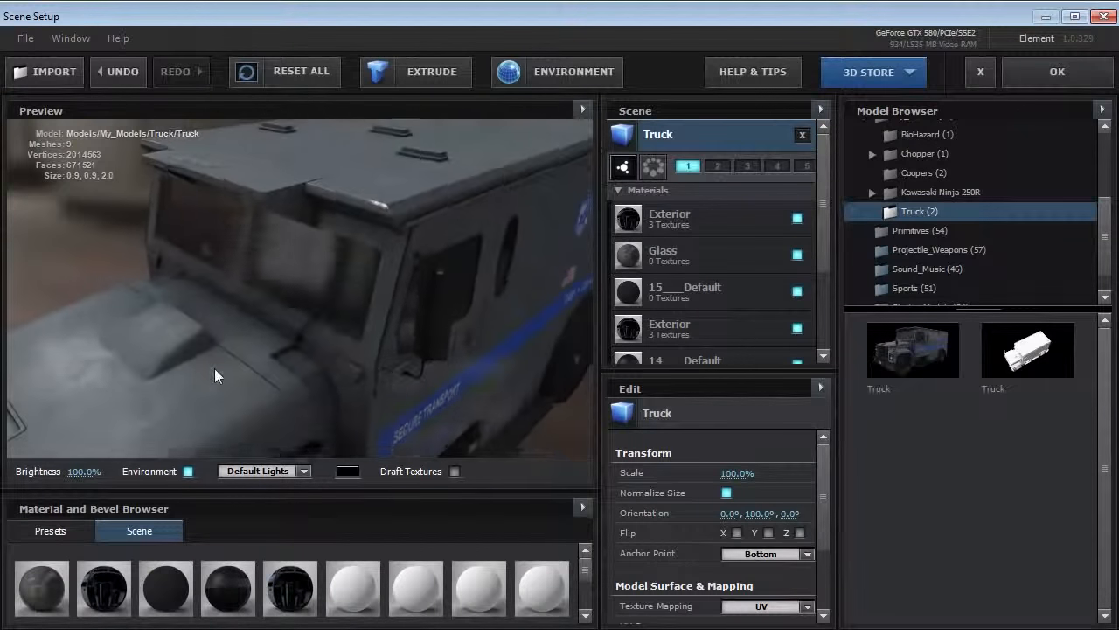
{"action": "left_click_drag", "start_coordinate": [92, 349], "coordinate": [164, 340]}
{"action": "scroll", "coordinate": [310, 315], "scroll_direction": "down", "scroll_amount": 4}
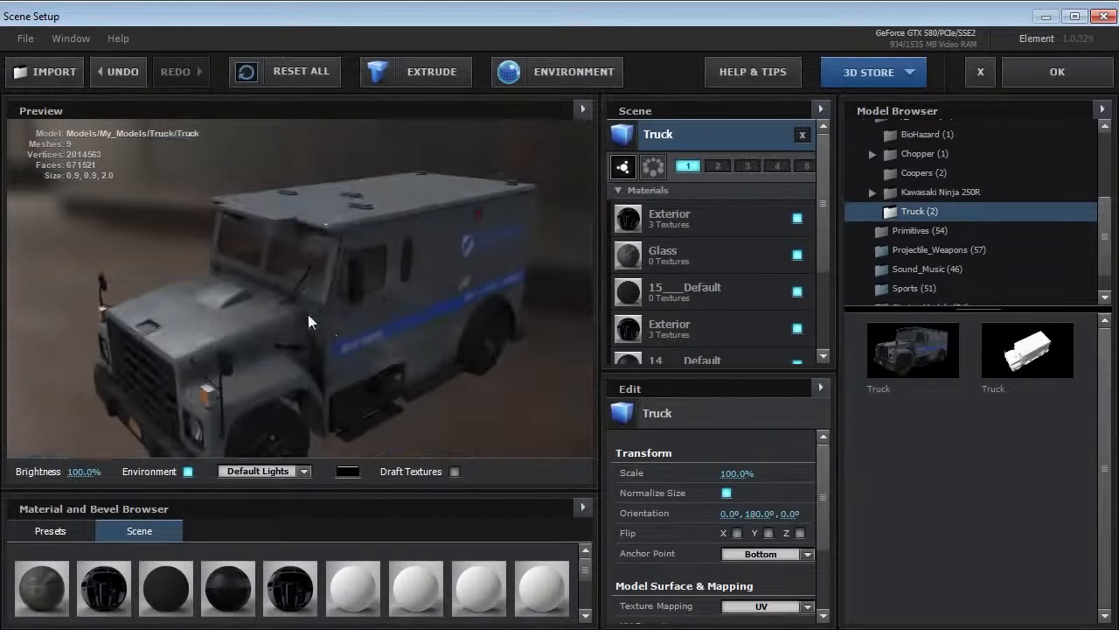
{"action": "left_click_drag", "start_coordinate": [309, 319], "coordinate": [342, 282]}
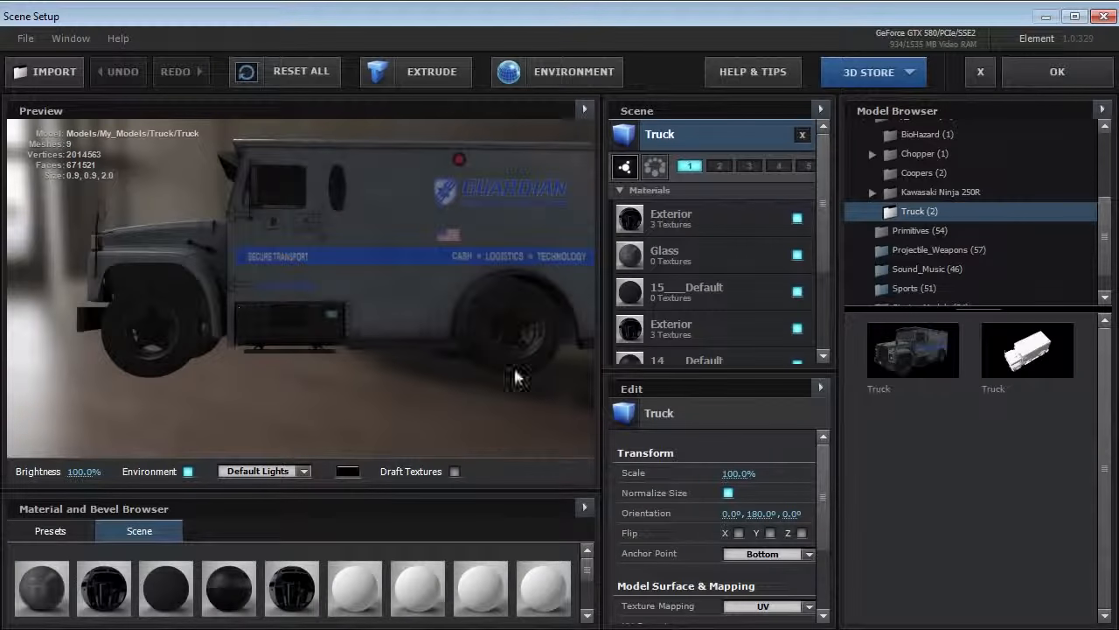
{"action": "left_click_drag", "start_coordinate": [382, 300], "coordinate": [147, 348]}
{"action": "left_click_drag", "start_coordinate": [258, 366], "coordinate": [209, 351]}
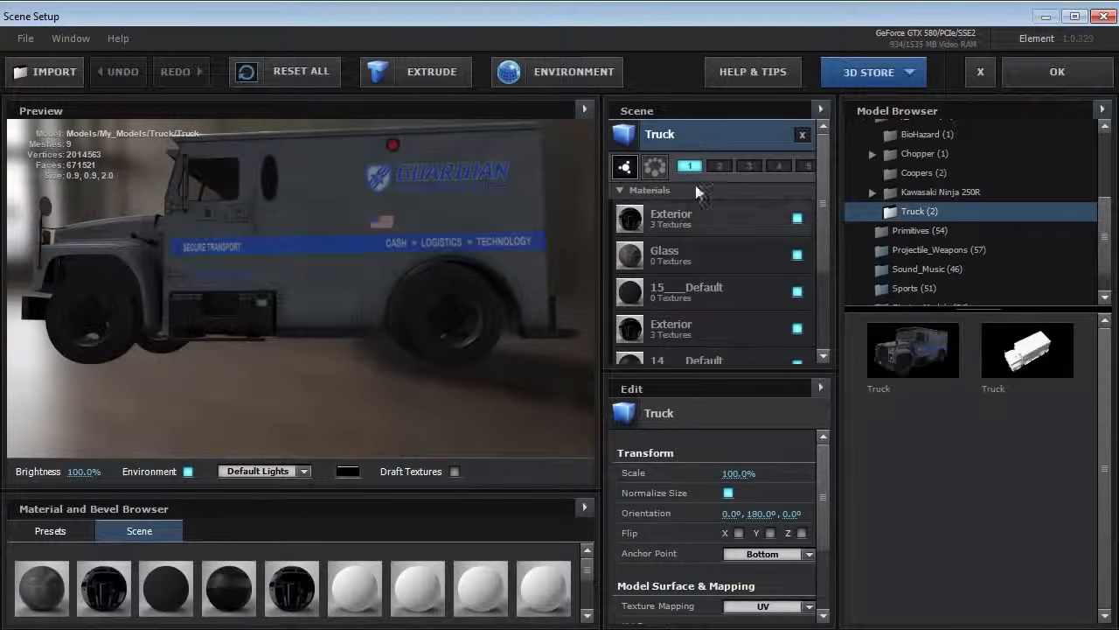
Step: Set the Truck model's anchor point to Bottom and apply the scene to the composition
{"action": "scroll", "coordinate": [822, 469], "scroll_direction": "down", "scroll_amount": 1}
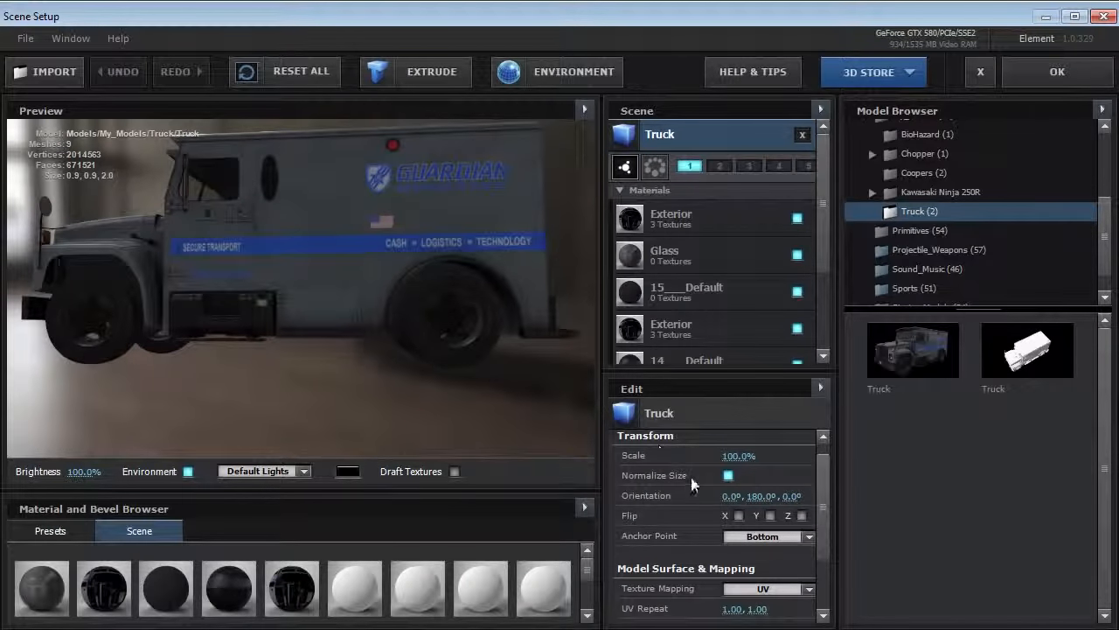
{"action": "left_click", "coordinate": [768, 538]}
{"action": "left_click", "coordinate": [769, 541]}
{"action": "left_click", "coordinate": [770, 540]}
{"action": "left_click", "coordinate": [766, 602]}
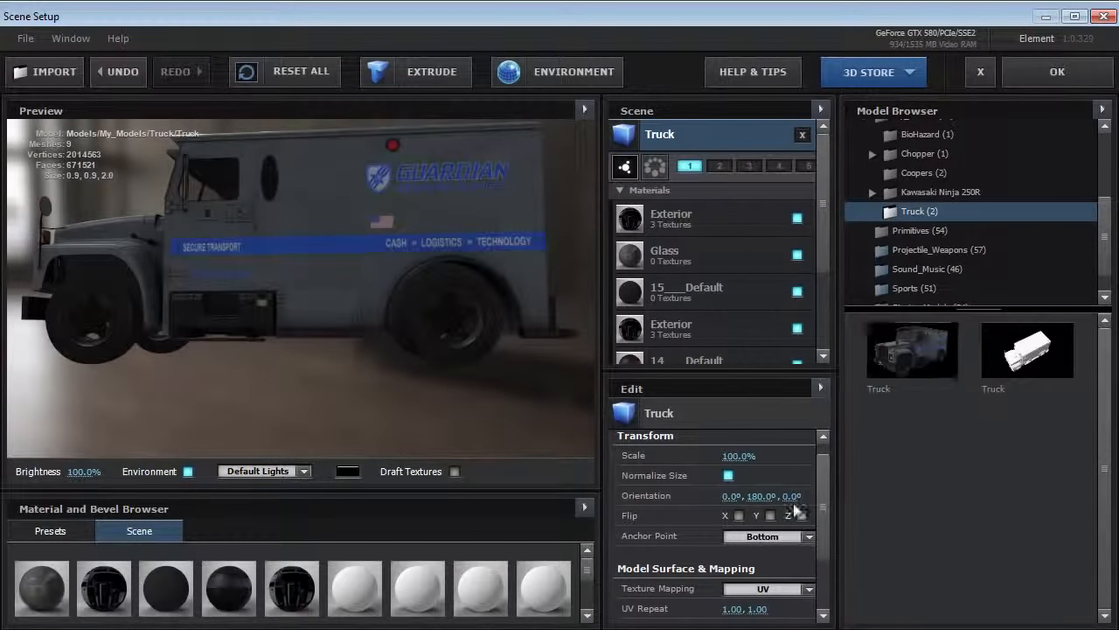
{"action": "left_click", "coordinate": [768, 536]}
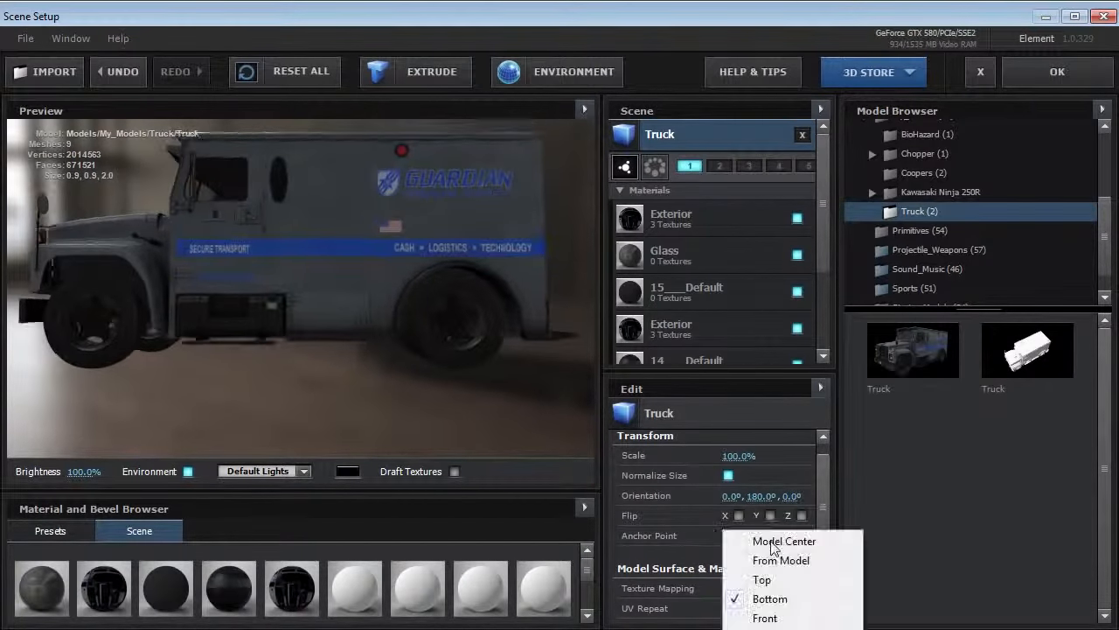
{"action": "left_click", "coordinate": [769, 600]}
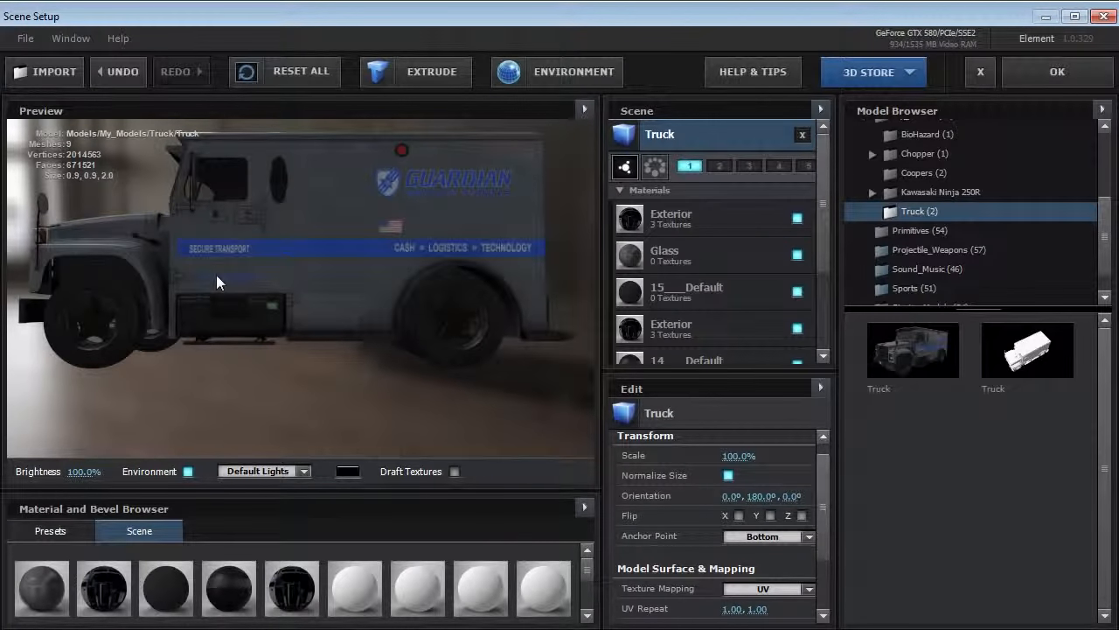
{"action": "left_click", "coordinate": [1060, 72]}
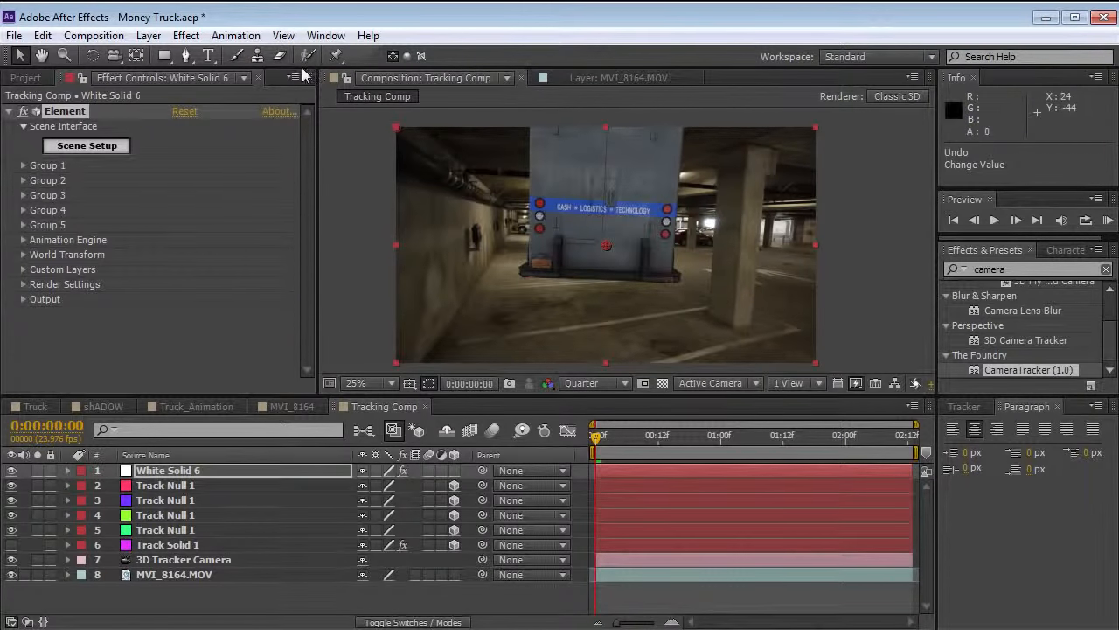
Step: Reduce the Group 1 Particle Look size to 7.34 in the Element effect
{"action": "left_click", "coordinate": [22, 167]}
{"action": "left_click", "coordinate": [39, 195]}
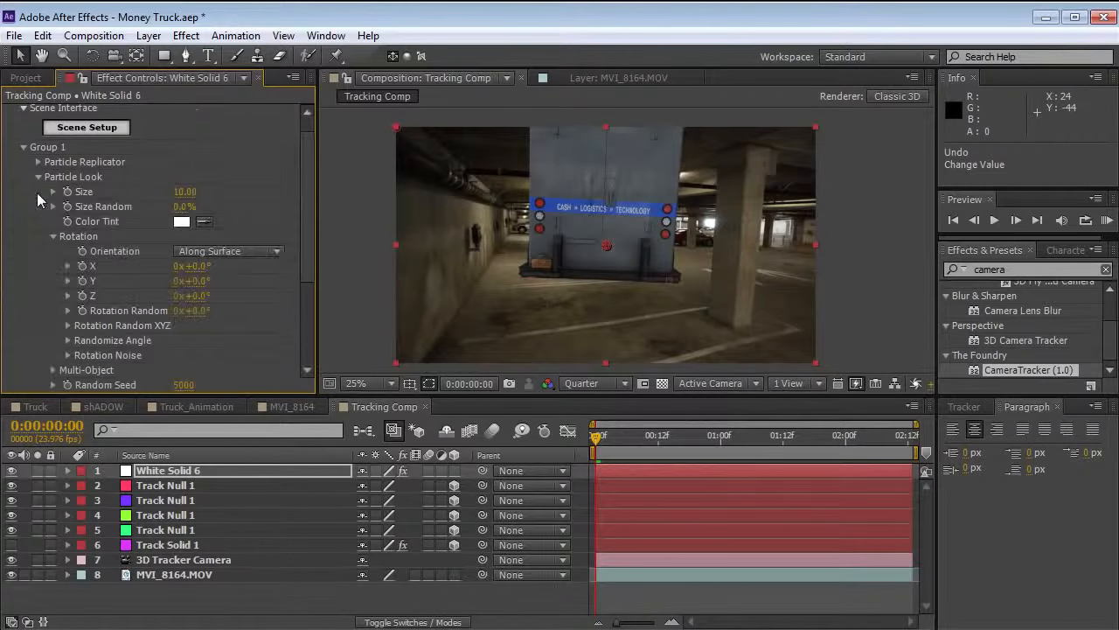
{"action": "mouse_move", "coordinate": [182, 192]}
{"action": "left_mouse_down"}
{"action": "mouse_move", "coordinate": [19, 202]}
{"action": "mouse_move", "coordinate": [161, 198]}
{"action": "left_mouse_up"}
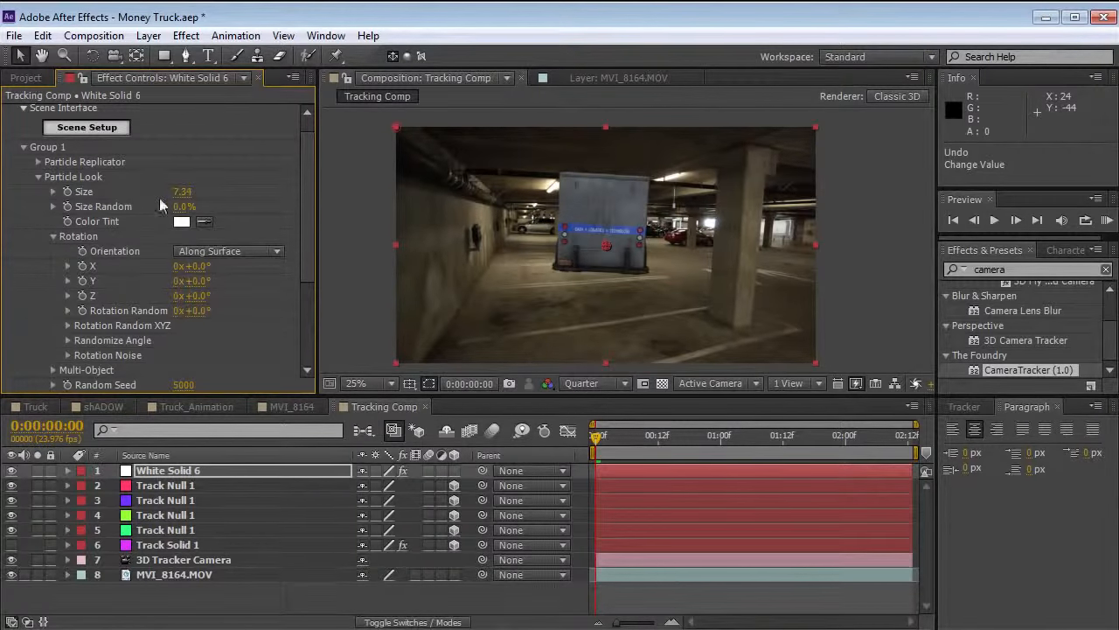
Step: Add a new null object to Tracking Comp and make it a 3D layer
{"action": "left_click", "coordinate": [148, 35]}
{"action": "mouse_move", "coordinate": [192, 55]}
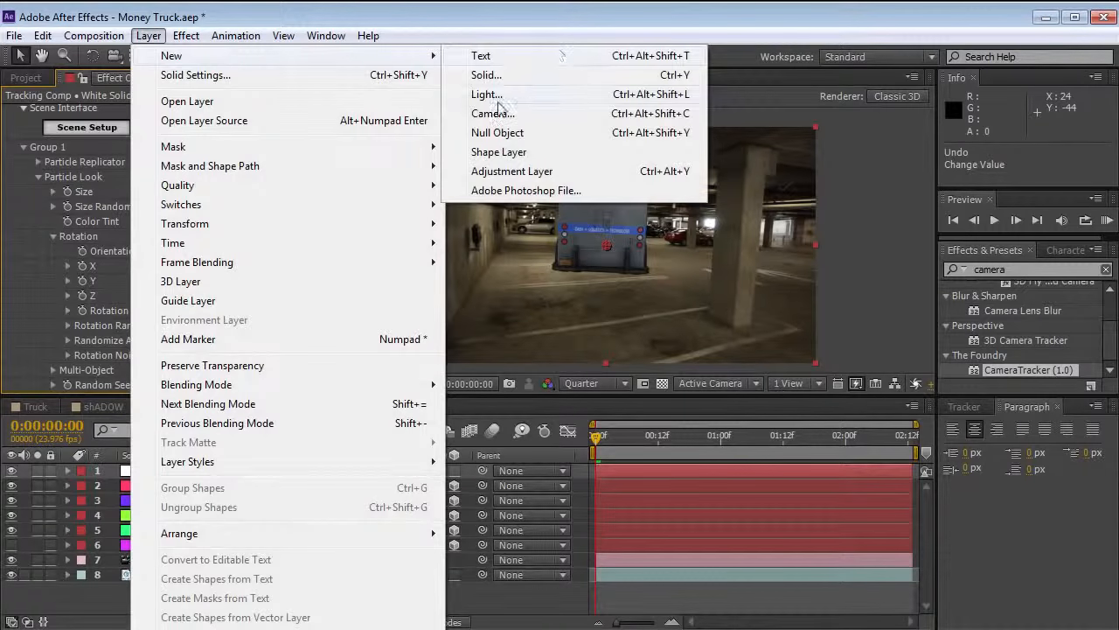
{"action": "left_click", "coordinate": [497, 132]}
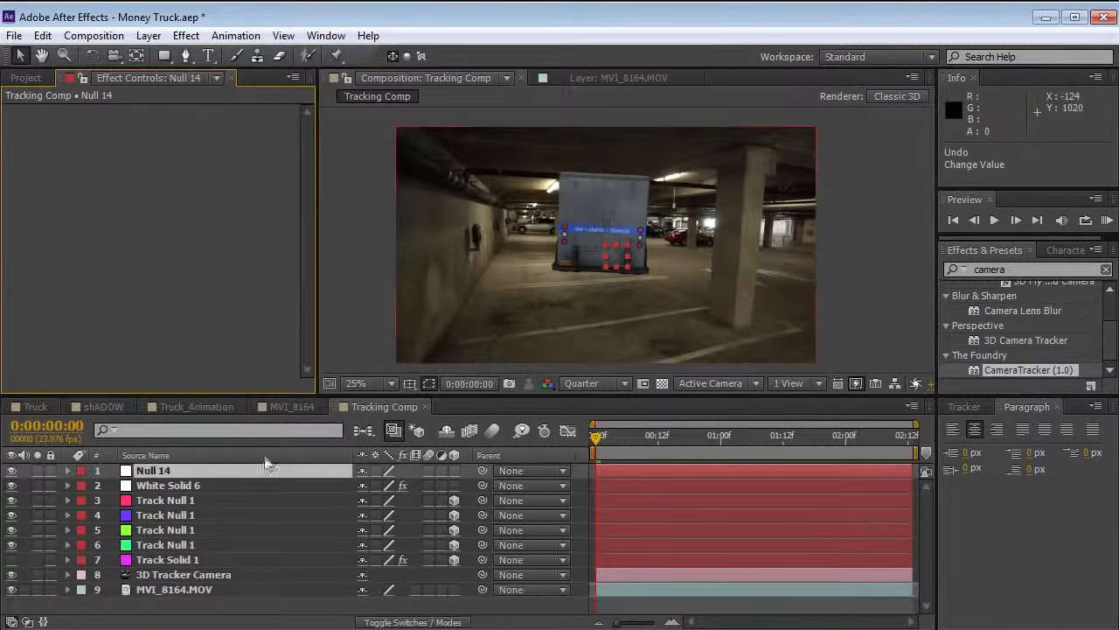
{"action": "left_click", "coordinate": [454, 470]}
Step: Parent the four Track Null 1 layers, Track Solid 1 and the 3D Tracker Camera to the new null
{"action": "left_click", "coordinate": [173, 504]}
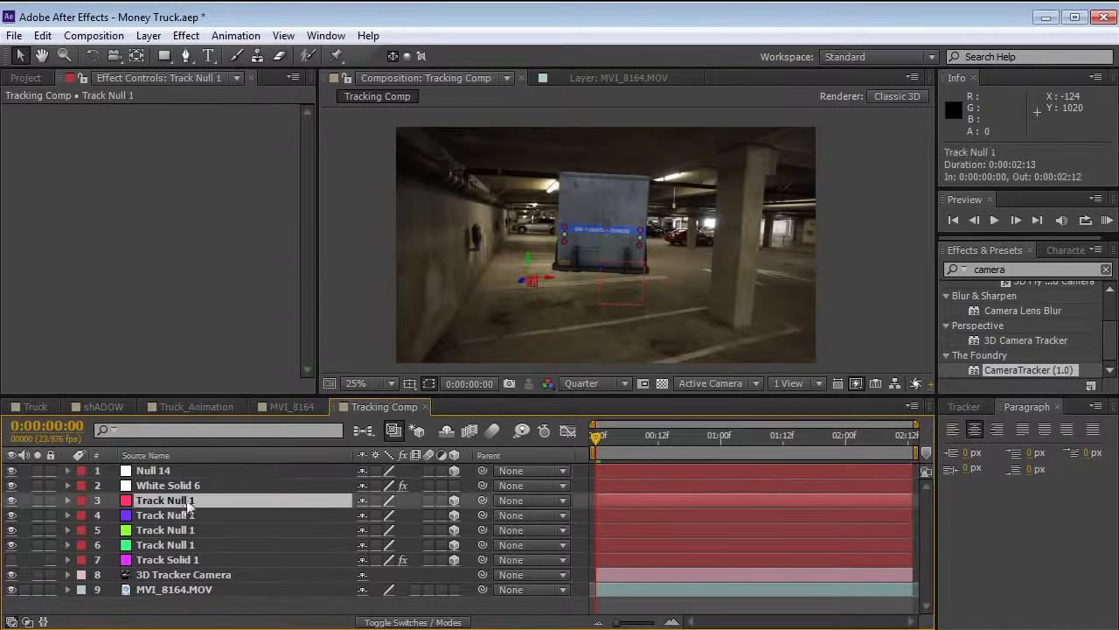
{"action": "left_click", "coordinate": [170, 575], "text": "shift"}
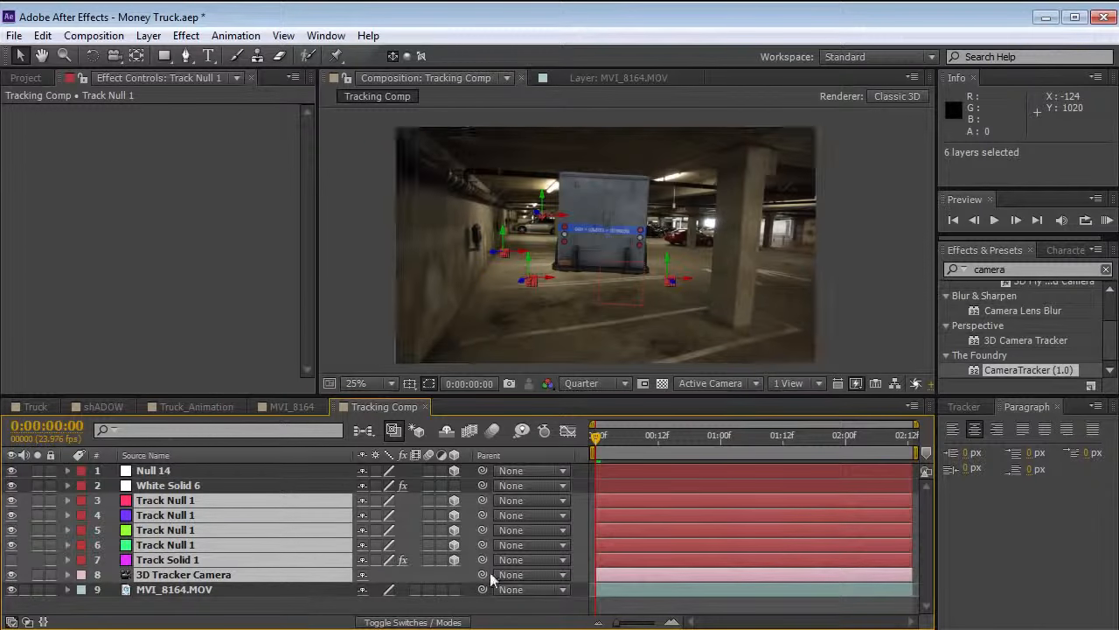
{"action": "left_click_drag", "start_coordinate": [481, 575], "coordinate": [151, 471]}
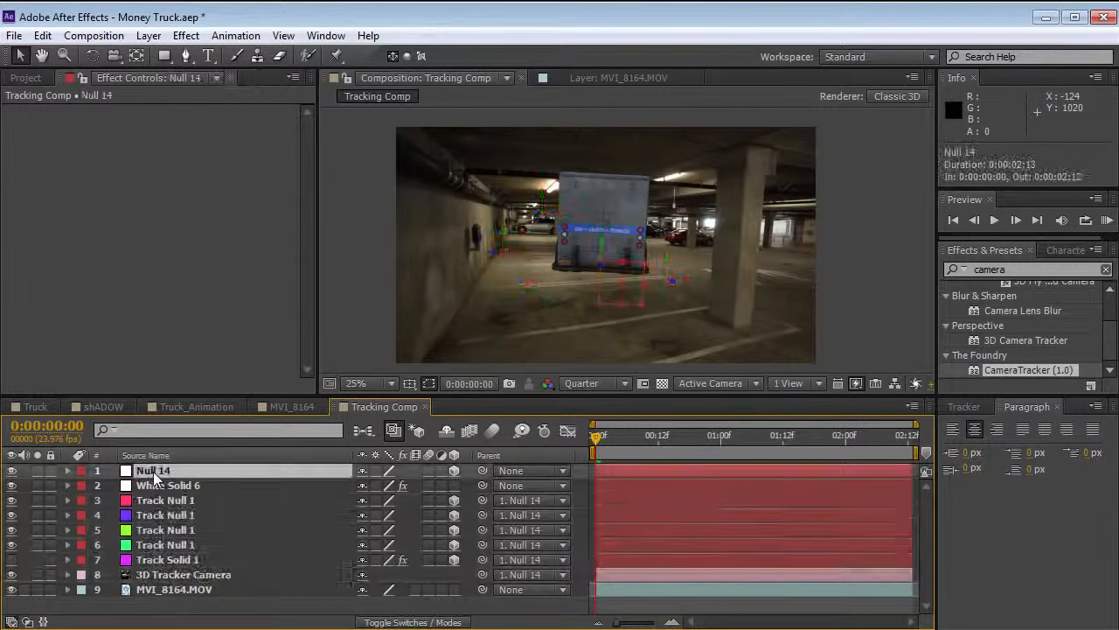
Step: Rotate the Null 14 parent to a Y orientation of about 289.5° so the truck shows side-on
{"action": "key", "text": "w"}
{"action": "left_click_drag", "start_coordinate": [681, 215], "coordinate": [617, 247]}
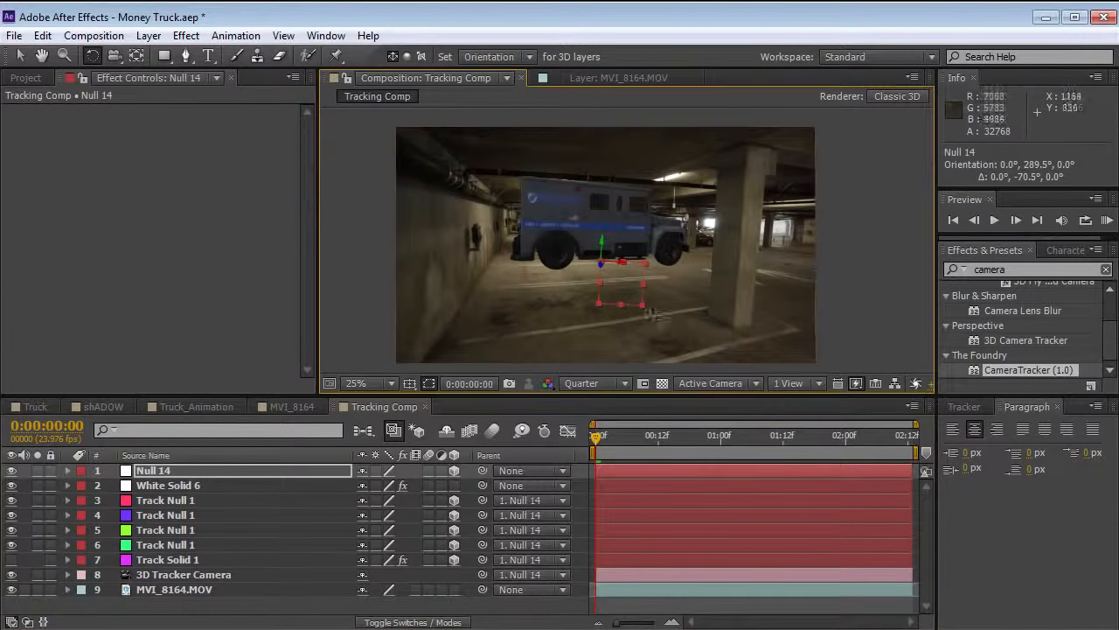
{"action": "left_click_drag", "start_coordinate": [614, 447], "coordinate": [547, 447]}
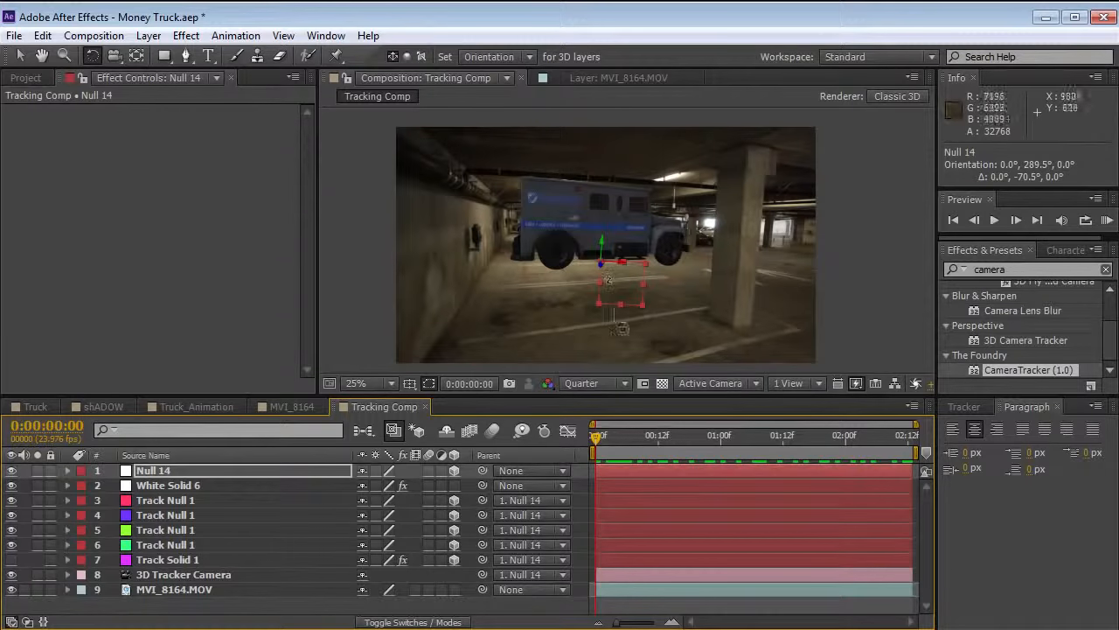
Step: Scale the Null 14 parent to 125% and delete it from Tracking Comp
{"action": "key", "text": "v"}
{"action": "left_click_drag", "start_coordinate": [598, 264], "coordinate": [595, 245]}
{"action": "key", "text": "ctrl+z"}
{"action": "left_click_drag", "start_coordinate": [642, 305], "coordinate": [619, 278]}
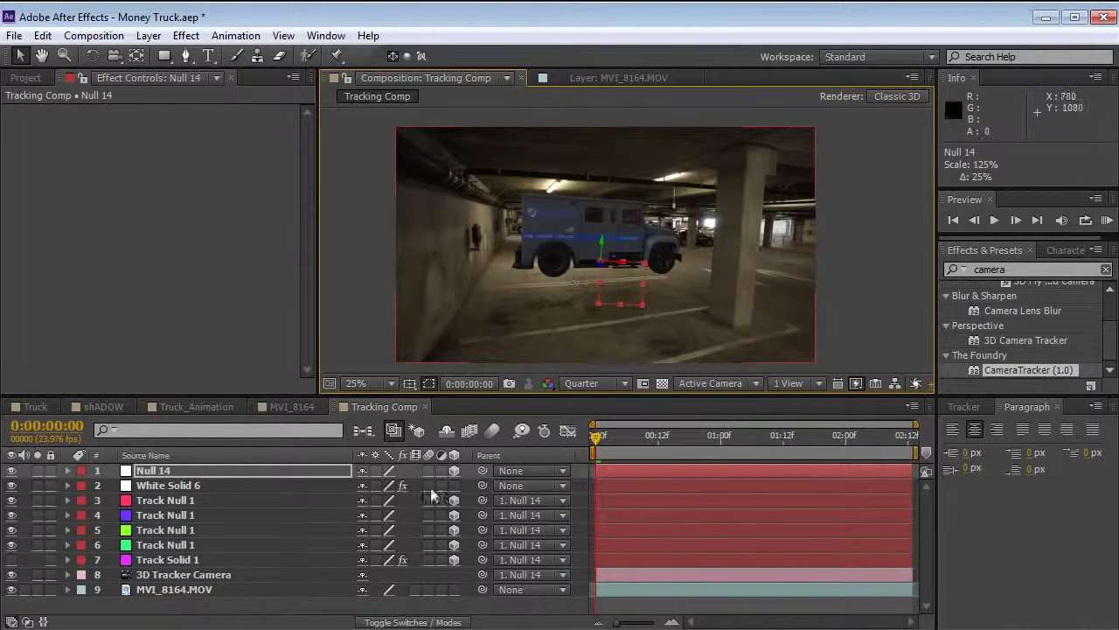
{"action": "left_click", "coordinate": [150, 472]}
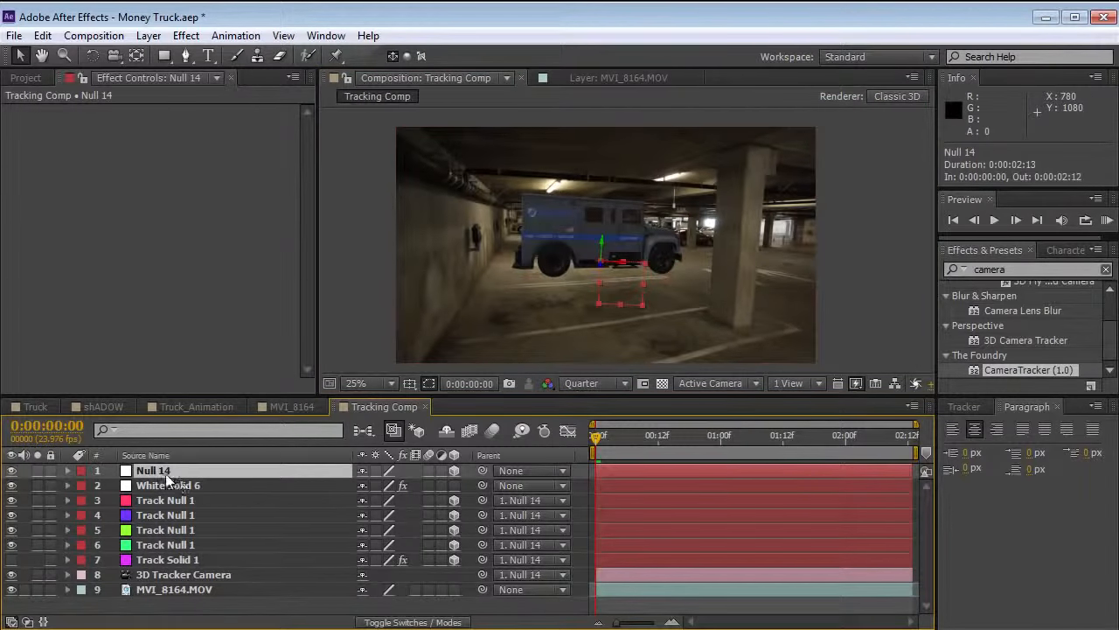
{"action": "key", "text": "Delete"}
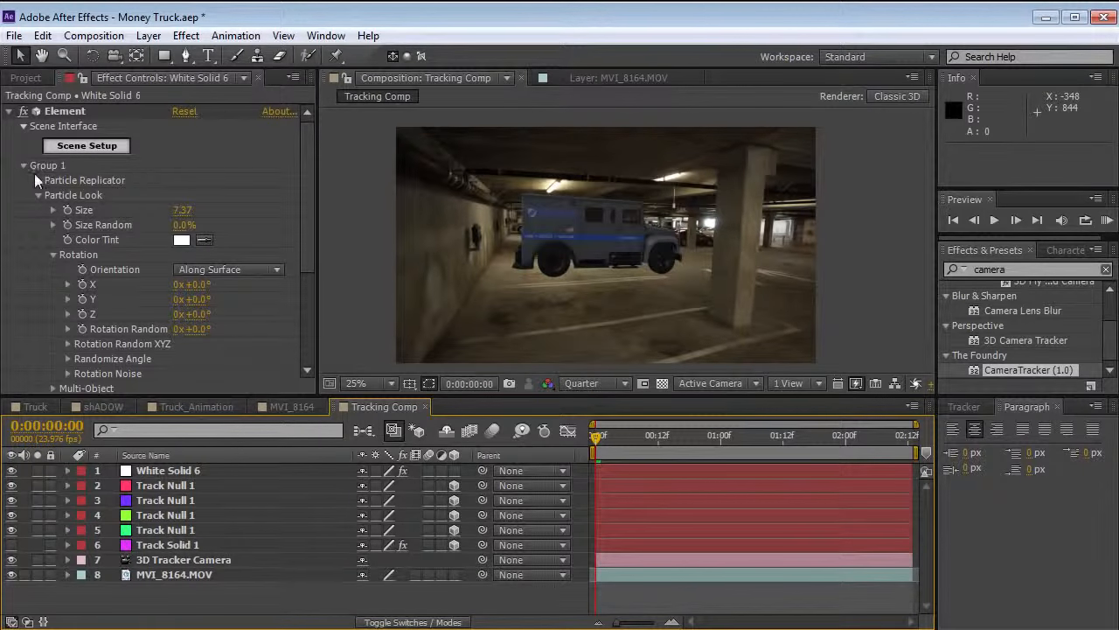
Step: Set the Group 1 truck's Y rotation to 156°, its Position XY to 966, 540 and its Position Z to 60
{"action": "left_click_drag", "start_coordinate": [199, 306], "coordinate": [322, 280]}
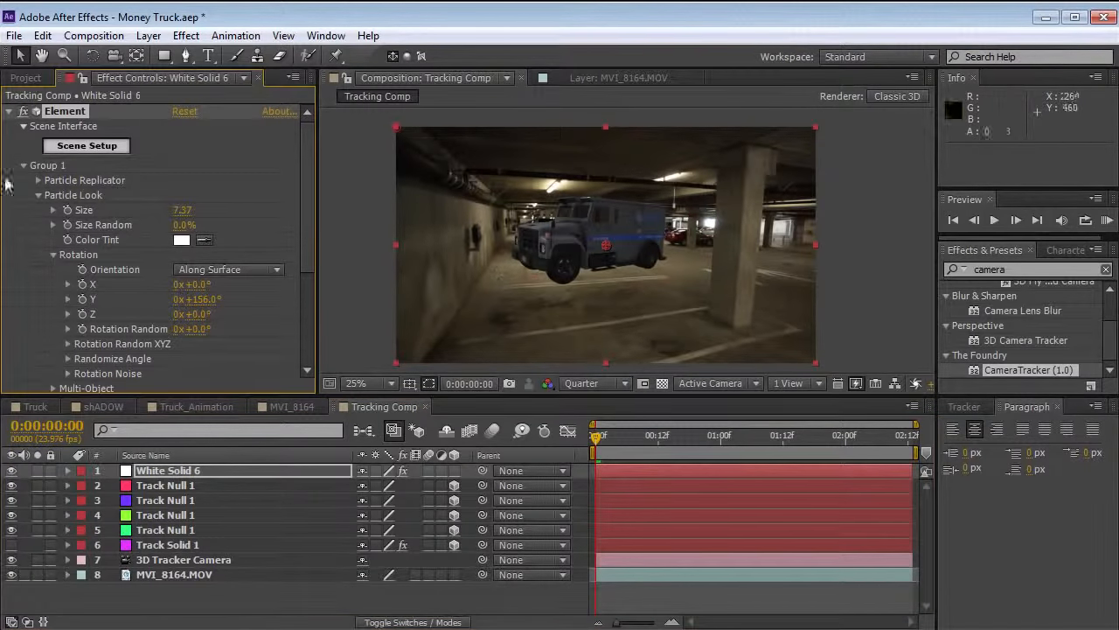
{"action": "left_click", "coordinate": [39, 196]}
{"action": "left_click", "coordinate": [38, 180]}
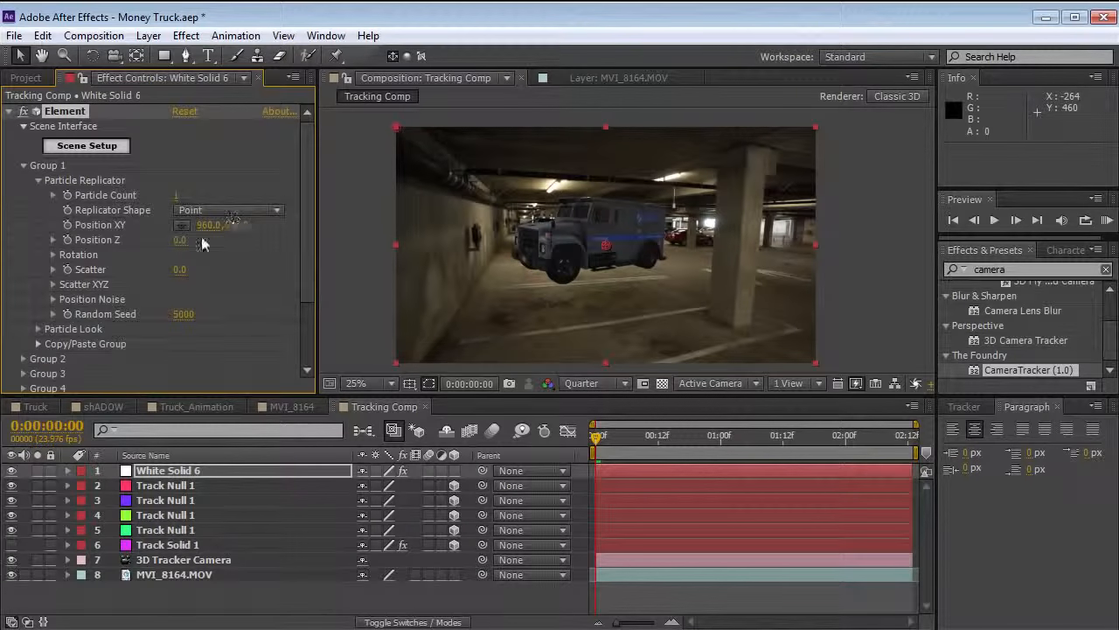
{"action": "left_click_drag", "start_coordinate": [183, 246], "coordinate": [184, 239]}
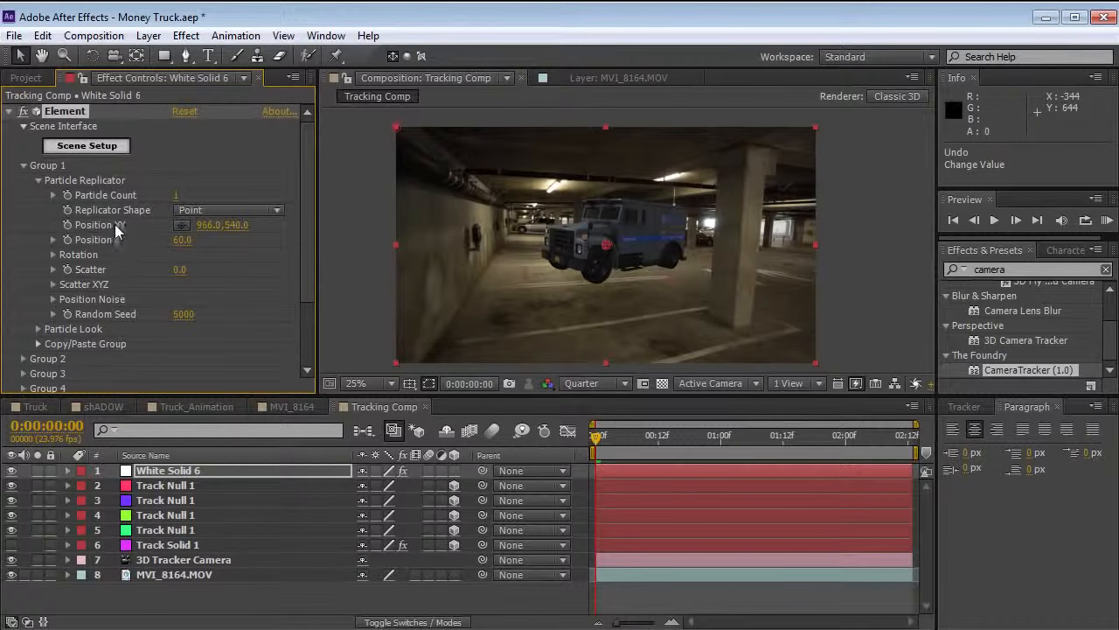
{"action": "left_click_drag", "start_coordinate": [231, 226], "coordinate": [440, 204]}
{"action": "key", "text": "ctrl+z"}
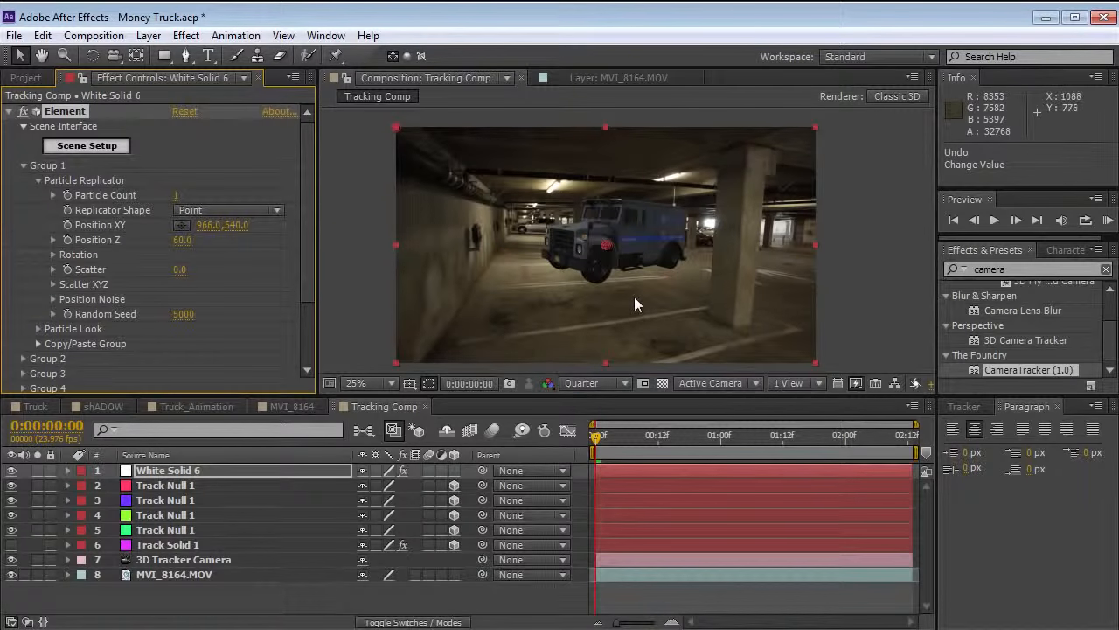
Step: Try raising the truck to a Position XY of 966, 480, and check how it tracks across the shot
{"action": "left_click_drag", "start_coordinate": [597, 435], "coordinate": [845, 438]}
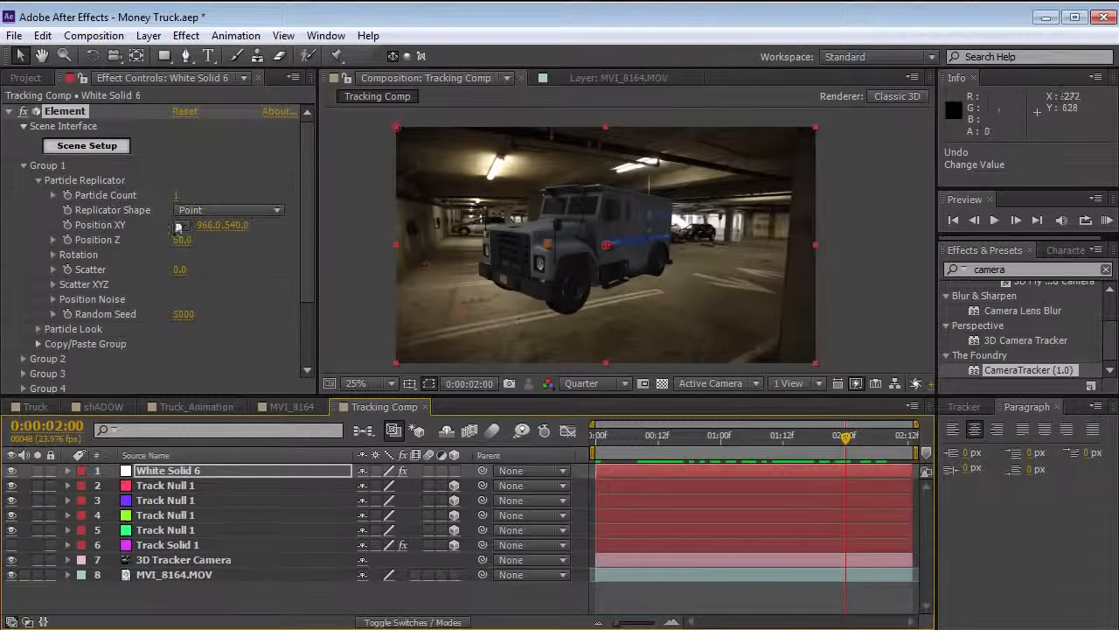
{"action": "left_click_drag", "start_coordinate": [236, 227], "coordinate": [181, 234]}
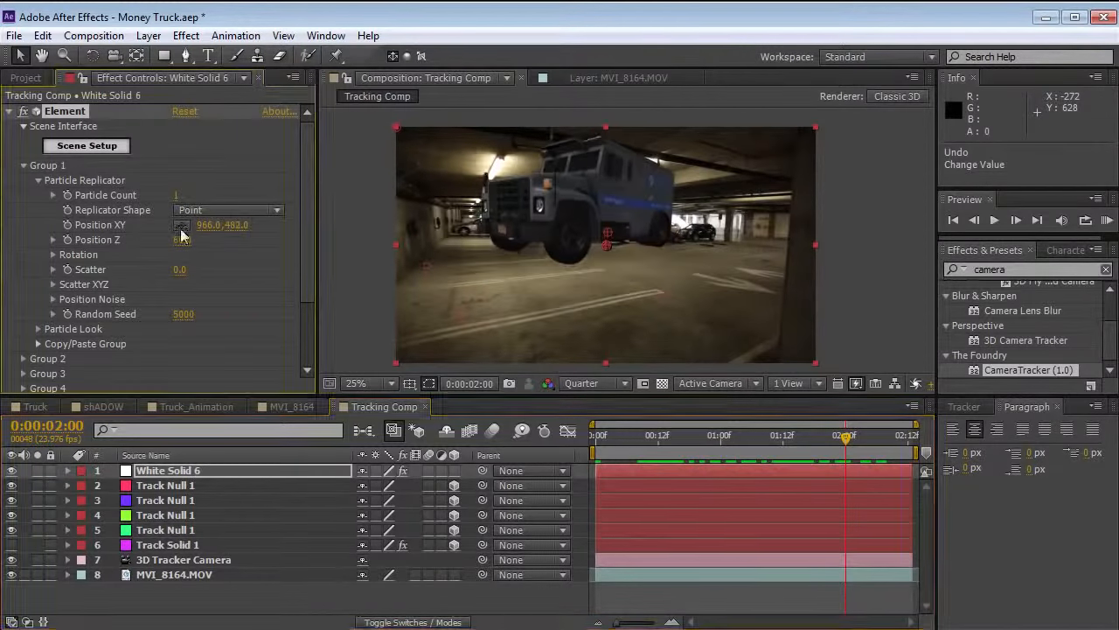
{"action": "left_click_drag", "start_coordinate": [820, 441], "coordinate": [851, 475]}
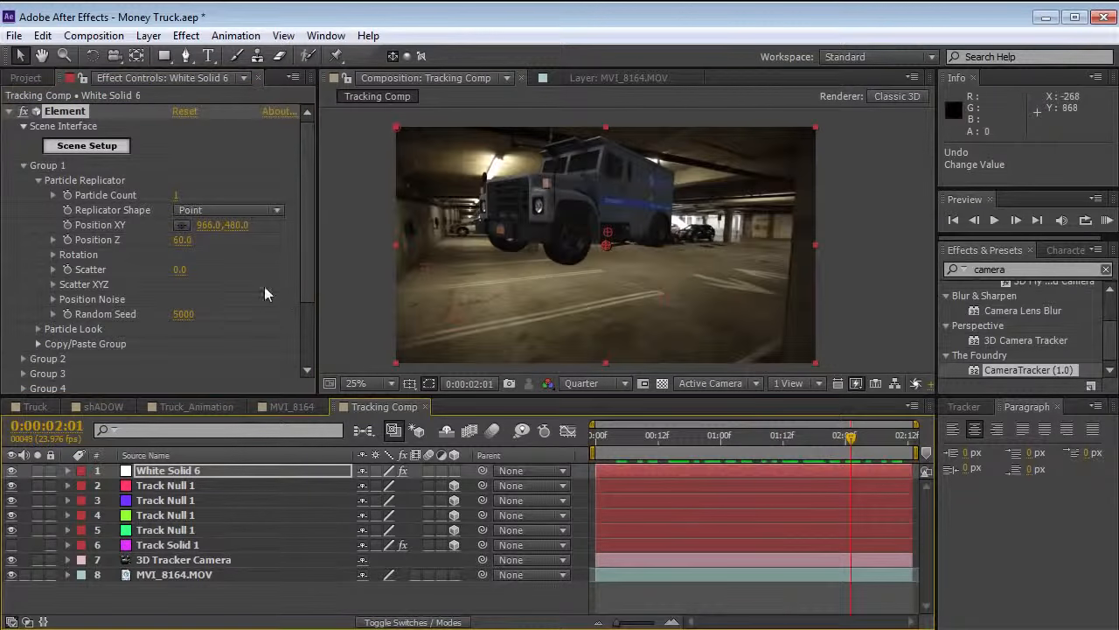
{"action": "key", "text": "ctrl+z"}
{"action": "left_click_drag", "start_coordinate": [772, 441], "coordinate": [635, 451]}
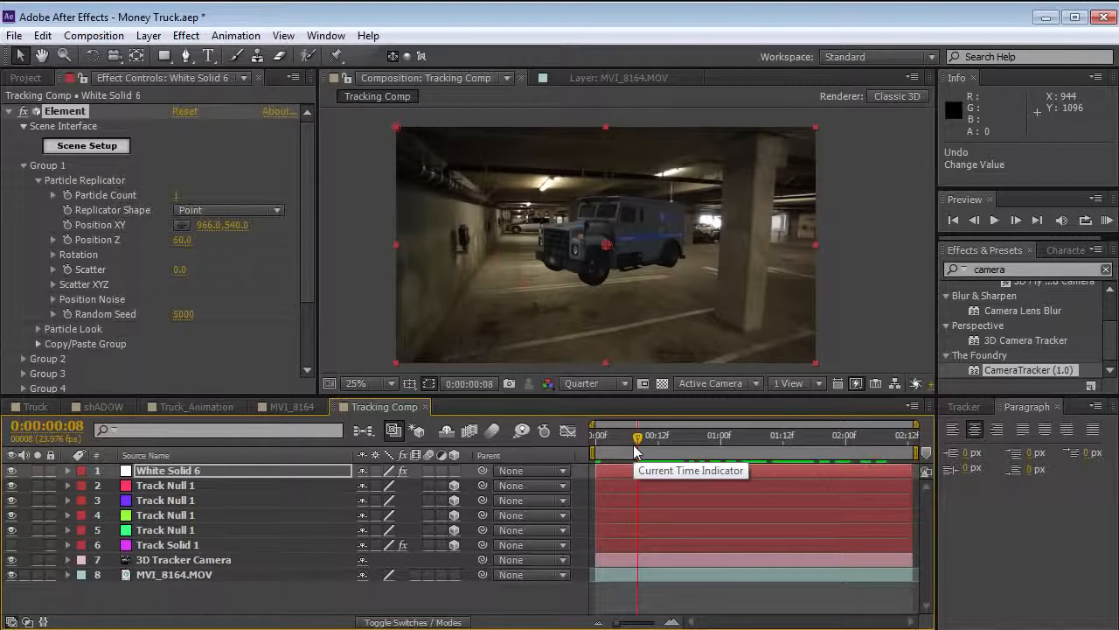
{"action": "left_click", "coordinate": [633, 442]}
{"action": "left_click_drag", "start_coordinate": [635, 447], "coordinate": [773, 441]}
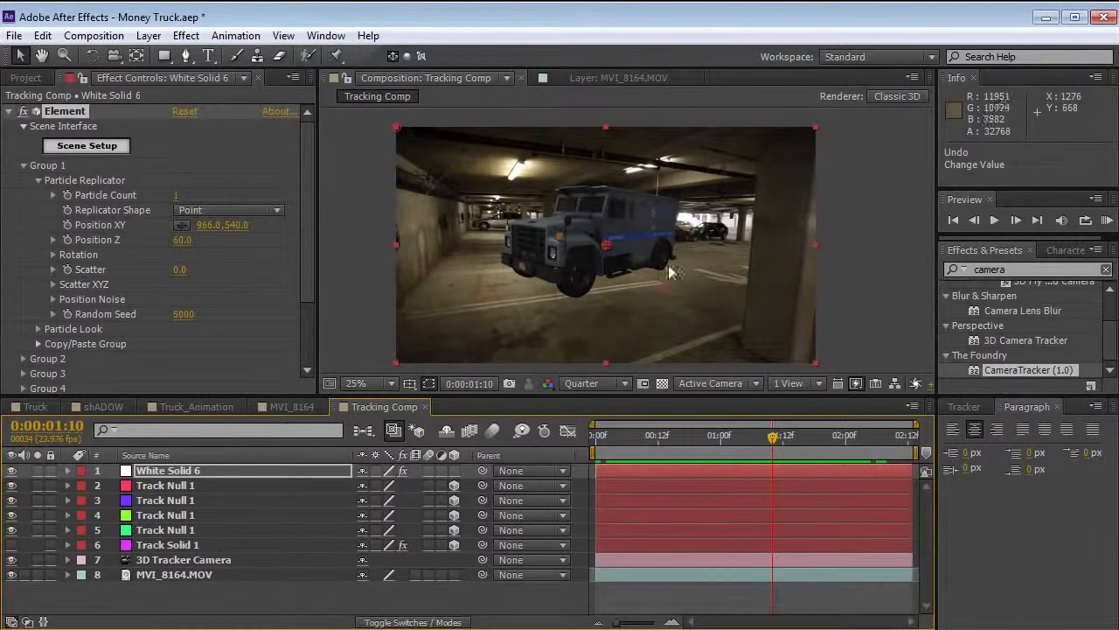
Step: Add the plane primitive to the Element scene, assign it to group 2 and apply the scene
{"action": "left_click", "coordinate": [87, 148]}
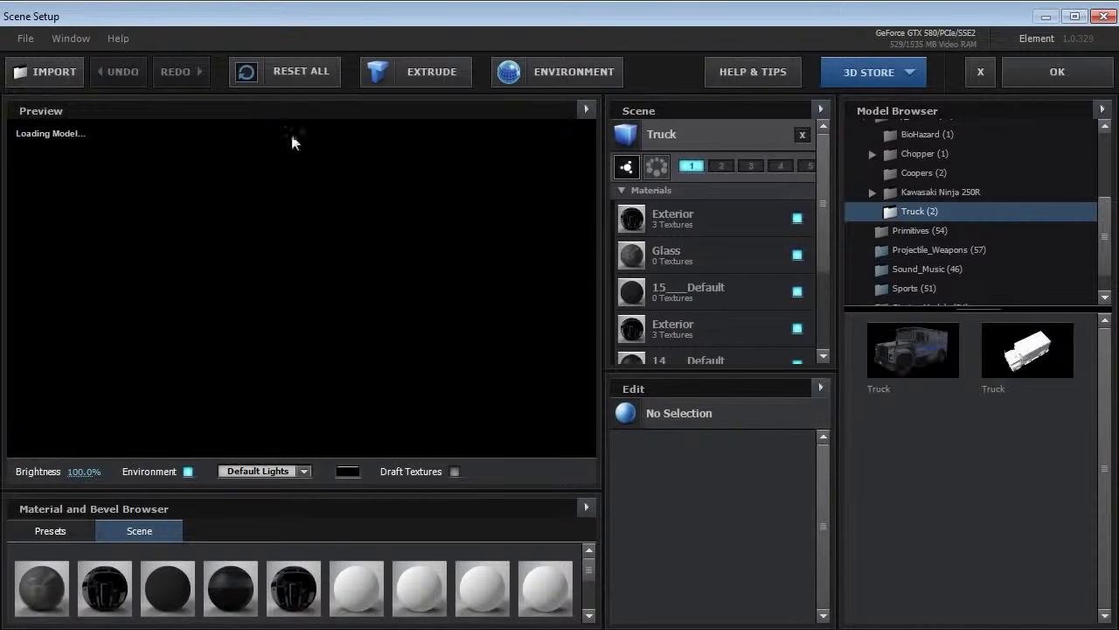
{"action": "left_click", "coordinate": [622, 190]}
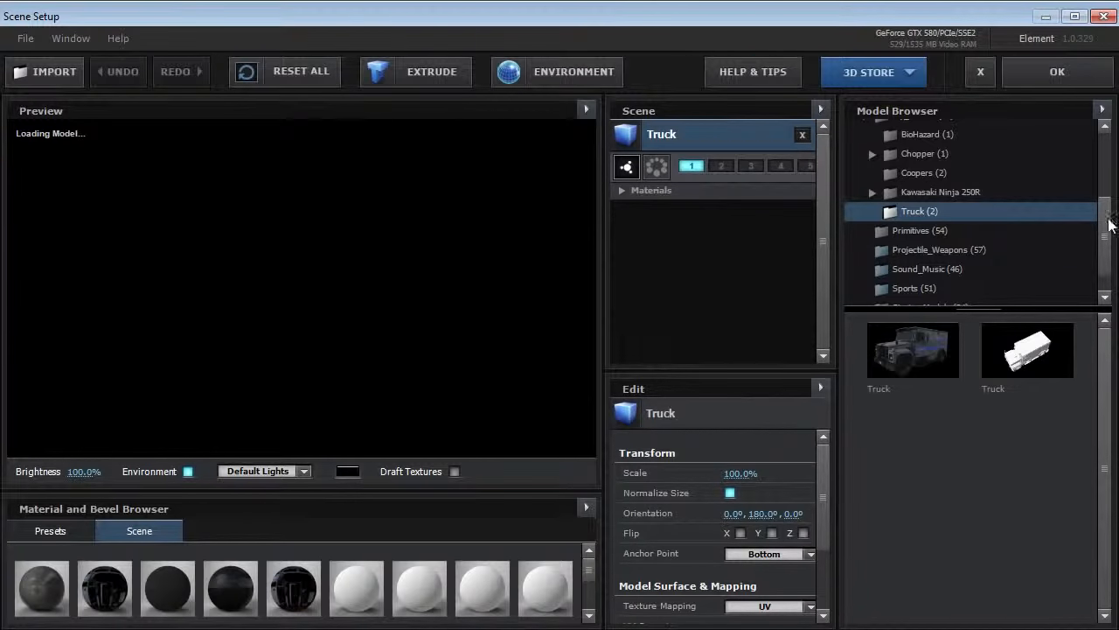
{"action": "left_click", "coordinate": [880, 230]}
{"action": "left_click_drag", "start_coordinate": [1105, 353], "coordinate": [1105, 442]}
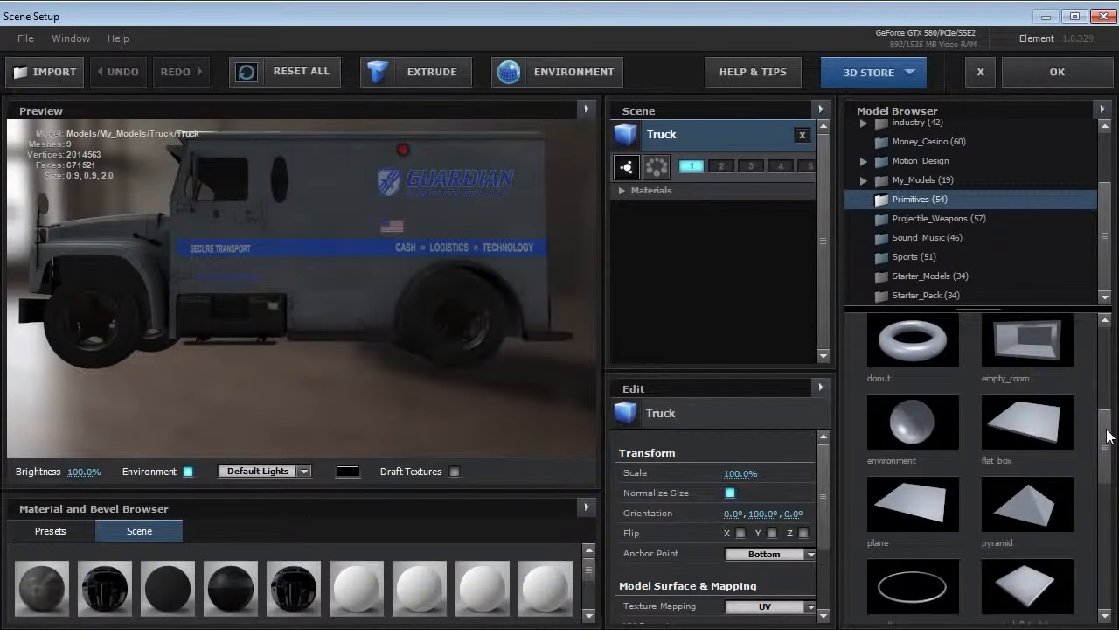
{"action": "left_click", "coordinate": [901, 523]}
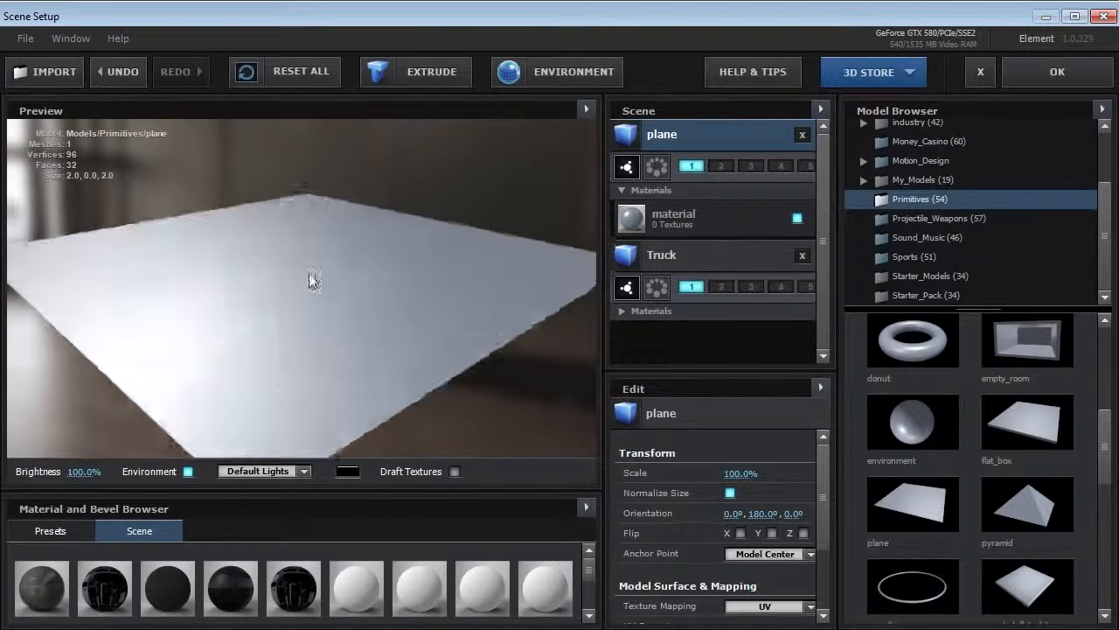
{"action": "left_click_drag", "start_coordinate": [296, 315], "coordinate": [382, 376]}
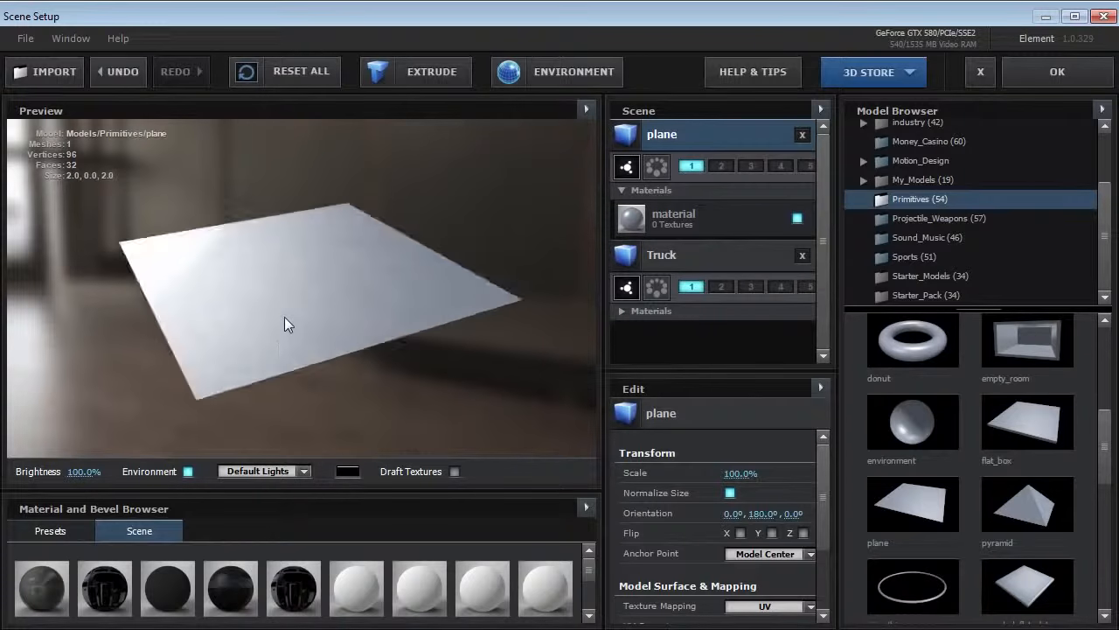
{"action": "left_click", "coordinate": [724, 168]}
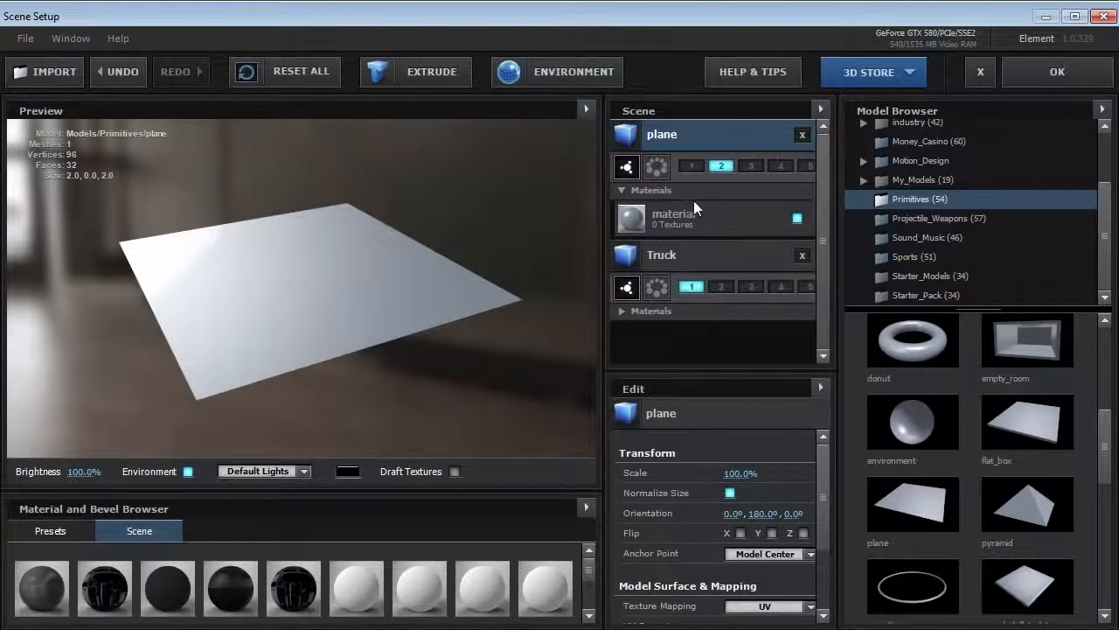
{"action": "left_click", "coordinate": [1058, 71]}
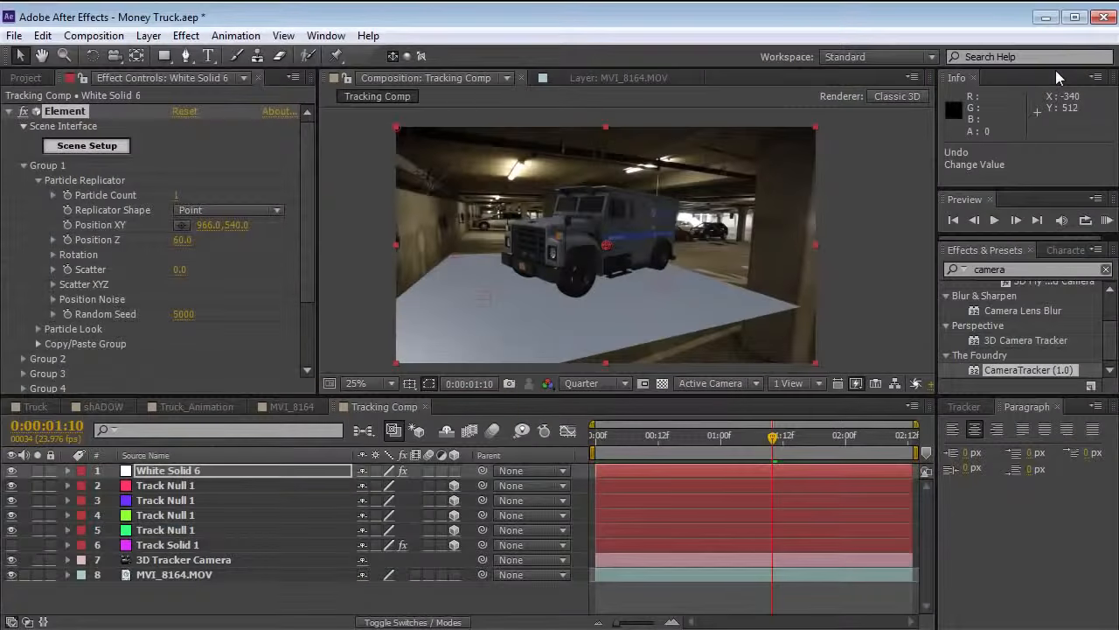
Step: Set the Group 2 plane's Particle Look size to 18.91
{"action": "left_click_drag", "start_coordinate": [749, 435], "coordinate": [570, 438]}
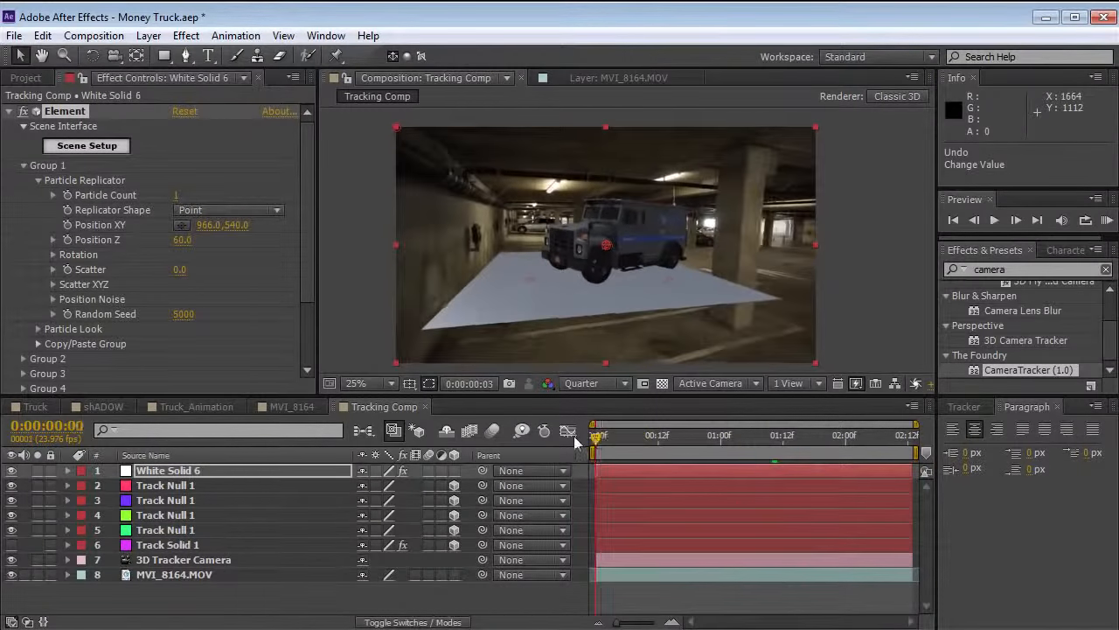
{"action": "left_click", "coordinate": [24, 165]}
{"action": "left_click", "coordinate": [23, 180]}
{"action": "left_click", "coordinate": [38, 210]}
{"action": "left_click_drag", "start_coordinate": [186, 192], "coordinate": [263, 192]}
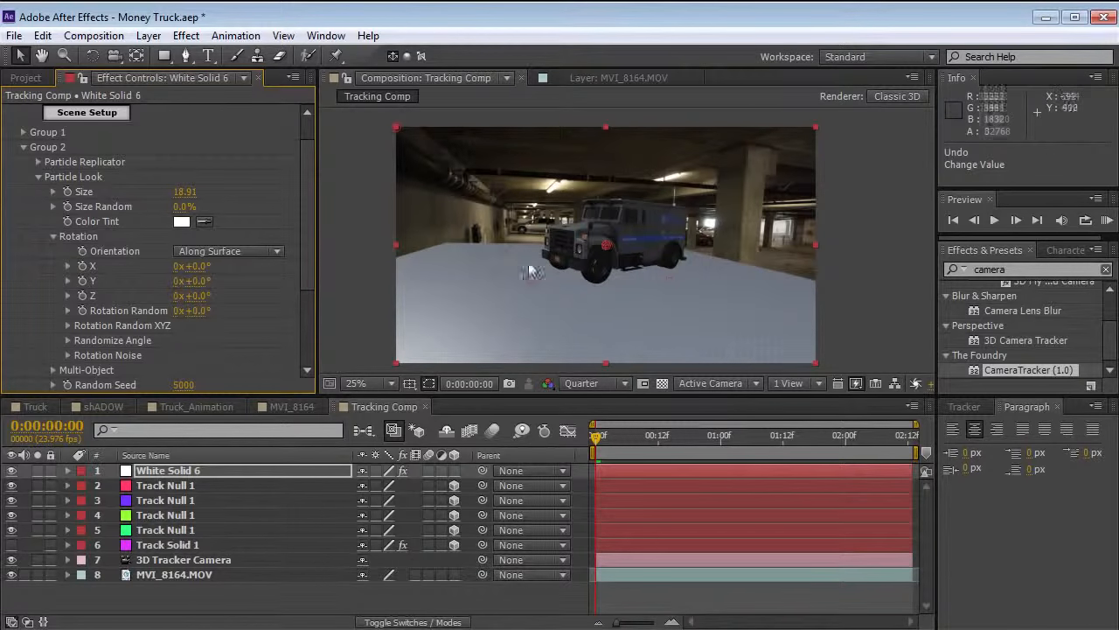
{"action": "left_click", "coordinate": [38, 178]}
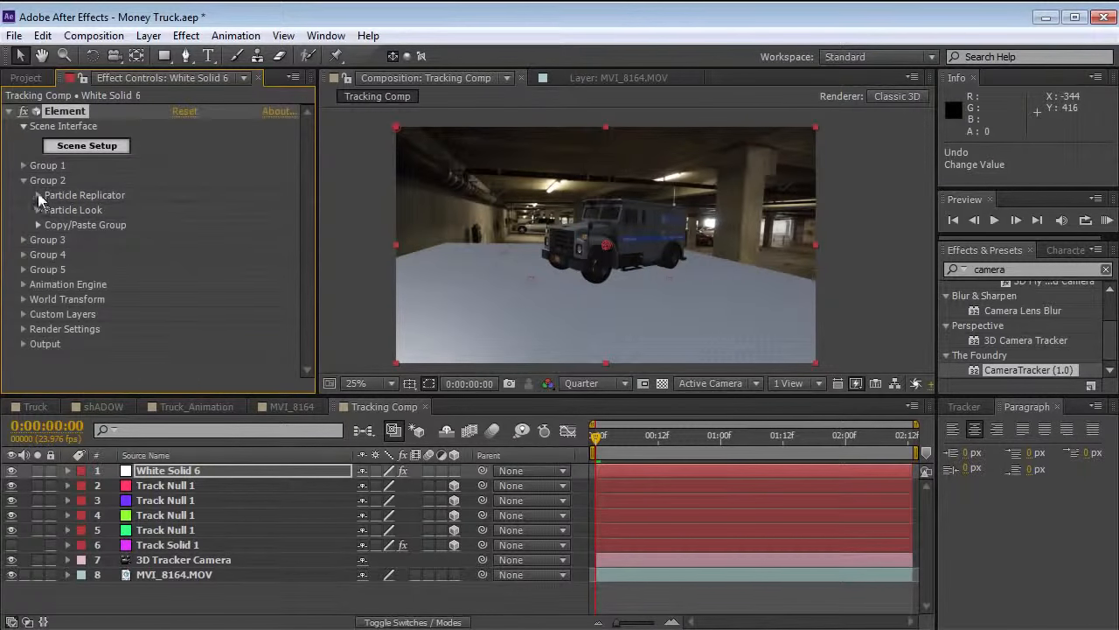
{"action": "left_click", "coordinate": [39, 196]}
{"action": "left_click_drag", "start_coordinate": [205, 249], "coordinate": [209, 250]}
{"action": "key", "text": "ctrl+z"}
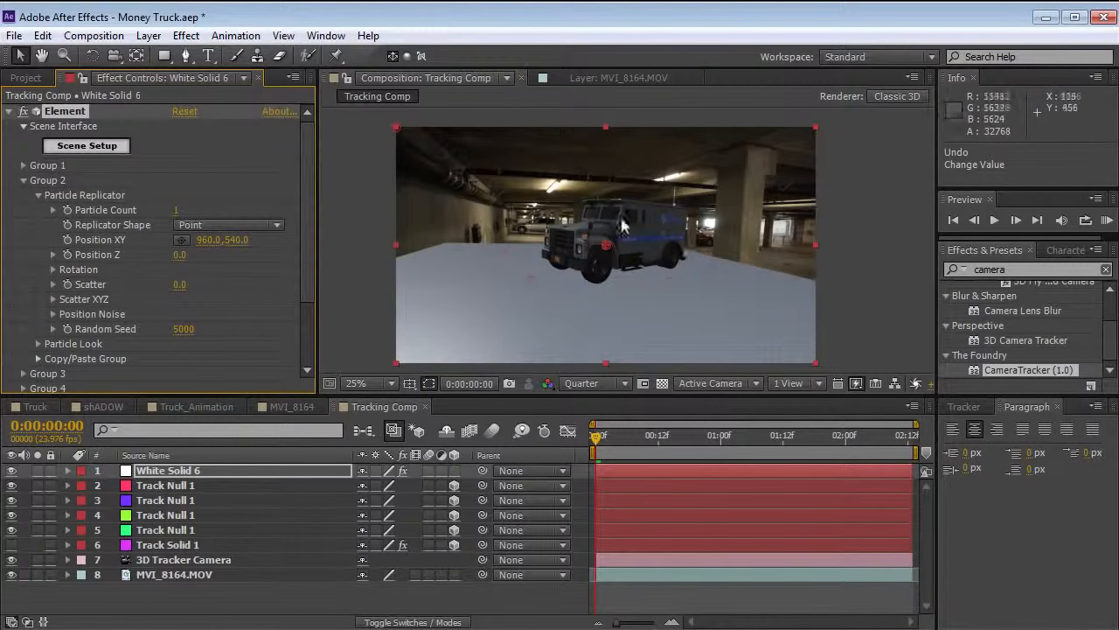
{"action": "left_click", "coordinate": [23, 180]}
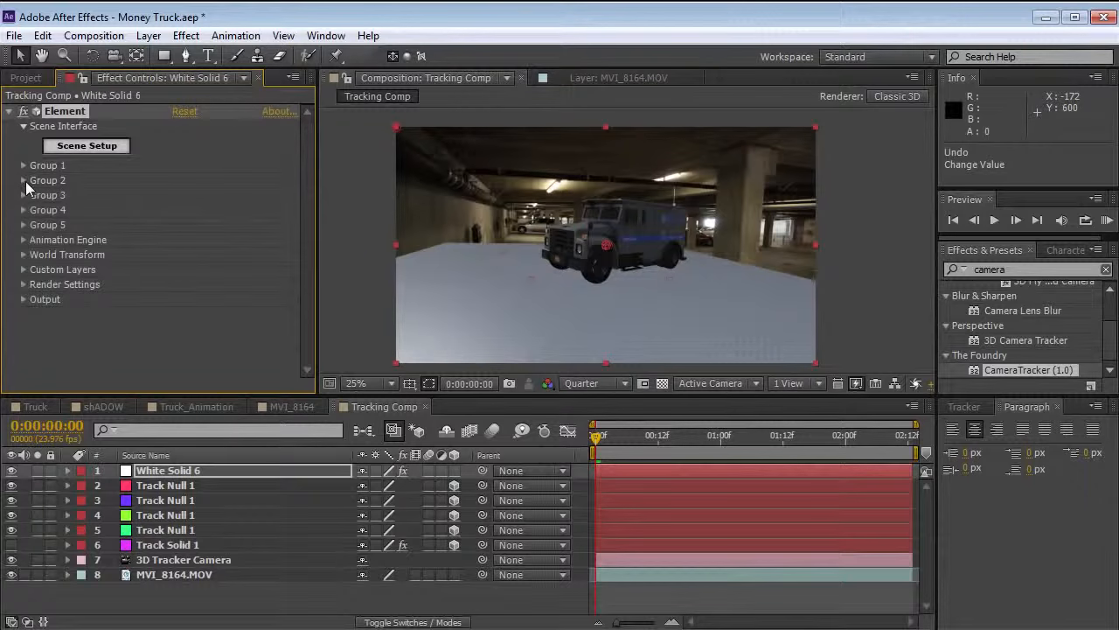
Step: Enable ambient occlusion in Element's render settings with intensity 8.8, 73 samples and radius 1.3, previewing at Half resolution
{"action": "left_click", "coordinate": [24, 284]}
{"action": "left_click", "coordinate": [39, 342]}
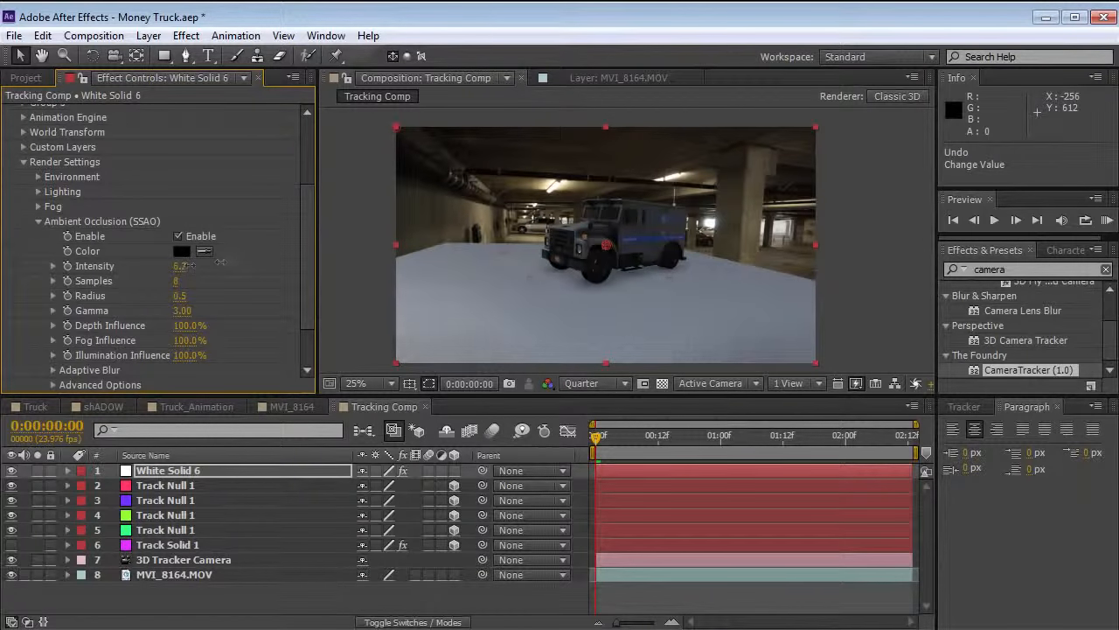
{"action": "key", "text": "period"}
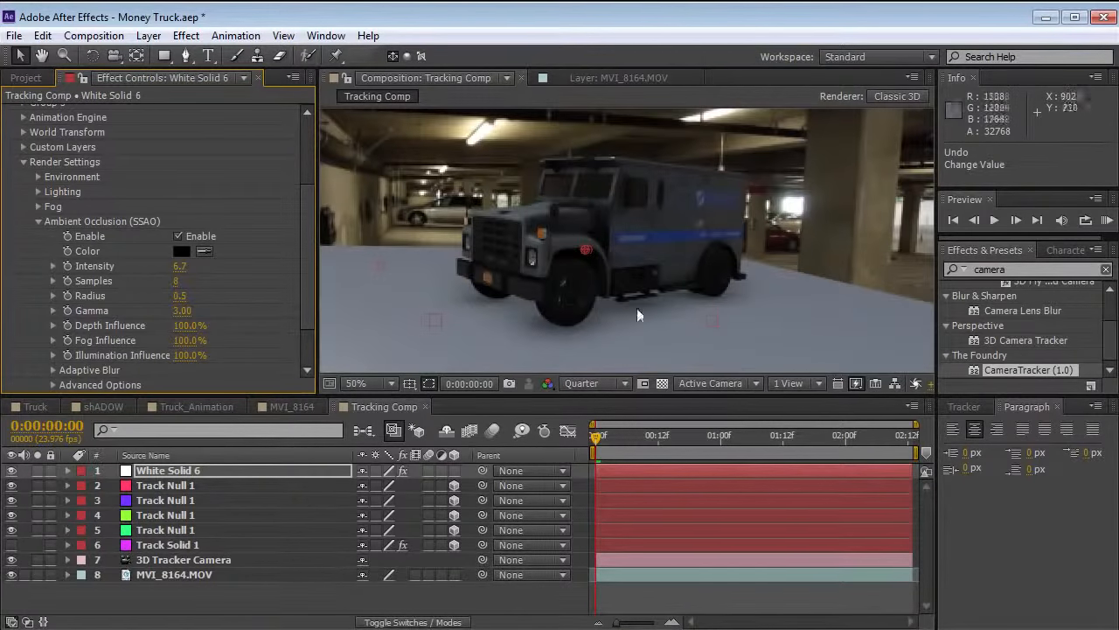
{"action": "left_click", "coordinate": [587, 383]}
{"action": "left_click", "coordinate": [596, 449]}
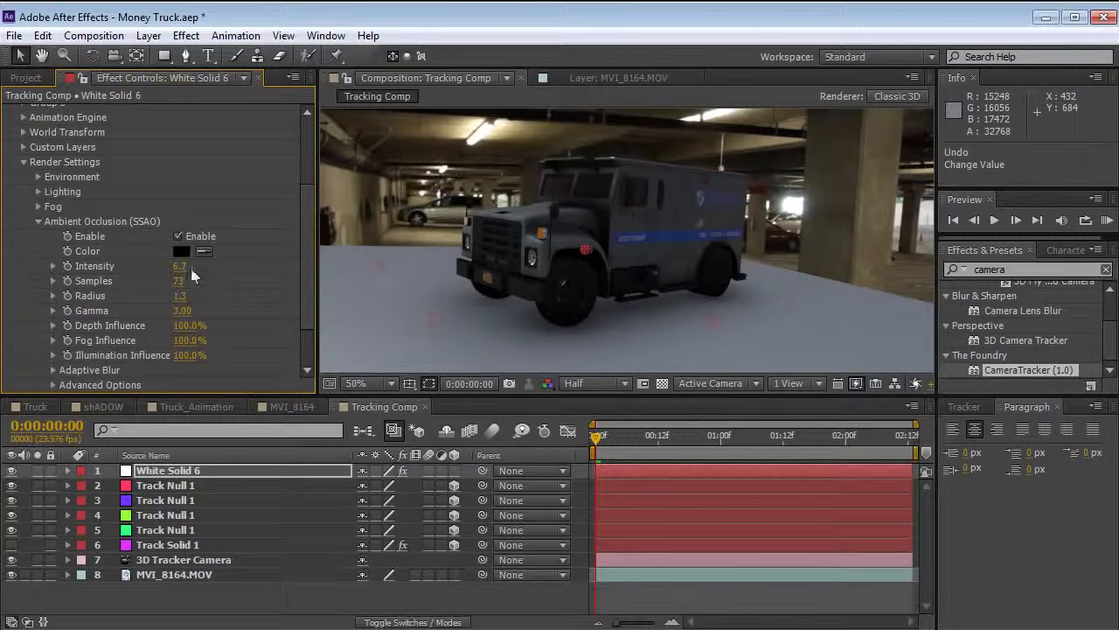
{"action": "left_click_drag", "start_coordinate": [175, 267], "coordinate": [194, 263]}
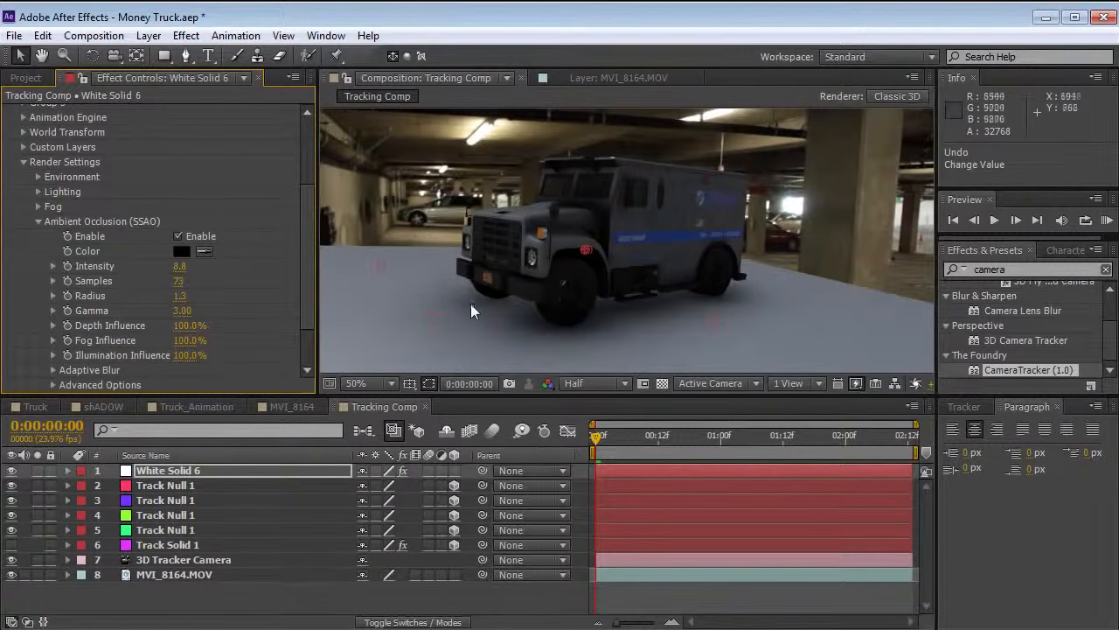
{"action": "key", "text": "comma"}
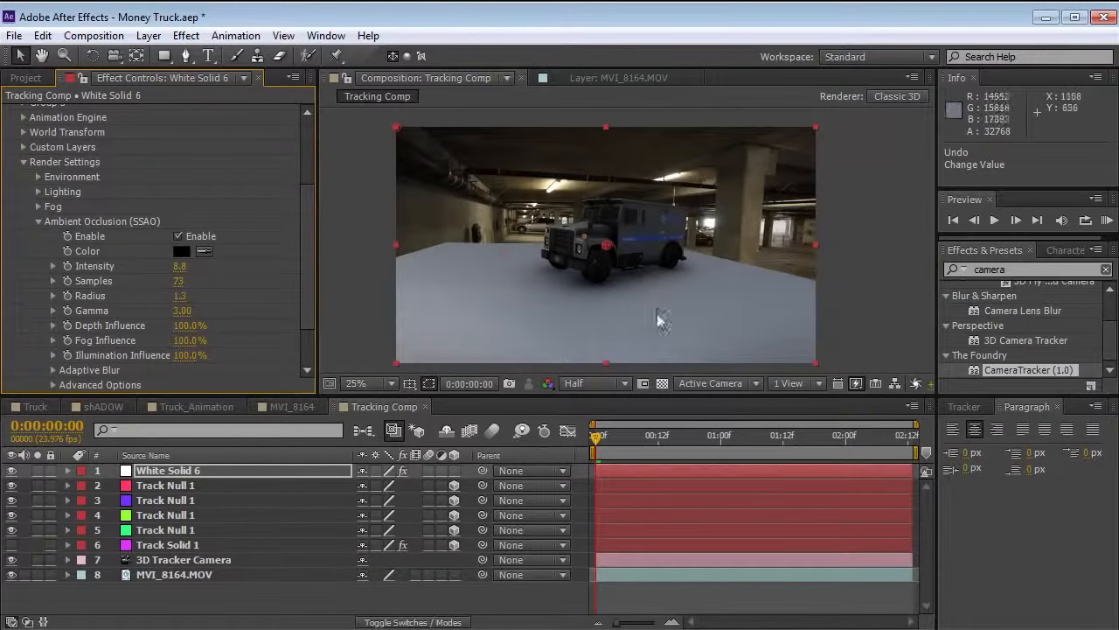
{"action": "key", "text": "period"}
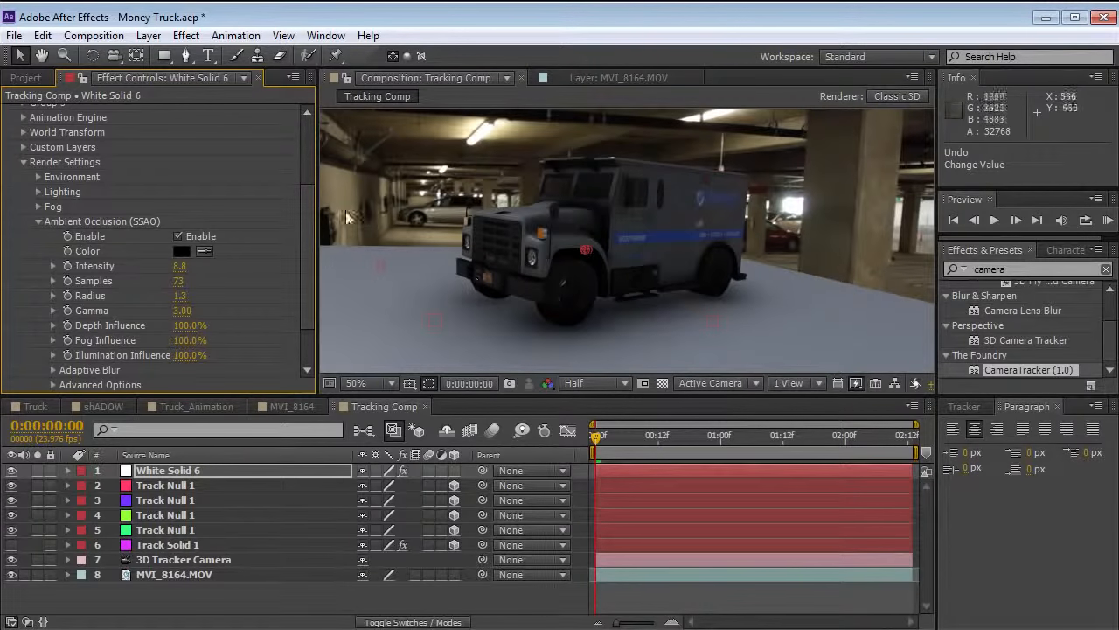
Step: Turn on Matte Shadow for the plane's material in the Element scene, apply it and check the shadow in the shot
{"action": "left_click_drag", "start_coordinate": [309, 256], "coordinate": [299, 140]}
{"action": "left_click", "coordinate": [91, 146]}
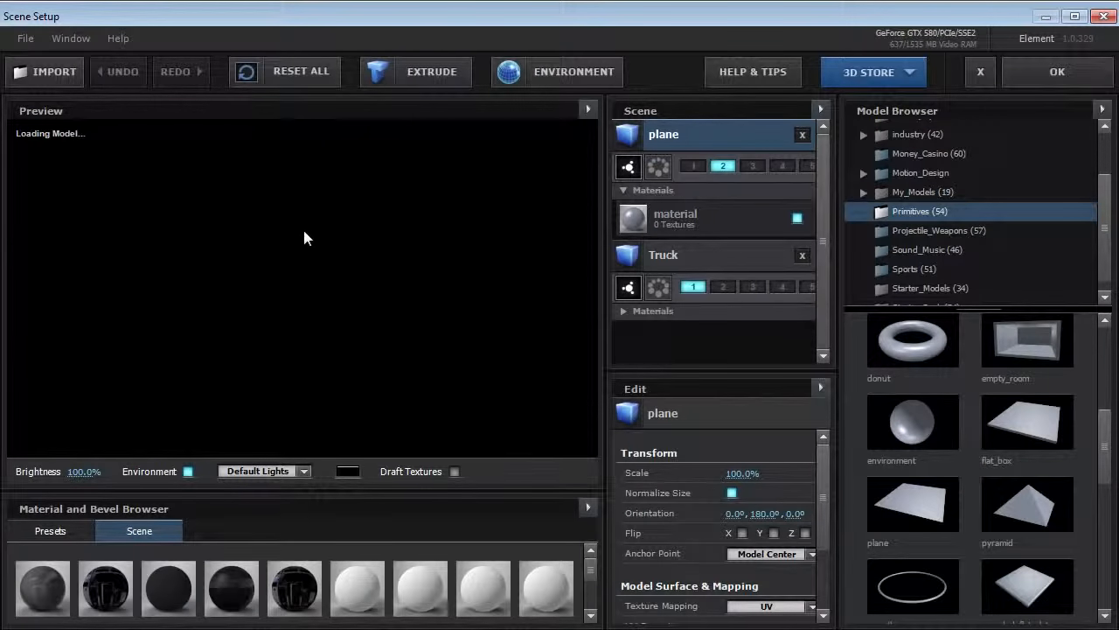
{"action": "left_click", "coordinate": [698, 221]}
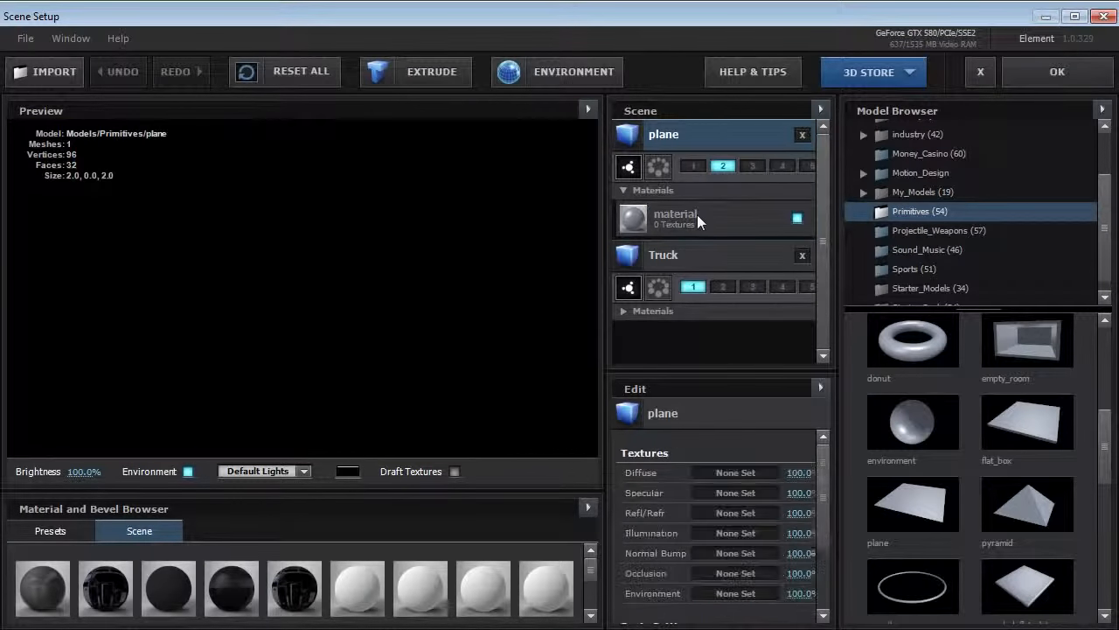
{"action": "left_click_drag", "start_coordinate": [822, 460], "coordinate": [832, 584]}
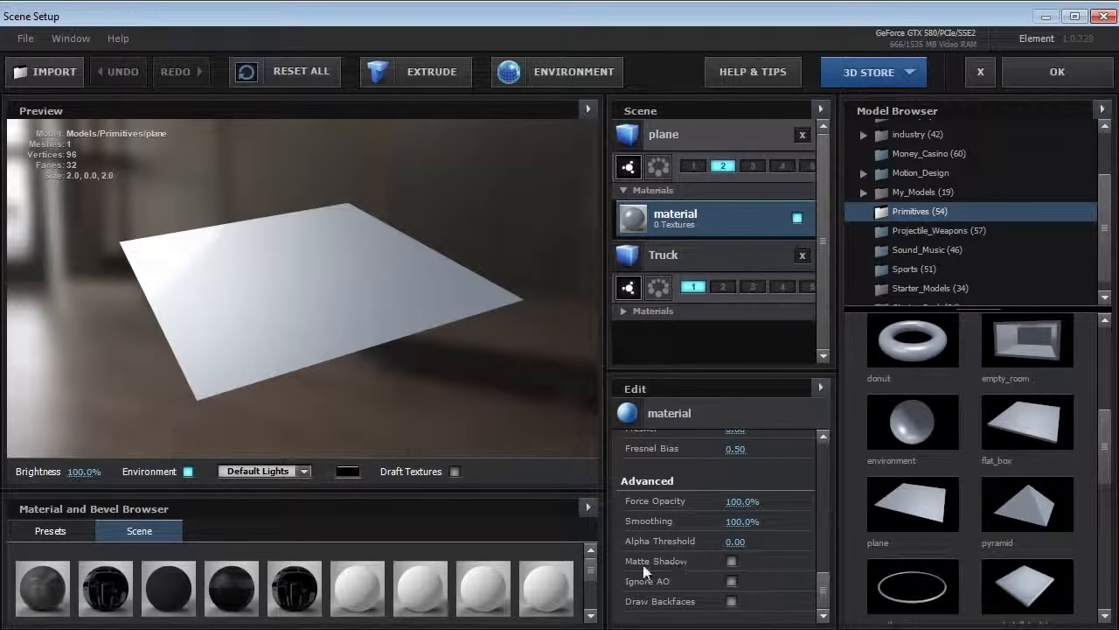
{"action": "left_click", "coordinate": [732, 561]}
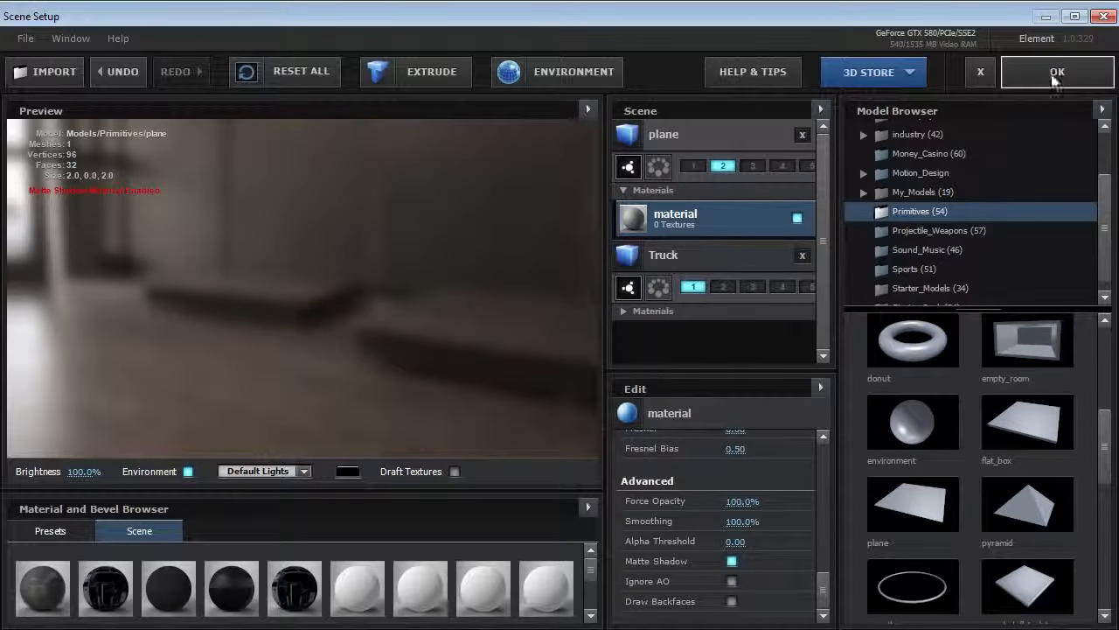
{"action": "left_click", "coordinate": [1057, 72]}
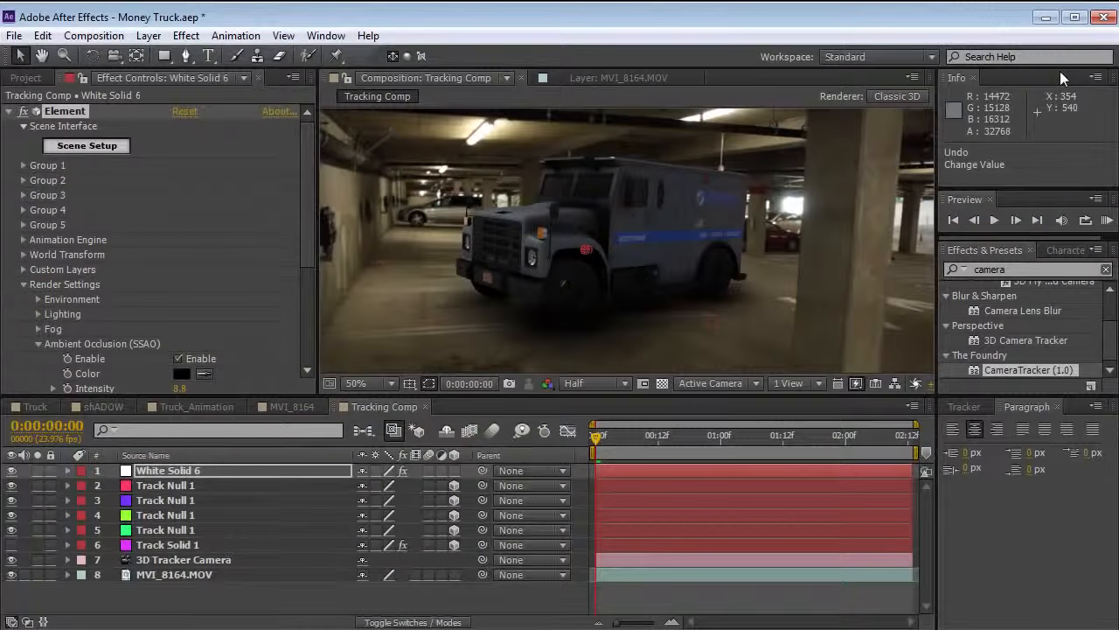
{"action": "left_click_drag", "start_coordinate": [617, 437], "coordinate": [539, 450]}
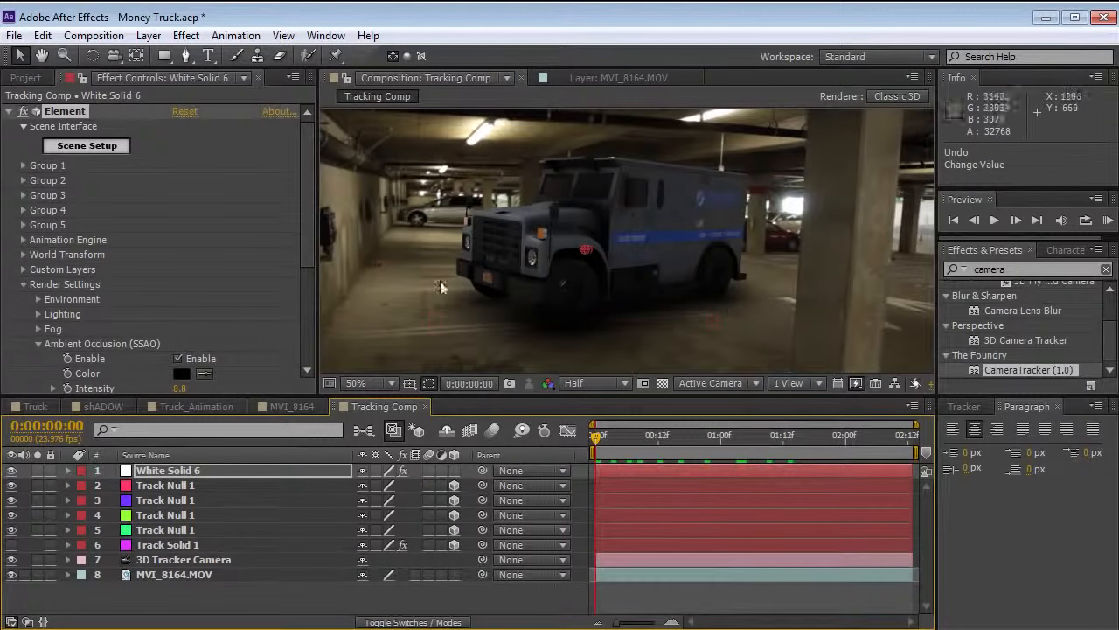
Step: Soften Element's ambient occlusion to intensity 4.7 and radius 0.8, checking the shadow at other frames
{"action": "scroll", "coordinate": [309, 262], "scroll_direction": "down", "scroll_amount": 5}
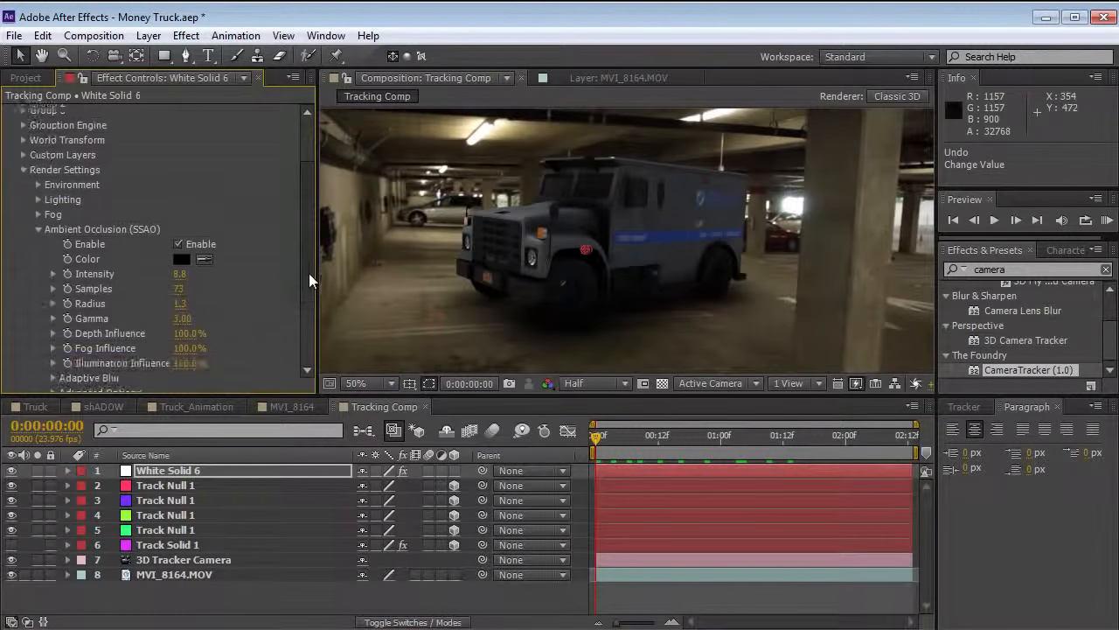
{"action": "mouse_move", "coordinate": [179, 253]}
{"action": "left_mouse_down"}
{"action": "mouse_move", "coordinate": [99, 260]}
{"action": "mouse_move", "coordinate": [108, 258]}
{"action": "left_mouse_up"}
{"action": "left_click_drag", "start_coordinate": [172, 282], "coordinate": [121, 287]}
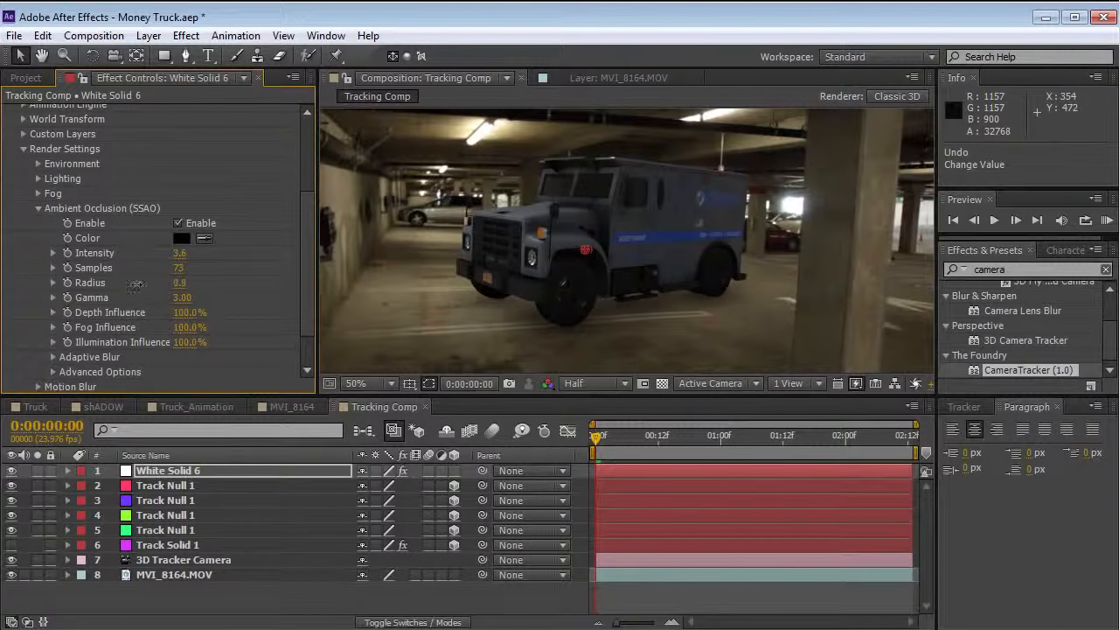
{"action": "left_click", "coordinate": [180, 267]}
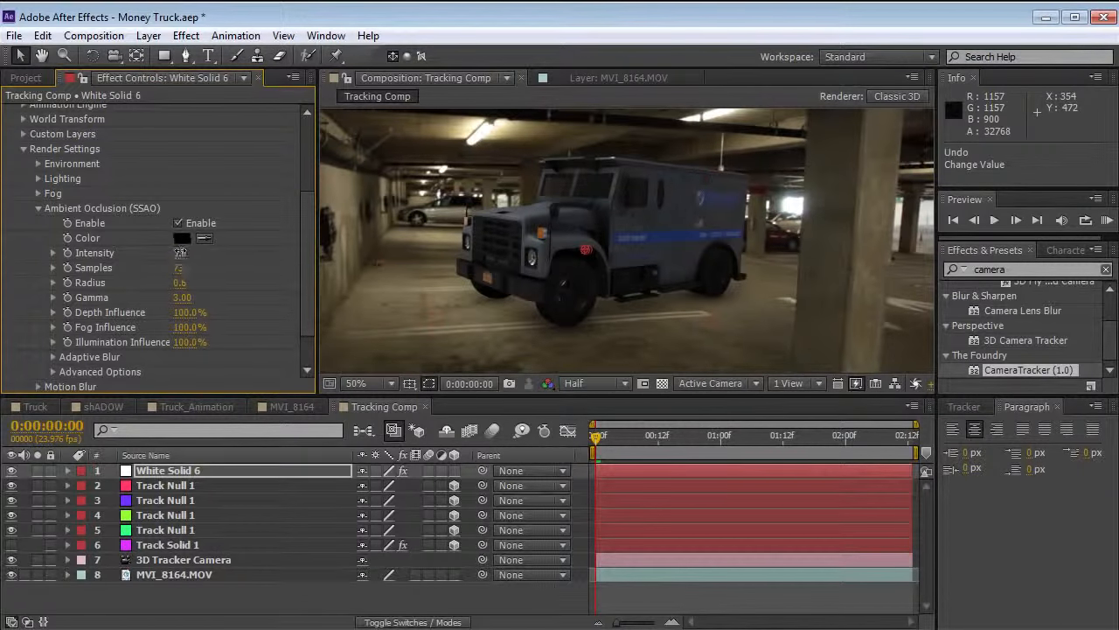
{"action": "left_click_drag", "start_coordinate": [616, 446], "coordinate": [548, 445]}
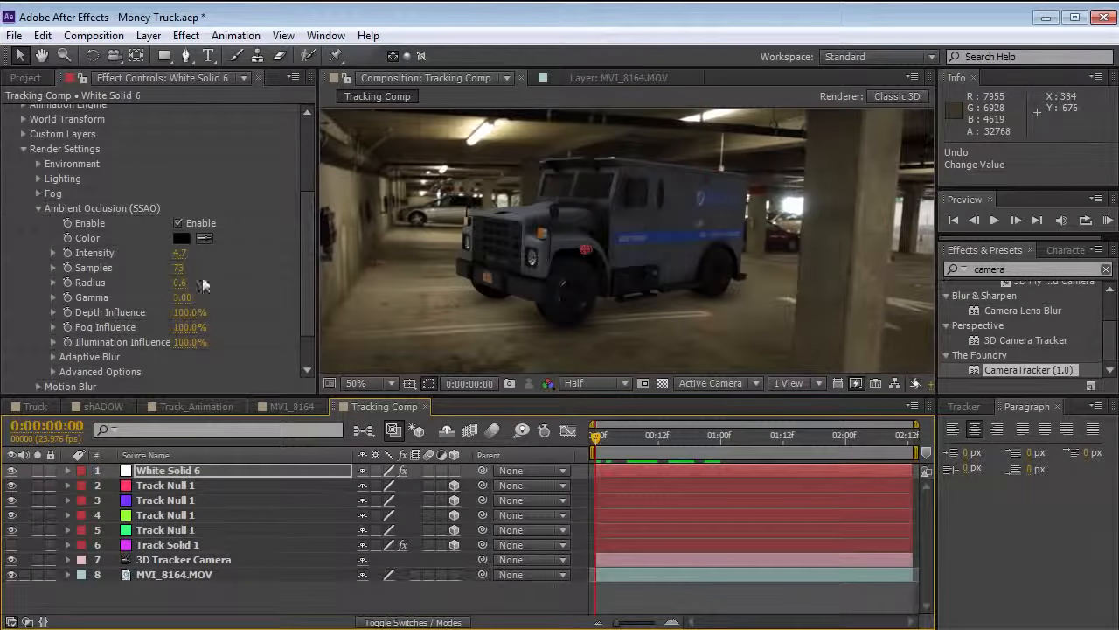
{"action": "left_click_drag", "start_coordinate": [179, 283], "coordinate": [185, 282]}
{"action": "left_click_drag", "start_coordinate": [665, 437], "coordinate": [567, 506]}
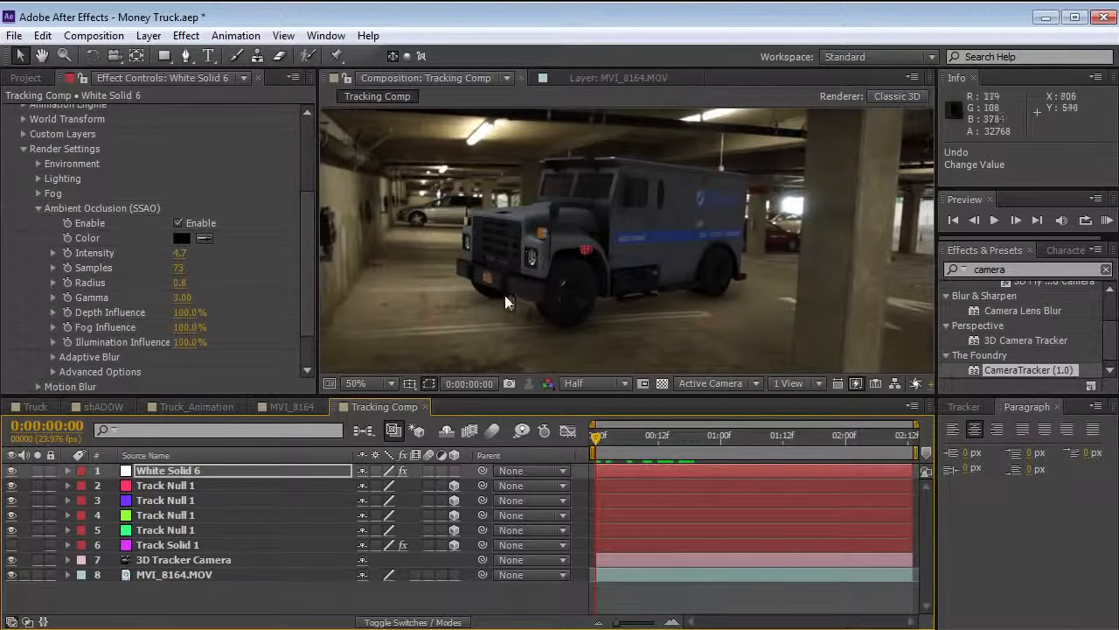
Step: Try sinking the truck into the ground with Group 1 Position XY 966, 624, and restore it to 966, 540
{"action": "left_click_drag", "start_coordinate": [309, 313], "coordinate": [5, 217]}
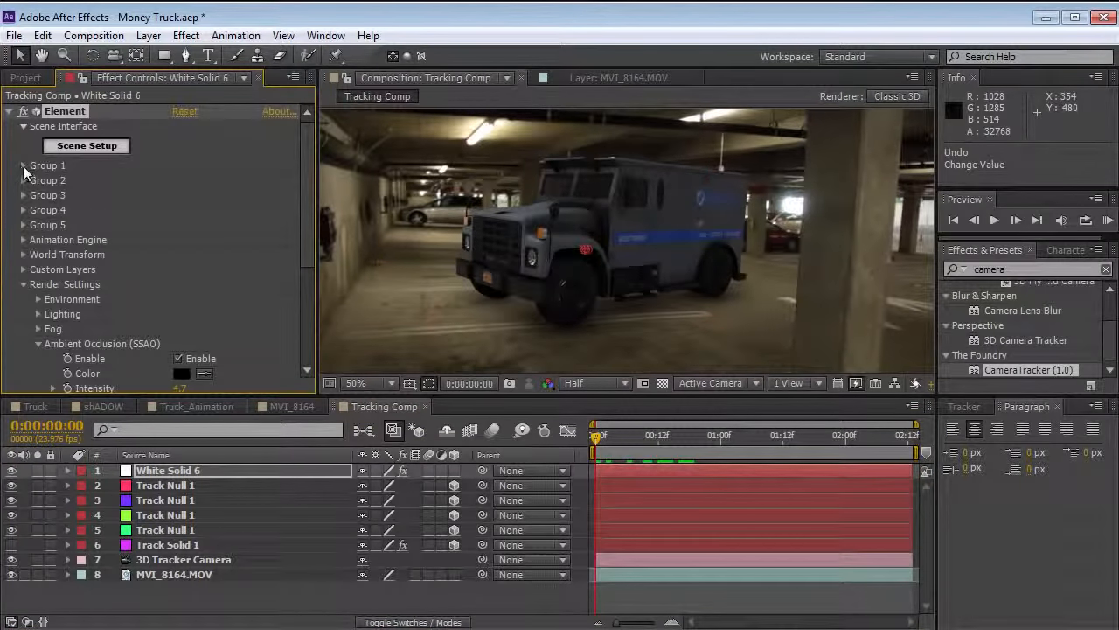
{"action": "left_click", "coordinate": [24, 166]}
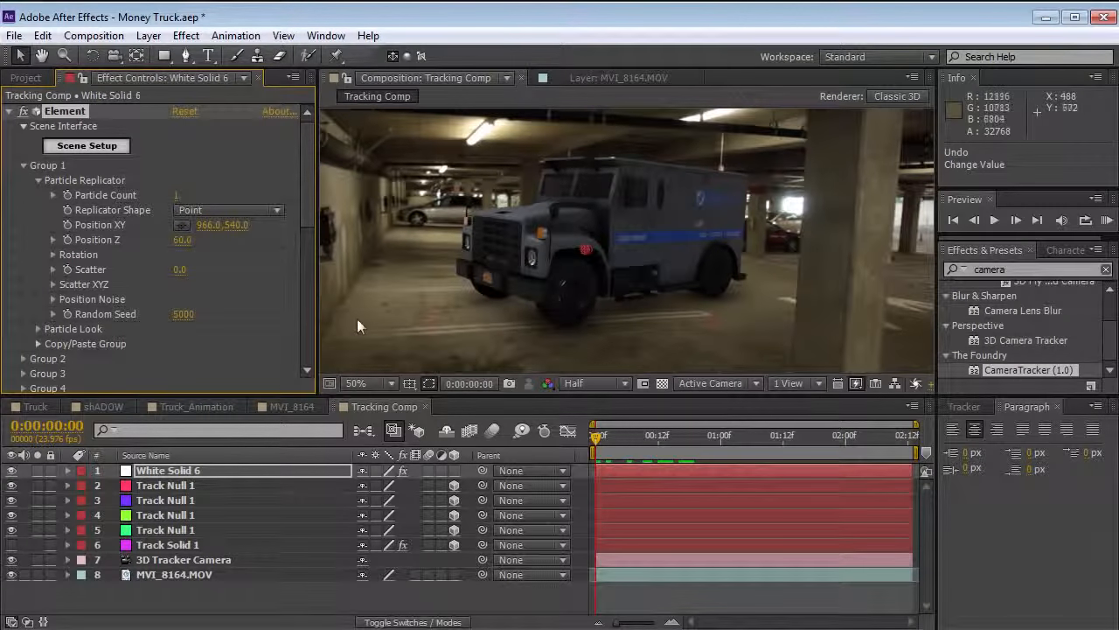
{"action": "left_click_drag", "start_coordinate": [229, 225], "coordinate": [311, 216]}
{"action": "left_click_drag", "start_coordinate": [237, 225], "coordinate": [330, 203]}
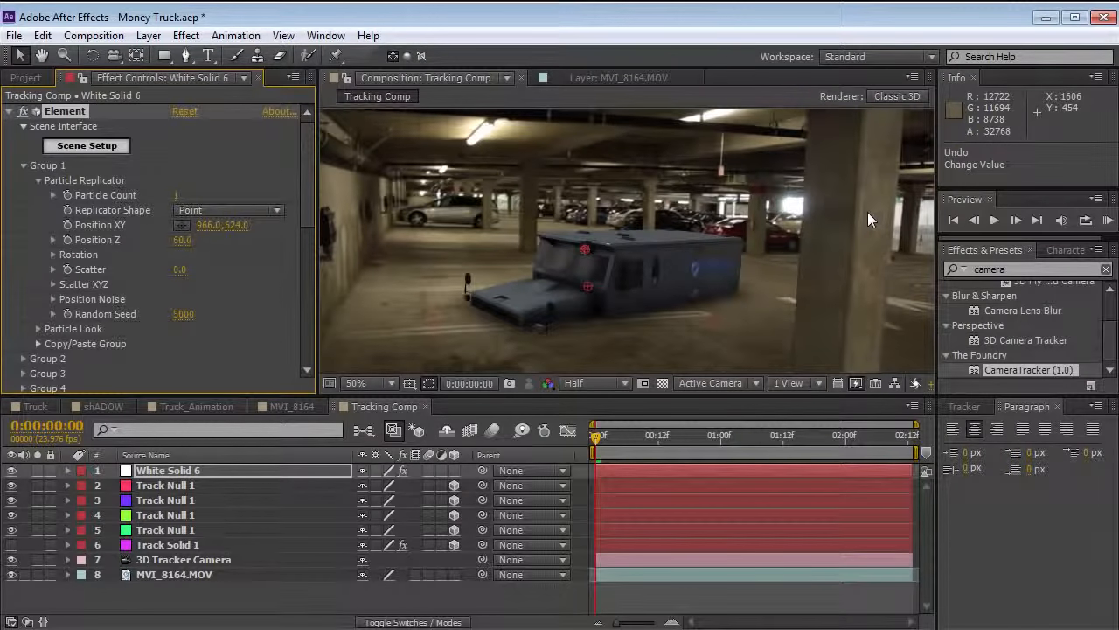
{"action": "left_click_drag", "start_coordinate": [234, 226], "coordinate": [167, 224]}
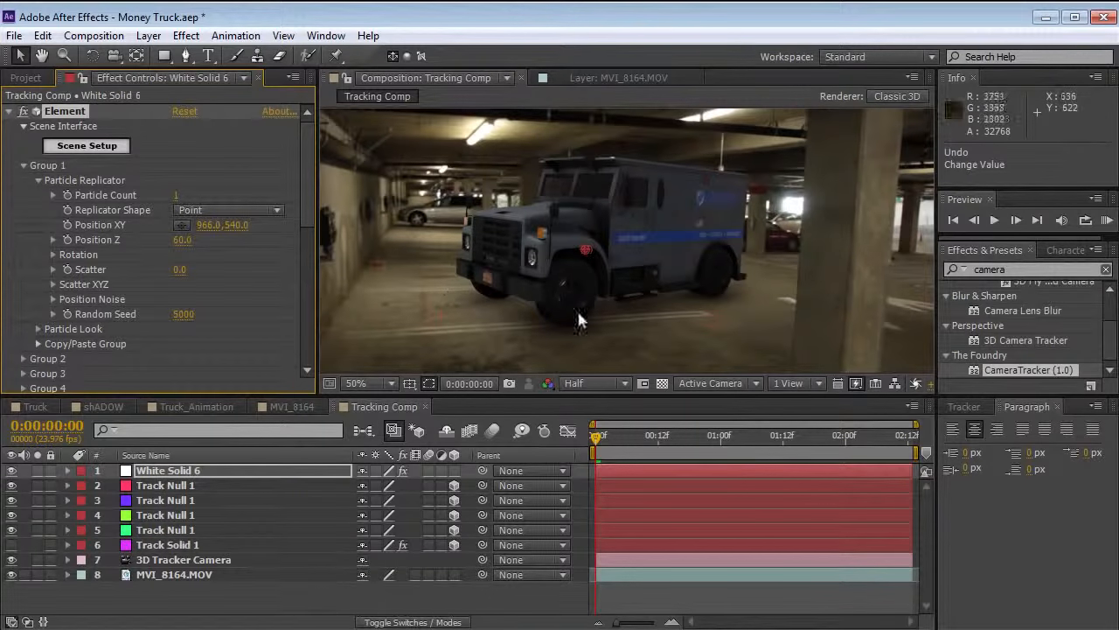
Step: Switch to Firefox to view the Video Copilot tutorial "108. Particle Shadows" and return to After Effects
{"action": "key", "text": "ctrl+shift+a"}
{"action": "key", "text": "alt+Tab"}
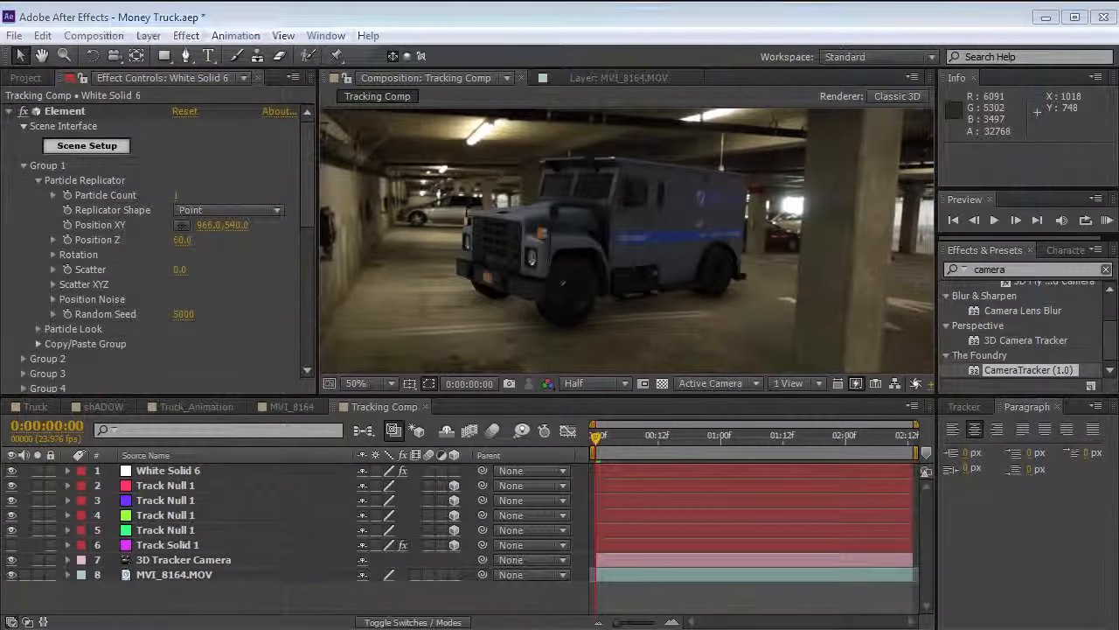
{"action": "left_click_drag", "start_coordinate": [647, 304], "coordinate": [771, 330]}
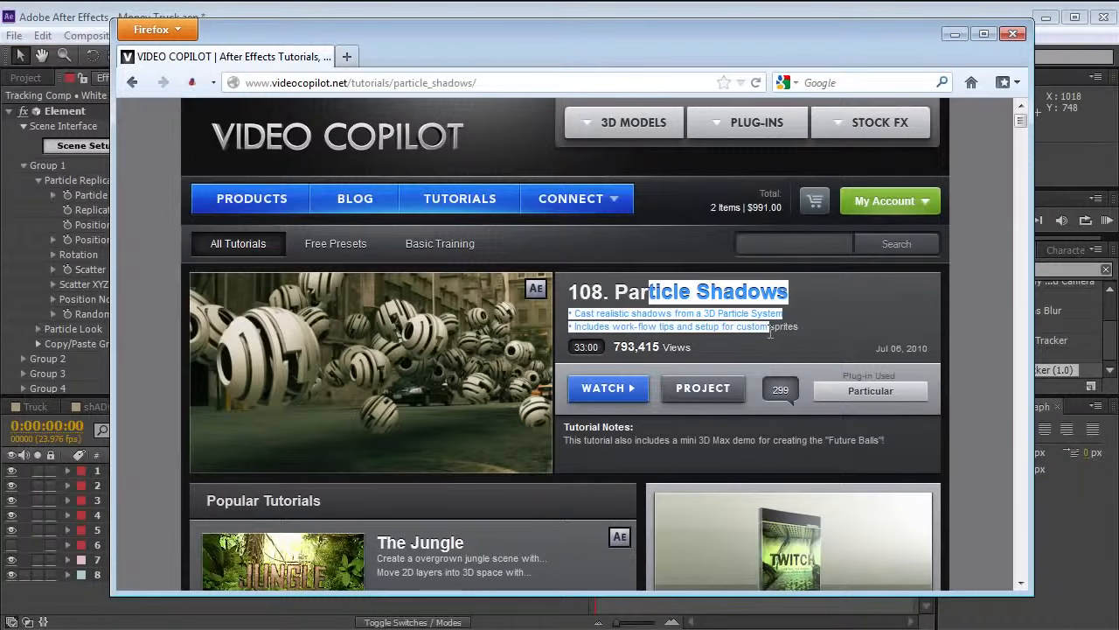
{"action": "left_click", "coordinate": [748, 346]}
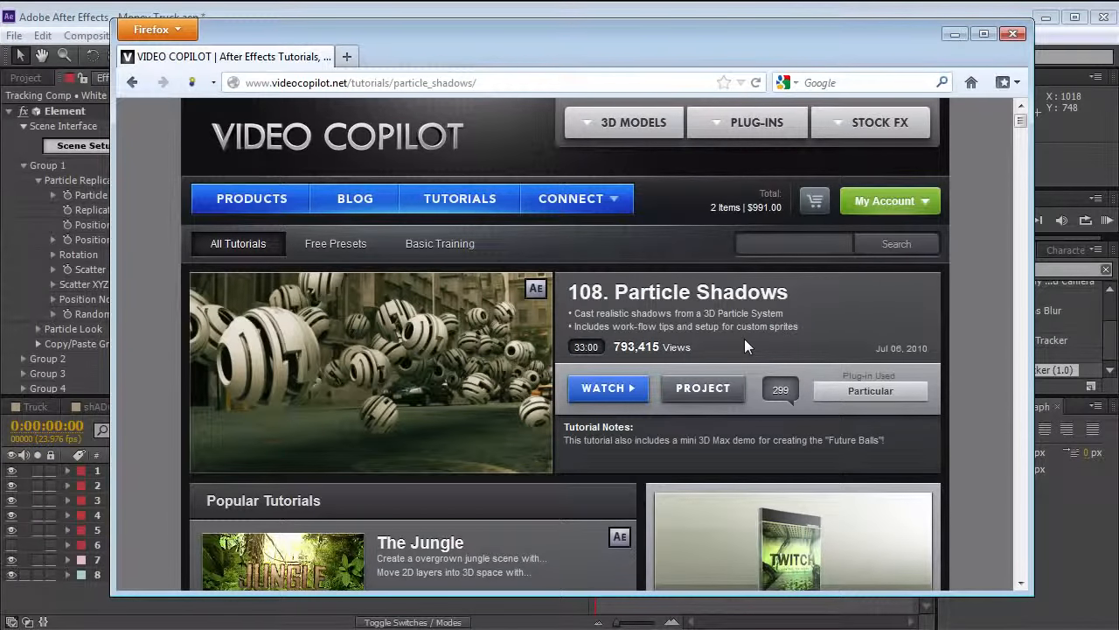
{"action": "left_click", "coordinate": [603, 7]}
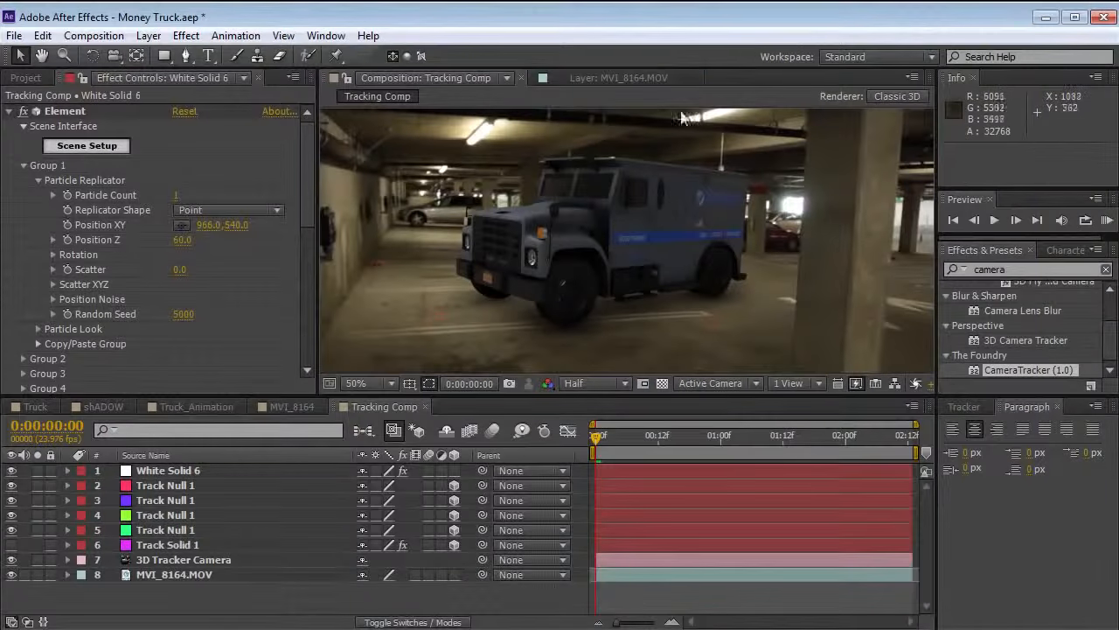
Step: Create a black solid layer of 1920 × 1080 px in the Tracking Comp
{"action": "left_click", "coordinate": [148, 36]}
{"action": "mouse_move", "coordinate": [175, 55]}
{"action": "left_click", "coordinate": [515, 72]}
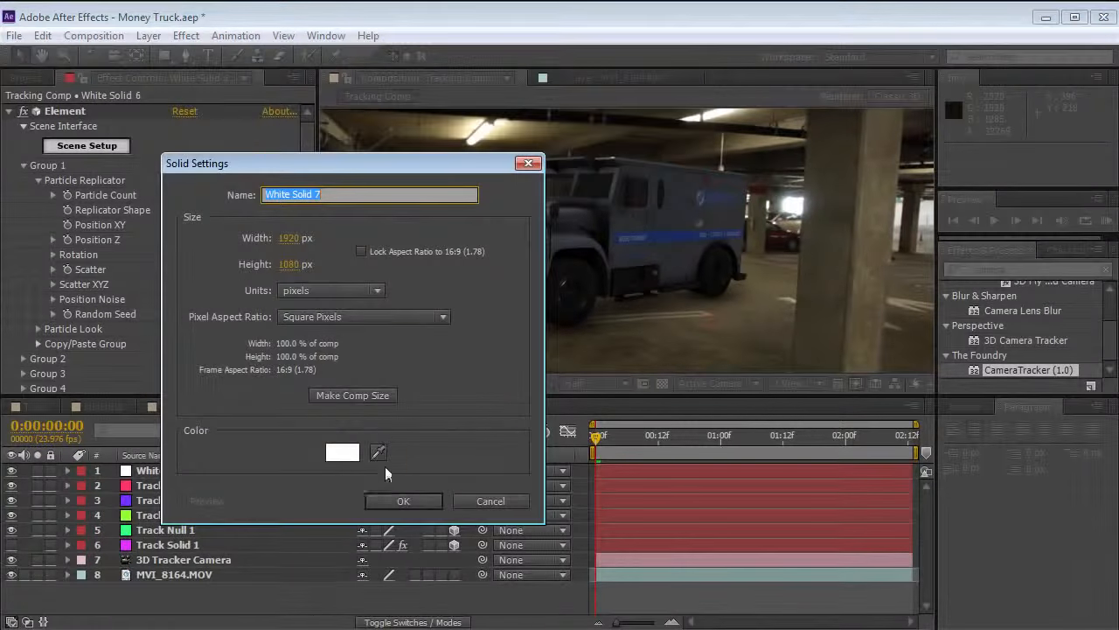
{"action": "left_click", "coordinate": [342, 452]}
{"action": "key", "text": "Return"}
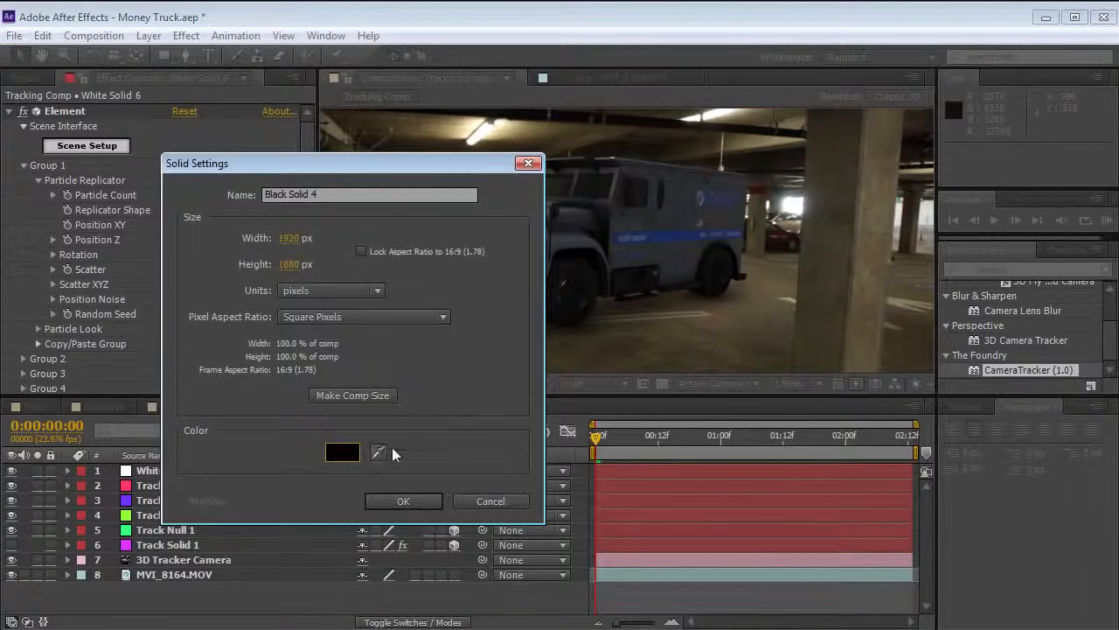
{"action": "key", "text": "Return"}
Step: Lay the black solid flat as a 3D layer at orientation 270, 0, 0 and move it below White Solid 6
{"action": "left_click", "coordinate": [185, 56]}
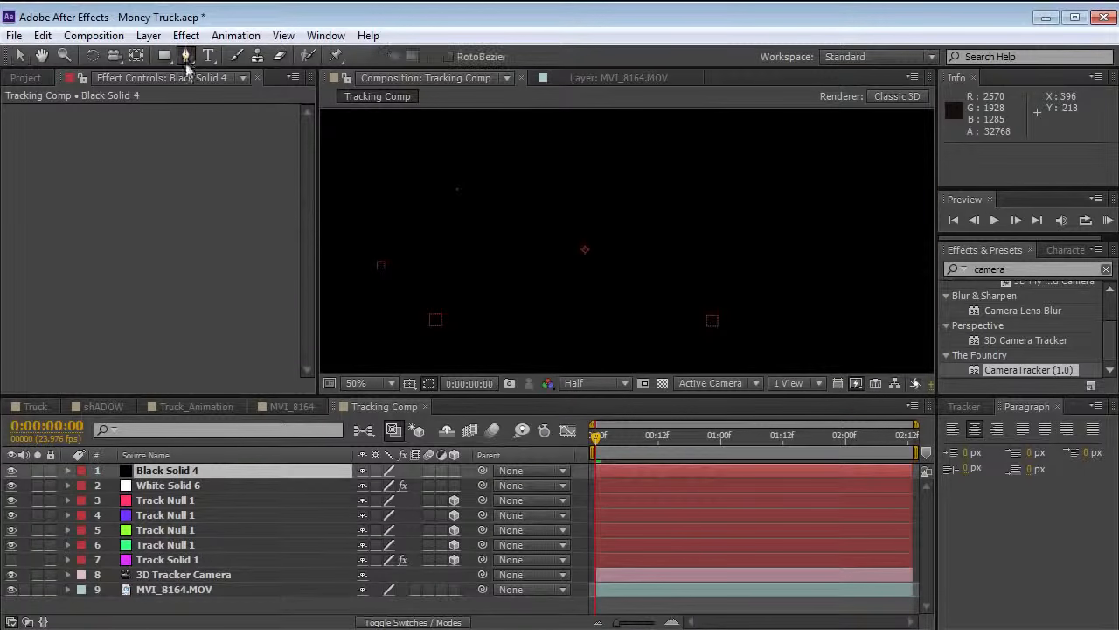
{"action": "left_click", "coordinate": [454, 471]}
{"action": "key", "text": "w"}
{"action": "left_click_drag", "start_coordinate": [578, 306], "coordinate": [612, 289]}
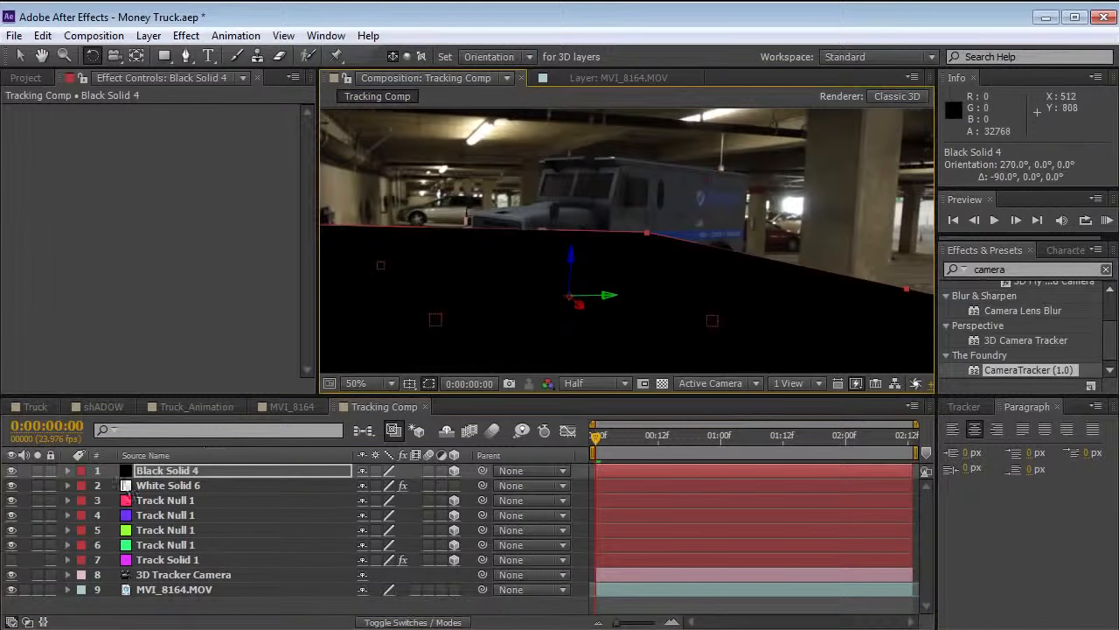
{"action": "left_click_drag", "start_coordinate": [158, 473], "coordinate": [162, 495]}
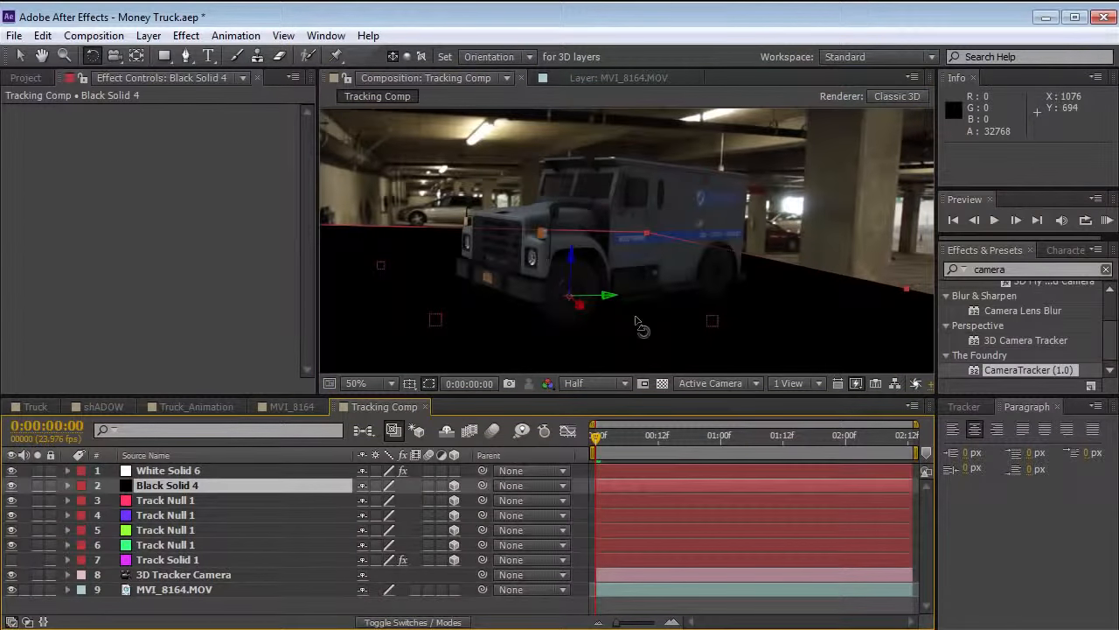
Step: Draw a four-point Pen mask on the black solid around the ground area under the truck and adjust its far corner
{"action": "left_click", "coordinate": [185, 55]}
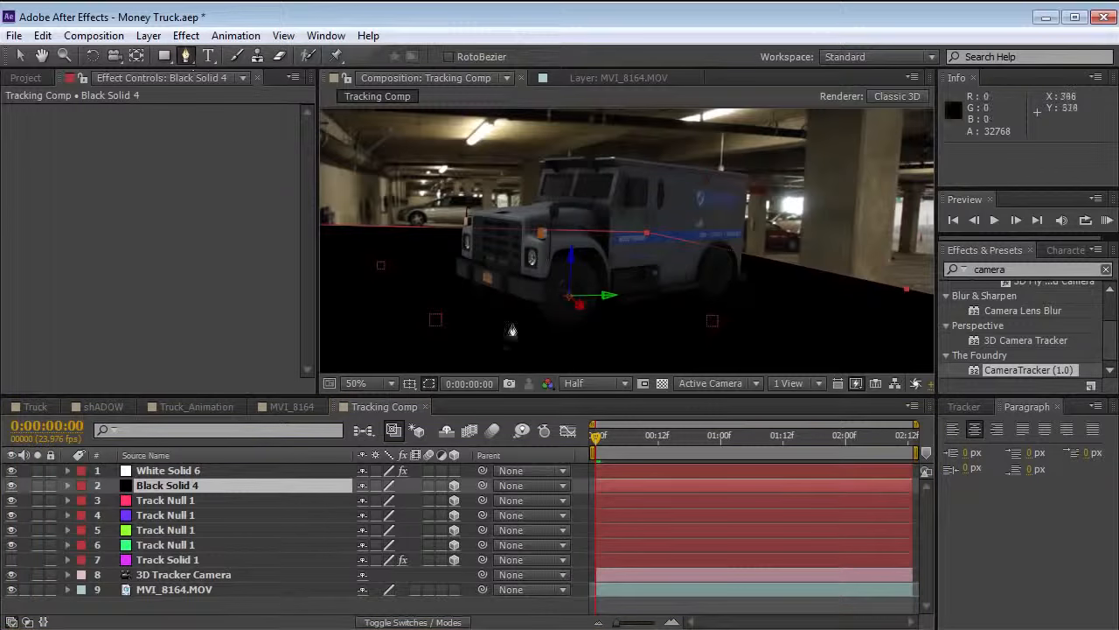
{"action": "left_click", "coordinate": [471, 296]}
{"action": "left_click", "coordinate": [562, 330]}
{"action": "left_click", "coordinate": [728, 295]}
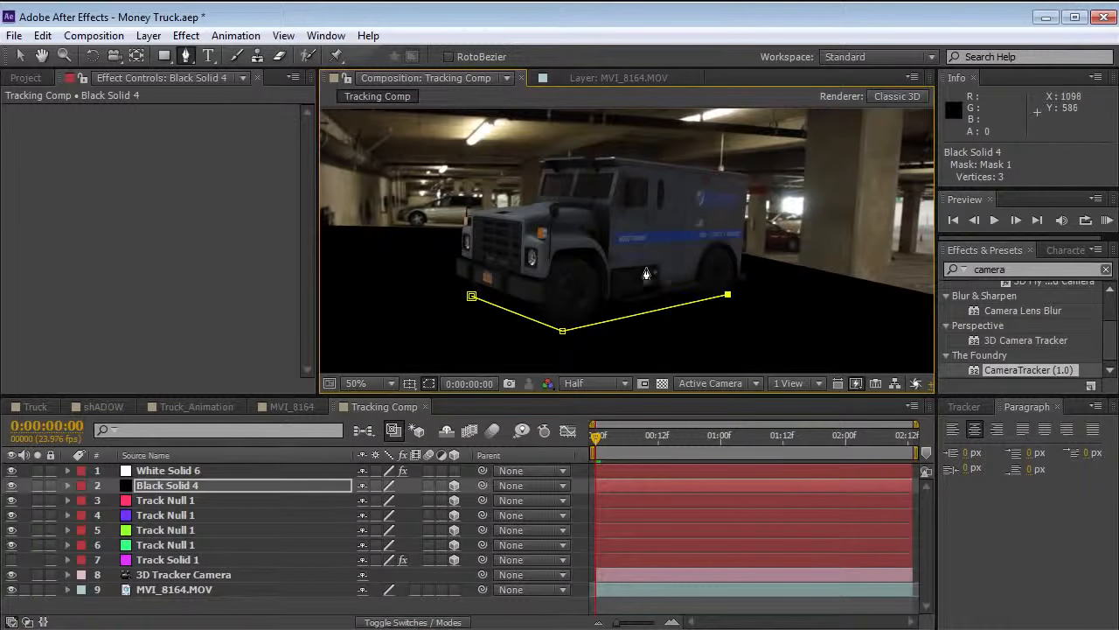
{"action": "left_click", "coordinate": [473, 295]}
{"action": "key", "text": "v"}
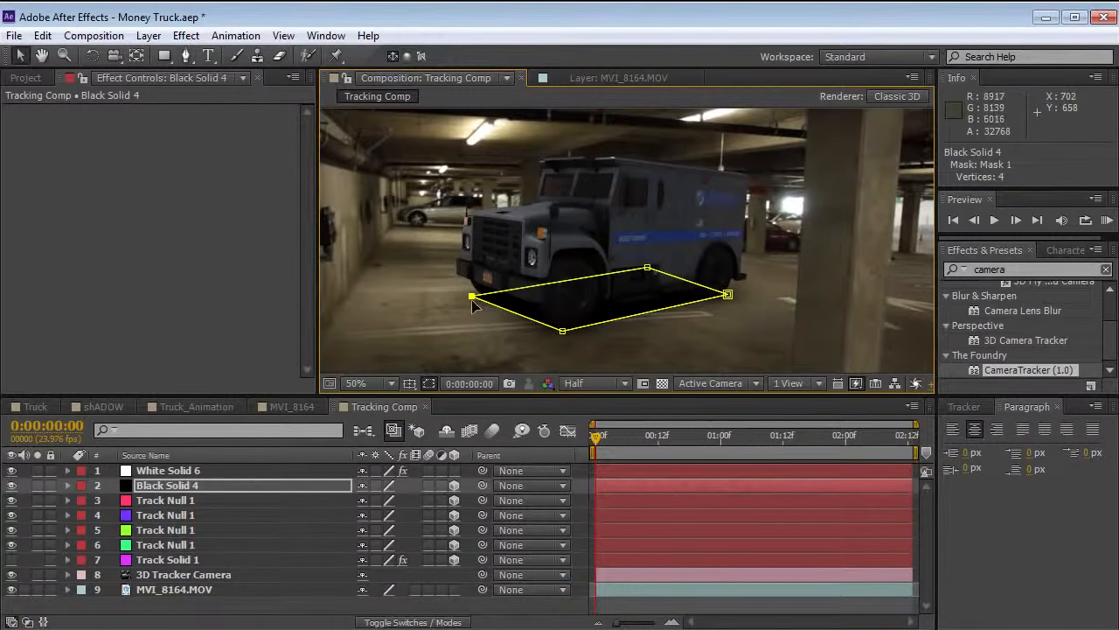
{"action": "left_click_drag", "start_coordinate": [647, 266], "coordinate": [654, 272]}
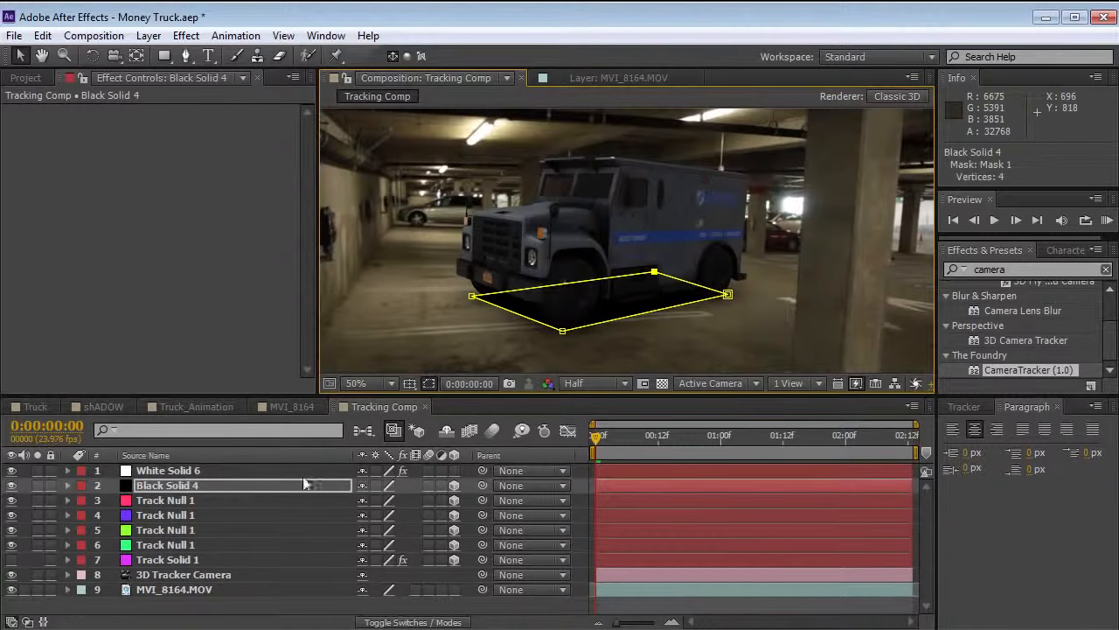
Step: Set the black solid's mask feather to 68 pixels and check the contact shadow at frame 19
{"action": "key", "text": "f"}
{"action": "left_click_drag", "start_coordinate": [397, 515], "coordinate": [436, 514]}
{"action": "left_click", "coordinate": [648, 504]}
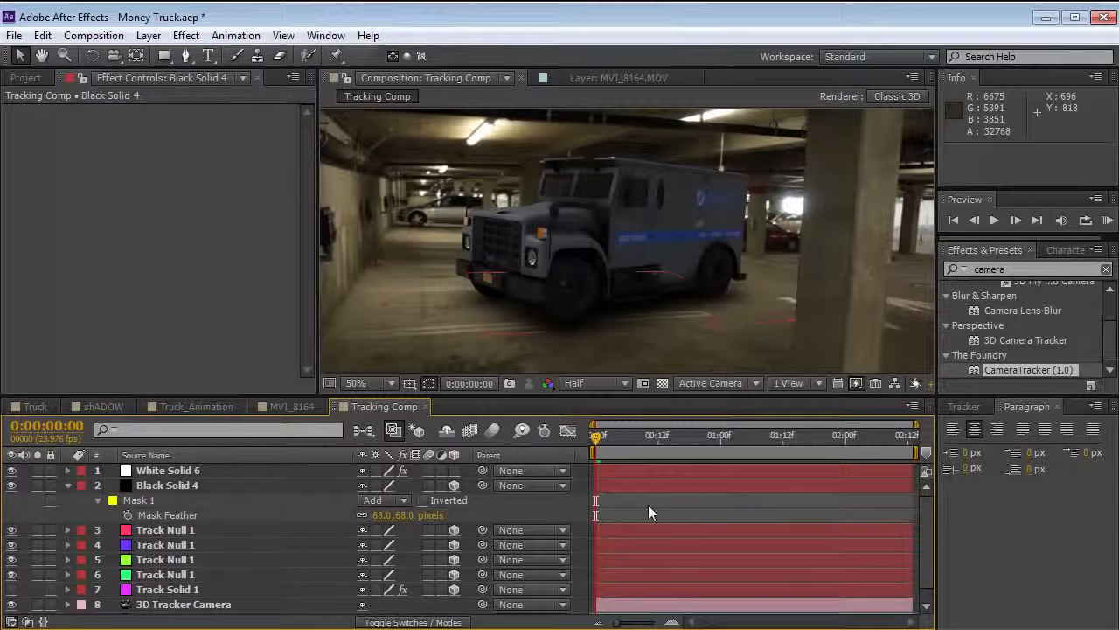
{"action": "left_click", "coordinate": [562, 322]}
{"action": "left_click", "coordinate": [638, 496]}
{"action": "left_click_drag", "start_coordinate": [616, 433], "coordinate": [695, 443]}
Step: Disable ambient occlusion in the render settings of Element on White Solid 6
{"action": "left_click", "coordinate": [159, 473]}
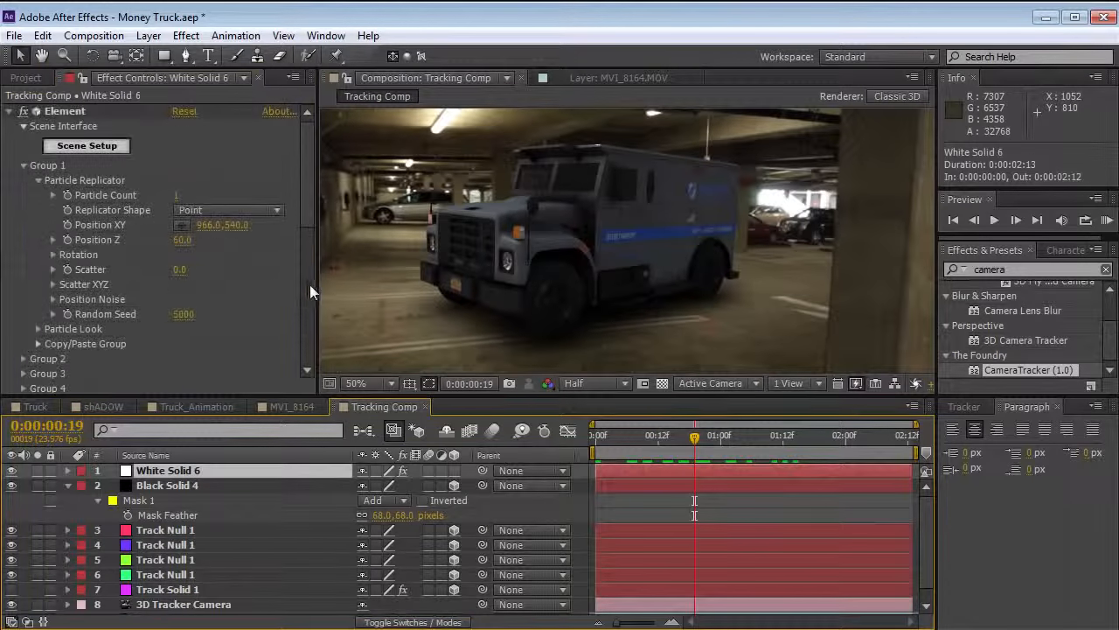
{"action": "scroll", "coordinate": [310, 284], "scroll_direction": "down", "scroll_amount": 10}
{"action": "left_click", "coordinate": [179, 177]}
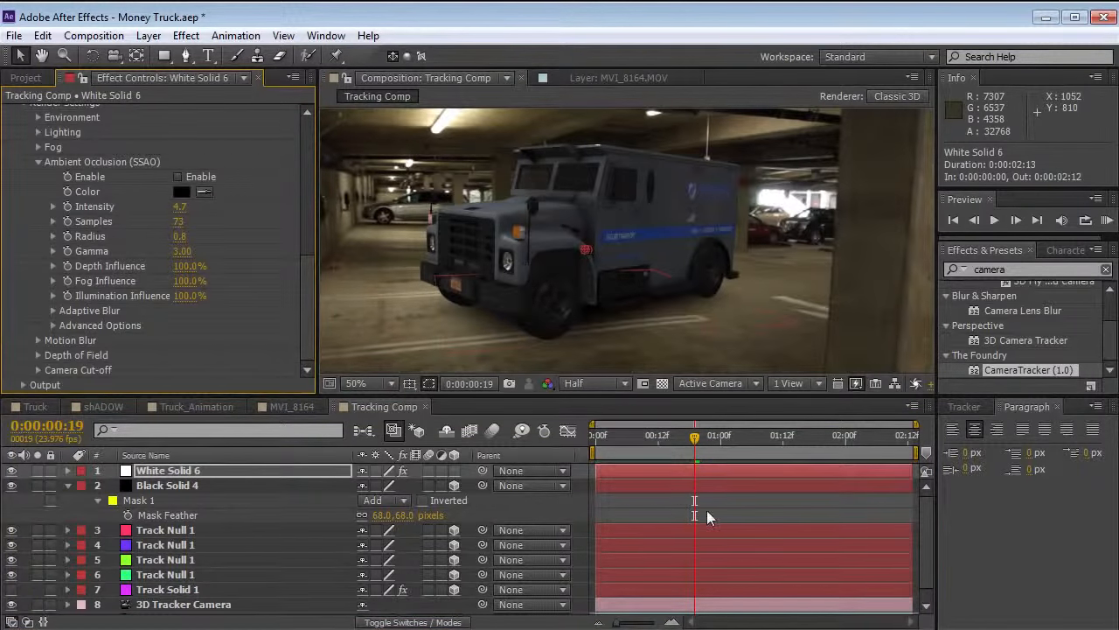
Step: Set the black solid's mask feather to 51 pixels and its mask expansion to 18 pixels, checking the first frame
{"action": "left_click", "coordinate": [647, 486]}
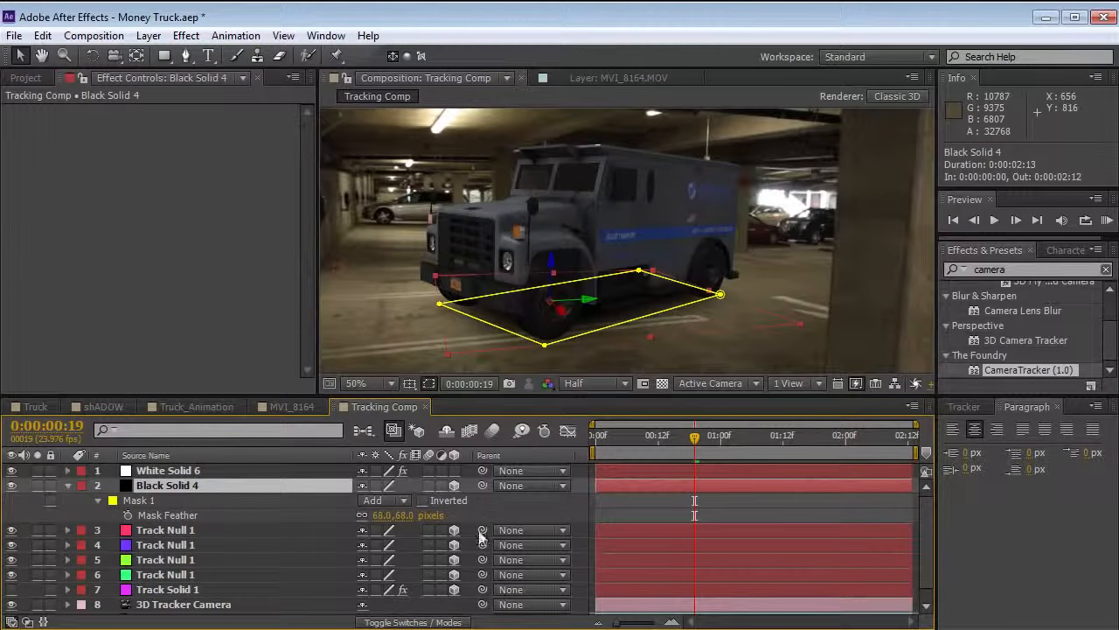
{"action": "key", "text": "m"}
{"action": "key", "text": "m"}
{"action": "left_click_drag", "start_coordinate": [368, 561], "coordinate": [393, 527]}
{"action": "left_click", "coordinate": [673, 516]}
{"action": "left_click_drag", "start_coordinate": [703, 434], "coordinate": [567, 452]}
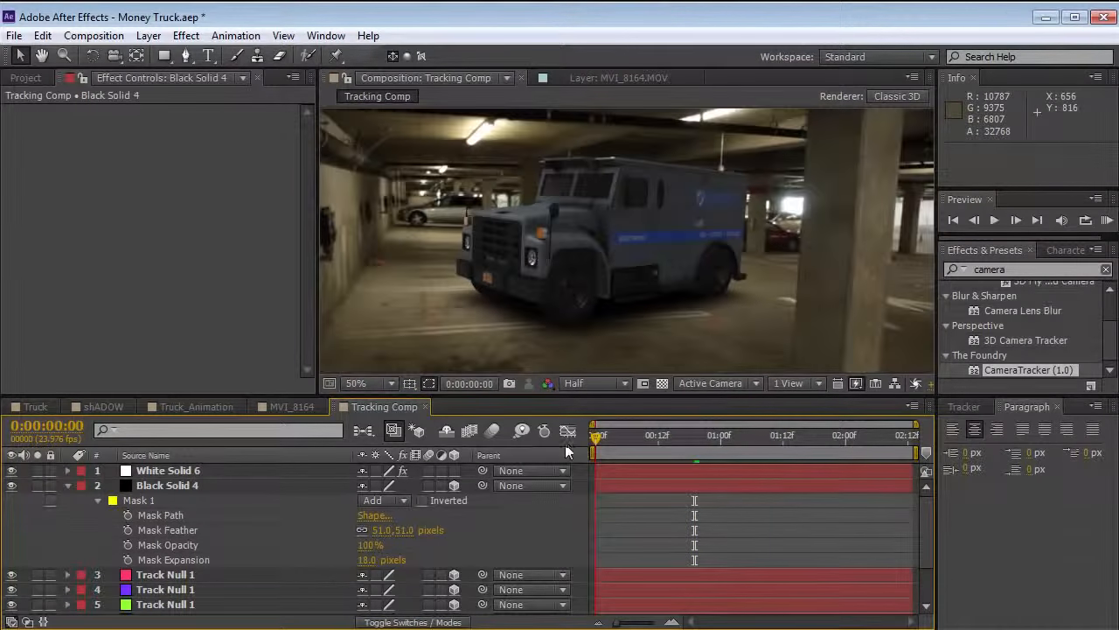
Step: Reduce the black solid's opacity to 89%, judging the shadow at frame 8
{"action": "left_click_drag", "start_coordinate": [651, 435], "coordinate": [636, 483]}
{"action": "left_click", "coordinate": [636, 486]}
{"action": "key", "text": "t"}
{"action": "left_click_drag", "start_coordinate": [369, 502], "coordinate": [360, 503]}
{"action": "left_click", "coordinate": [616, 487]}
Step: Enable ambient occlusion again in the render settings of Element on White Solid 6
{"action": "left_click", "coordinate": [612, 473]}
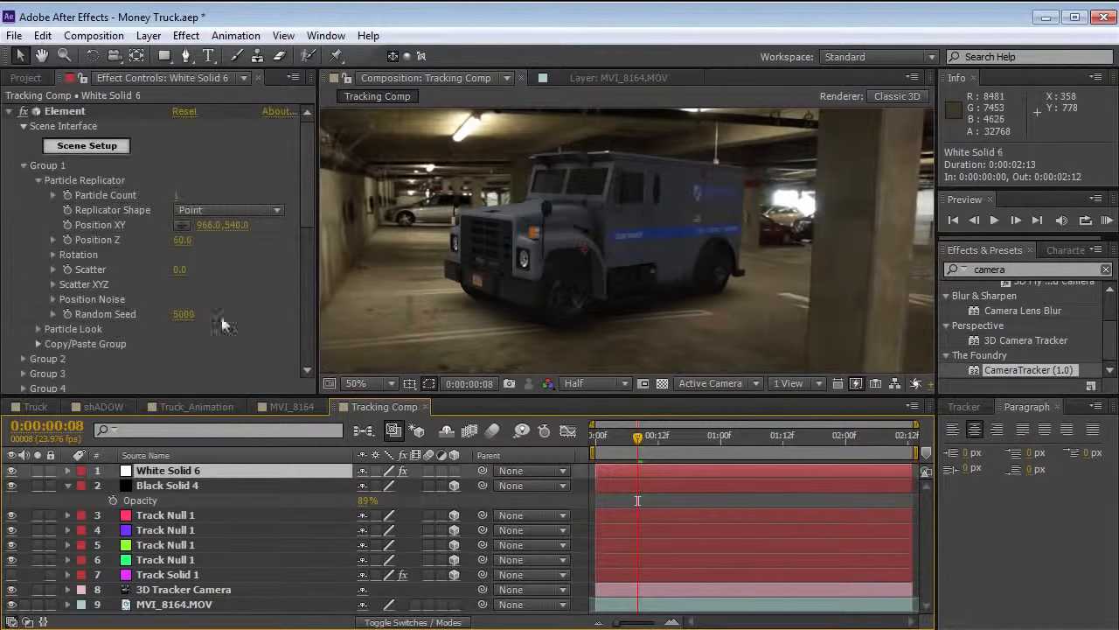
{"action": "scroll", "coordinate": [304, 271], "scroll_direction": "down", "scroll_amount": 10}
{"action": "left_click", "coordinate": [180, 208]}
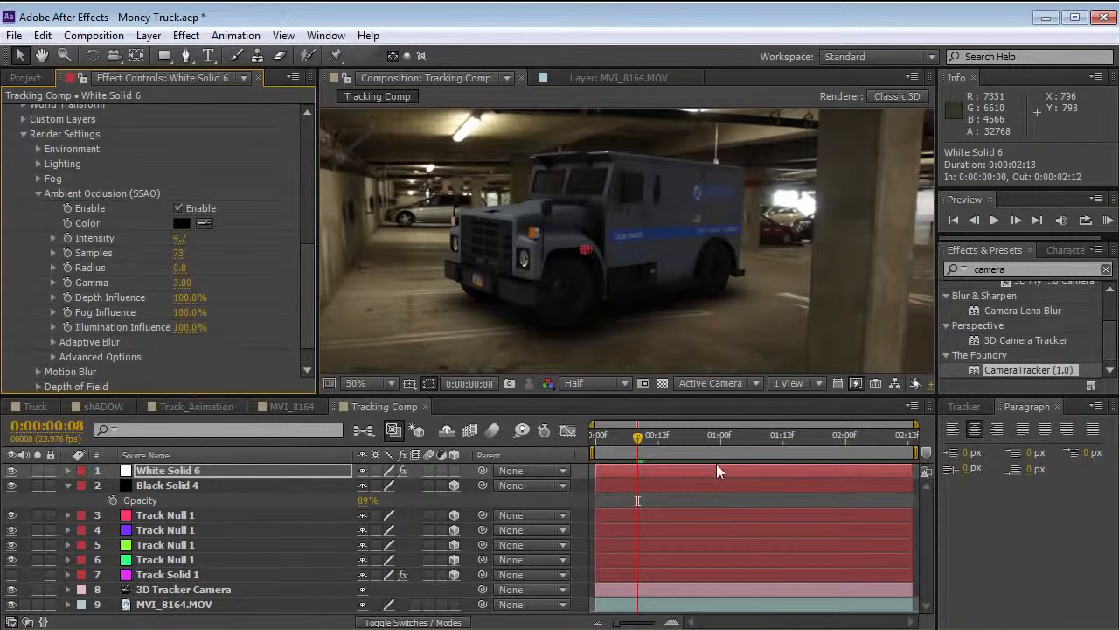
{"action": "left_click", "coordinate": [695, 497]}
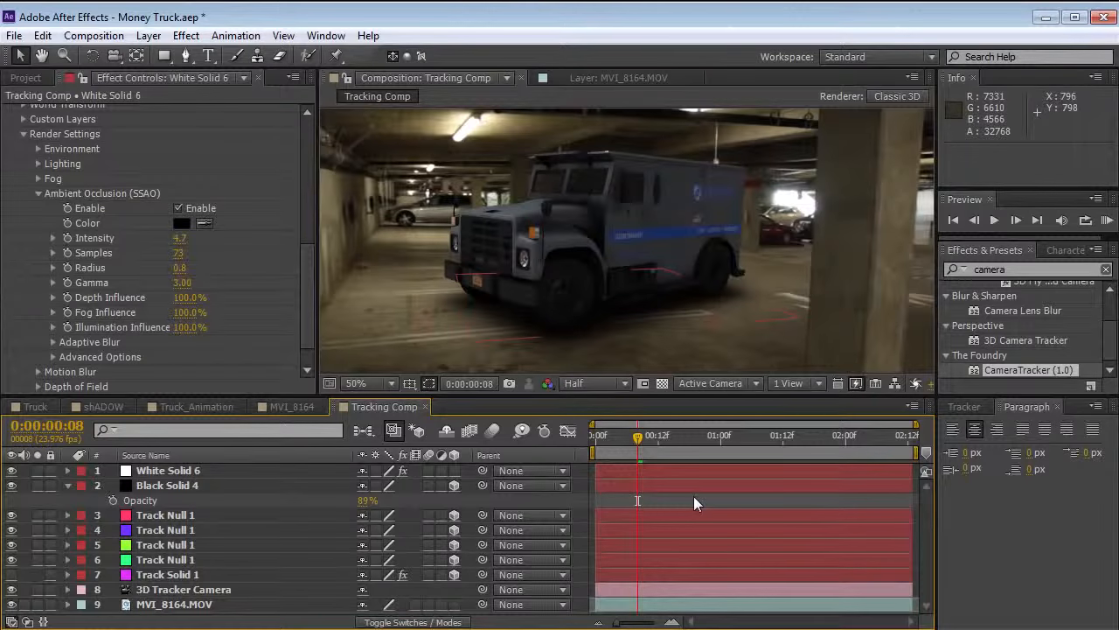
Step: Delete the Black Solid 4 layer and rename the White Solid 6 layer as Element
{"action": "left_click", "coordinate": [178, 490]}
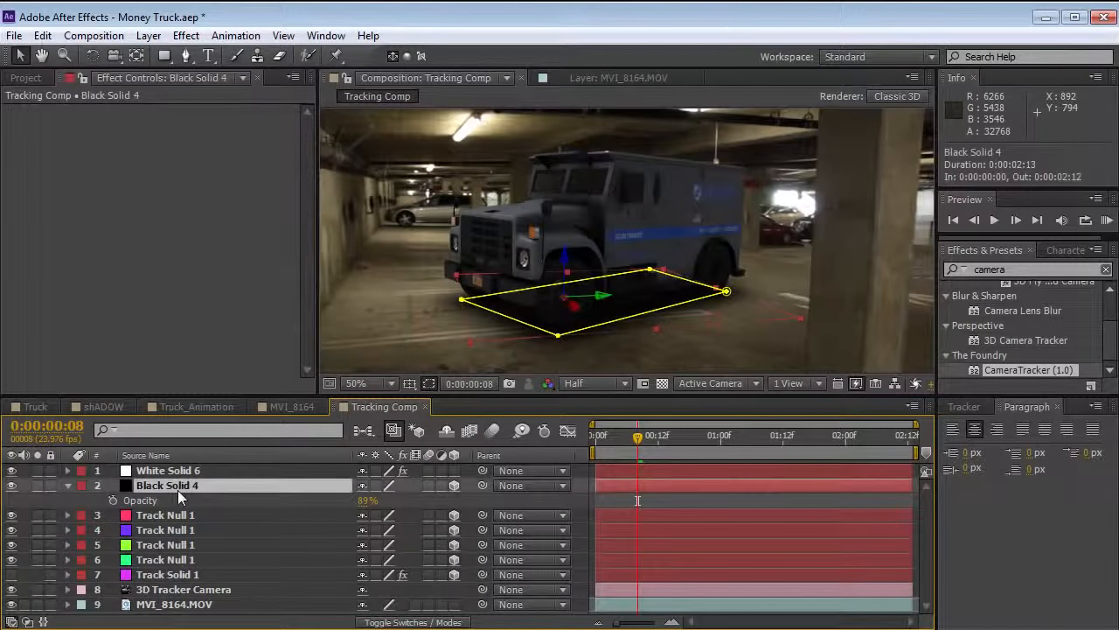
{"action": "key", "text": "Delete"}
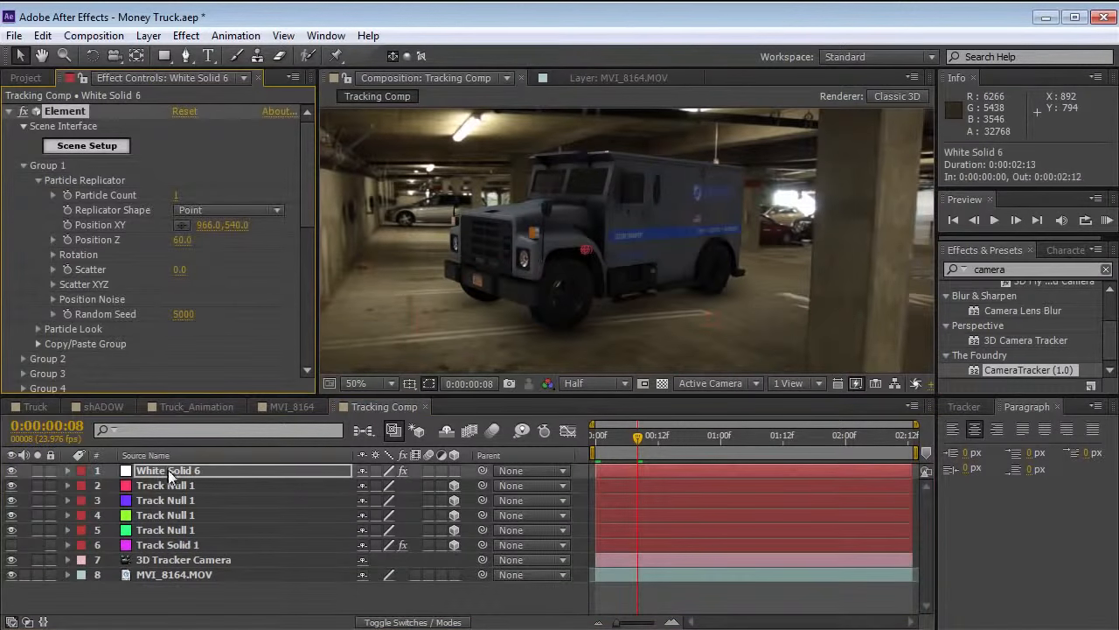
{"action": "key", "text": "Return"}
{"action": "type", "text": "Elemen"}
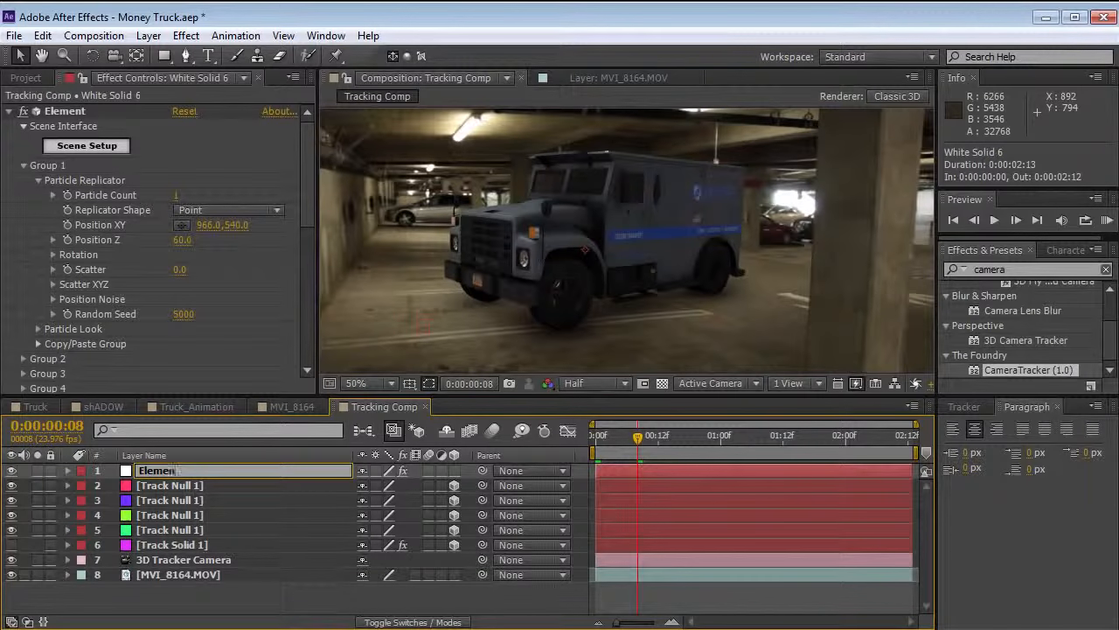
{"action": "type", "text": "t"}
{"action": "key", "text": "Return"}
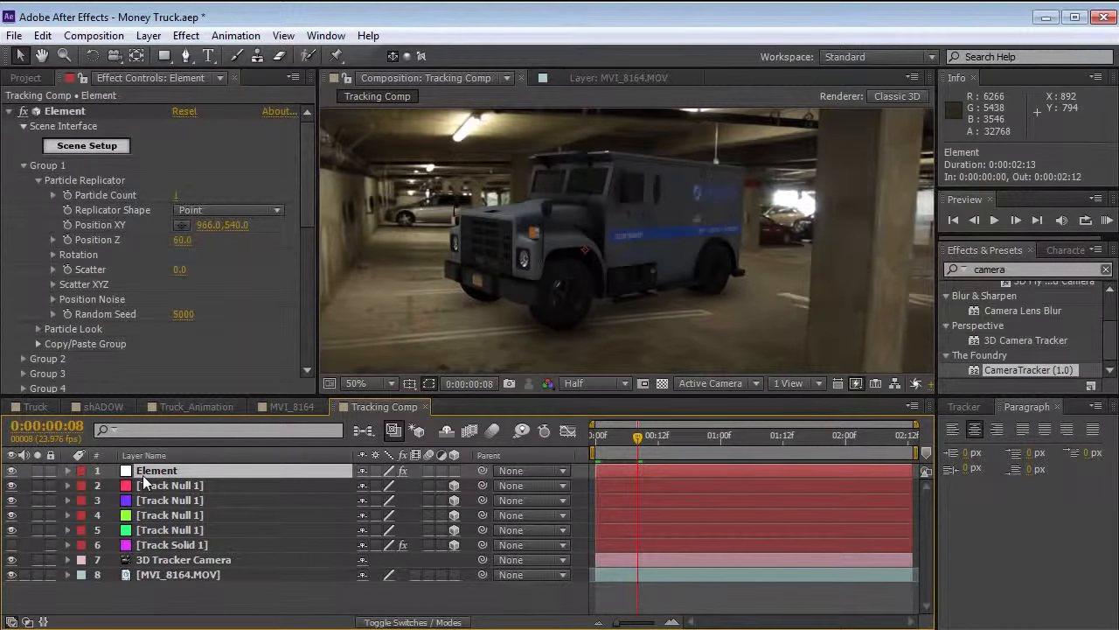
Step: Duplicate the Element layer and pre-compose the copy as "E Shadow", moving all attributes into the new composition
{"action": "left_click", "coordinate": [43, 36]}
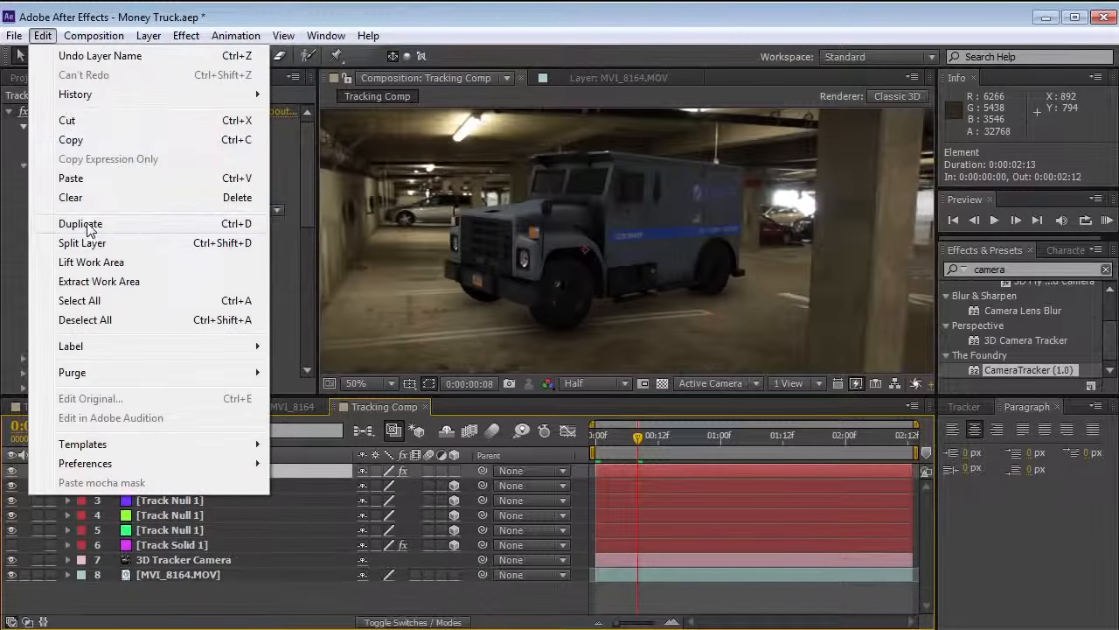
{"action": "left_click", "coordinate": [87, 221]}
{"action": "left_click", "coordinate": [94, 36]}
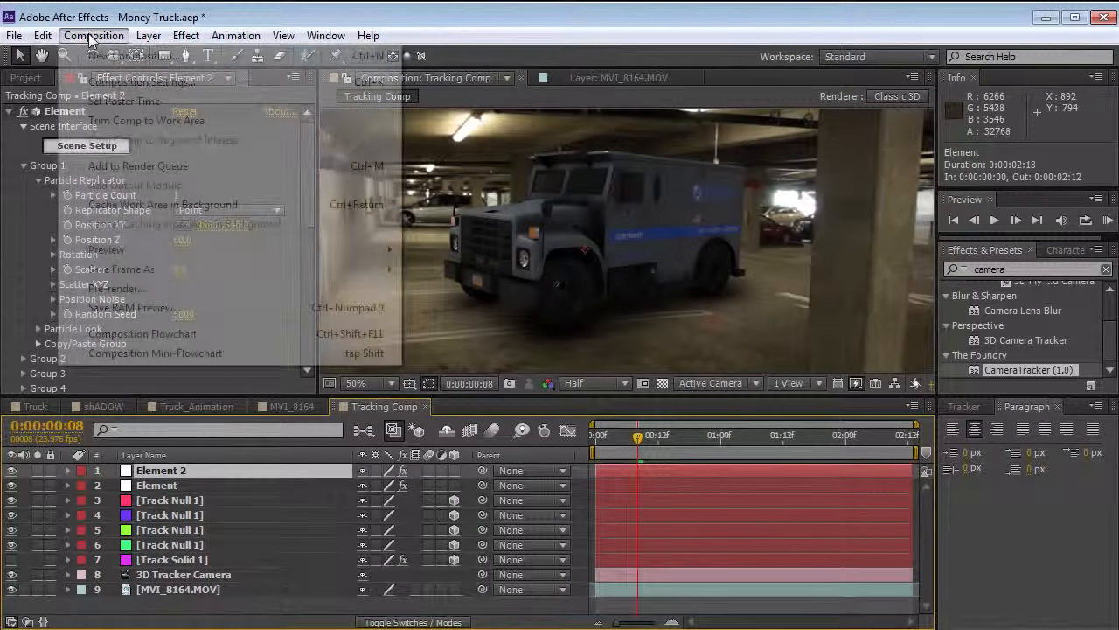
{"action": "left_click", "coordinate": [150, 37]}
{"action": "left_click", "coordinate": [150, 37]}
{"action": "left_click", "coordinate": [200, 628]}
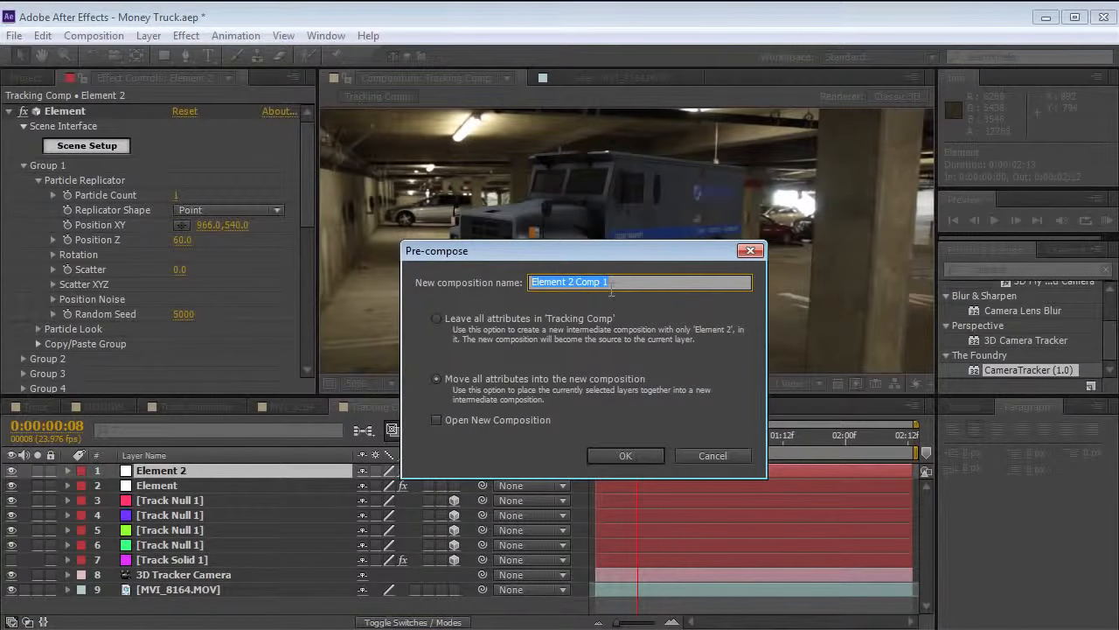
{"action": "type", "text": "E Shadow"}
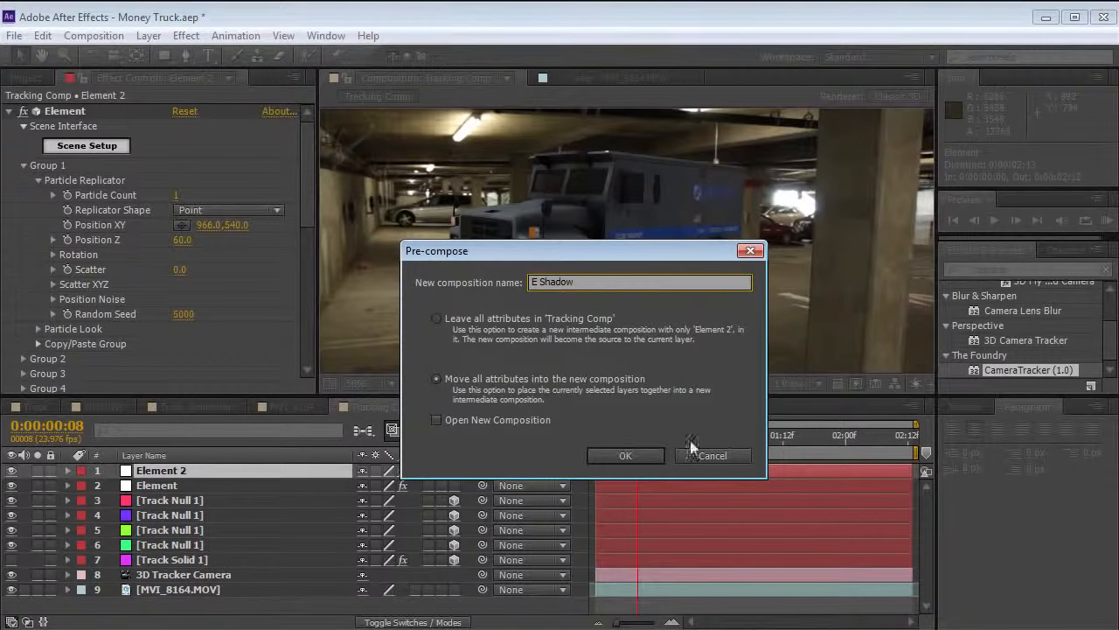
{"action": "left_click", "coordinate": [630, 454]}
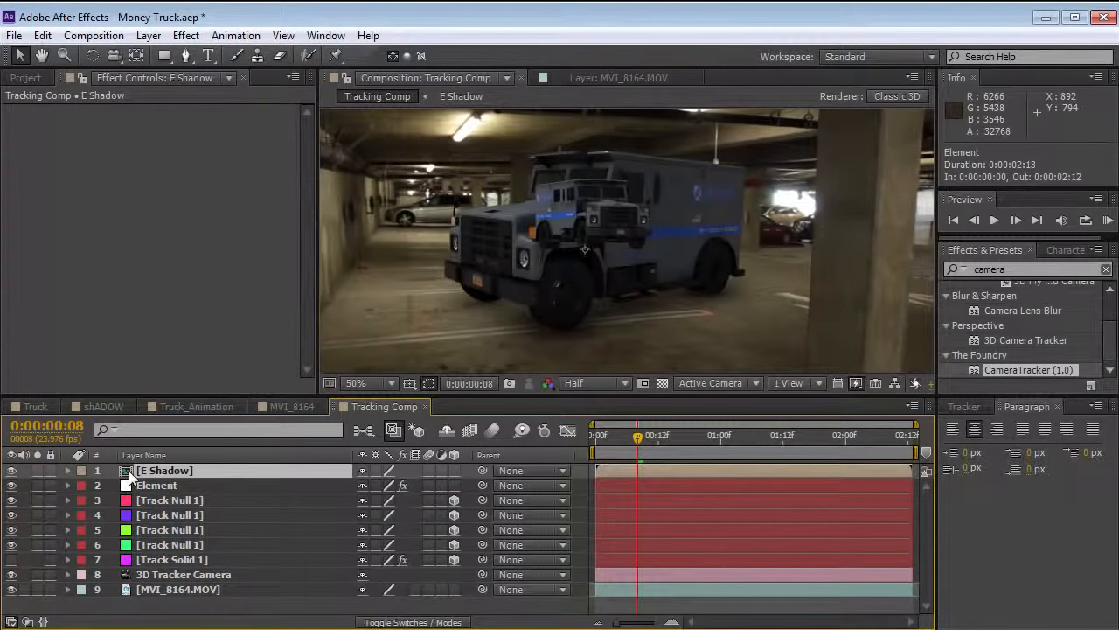
Step: Open the E Shadow composition and remove the plane model from the Element 2 layer's scene setup
{"action": "double_click", "coordinate": [127, 471]}
{"action": "left_click", "coordinate": [650, 473]}
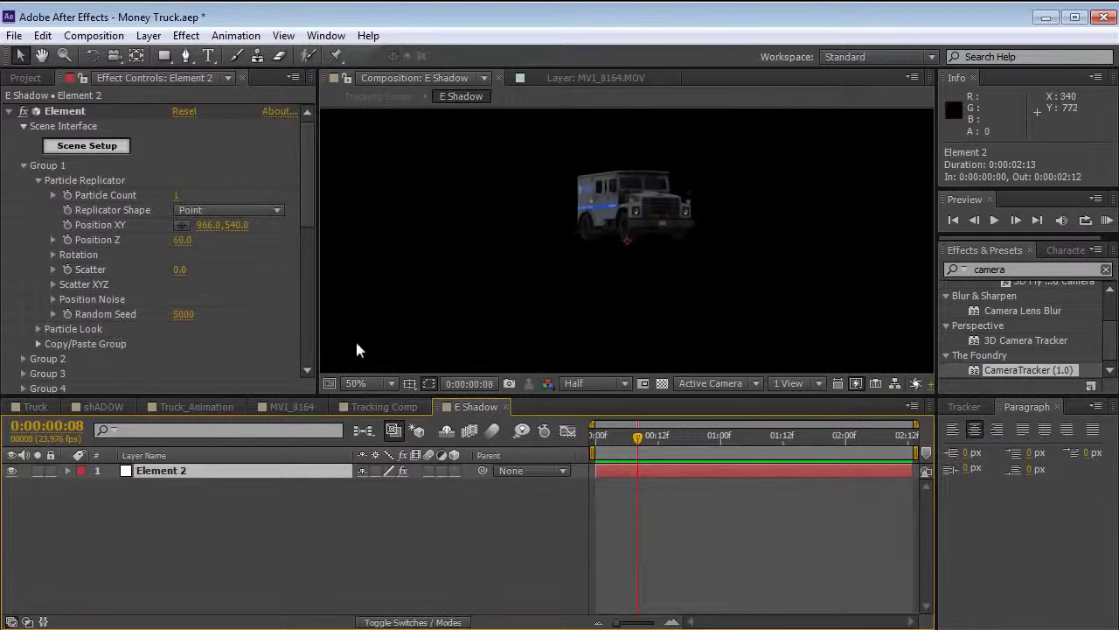
{"action": "left_click", "coordinate": [83, 149]}
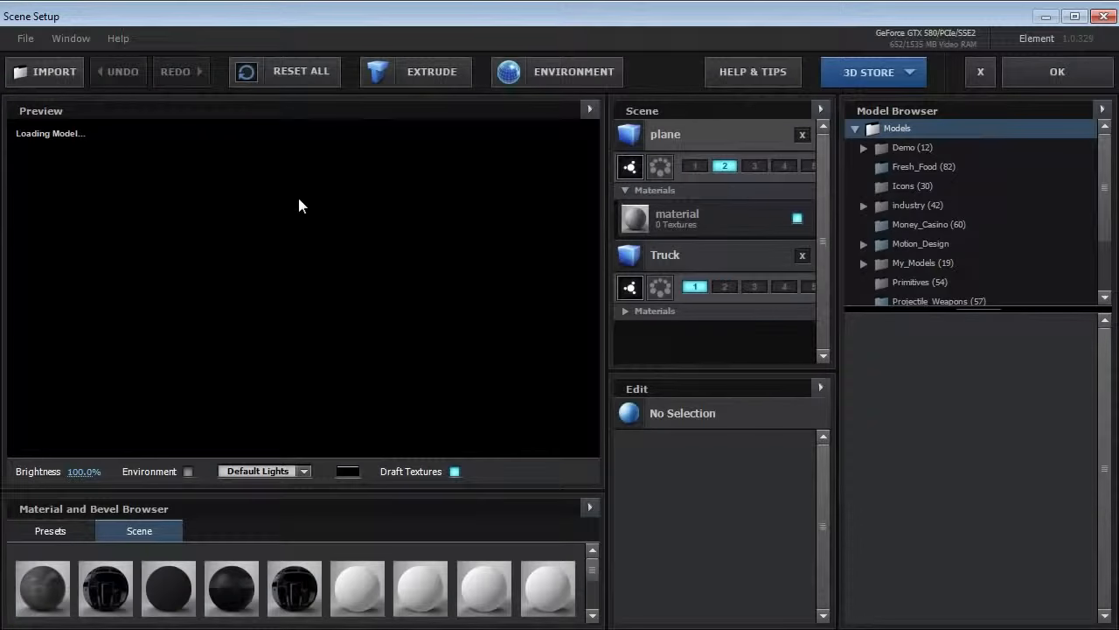
{"action": "left_click", "coordinate": [727, 134]}
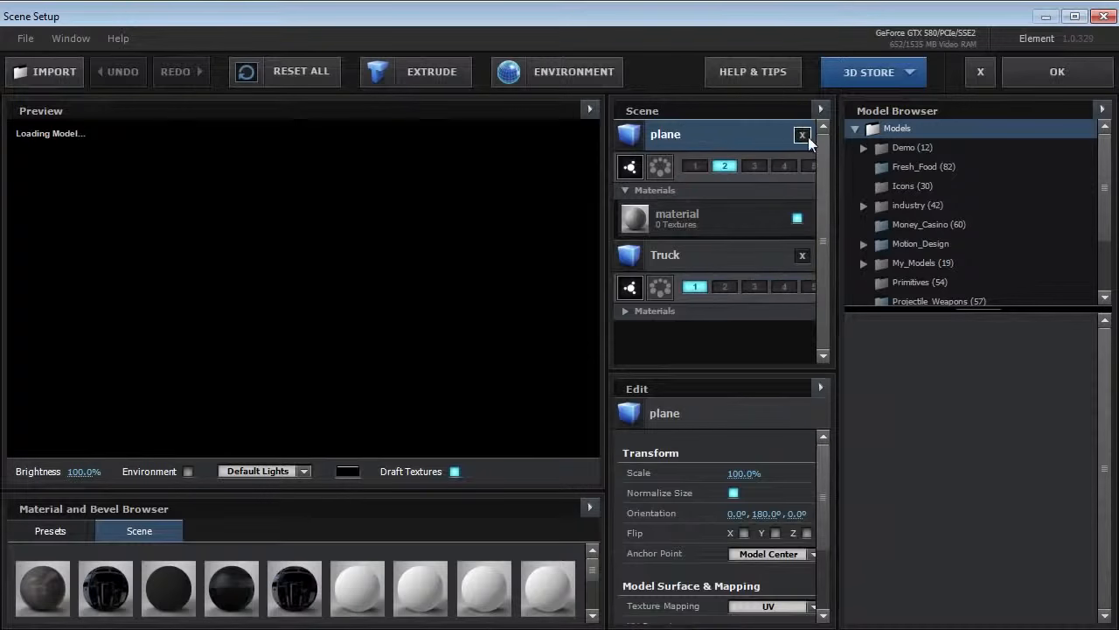
{"action": "left_click", "coordinate": [802, 134]}
Step: Create a new default material and apply it to the whole Truck model
{"action": "left_click", "coordinate": [705, 131]}
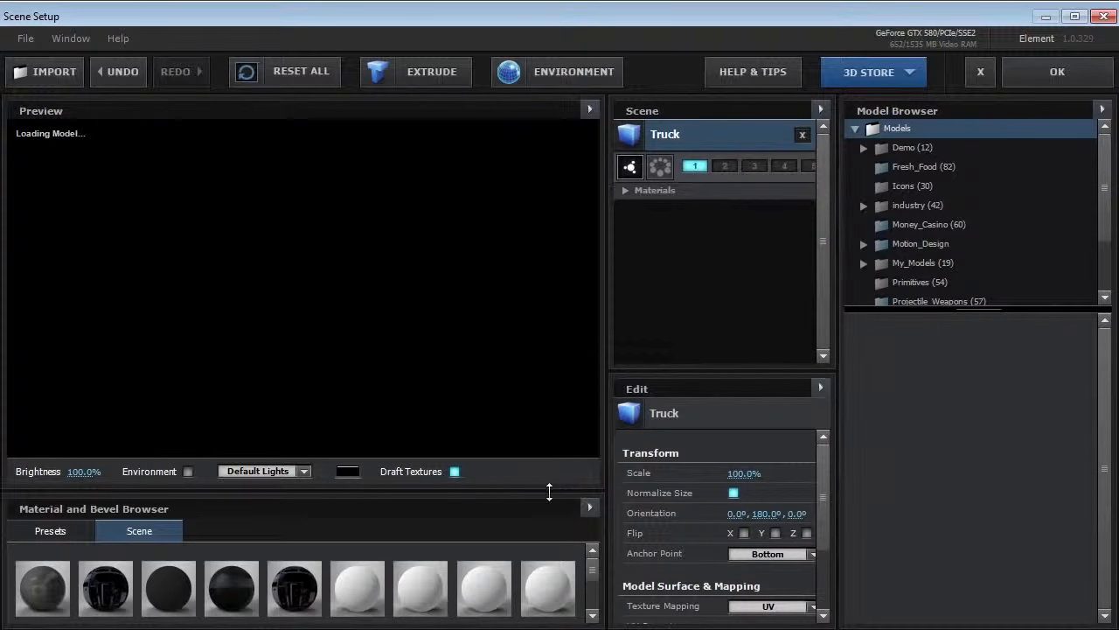
{"action": "left_click", "coordinate": [590, 509]}
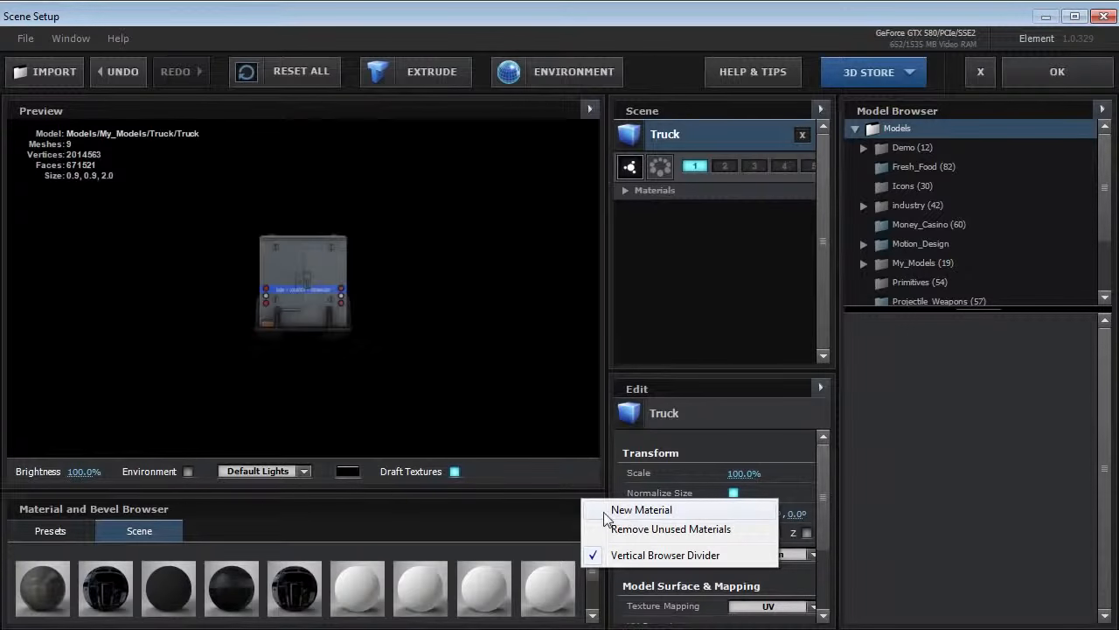
{"action": "left_click", "coordinate": [623, 513]}
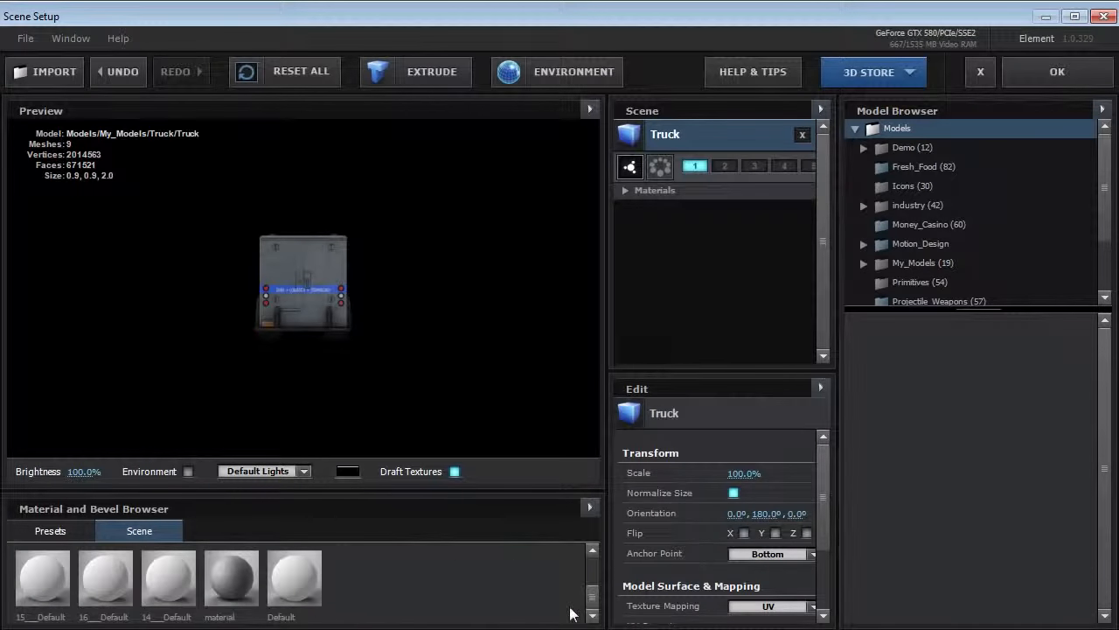
{"action": "left_click", "coordinate": [296, 597]}
{"action": "left_click_drag", "start_coordinate": [284, 581], "coordinate": [160, 257]}
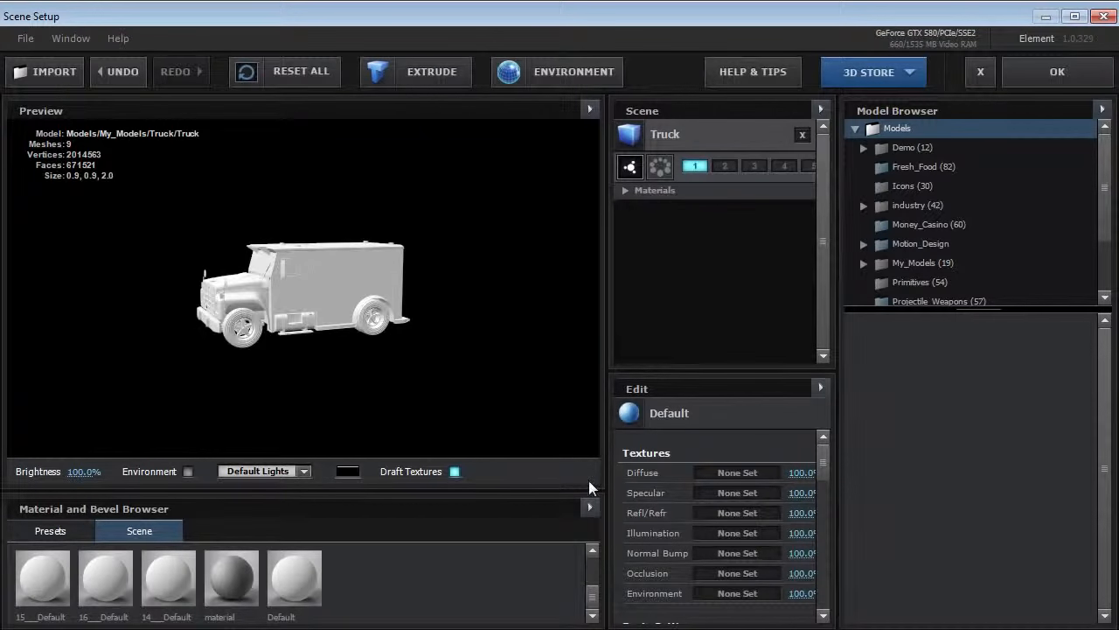
Step: Set the Default material's illumination intensity to 100% and accept the scene setup
{"action": "left_click_drag", "start_coordinate": [827, 468], "coordinate": [827, 503]}
{"action": "left_click", "coordinate": [728, 488]}
{"action": "left_click_drag", "start_coordinate": [669, 387], "coordinate": [692, 295]}
{"action": "left_click", "coordinate": [897, 512]}
{"action": "left_click_drag", "start_coordinate": [827, 503], "coordinate": [825, 555]}
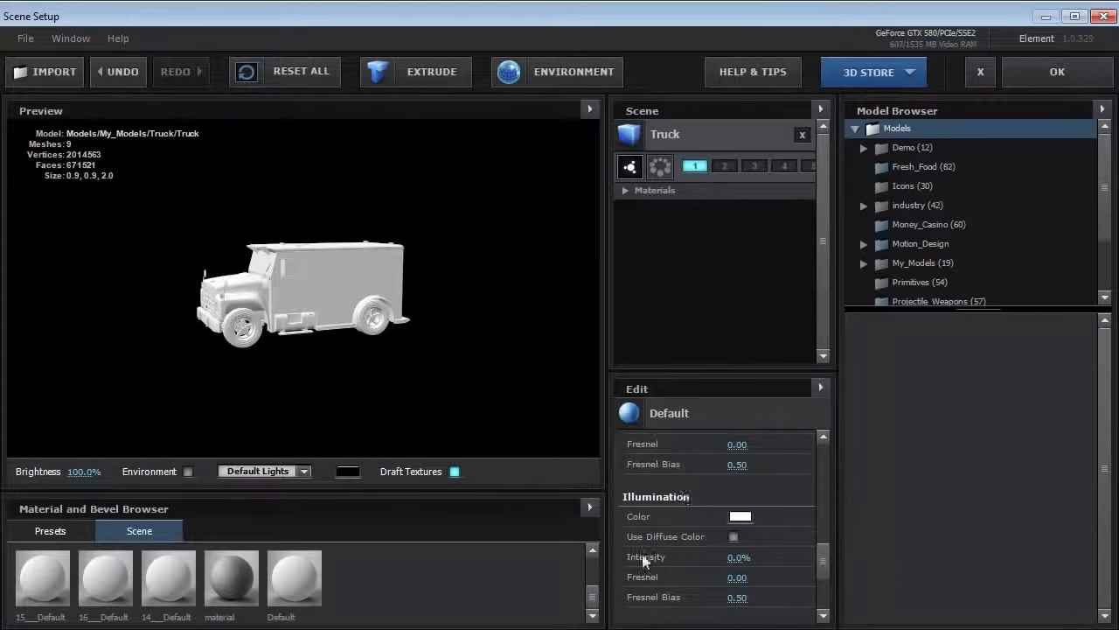
{"action": "left_click", "coordinate": [734, 557]}
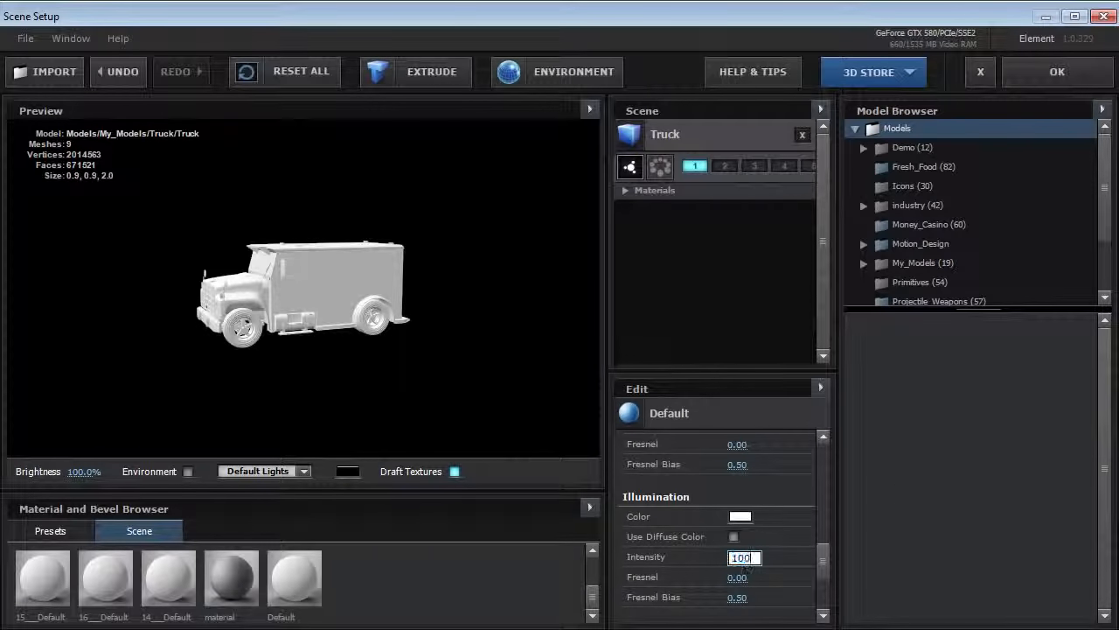
{"action": "type", "text": "100"}
{"action": "key", "text": "Return"}
{"action": "left_click_drag", "start_coordinate": [389, 262], "coordinate": [207, 349]}
{"action": "left_click", "coordinate": [1056, 74]}
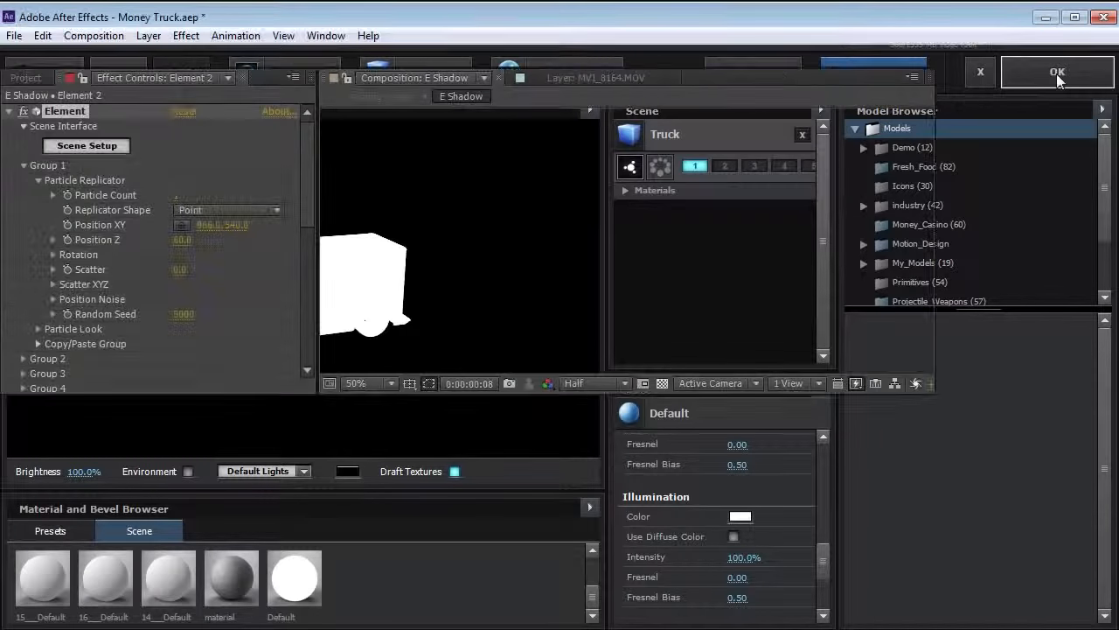
Step: Add a two-node camera with the 200mm preset to the E Shadow composition
{"action": "left_click", "coordinate": [149, 36]}
{"action": "mouse_move", "coordinate": [149, 58]}
{"action": "left_click", "coordinate": [494, 115]}
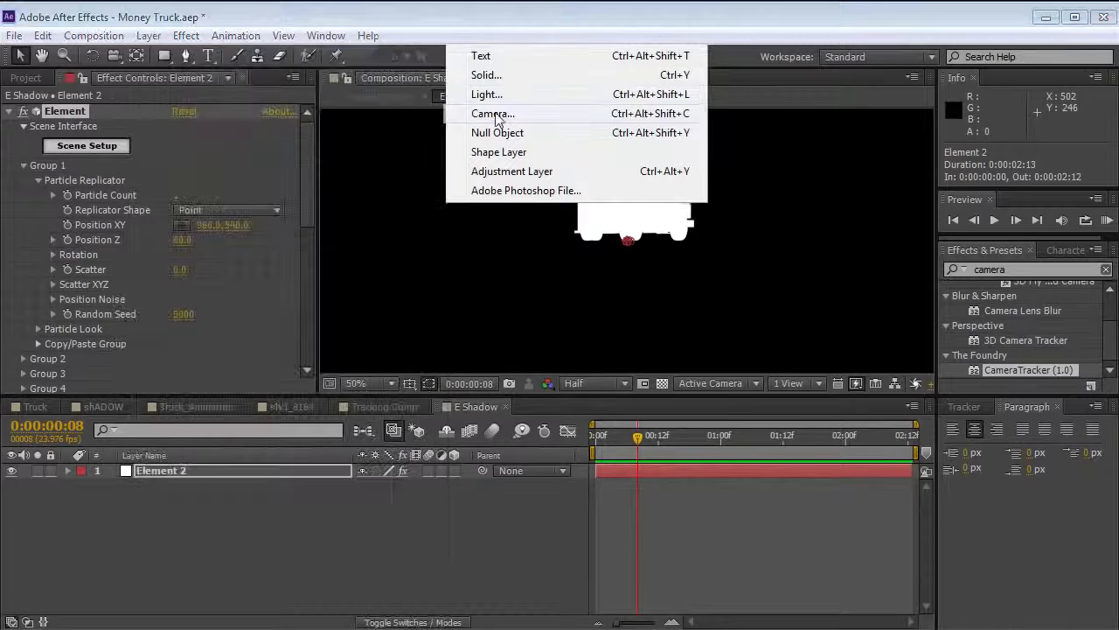
{"action": "left_click", "coordinate": [525, 234]}
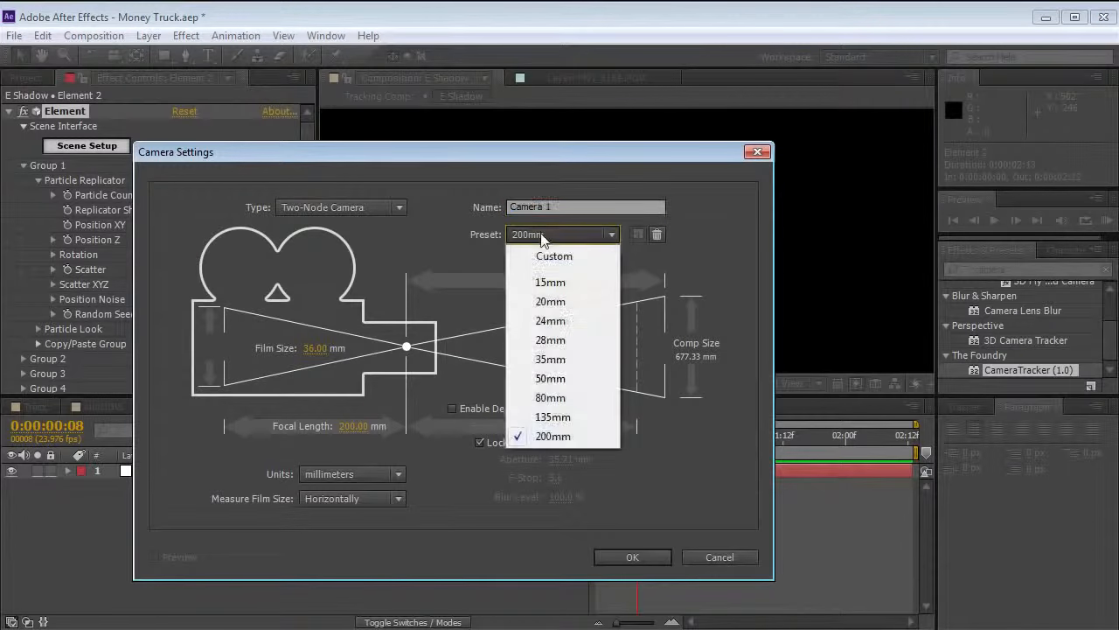
{"action": "left_click", "coordinate": [565, 436]}
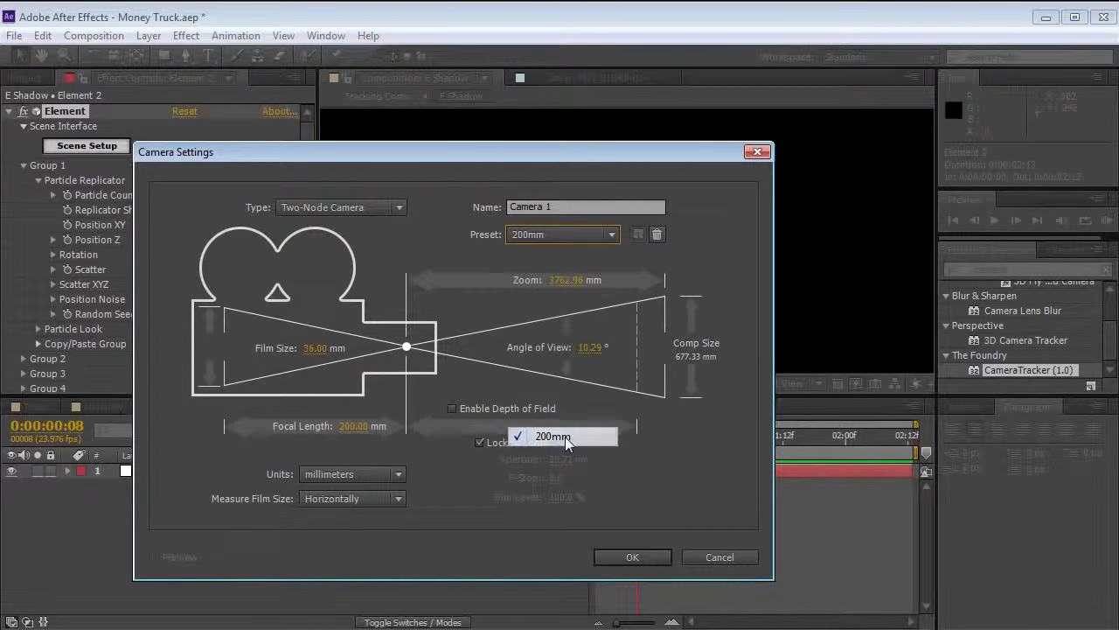
{"action": "left_click", "coordinate": [632, 556]}
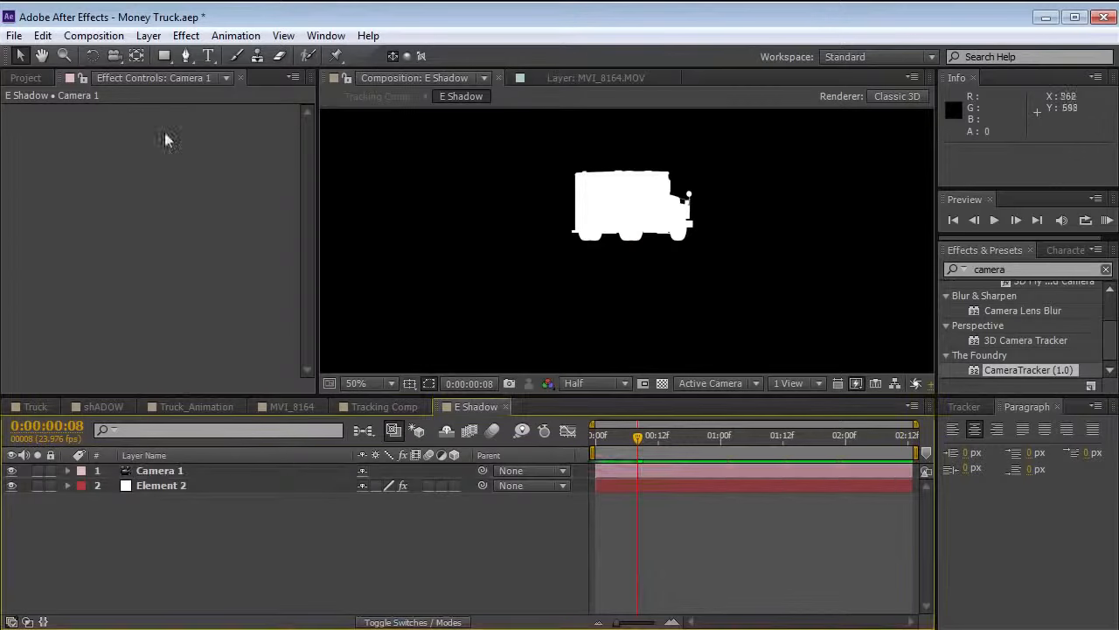
Step: Orbit the camera to face the truck's underside straight on and set Camera 1's Z Rotation to 114° so the truck lies horizontally
{"action": "left_click", "coordinate": [113, 56]}
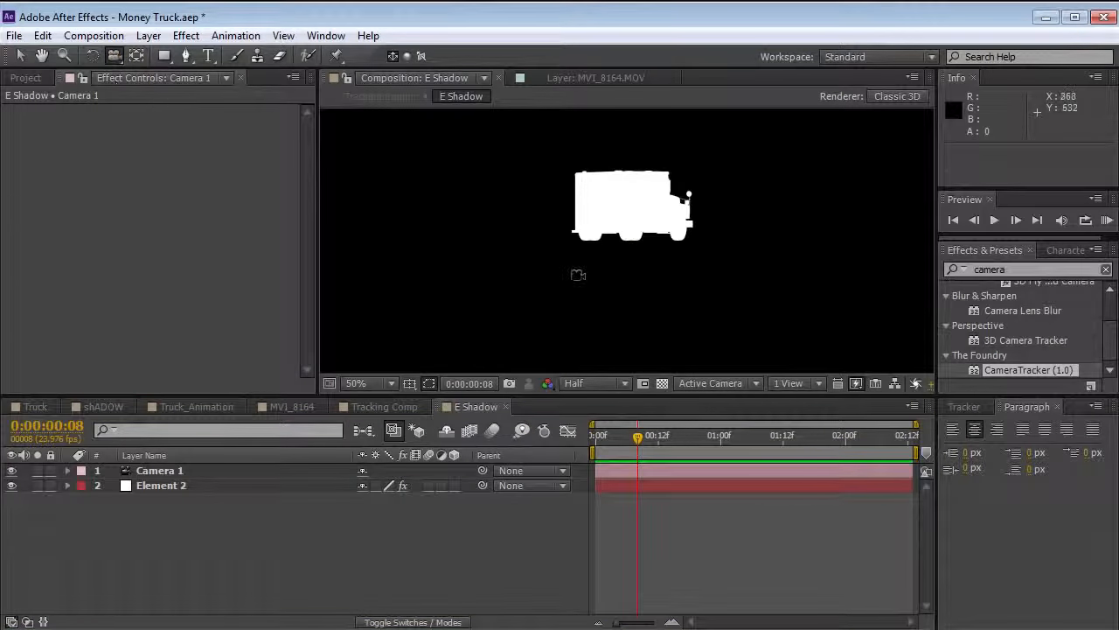
{"action": "left_click_drag", "start_coordinate": [590, 315], "coordinate": [577, 157]}
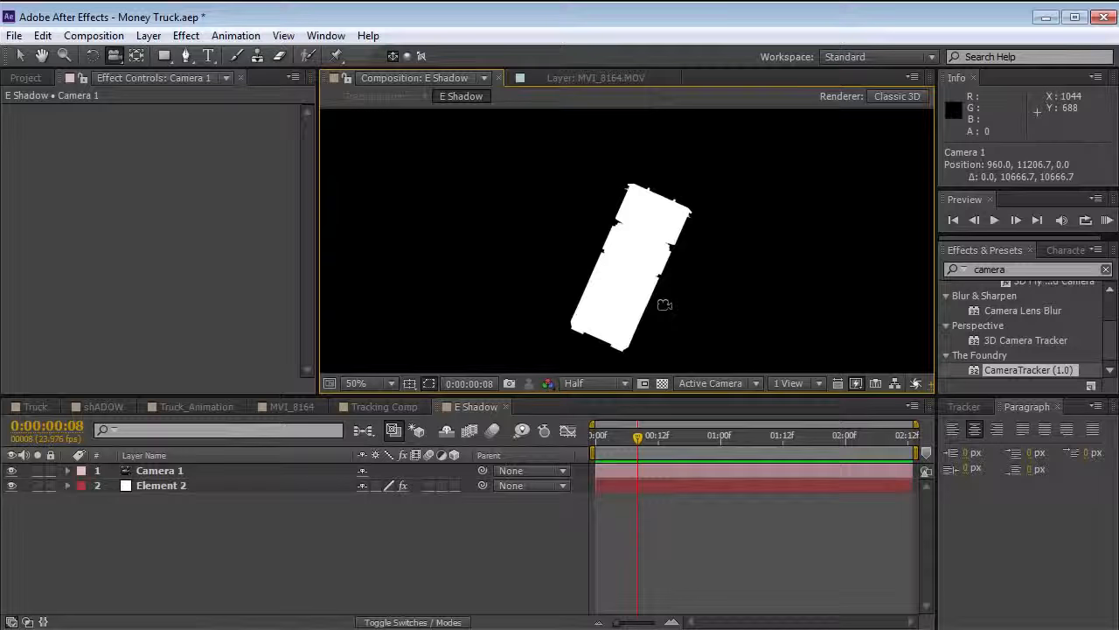
{"action": "key", "text": "grave"}
{"action": "key", "text": "grave"}
{"action": "key", "text": "r"}
{"action": "key", "text": "comma"}
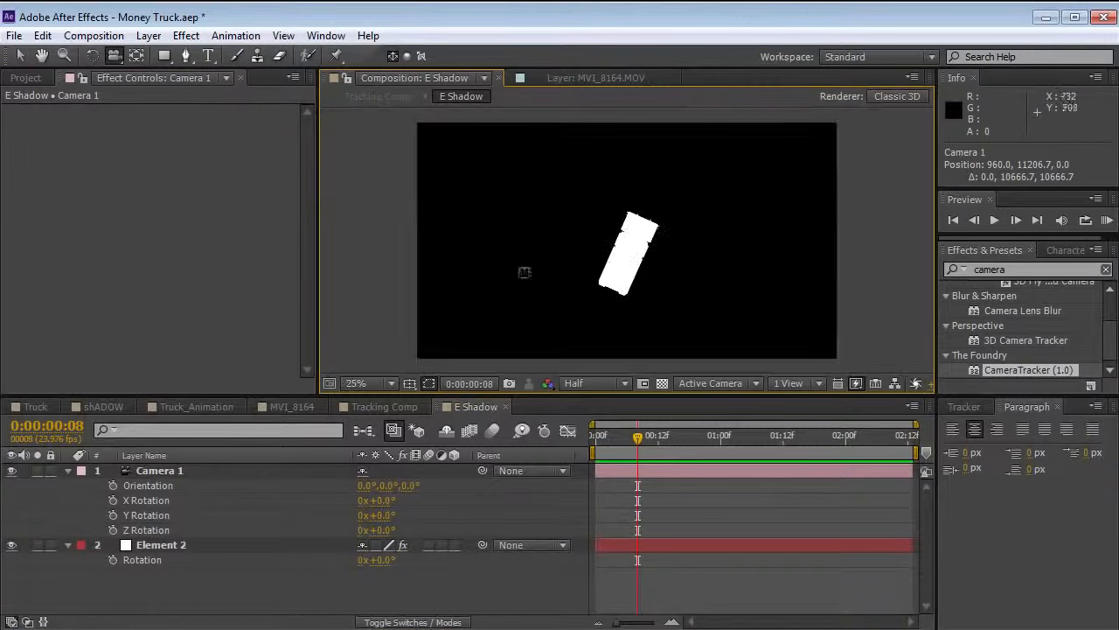
{"action": "left_click", "coordinate": [182, 469]}
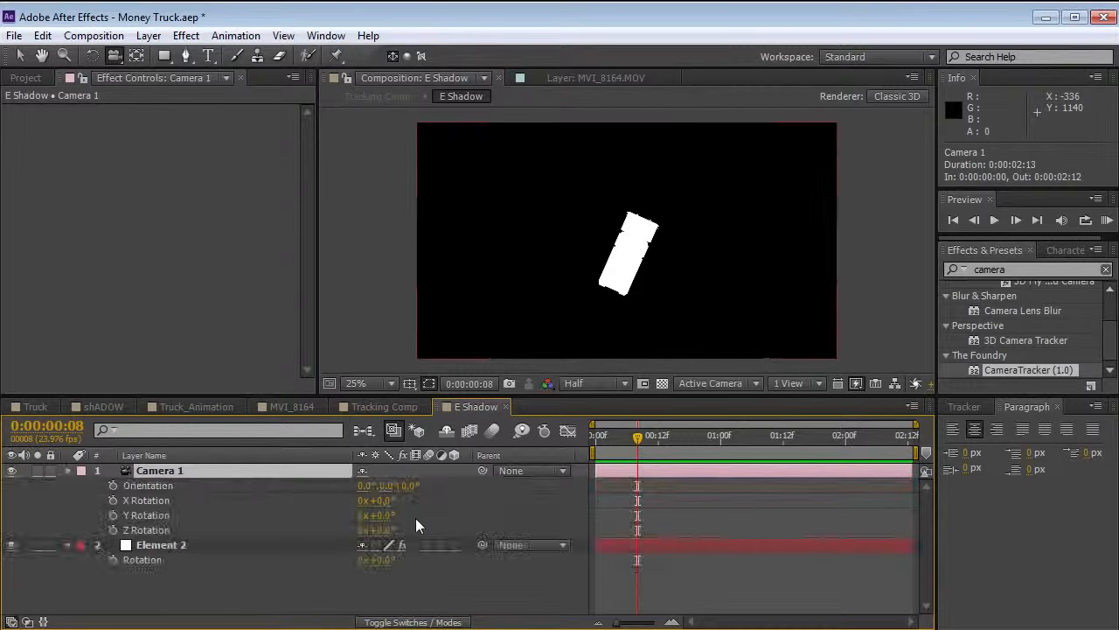
{"action": "left_click_drag", "start_coordinate": [385, 530], "coordinate": [456, 507]}
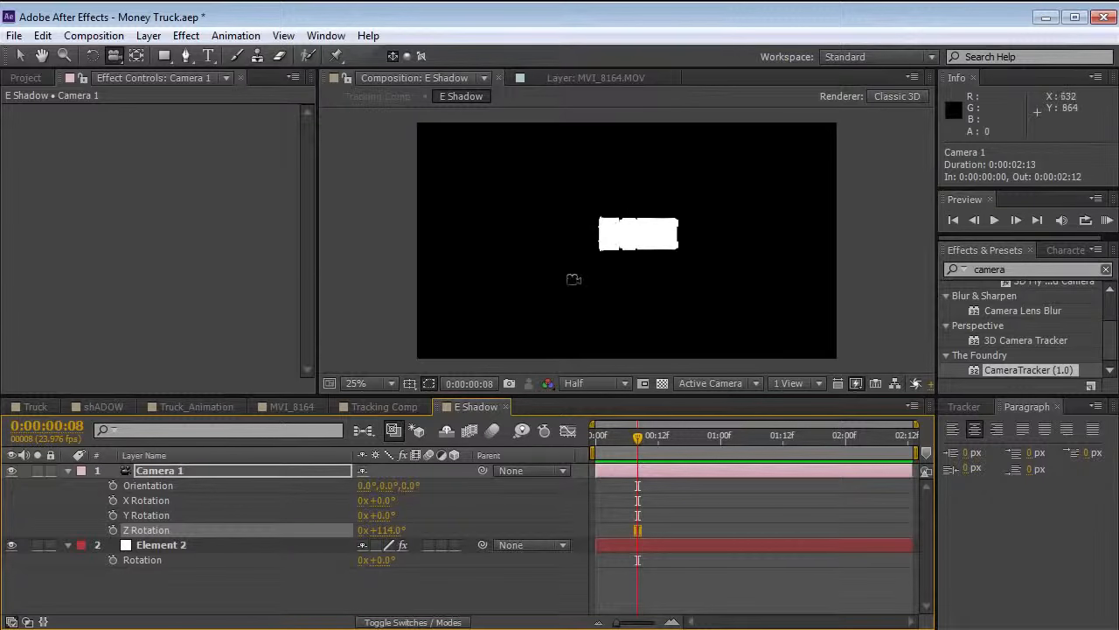
Step: Increase Camera 1's zoom to about a 3.3° horizontal view and track the camera so the truck silhouette sits near the frame's center
{"action": "left_click", "coordinate": [186, 472]}
{"action": "key", "text": "a"}
{"action": "key", "text": "a"}
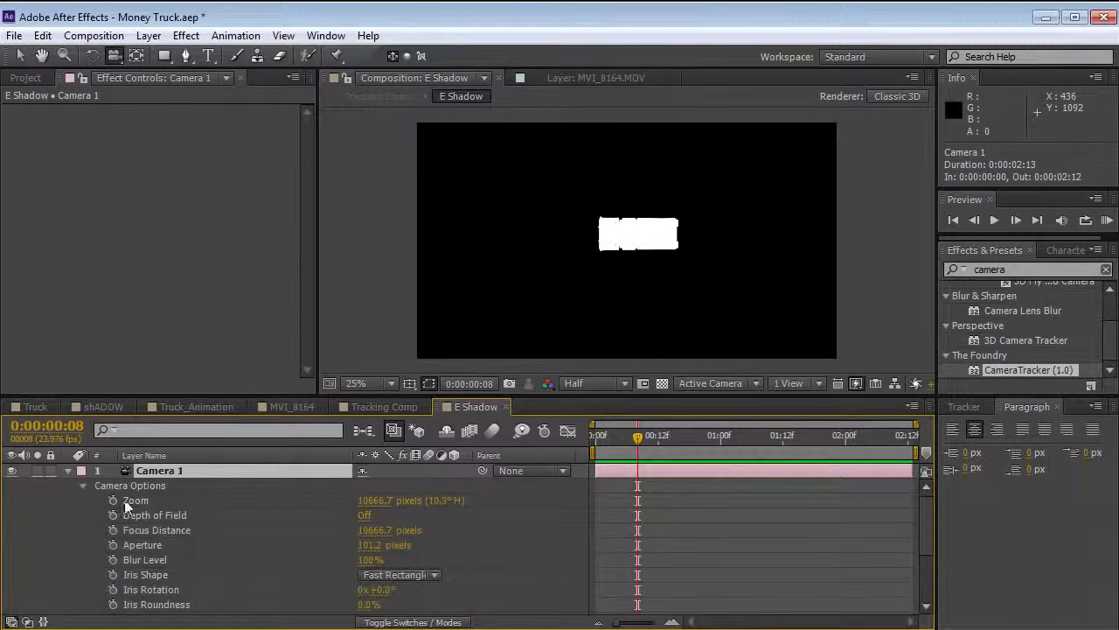
{"action": "left_click_drag", "start_coordinate": [366, 500], "coordinate": [396, 501]}
{"action": "left_click_drag", "start_coordinate": [670, 243], "coordinate": [631, 266]}
{"action": "key", "text": "ctrl+z"}
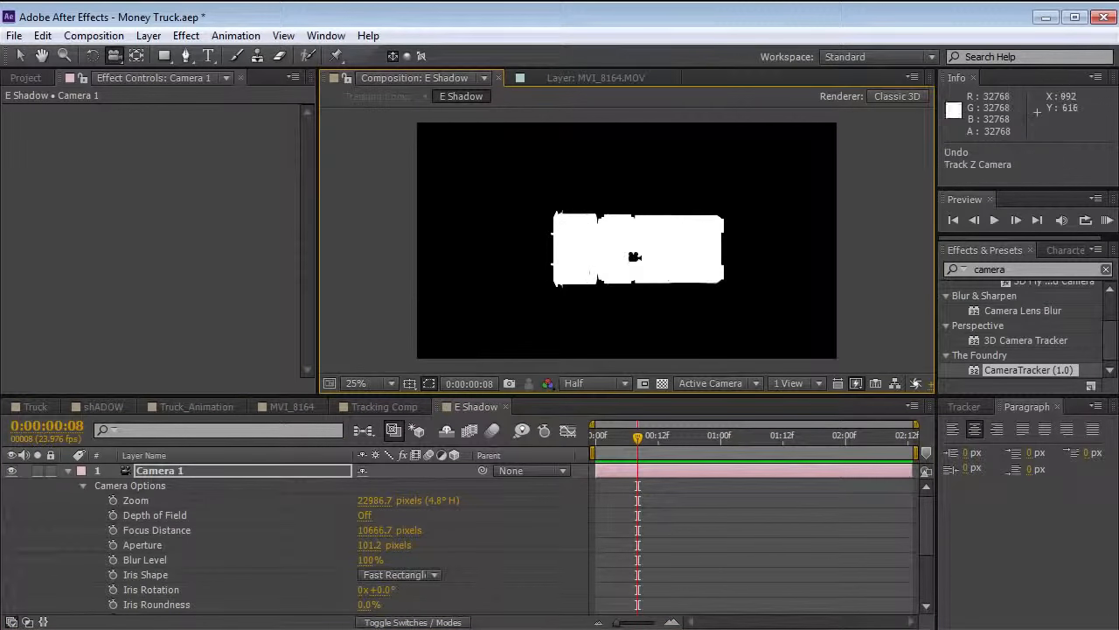
{"action": "left_click", "coordinate": [365, 501]}
{"action": "left_click_drag", "start_coordinate": [366, 500], "coordinate": [383, 501]}
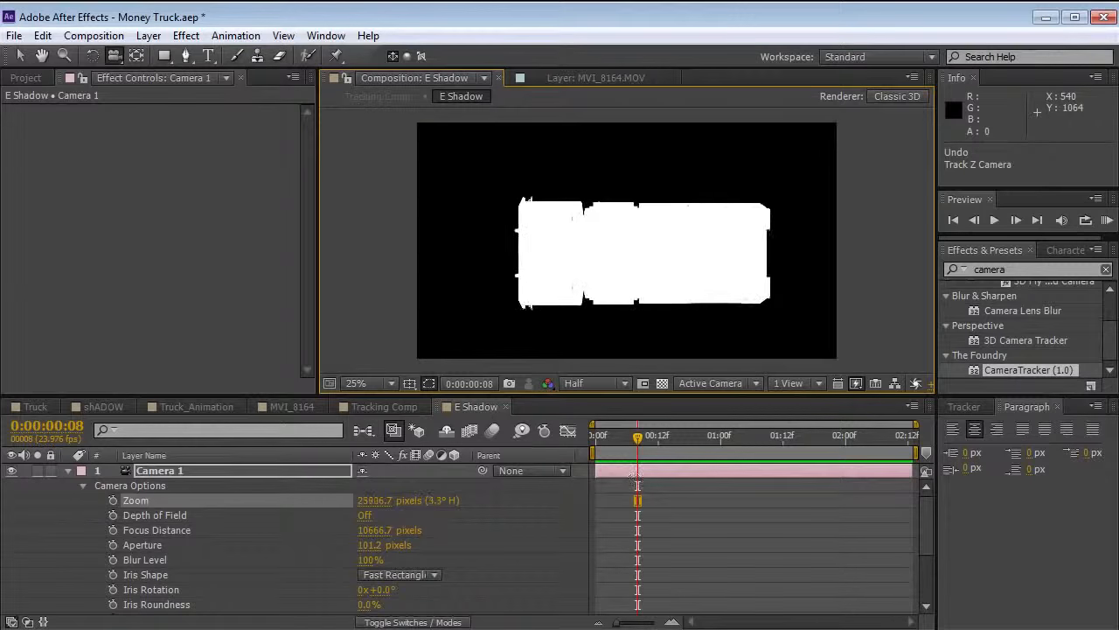
{"action": "left_click_drag", "start_coordinate": [628, 243], "coordinate": [616, 238]}
{"action": "left_click", "coordinate": [69, 470]}
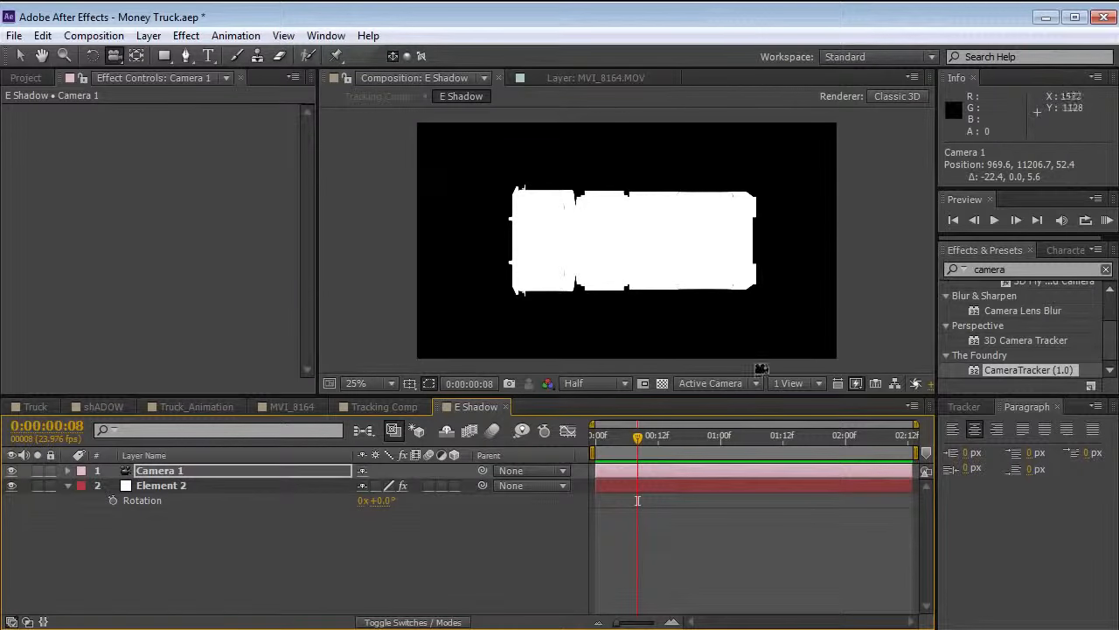
Step: Disable ambient occlusion in the Element 2 layer's render settings
{"action": "left_click", "coordinate": [163, 485]}
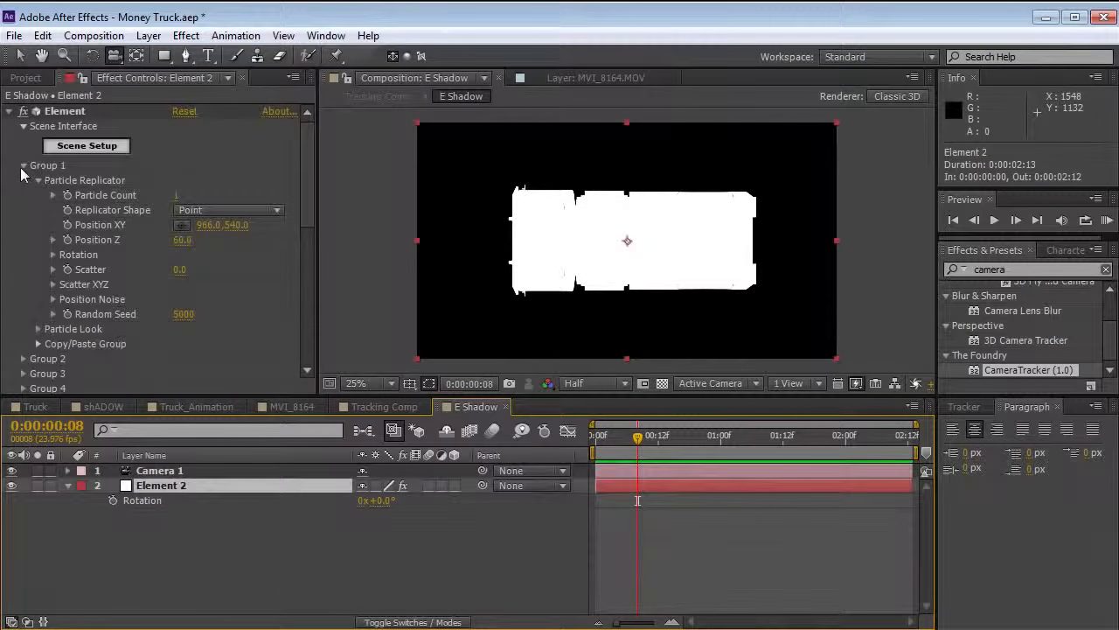
{"action": "left_click", "coordinate": [23, 167]}
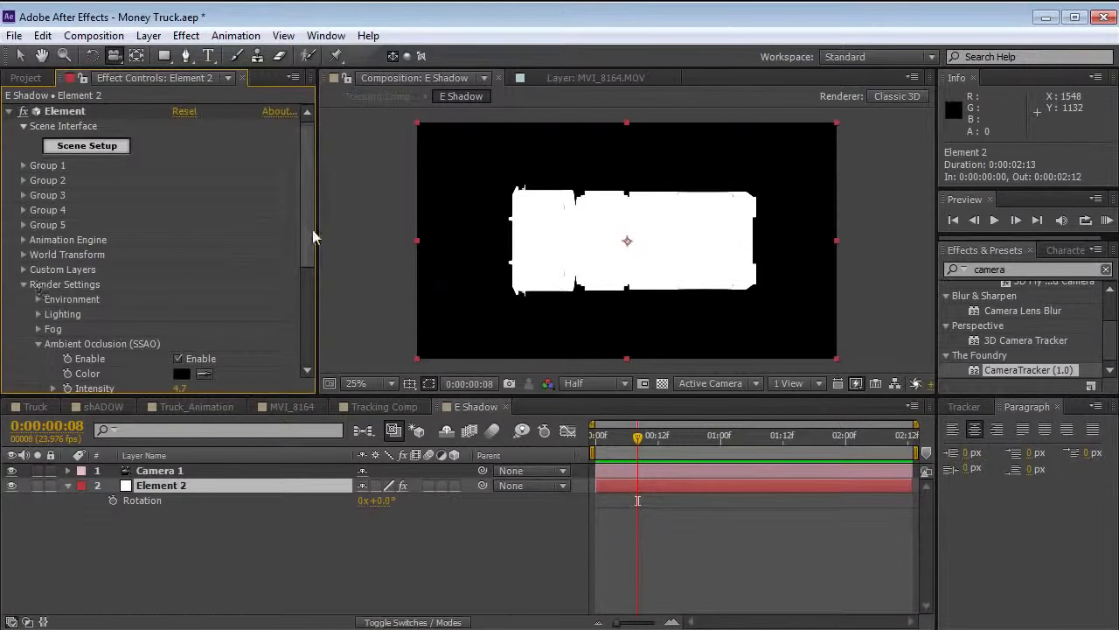
{"action": "scroll", "coordinate": [305, 237], "scroll_direction": "down", "scroll_amount": 3}
{"action": "left_click", "coordinate": [178, 273]}
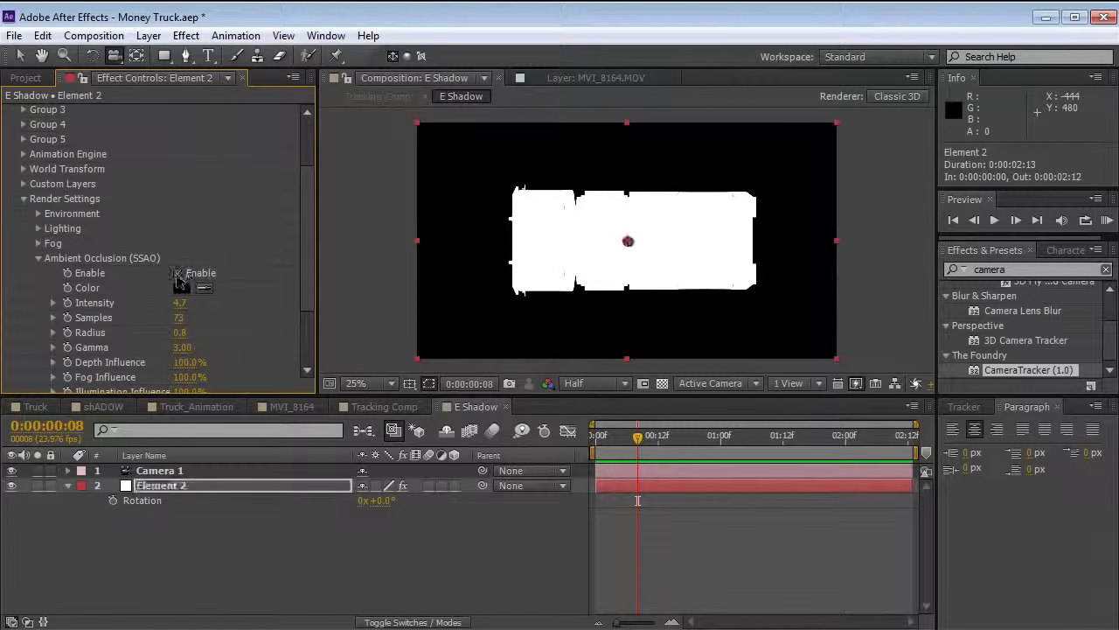
Step: Enable fog in the Element 2 layer's render settings with its opacity at 100%
{"action": "left_click", "coordinate": [38, 259]}
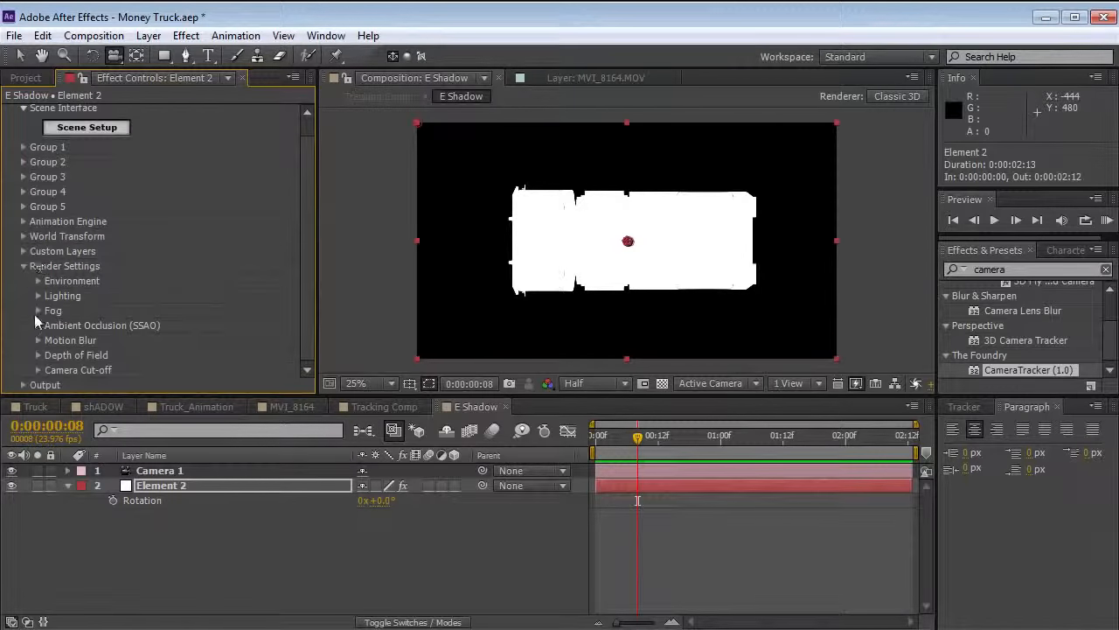
{"action": "left_click", "coordinate": [36, 312]}
{"action": "left_click", "coordinate": [178, 311]}
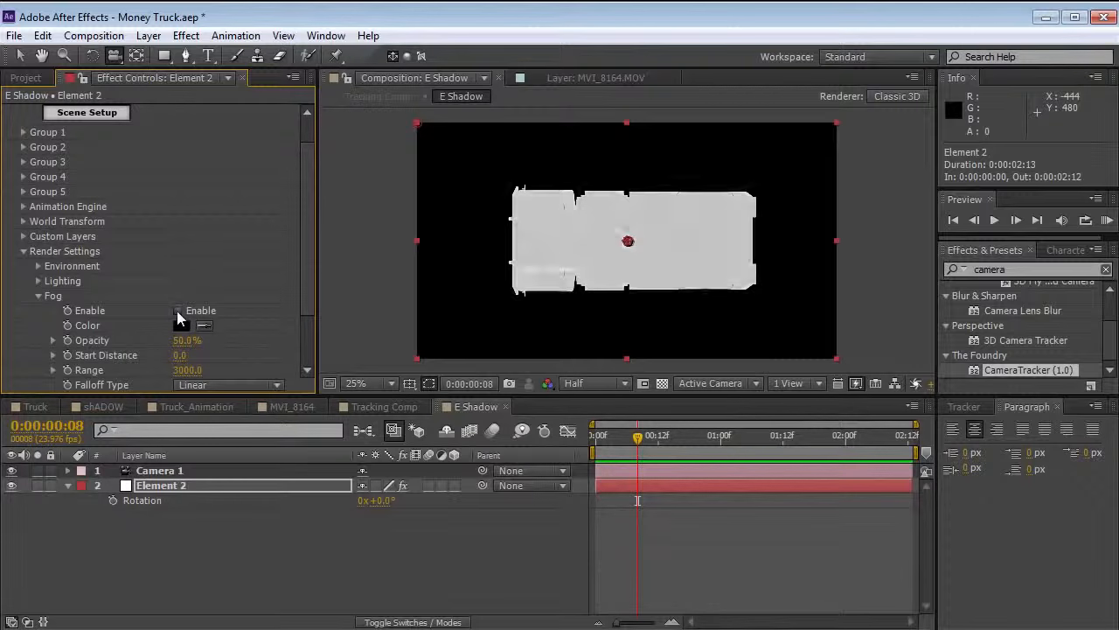
{"action": "scroll", "coordinate": [311, 275], "scroll_direction": "down", "scroll_amount": 2}
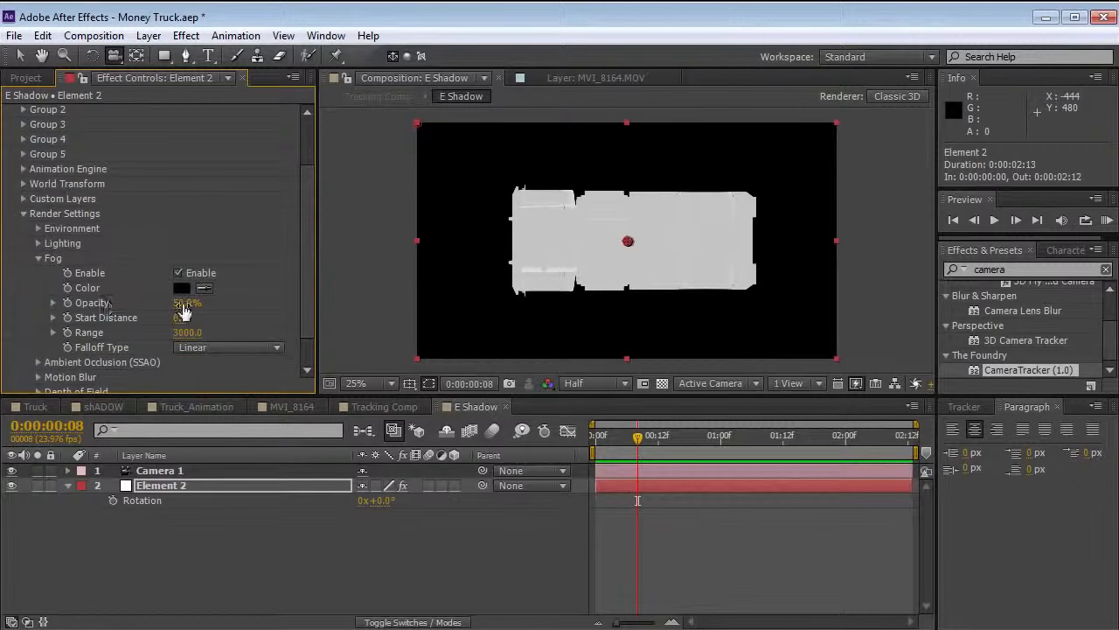
{"action": "left_click_drag", "start_coordinate": [184, 310], "coordinate": [384, 286]}
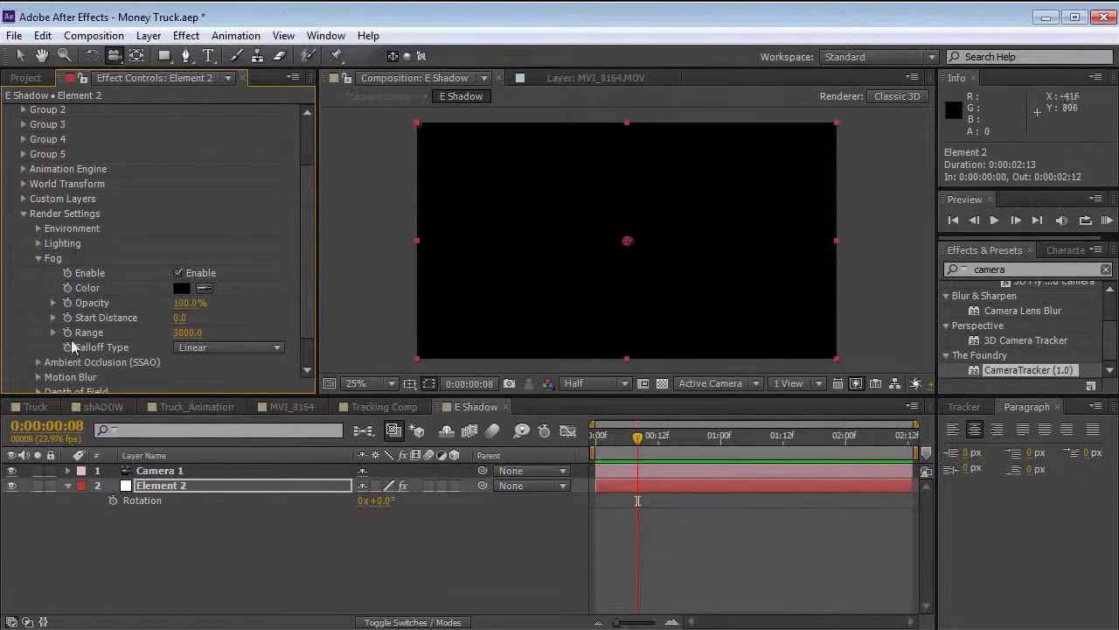
Step: Set Element 2's fog range to -100 and its start distance to 10780
{"action": "left_click", "coordinate": [187, 333]}
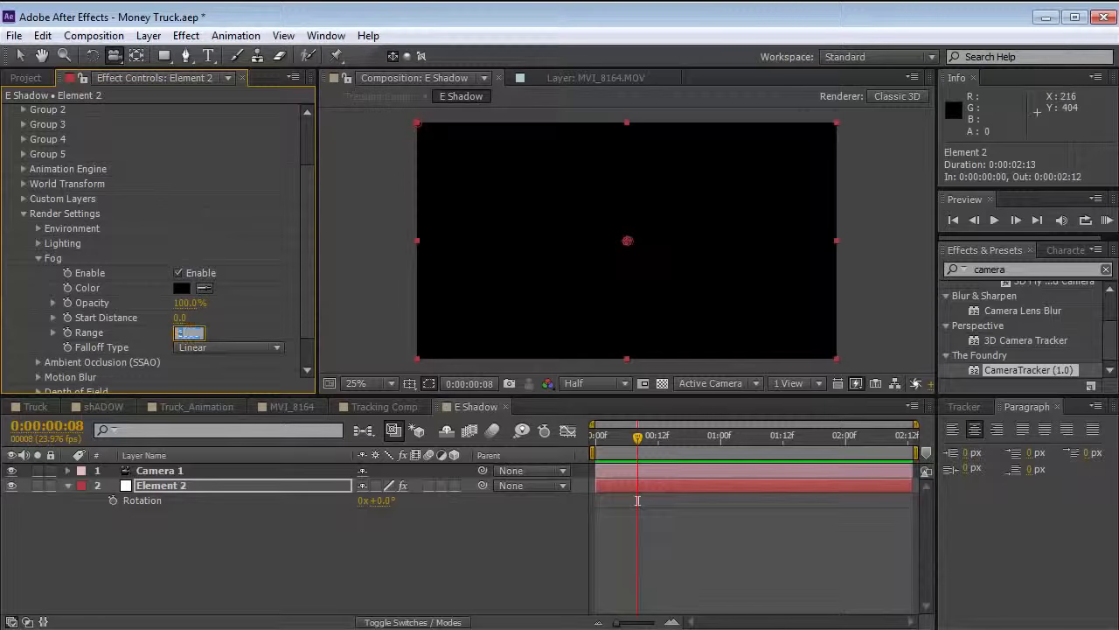
{"action": "type", "text": "-100"}
{"action": "key", "text": "Return"}
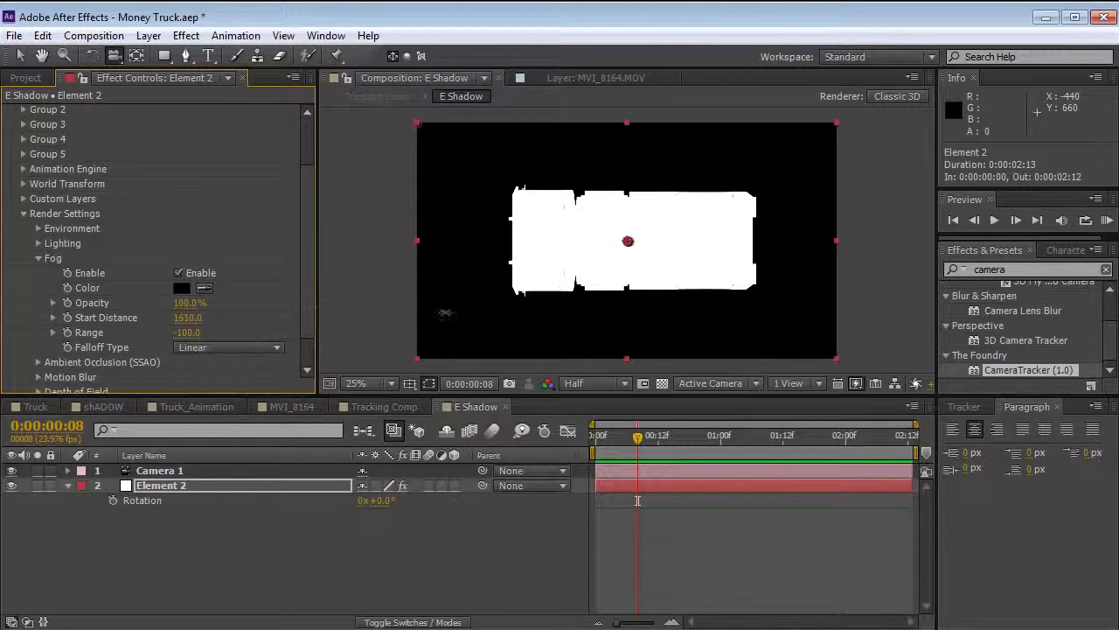
{"action": "left_click_drag", "start_coordinate": [185, 321], "coordinate": [567, 302]}
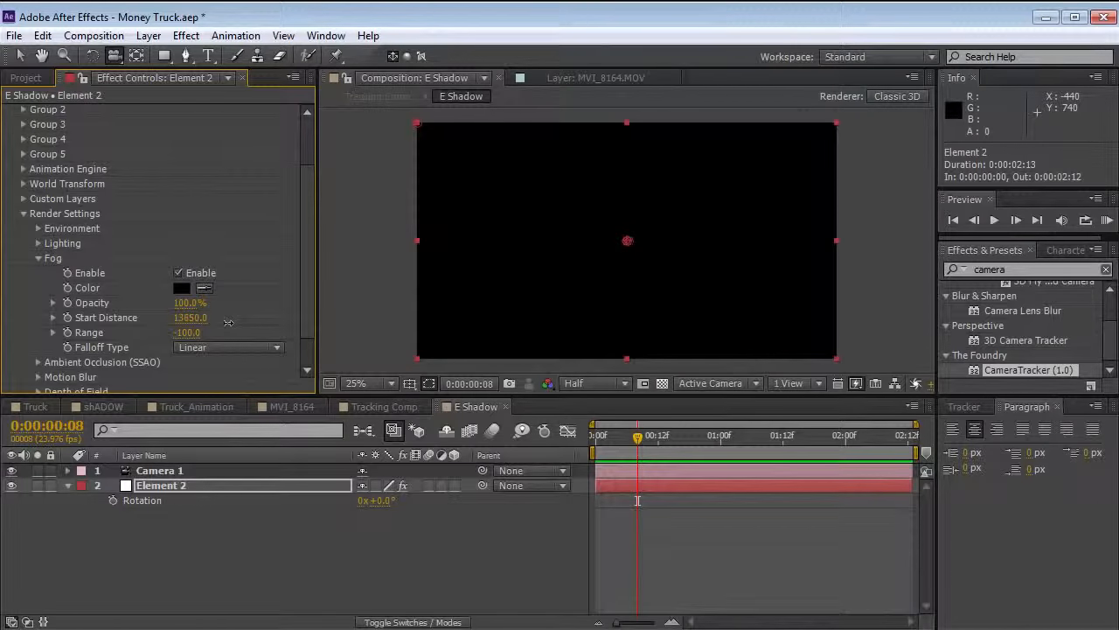
{"action": "mouse_move", "coordinate": [214, 325]}
{"action": "left_mouse_down"}
{"action": "mouse_move", "coordinate": [203, 324]}
{"action": "mouse_move", "coordinate": [238, 318]}
{"action": "mouse_move", "coordinate": [220, 316]}
{"action": "left_mouse_up"}
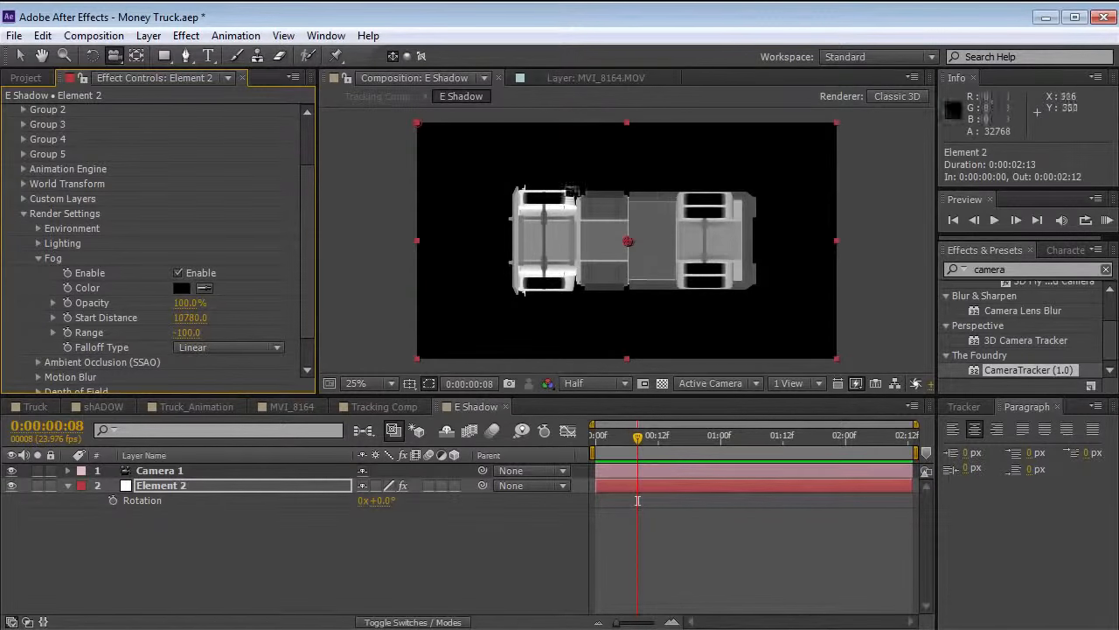
Step: Add a white 1920 x 1080 solid to the E Shadow composition and place it beneath the Element 2 layer
{"action": "left_click", "coordinate": [149, 36]}
{"action": "mouse_move", "coordinate": [175, 52]}
{"action": "left_click", "coordinate": [476, 73]}
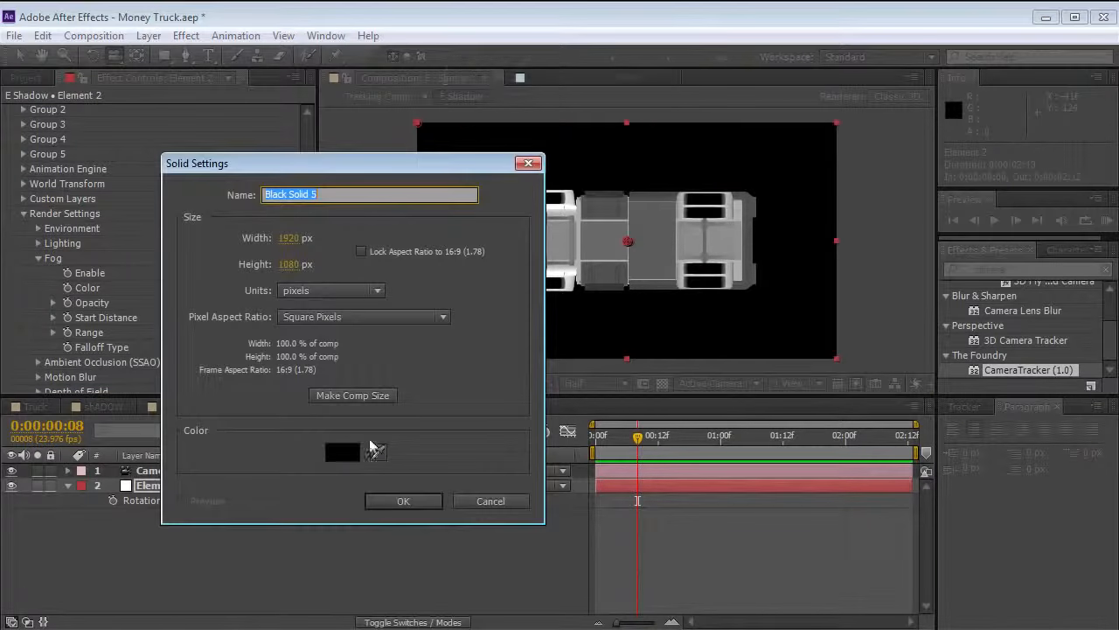
{"action": "left_click", "coordinate": [344, 452]}
{"action": "left_click_drag", "start_coordinate": [197, 385], "coordinate": [91, 308]}
{"action": "key", "text": "Return"}
{"action": "key", "text": "Return"}
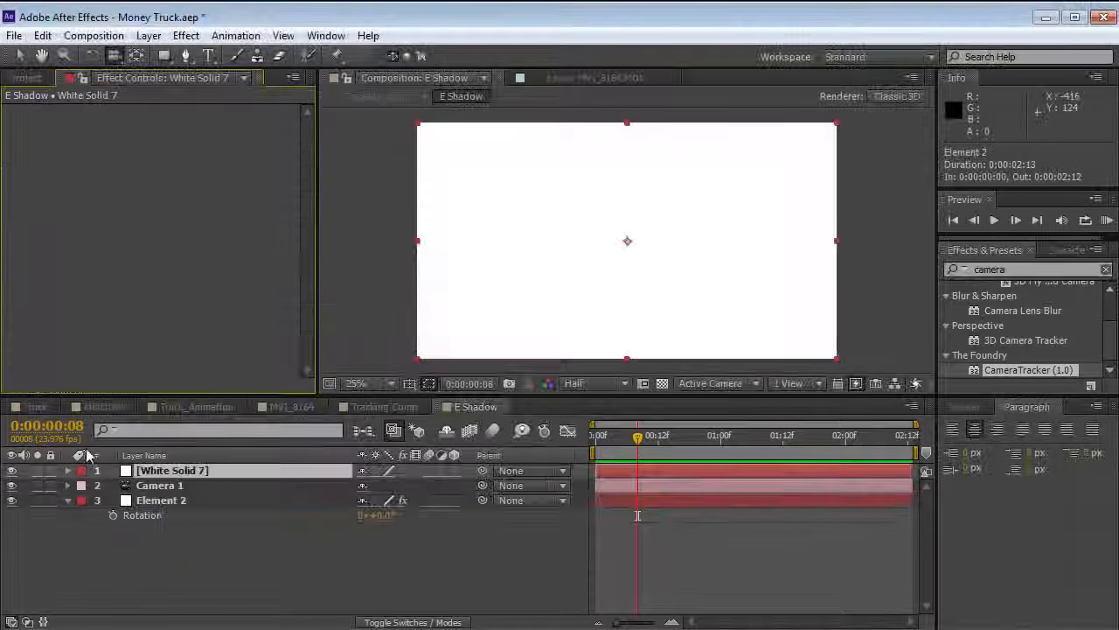
{"action": "left_click_drag", "start_coordinate": [179, 471], "coordinate": [230, 525]}
{"action": "scroll", "coordinate": [673, 258], "scroll_direction": "up", "scroll_amount": 2}
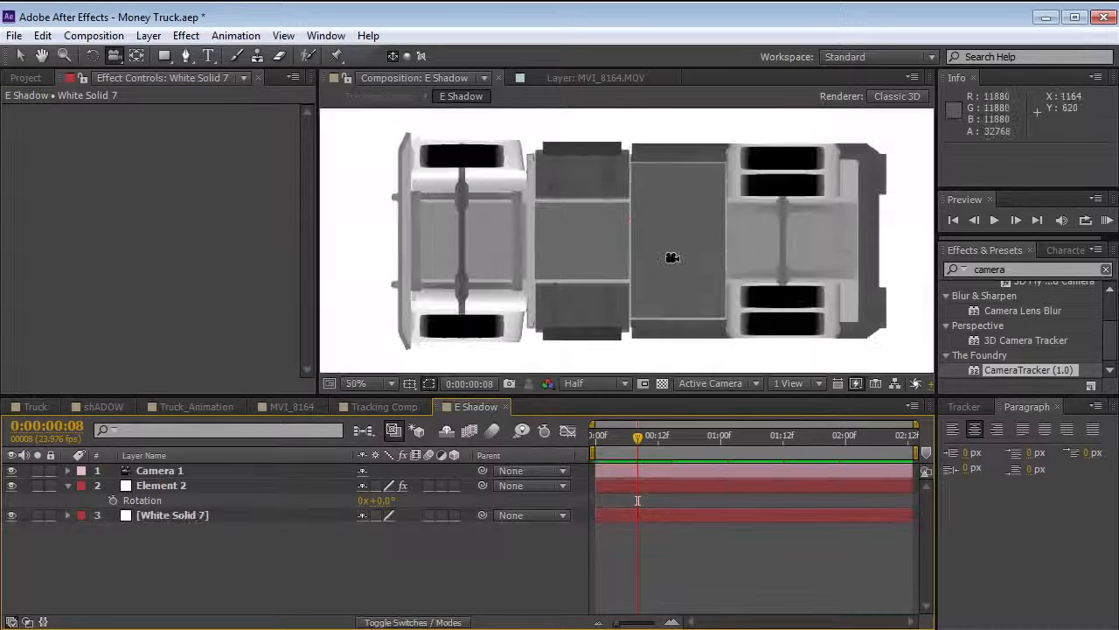
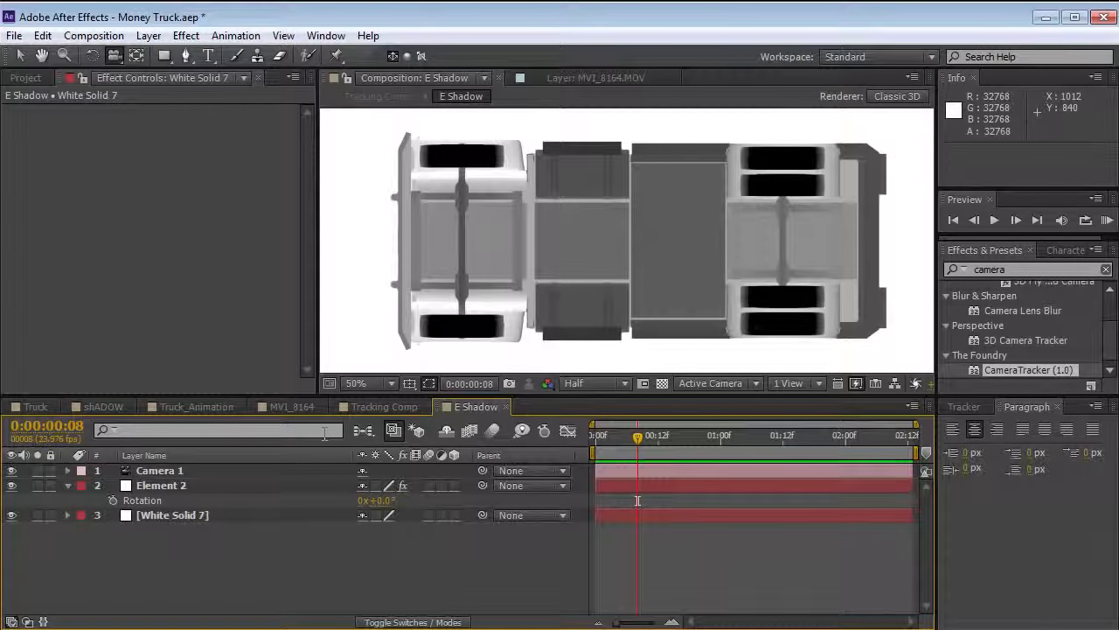
Step: Duplicate the Element 2 layer and set the copy's blending mode to Multiply
{"action": "key", "text": "comma"}
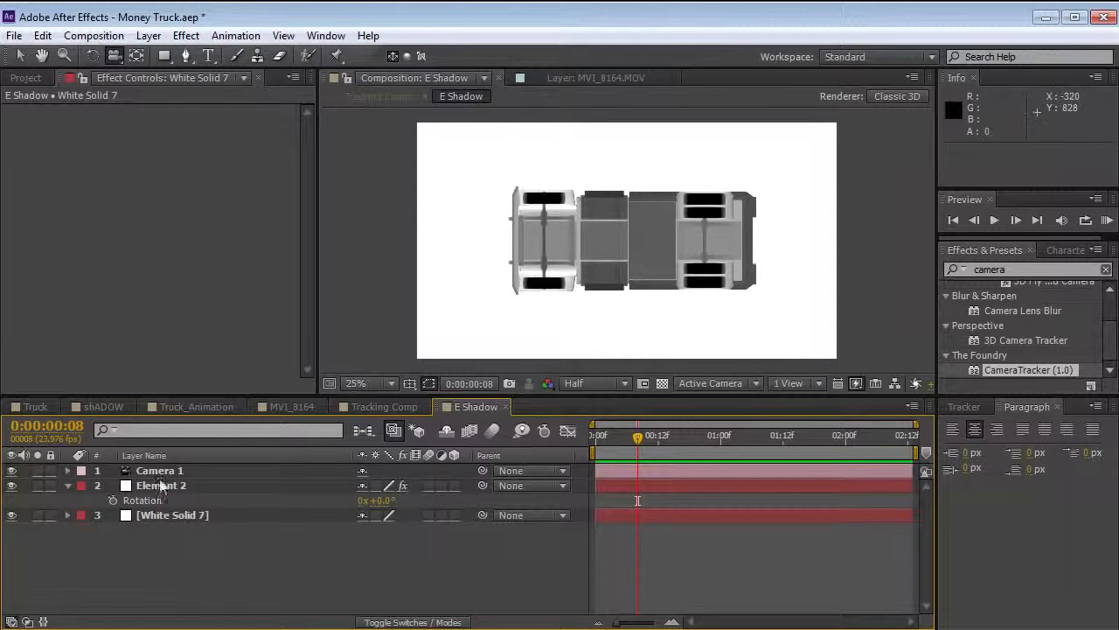
{"action": "left_click", "coordinate": [166, 488]}
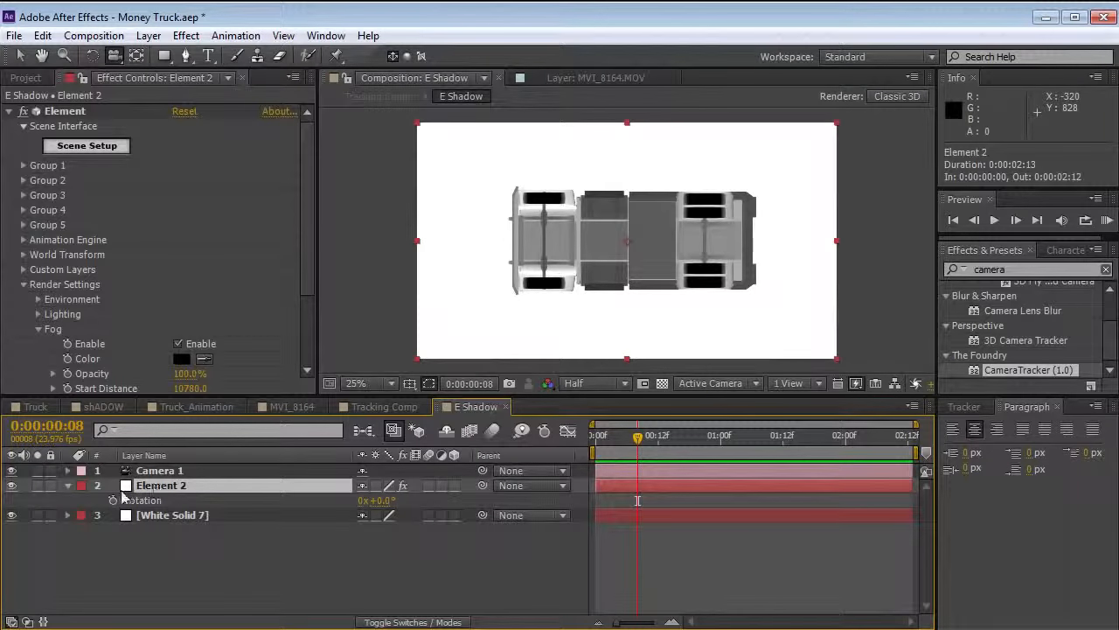
{"action": "key", "text": "ctrl+d"}
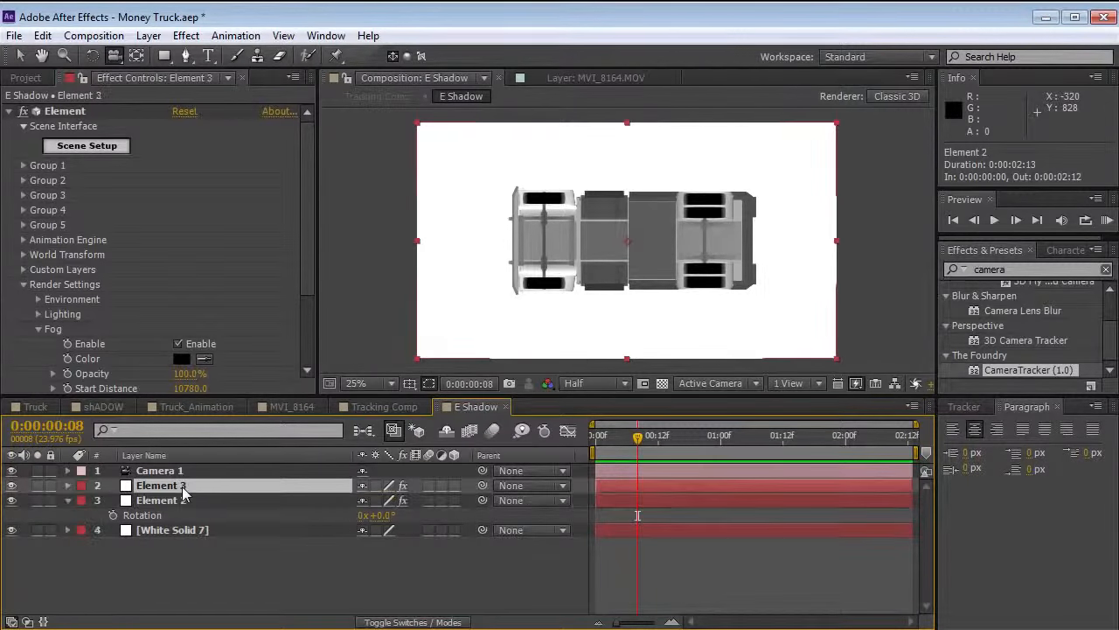
{"action": "key", "text": "F4"}
{"action": "left_click", "coordinate": [391, 487]}
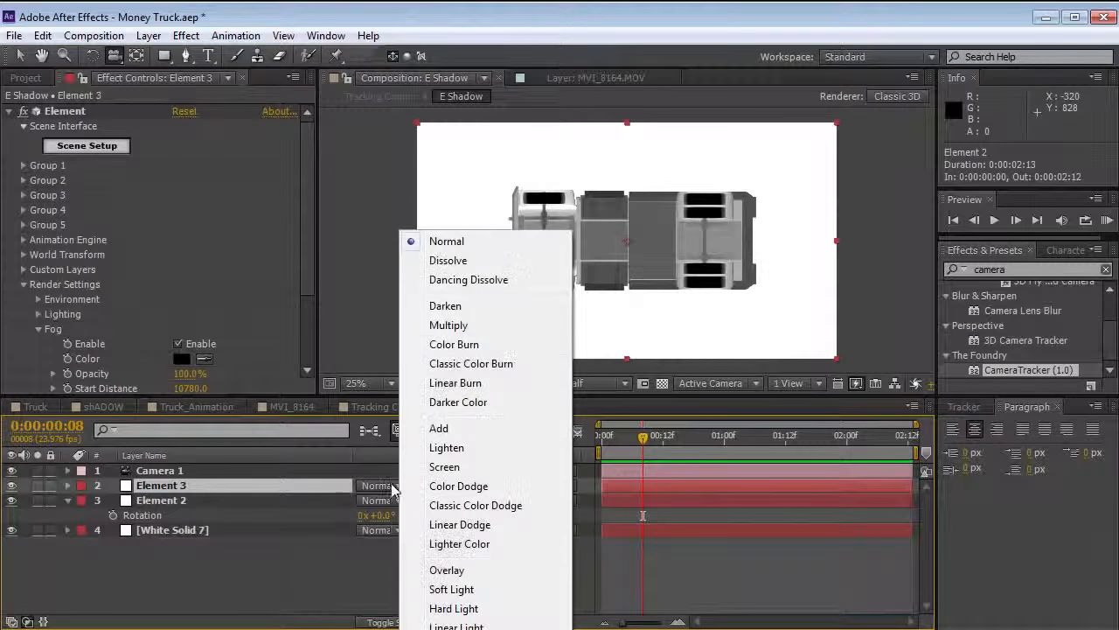
{"action": "left_click", "coordinate": [450, 325]}
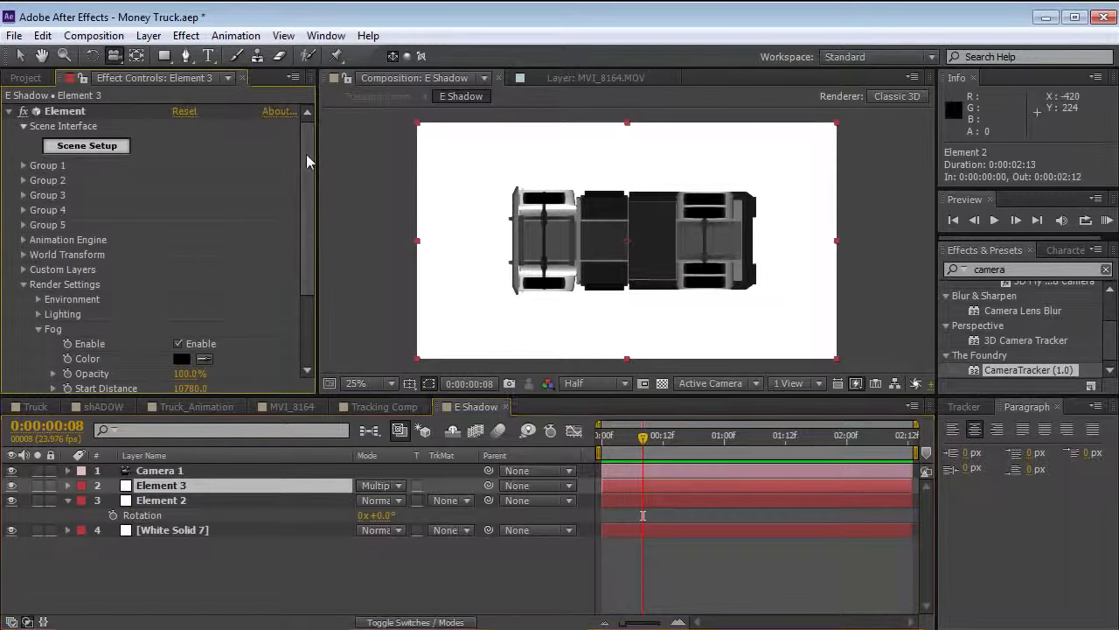
Step: Soften Element 3 with a Fast Blur slightly above 121 with edge pixels repeated, and set its fog start distance to 10870
{"action": "scroll", "coordinate": [288, 225], "scroll_direction": "down", "scroll_amount": 3}
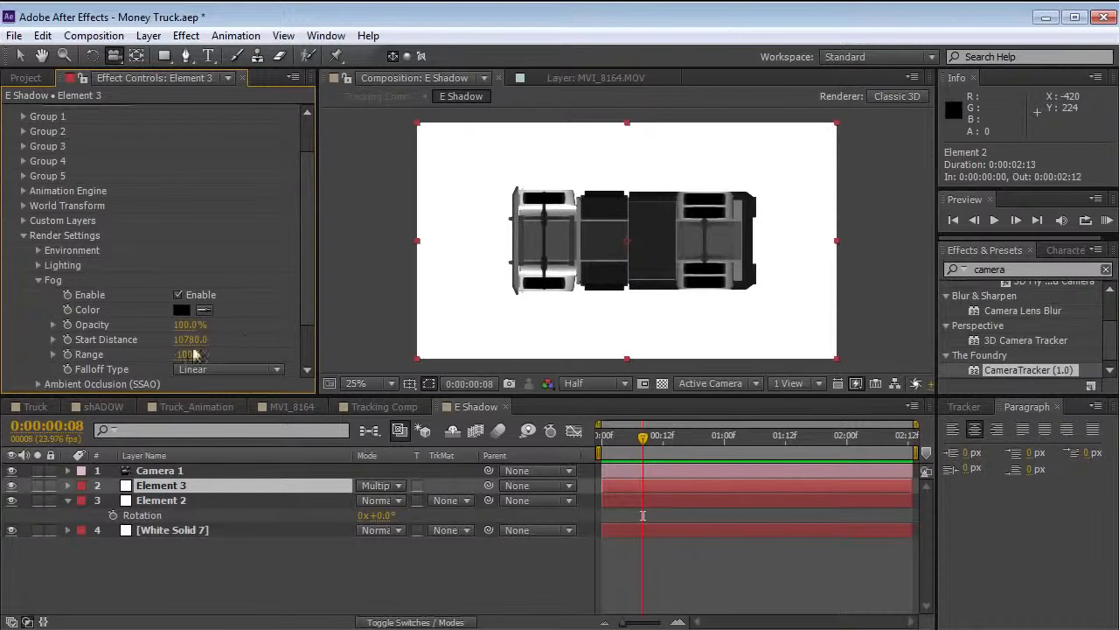
{"action": "left_click", "coordinate": [187, 35]}
{"action": "mouse_move", "coordinate": [223, 160]}
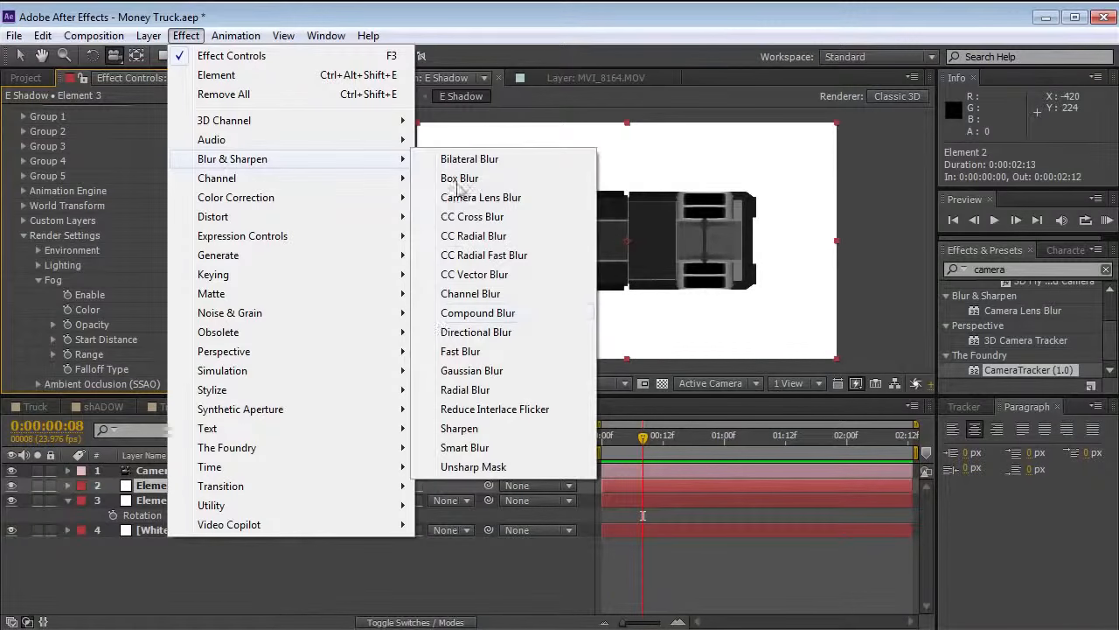
{"action": "left_click", "coordinate": [456, 354]}
{"action": "left_click_drag", "start_coordinate": [182, 355], "coordinate": [258, 345]}
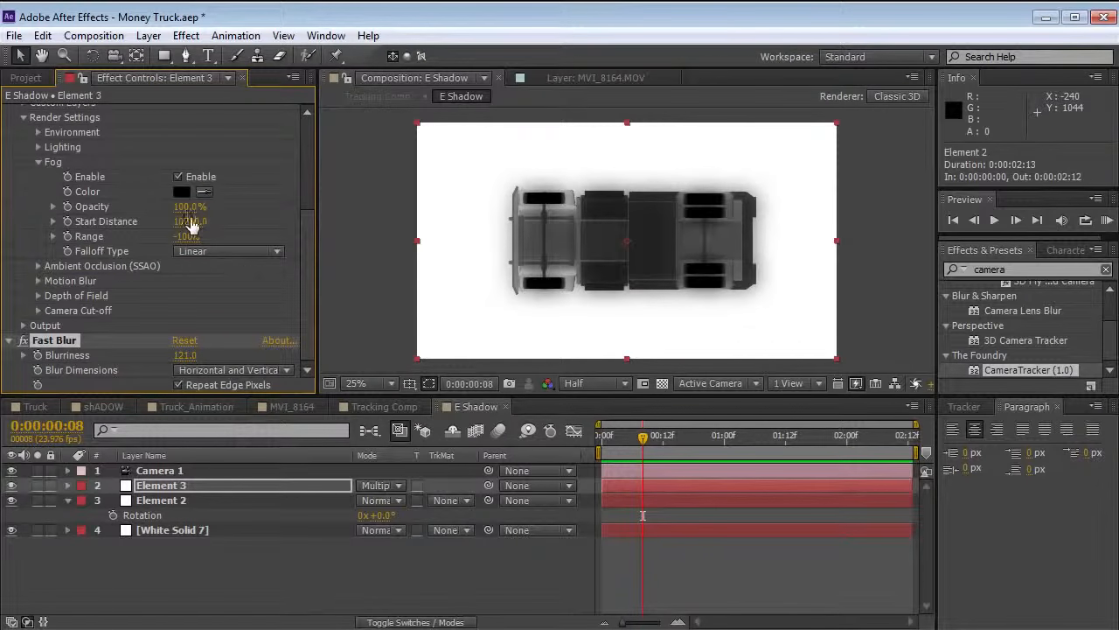
{"action": "left_click_drag", "start_coordinate": [187, 226], "coordinate": [197, 220]}
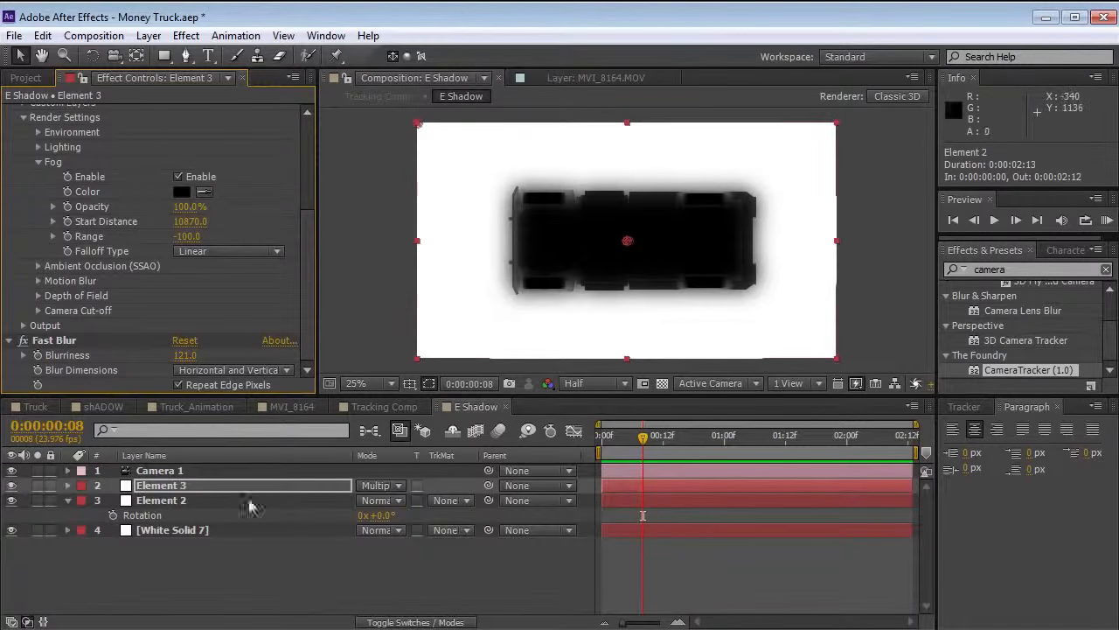
{"action": "mouse_move", "coordinate": [184, 355]}
{"action": "left_mouse_down"}
{"action": "mouse_move", "coordinate": [227, 352]}
{"action": "mouse_move", "coordinate": [203, 355]}
{"action": "left_mouse_up"}
Step: Apply Fast Blur to the Element 2 layer with a blurriness of 23 and return to the first frame
{"action": "left_click", "coordinate": [173, 529]}
{"action": "left_click", "coordinate": [161, 500]}
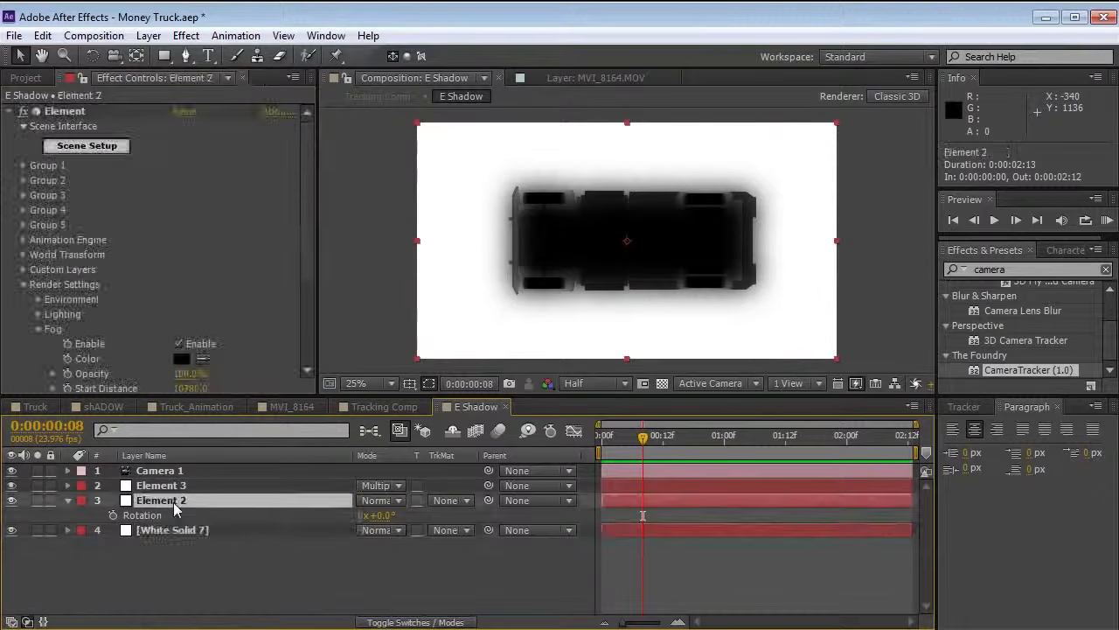
{"action": "left_click", "coordinate": [4, 113]}
{"action": "left_click", "coordinate": [185, 35]}
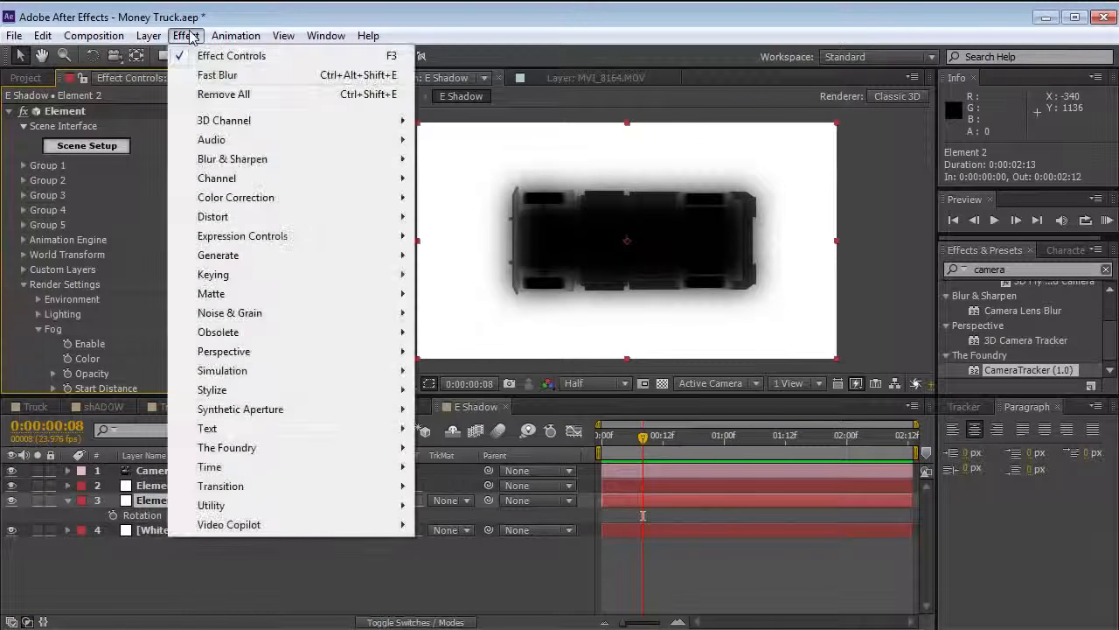
{"action": "mouse_move", "coordinate": [231, 159]}
{"action": "left_click", "coordinate": [461, 352]}
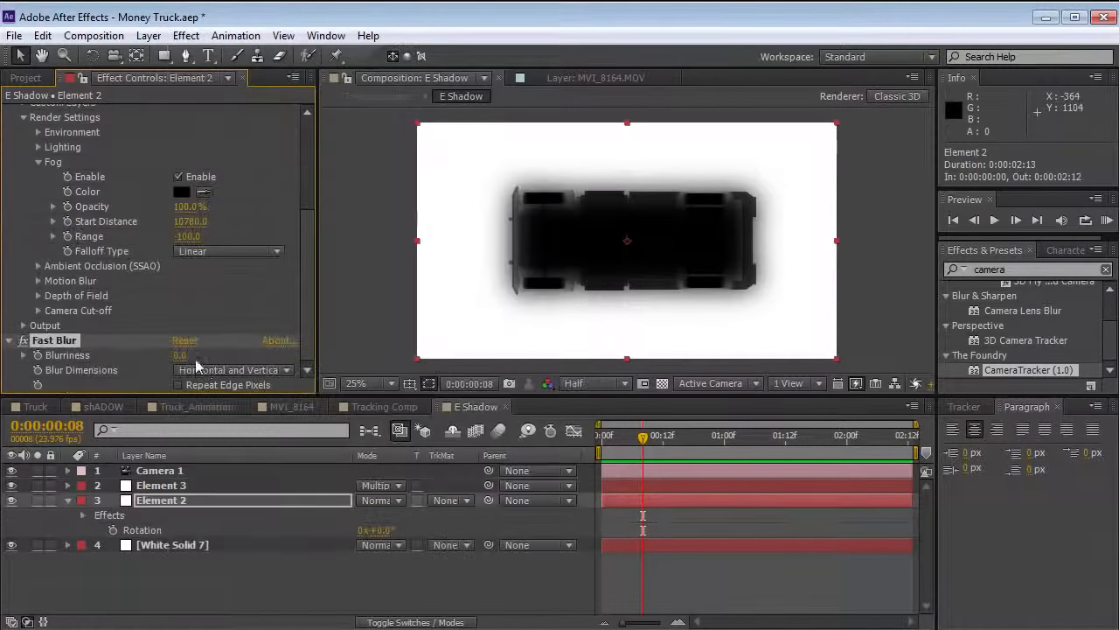
{"action": "left_click_drag", "start_coordinate": [178, 357], "coordinate": [186, 351]}
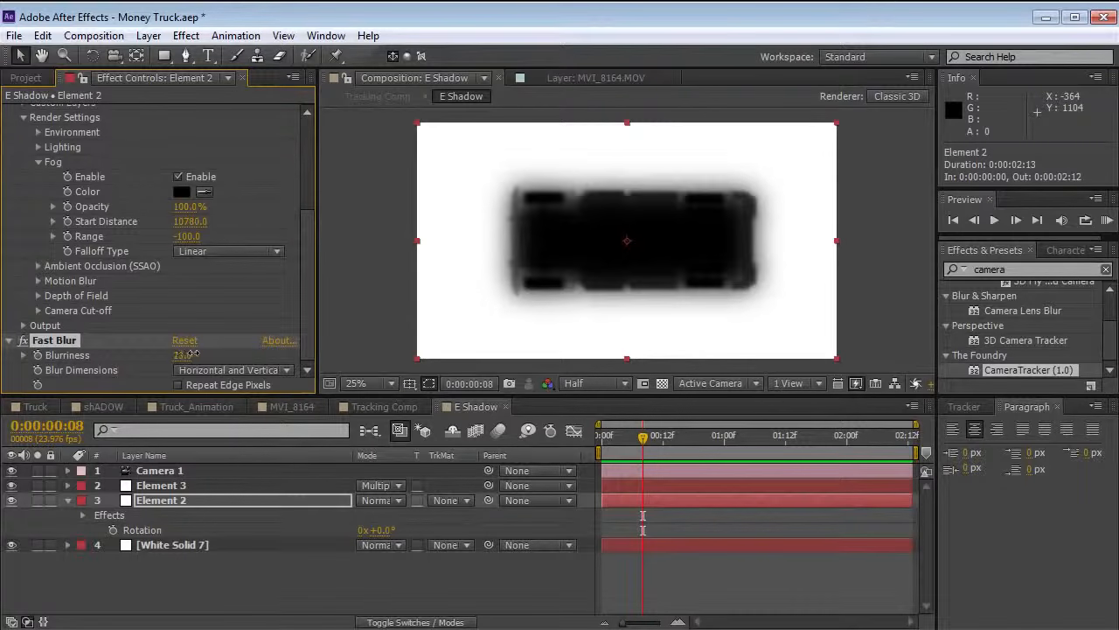
{"action": "key", "text": "space"}
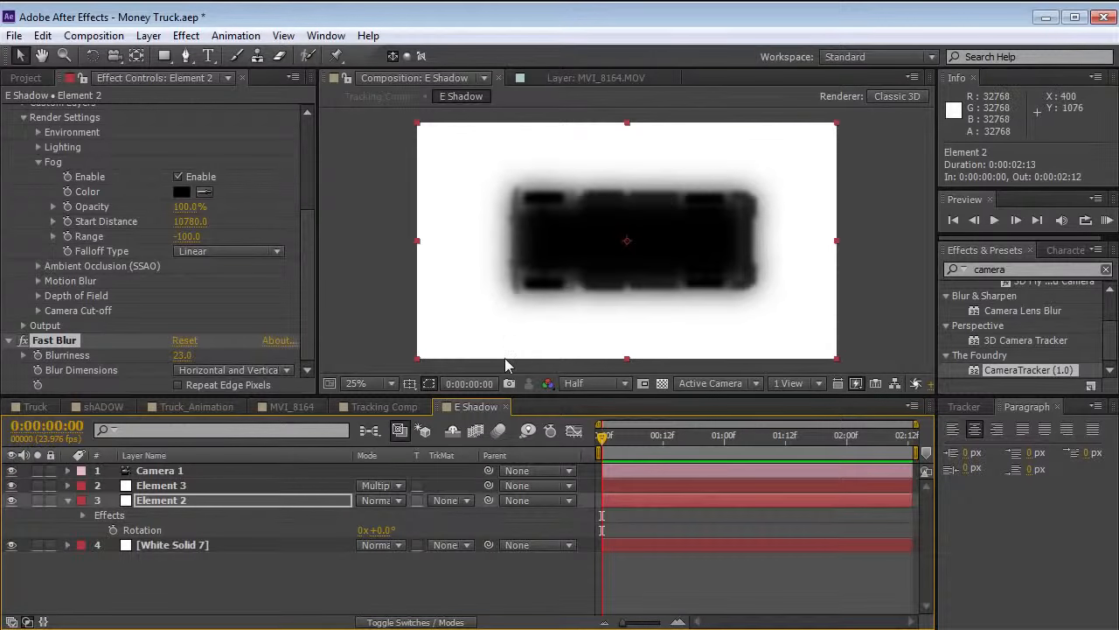
Step: In Tracking Comp, make the E Shadow layer 3D with an X orientation of 270° and place it below the Element layer
{"action": "left_click", "coordinate": [384, 407]}
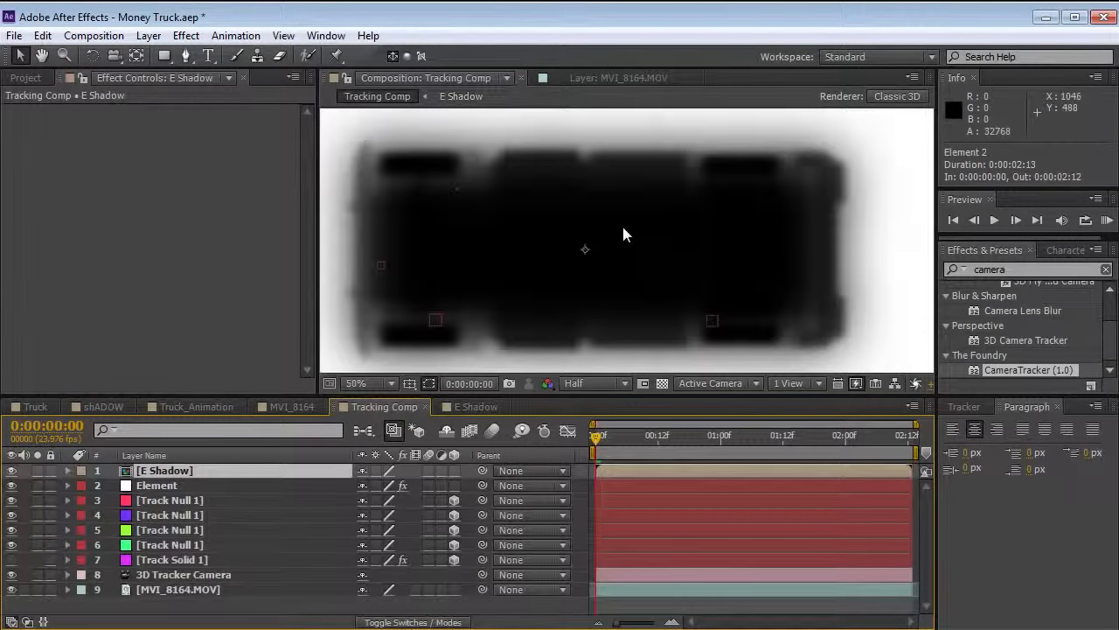
{"action": "key", "text": "comma"}
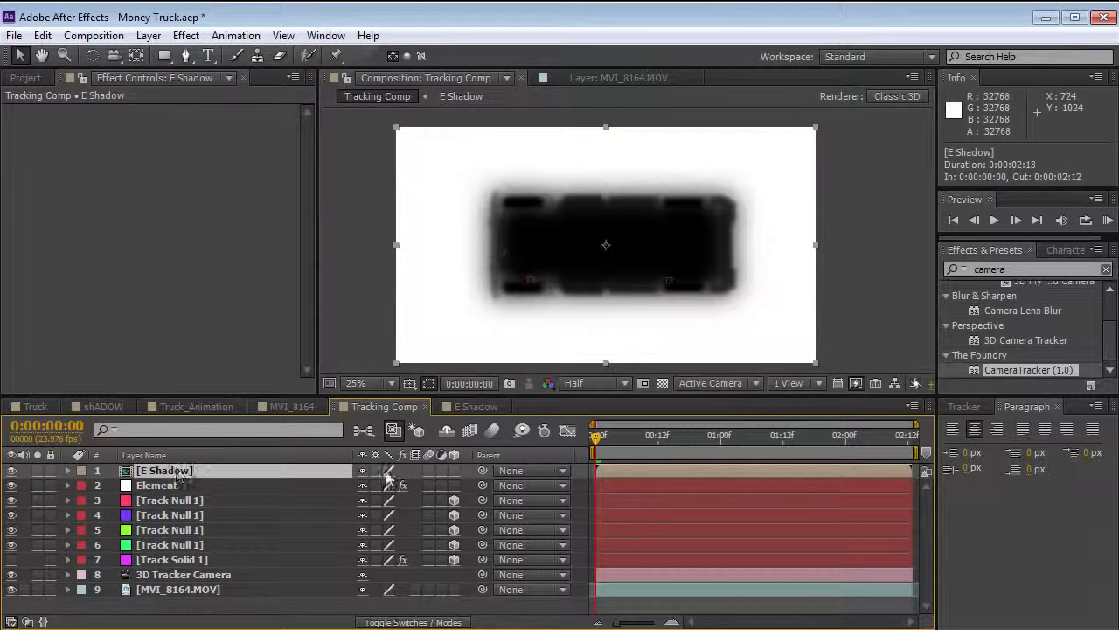
{"action": "left_click", "coordinate": [454, 471]}
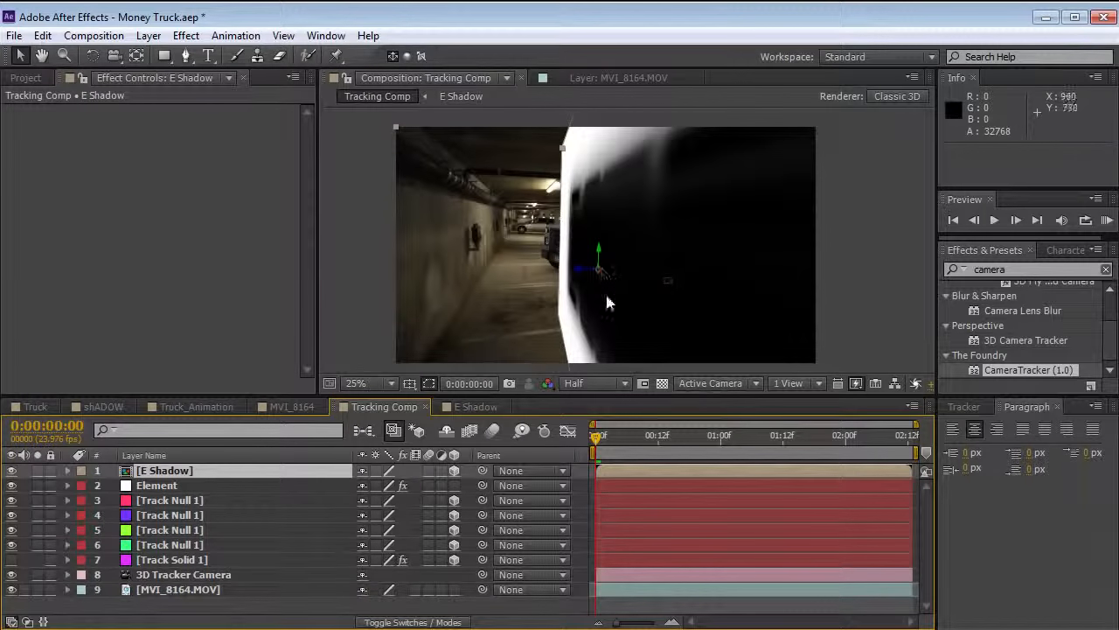
{"action": "key", "text": "w"}
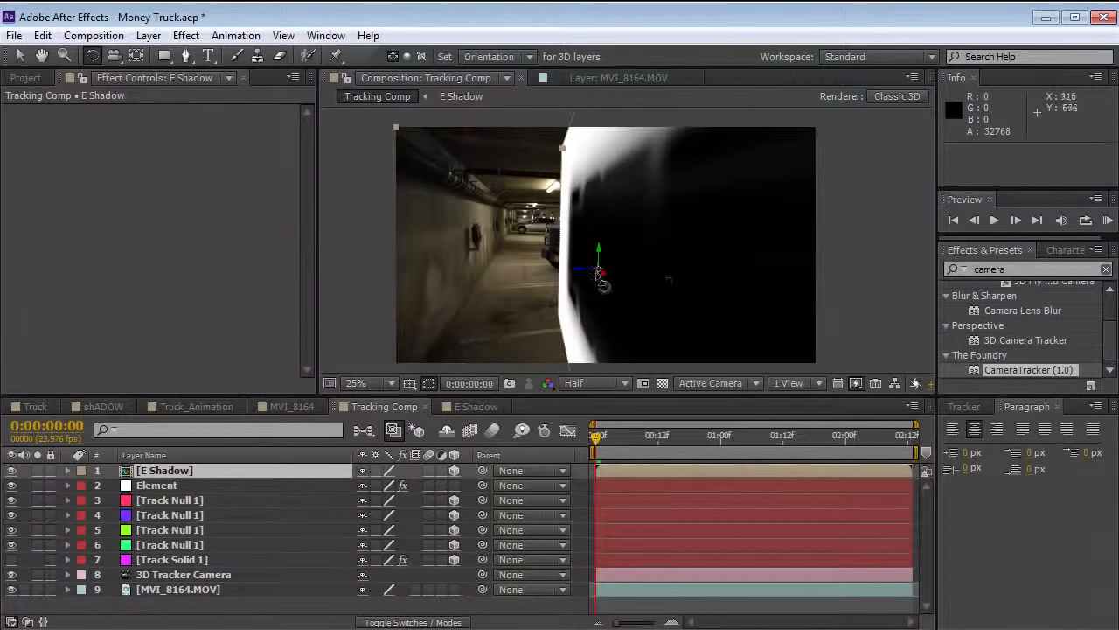
{"action": "left_click_drag", "start_coordinate": [601, 270], "coordinate": [604, 341]}
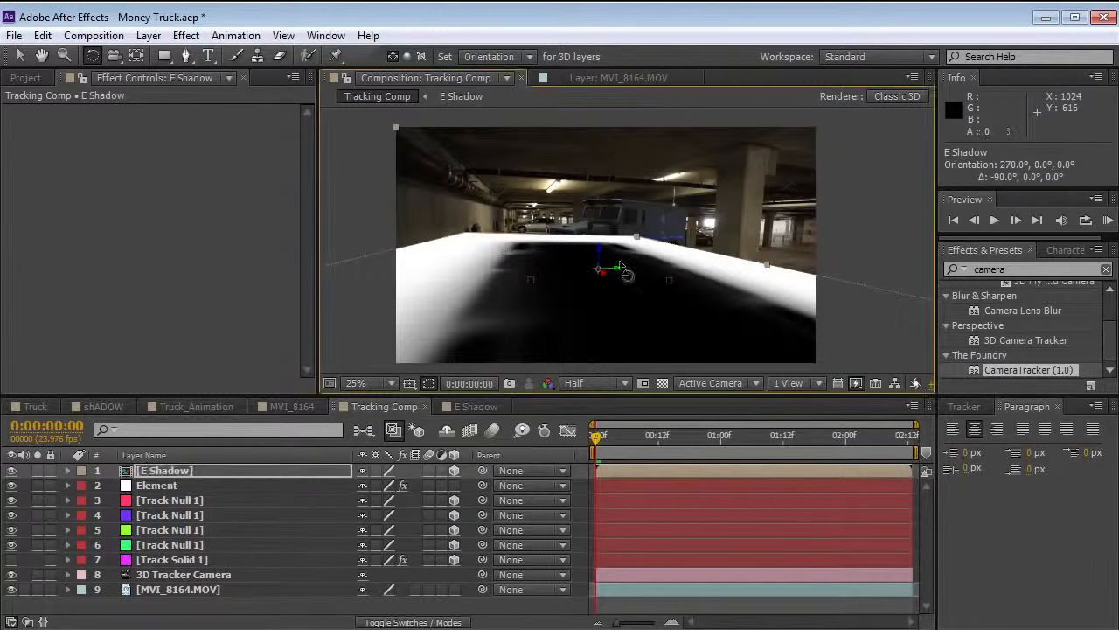
{"action": "left_click_drag", "start_coordinate": [179, 484], "coordinate": [180, 492]}
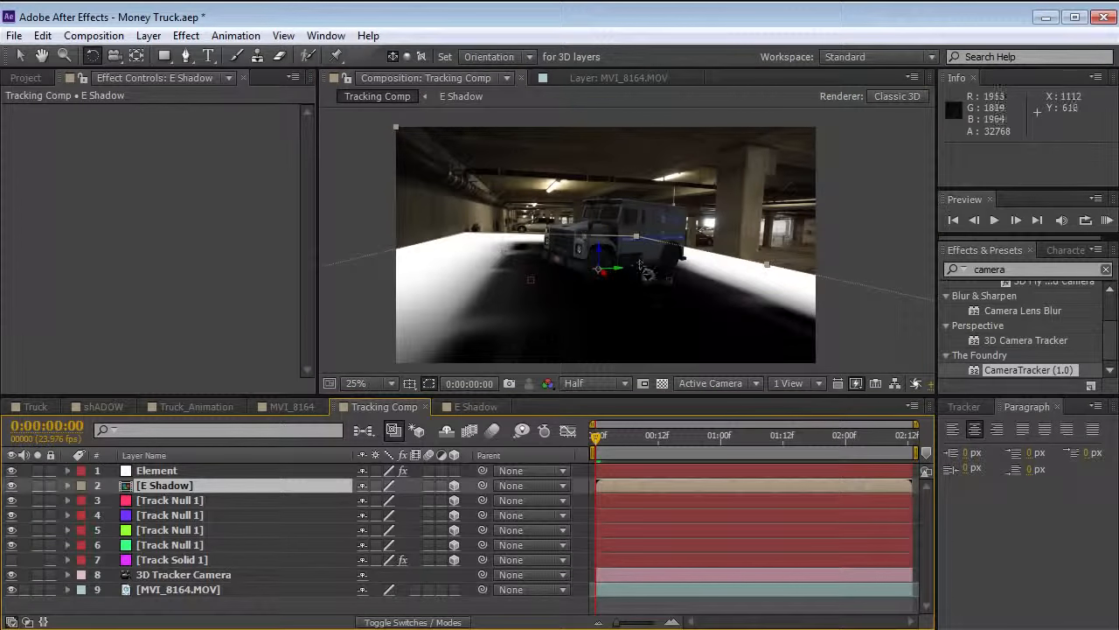
Step: In the top view, rotate the E Shadow layer to a Z orientation of about 248° to match the truck's heading
{"action": "left_click", "coordinate": [717, 383]}
{"action": "left_click", "coordinate": [713, 492]}
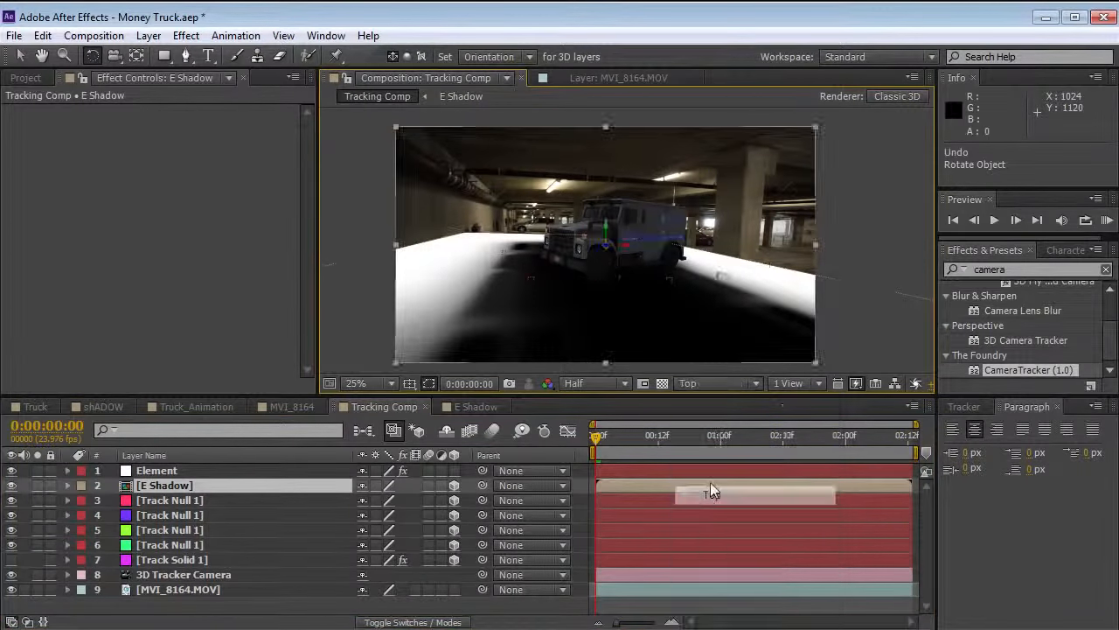
{"action": "left_click", "coordinate": [713, 471]}
{"action": "left_click", "coordinate": [164, 486]}
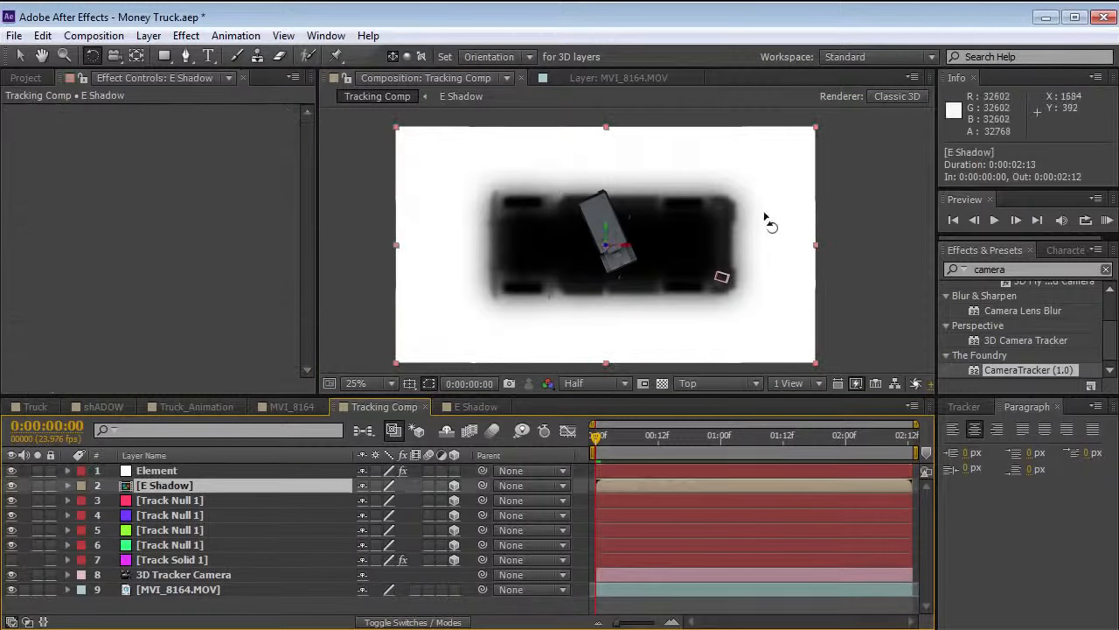
{"action": "scroll", "coordinate": [636, 246], "scroll_direction": "up", "scroll_amount": 2}
{"action": "scroll", "coordinate": [560, 248], "scroll_direction": "down", "scroll_amount": 2}
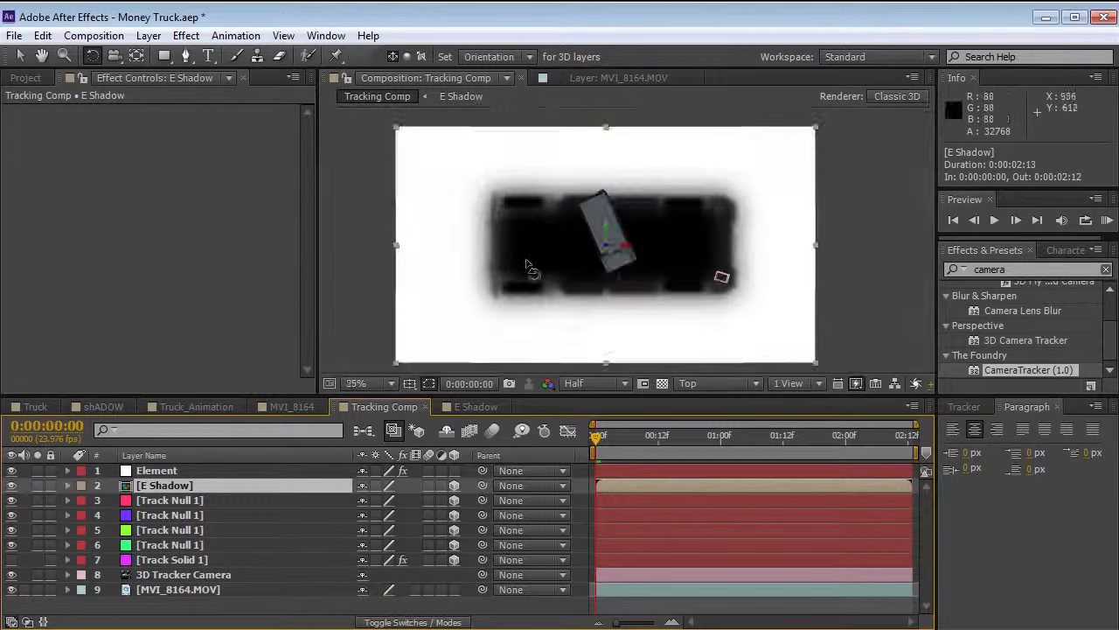
{"action": "scroll", "coordinate": [623, 247], "scroll_direction": "up", "scroll_amount": 2}
{"action": "left_click_drag", "start_coordinate": [585, 250], "coordinate": [616, 232]}
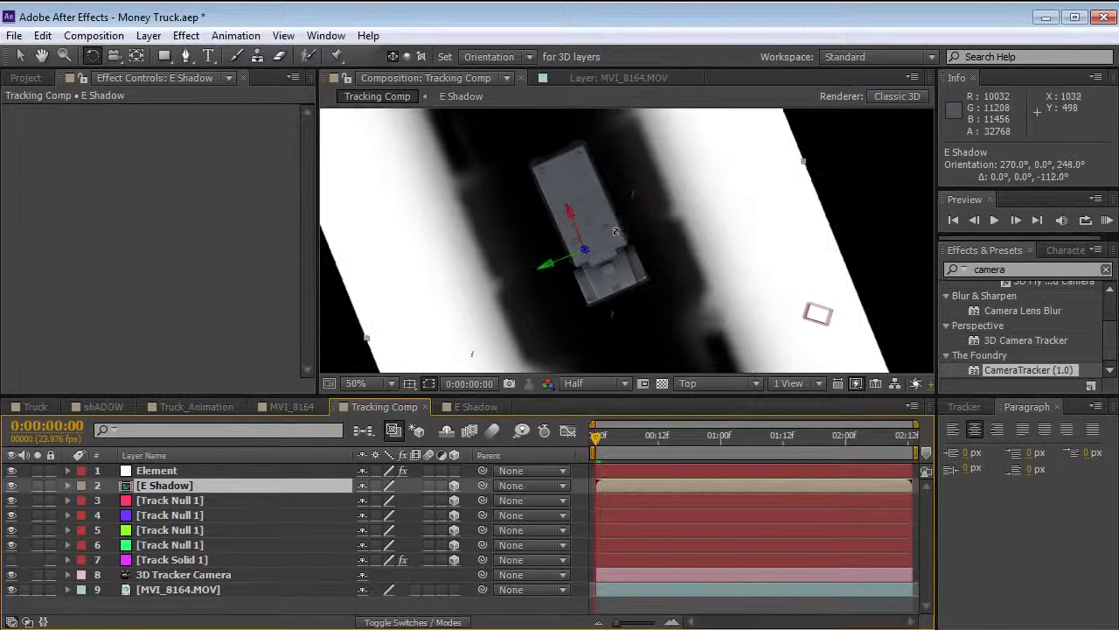
Step: Scale the E Shadow layer to 32% and move it under the truck, to a position of about 974, 540, 28
{"action": "key", "text": "s"}
{"action": "left_click_drag", "start_coordinate": [407, 500], "coordinate": [332, 500]}
{"action": "key", "text": "v"}
{"action": "left_click_drag", "start_coordinate": [589, 320], "coordinate": [598, 304]}
{"action": "left_click_drag", "start_coordinate": [406, 507], "coordinate": [401, 501]}
{"action": "scroll", "coordinate": [594, 248], "scroll_direction": "up", "scroll_amount": 2}
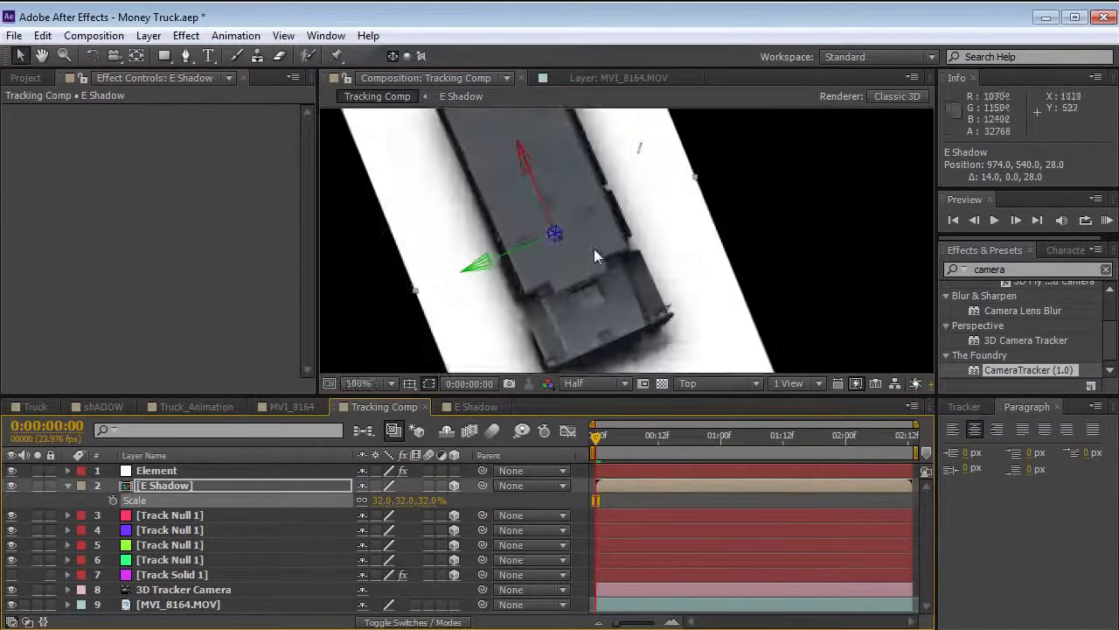
Step: Fine-tune the E Shadow layer's rotation and nudge its position to line up with the truck's outline seen from above
{"action": "key", "text": "w"}
{"action": "left_click_drag", "start_coordinate": [555, 233], "coordinate": [558, 228]}
{"action": "key", "text": "v"}
{"action": "key", "text": "Up"}
{"action": "key", "text": "Up"}
{"action": "key", "text": "Up"}
{"action": "key", "text": "Up"}
{"action": "key", "text": "Up"}
{"action": "left_click_drag", "start_coordinate": [575, 267], "coordinate": [571, 258]}
{"action": "scroll", "coordinate": [603, 278], "scroll_direction": "down", "scroll_amount": 2}
Step: Return to the Active Camera view and set the E Shadow layer's blending mode to Multiply
{"action": "left_click", "coordinate": [715, 385]}
{"action": "left_click", "coordinate": [678, 286]}
{"action": "left_click", "coordinate": [696, 383]}
{"action": "left_click", "coordinate": [731, 404]}
{"action": "left_click", "coordinate": [189, 485]}
{"action": "key", "text": "F4"}
{"action": "left_click", "coordinate": [378, 485]}
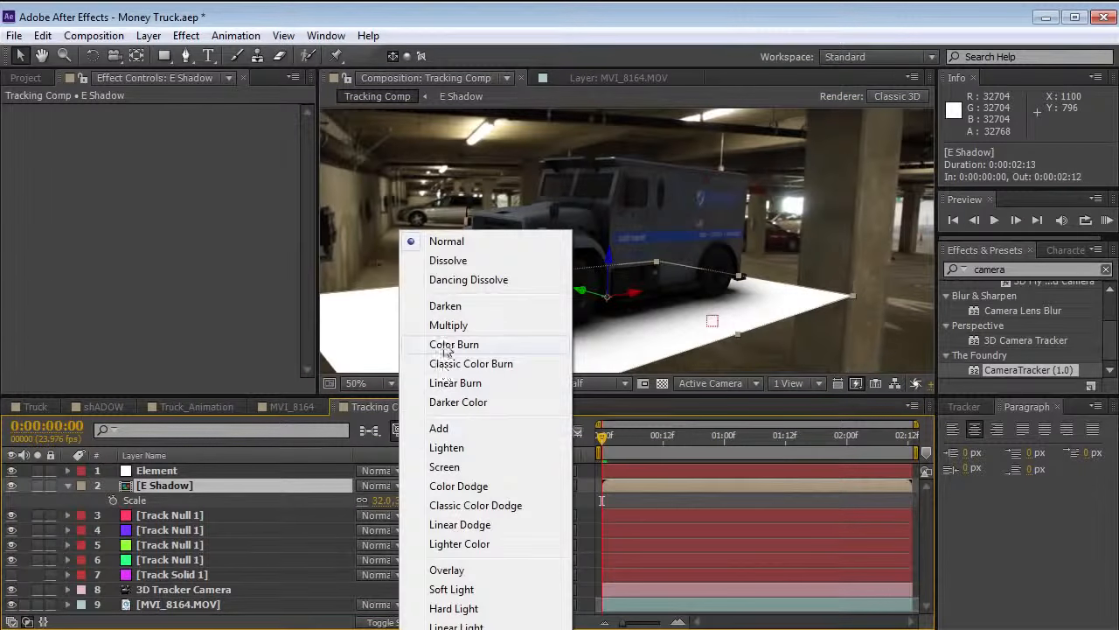
{"action": "left_click", "coordinate": [445, 324]}
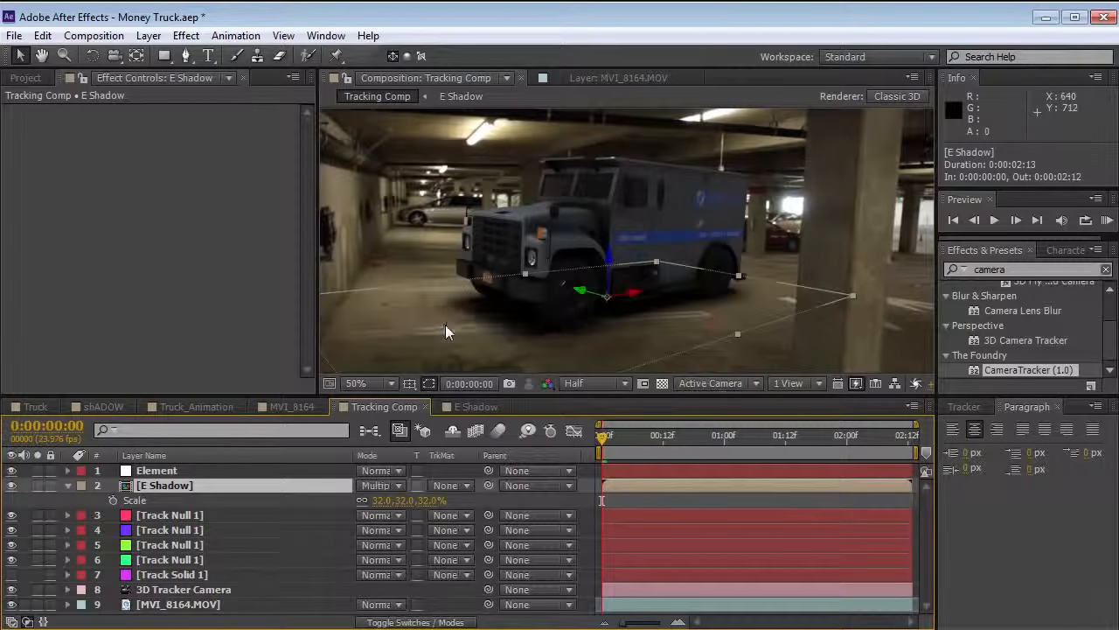
Step: Apply a Curves effect to the E Shadow layer and bend the RGB curve strongly upward to brighten it
{"action": "left_click", "coordinate": [185, 35]}
{"action": "mouse_move", "coordinate": [262, 198]}
{"action": "left_click", "coordinate": [459, 548]}
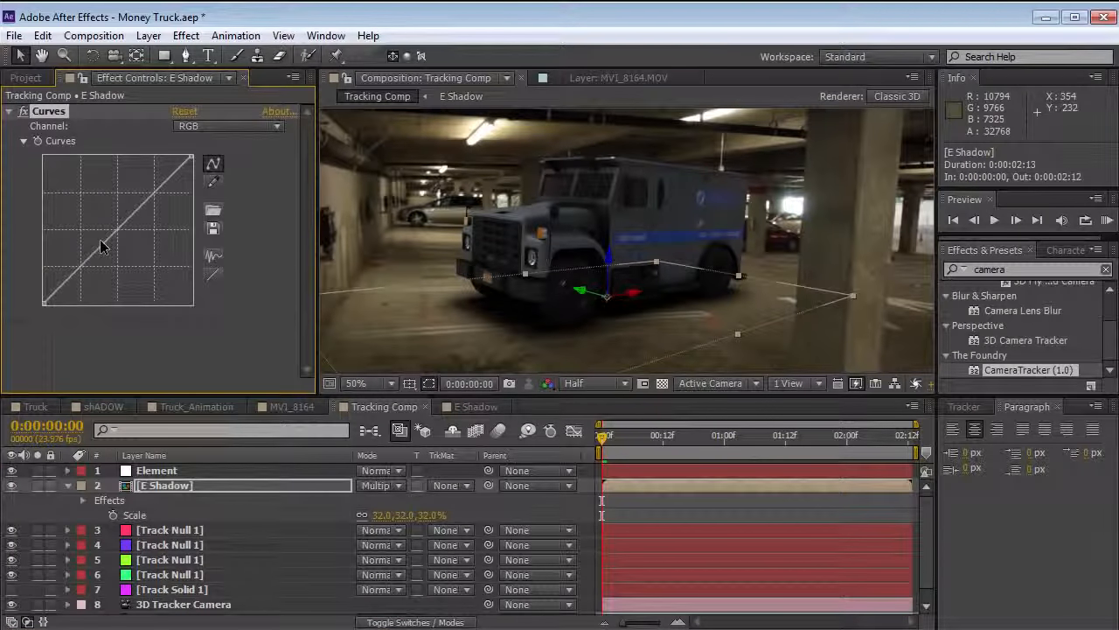
{"action": "left_click_drag", "start_coordinate": [105, 242], "coordinate": [79, 217]}
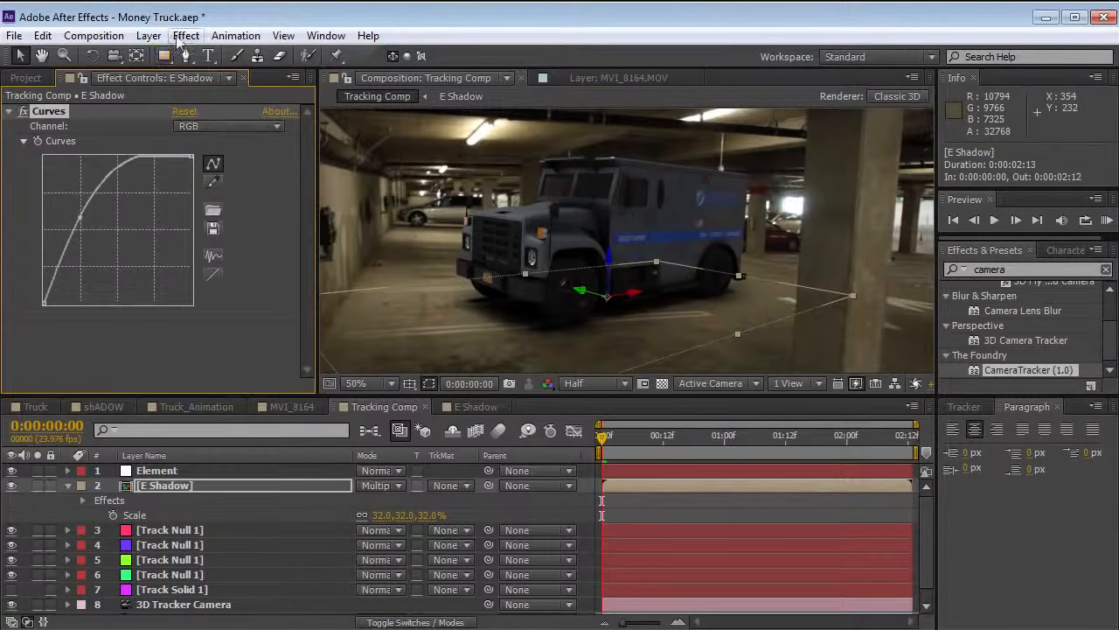
Step: Add a Fast Blur to the E Shadow layer with a blurriness of 75 and edge pixels repeated
{"action": "left_click", "coordinate": [185, 35]}
{"action": "mouse_move", "coordinate": [250, 158]}
{"action": "left_click", "coordinate": [612, 419]}
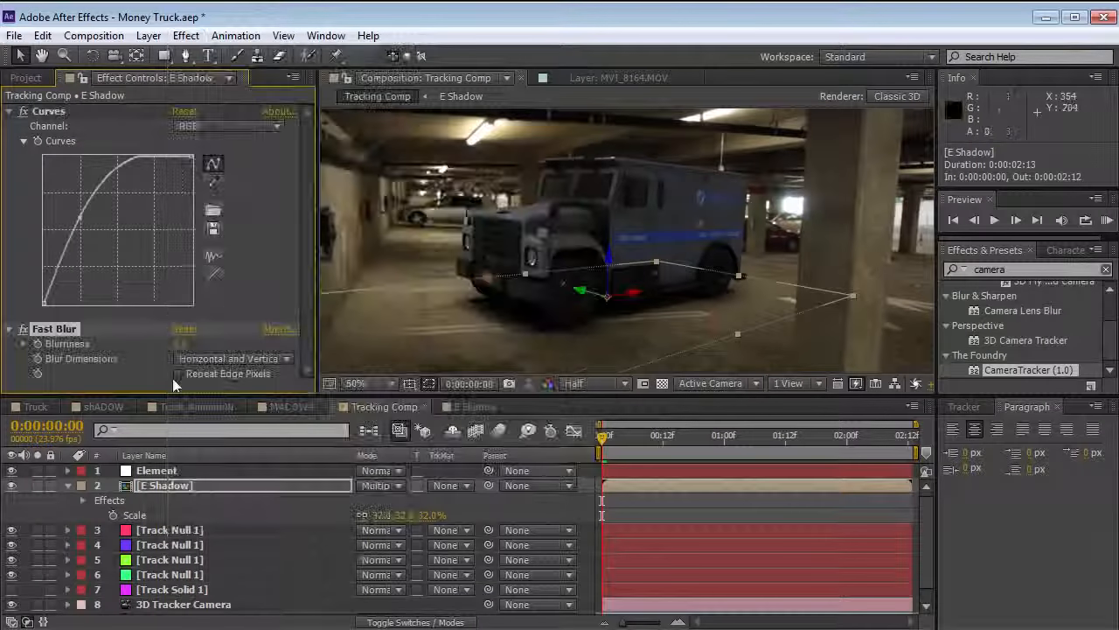
{"action": "left_click_drag", "start_coordinate": [186, 343], "coordinate": [287, 335]}
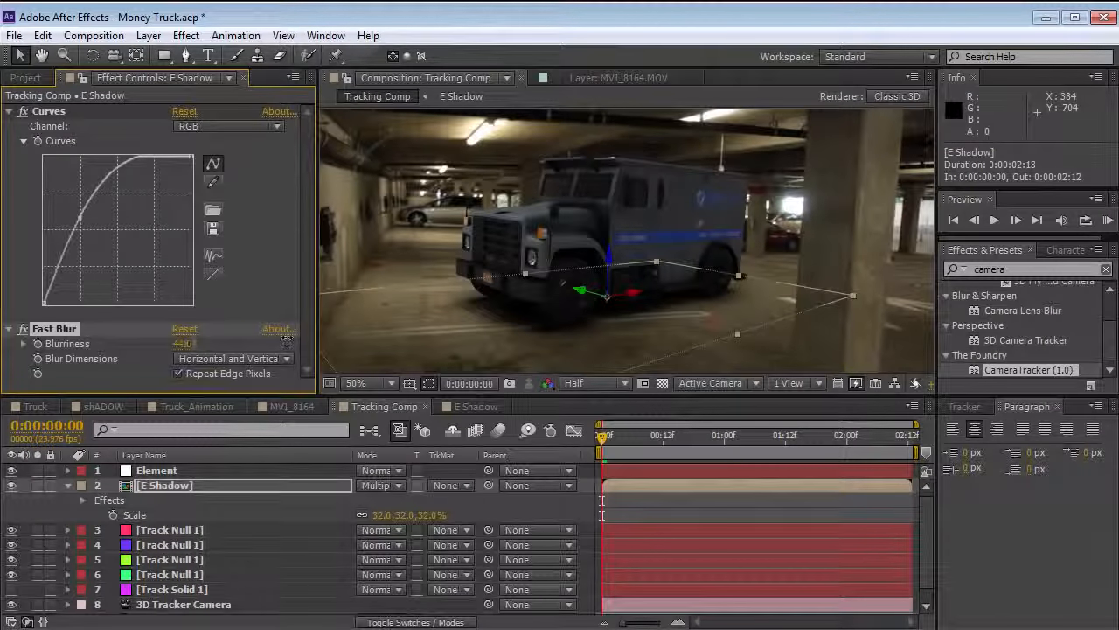
Step: Lower the E Shadow layer's opacity to 86% and play a RAM preview of the composition
{"action": "left_click", "coordinate": [220, 486]}
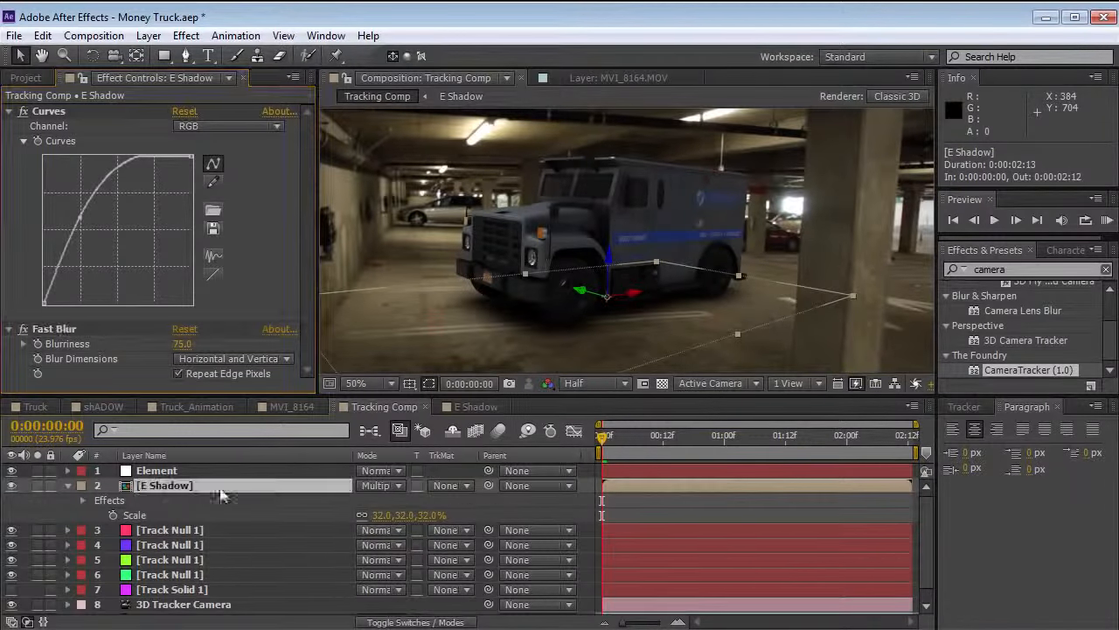
{"action": "key", "text": "t"}
{"action": "left_click_drag", "start_coordinate": [342, 499], "coordinate": [389, 499]}
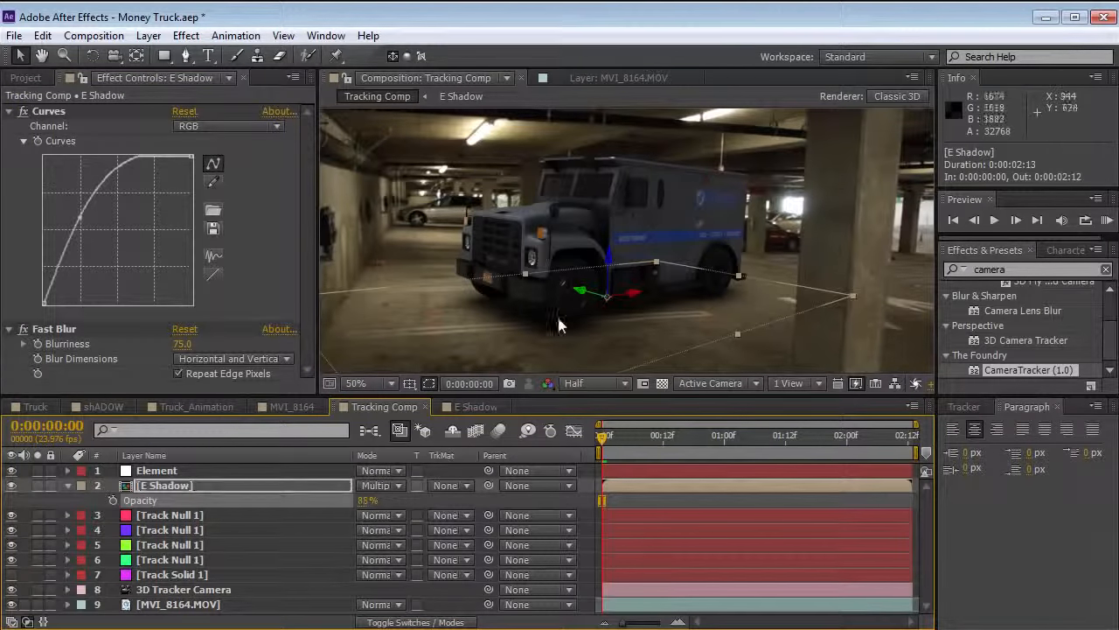
{"action": "left_click", "coordinate": [626, 494]}
{"action": "left_click_drag", "start_coordinate": [623, 438], "coordinate": [523, 475]}
{"action": "key", "text": "KP_0"}
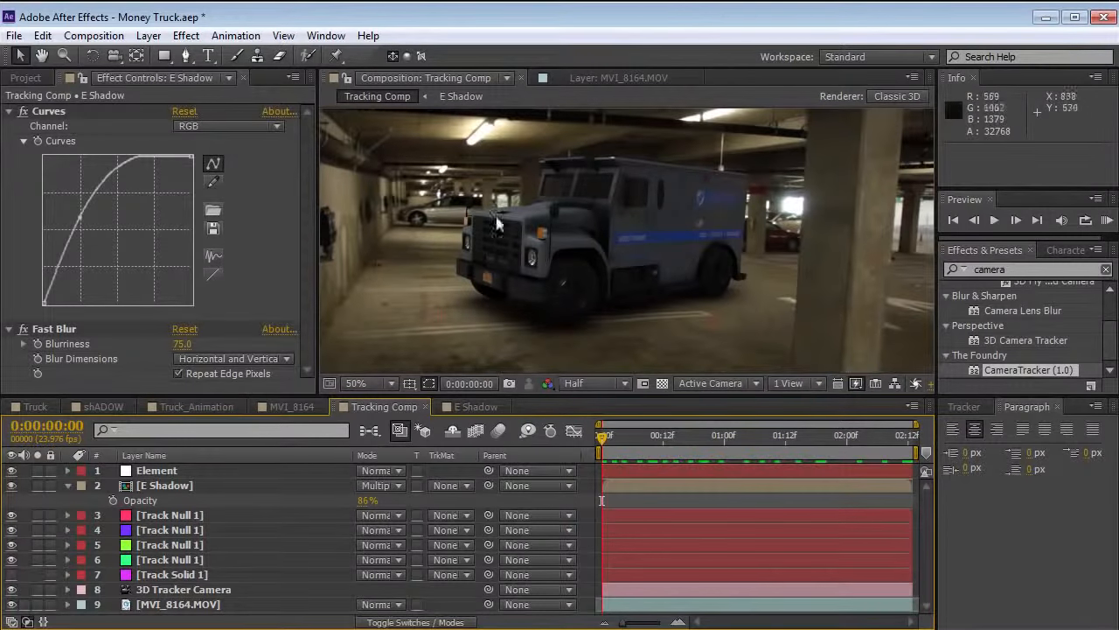
Step: Create an Ambient light at 30% intensity, with its color sampled from the parking garage footage
{"action": "left_click", "coordinate": [68, 486]}
{"action": "left_click", "coordinate": [165, 486]}
{"action": "left_click", "coordinate": [149, 36]}
{"action": "mouse_move", "coordinate": [157, 56]}
{"action": "left_click", "coordinate": [489, 80]}
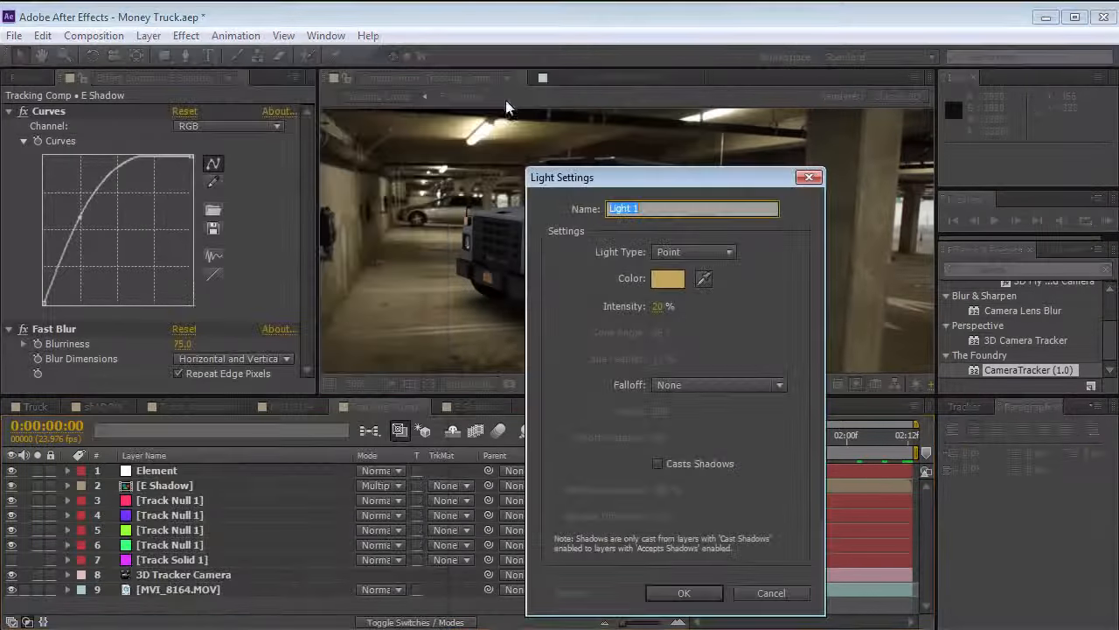
{"action": "left_click_drag", "start_coordinate": [692, 182], "coordinate": [223, 134]}
{"action": "left_click", "coordinate": [233, 231]}
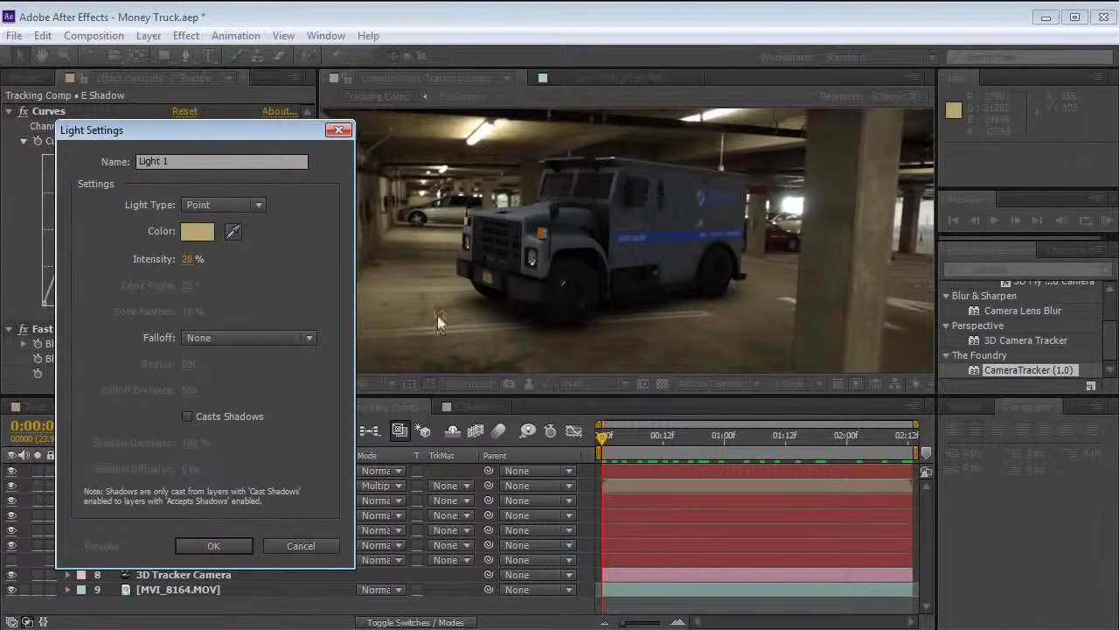
{"action": "left_click", "coordinate": [187, 259]}
{"action": "type", "text": "30"}
{"action": "left_click", "coordinate": [235, 204]}
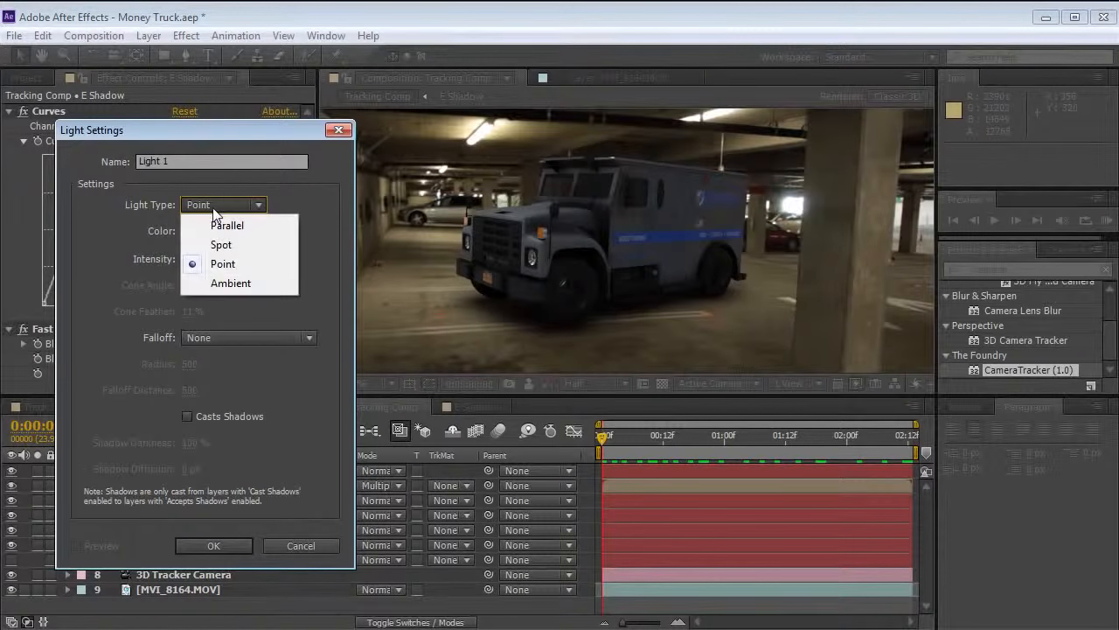
{"action": "left_click", "coordinate": [223, 283]}
{"action": "left_click", "coordinate": [223, 545]}
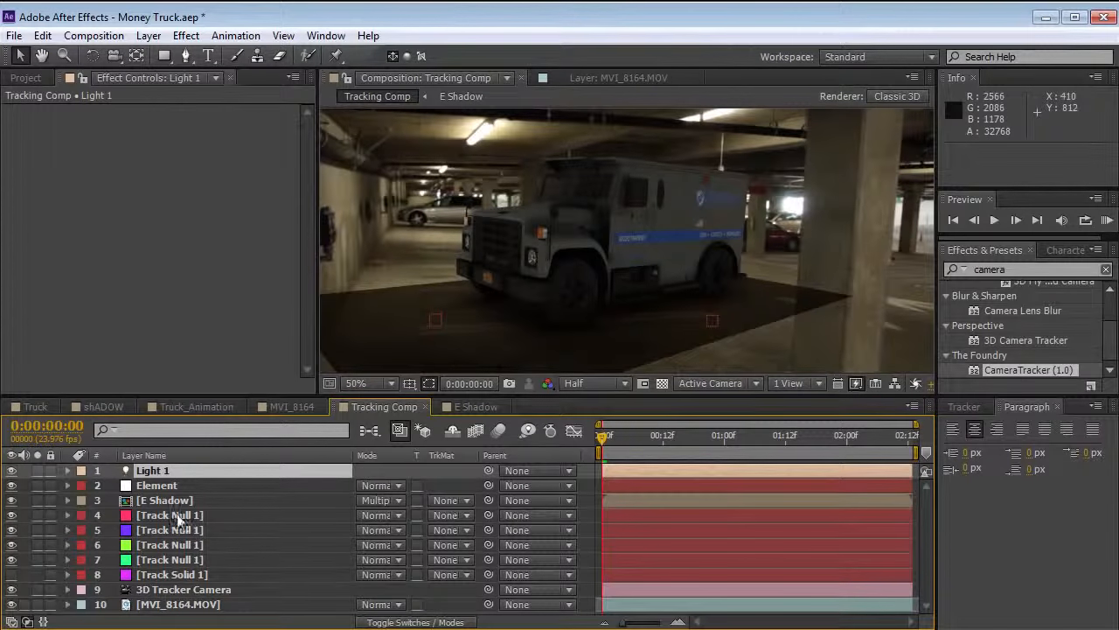
Step: Turn off Accepts Lights in the E Shadow layer's material options
{"action": "left_click", "coordinate": [673, 267]}
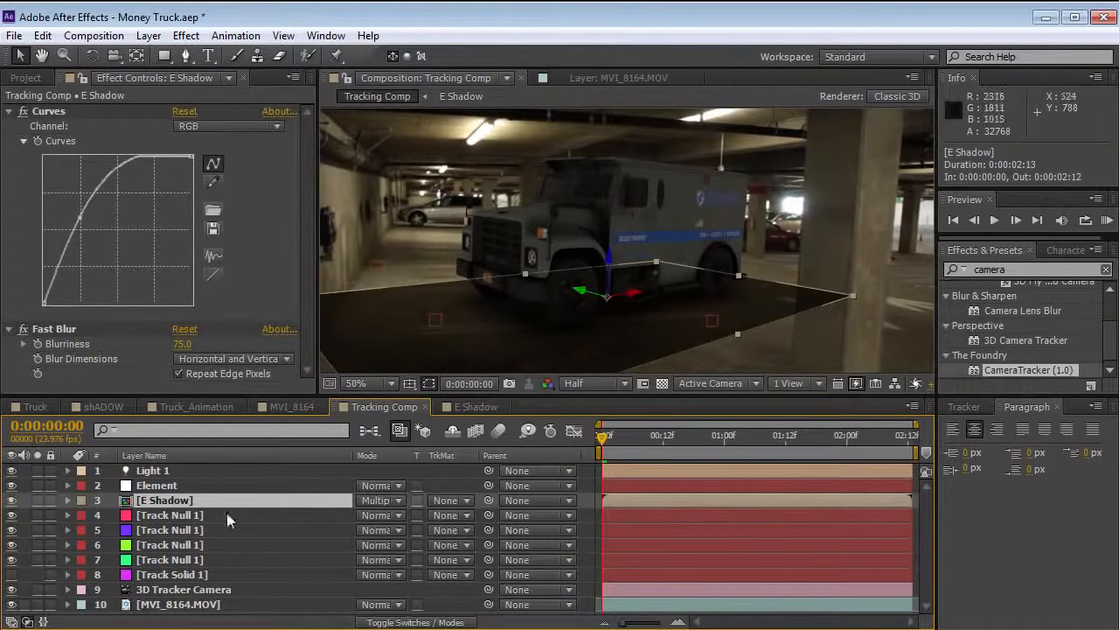
{"action": "key", "text": "a"}
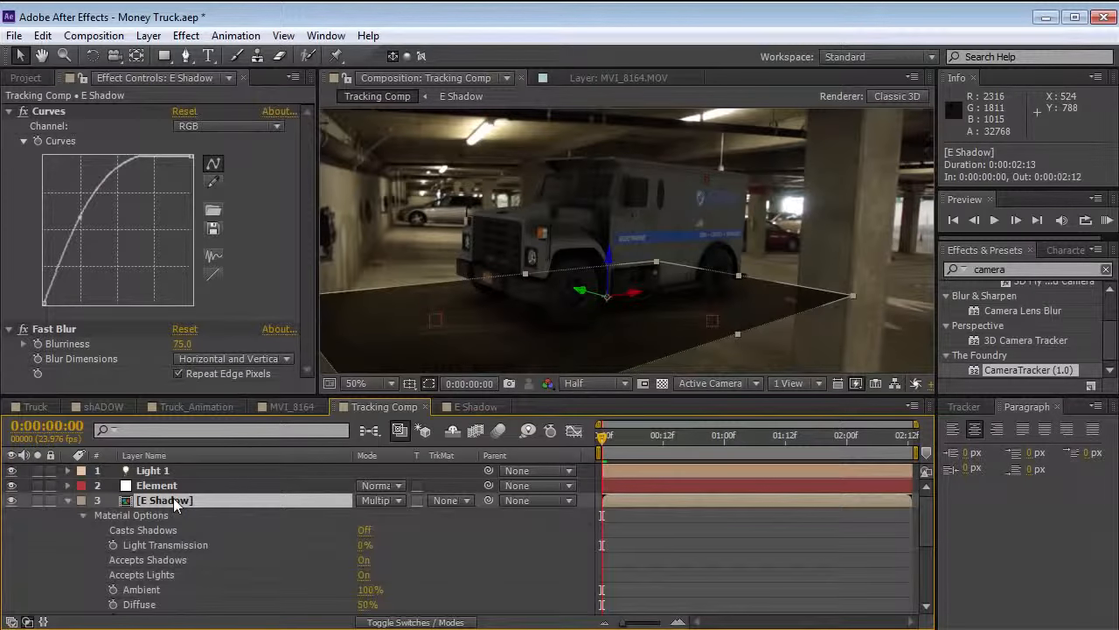
{"action": "left_click", "coordinate": [365, 574]}
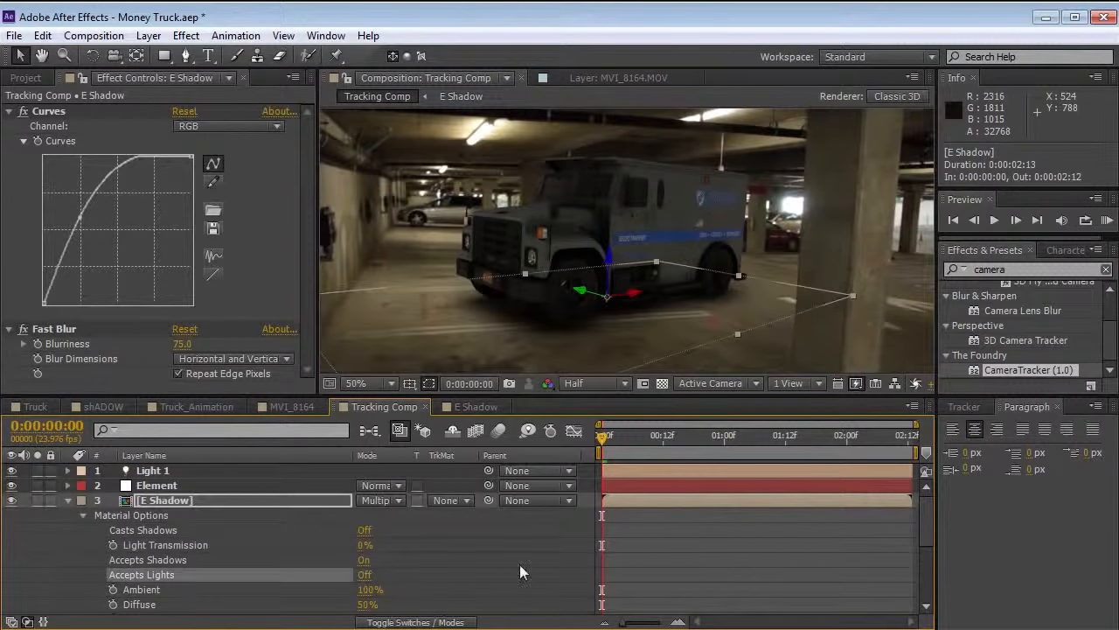
{"action": "left_click", "coordinate": [67, 500]}
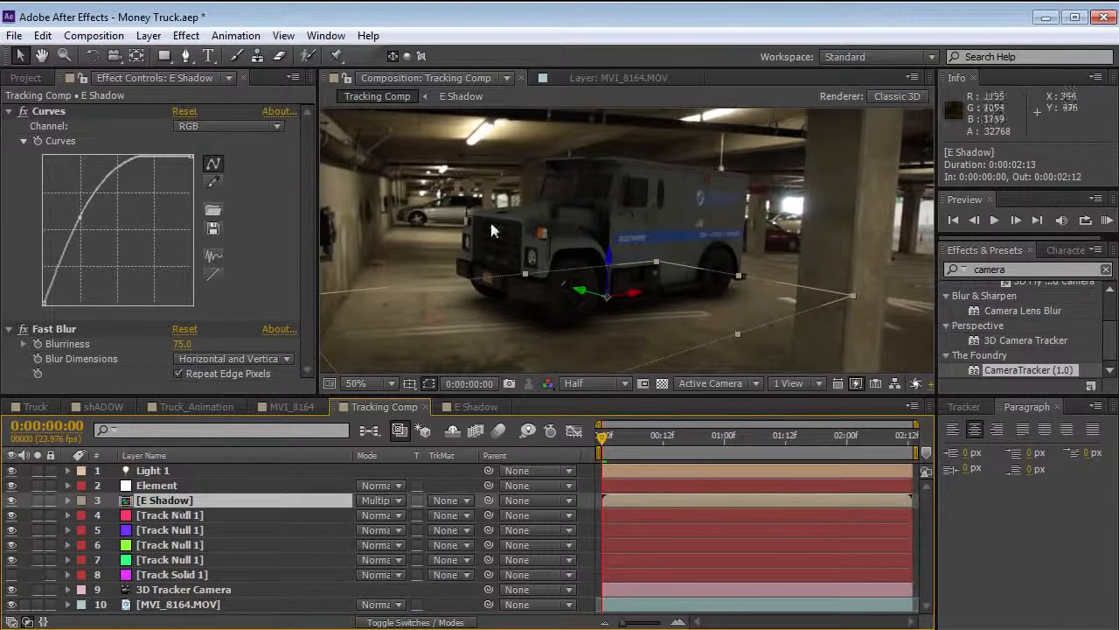
Step: Check the Classic 3D renderer choice in Tracking Comp's advanced composition settings and leave without changes
{"action": "left_click", "coordinate": [892, 96]}
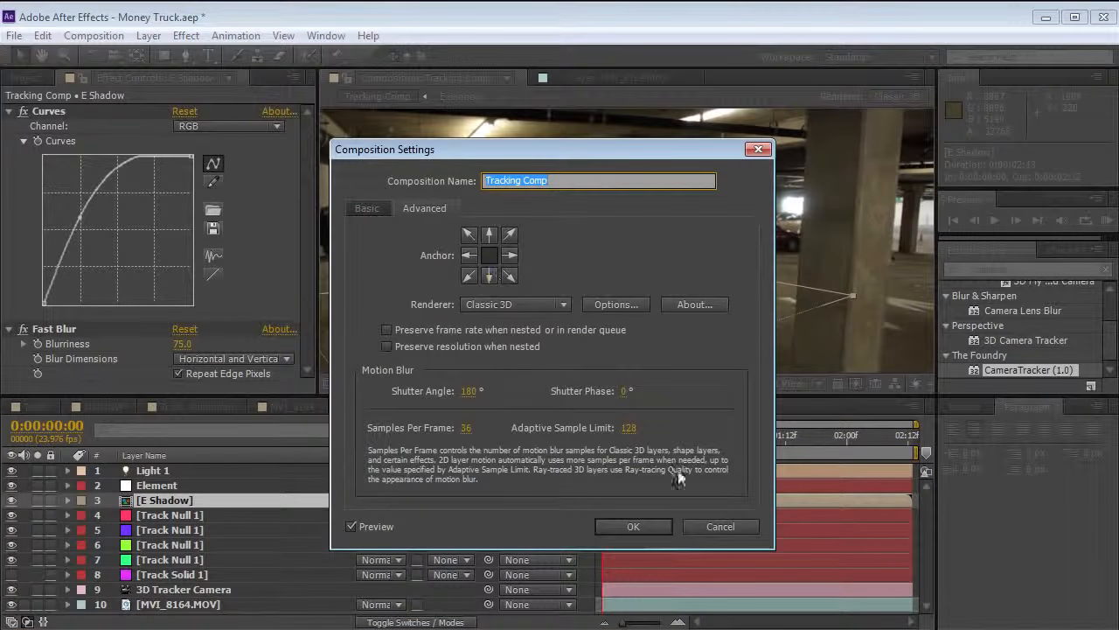
{"action": "left_click", "coordinate": [720, 528]}
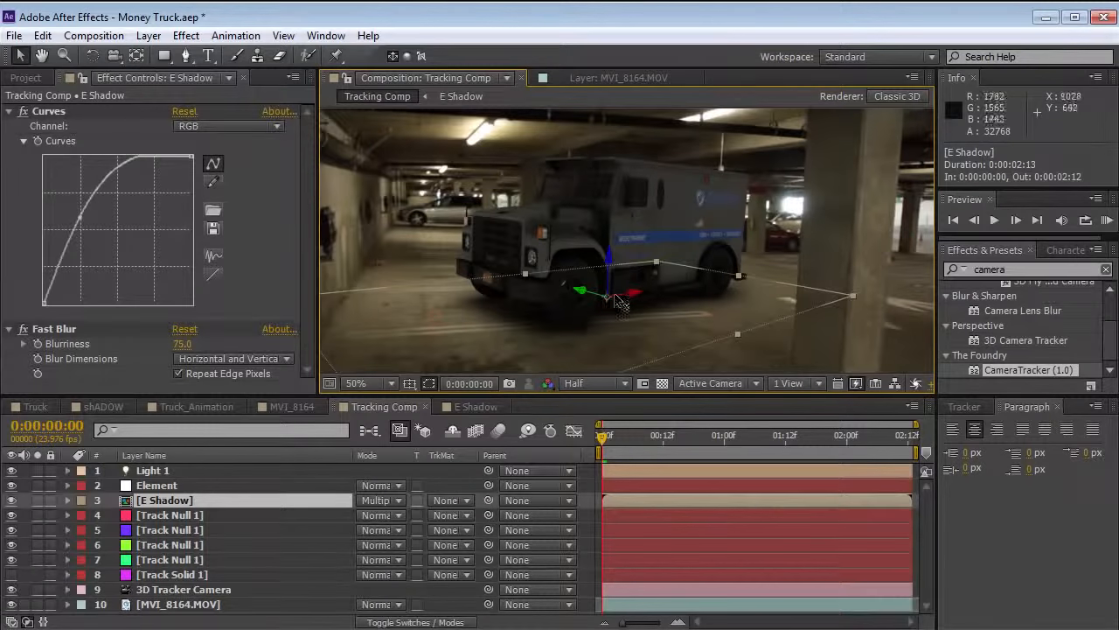
{"action": "left_click", "coordinate": [884, 98]}
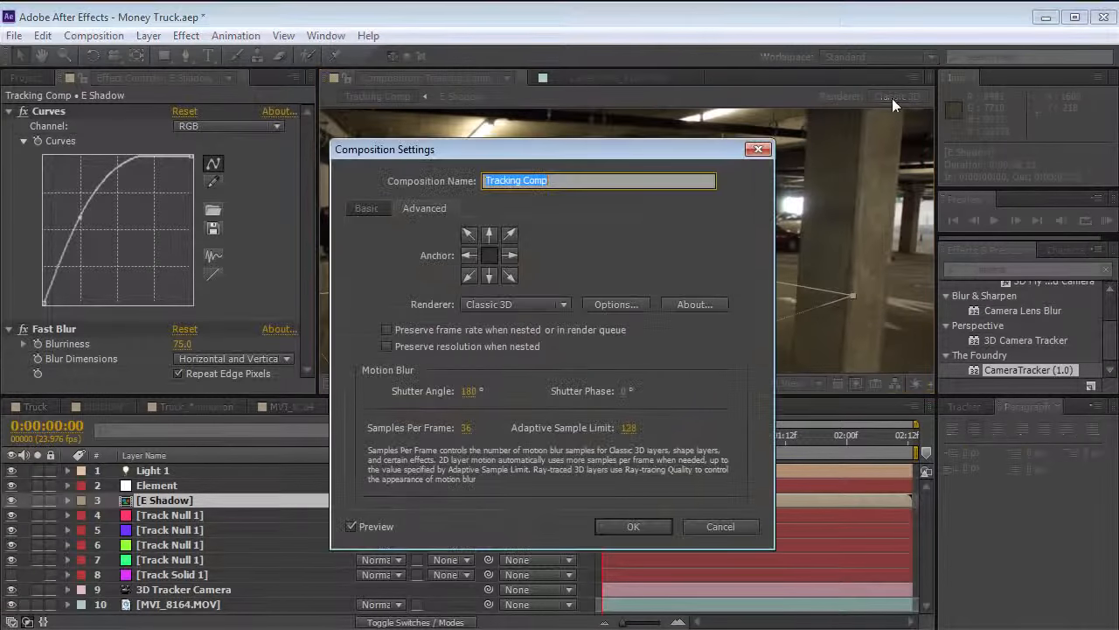
{"action": "left_click", "coordinate": [720, 526]}
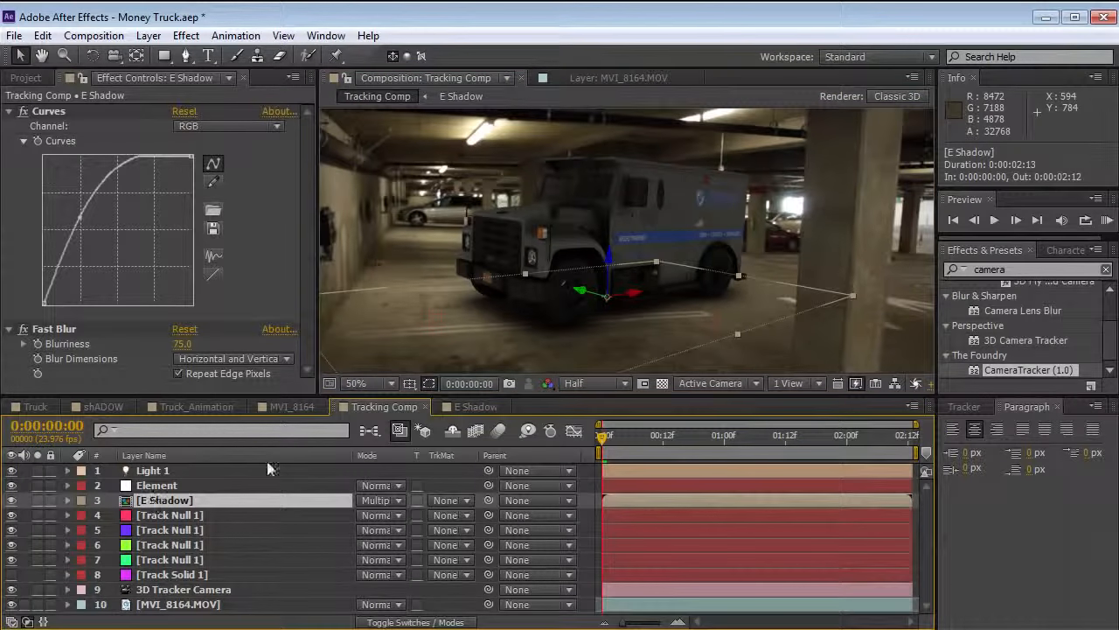
{"action": "left_click", "coordinate": [162, 485]}
{"action": "left_click", "coordinate": [166, 470]}
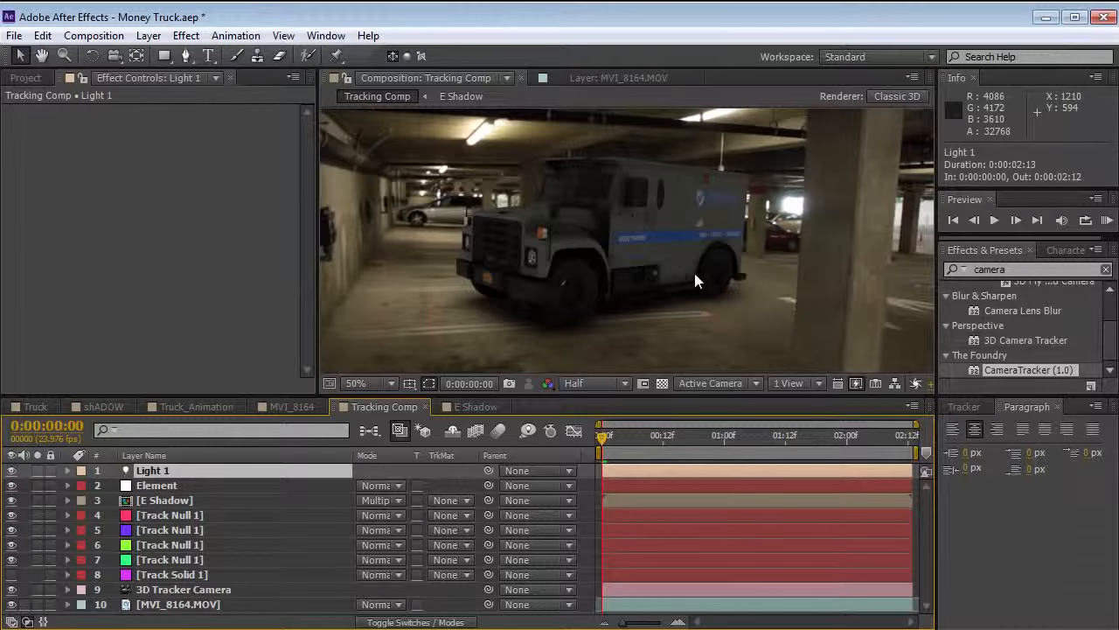
{"action": "left_click", "coordinate": [149, 36]}
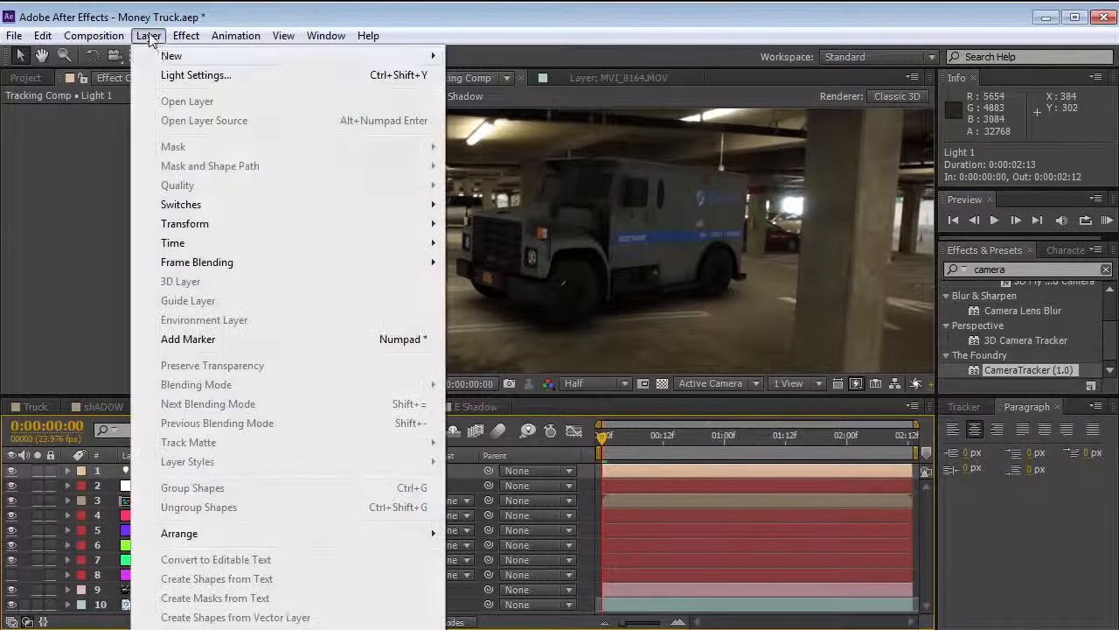
{"action": "mouse_move", "coordinate": [160, 57]}
{"action": "left_click", "coordinate": [834, 227]}
Step: At 0:00:01:02, create a white Parallel light with 30% intensity
{"action": "left_click_drag", "start_coordinate": [770, 443], "coordinate": [736, 445]}
{"action": "left_click", "coordinate": [149, 36]}
{"action": "mouse_move", "coordinate": [175, 55]}
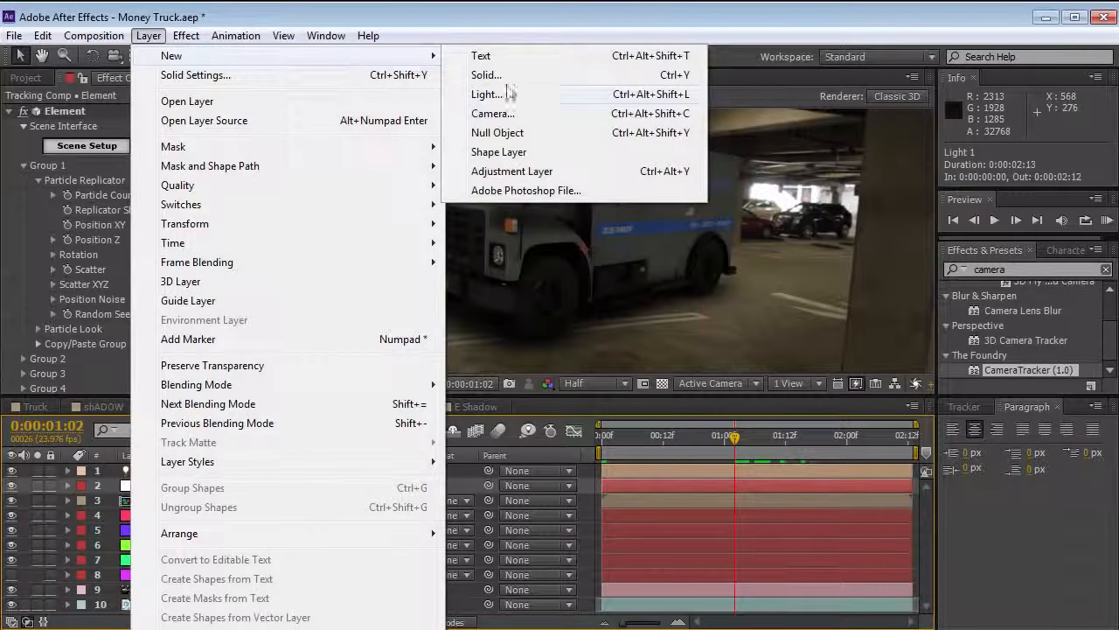
{"action": "left_click", "coordinate": [541, 96]}
{"action": "left_click", "coordinate": [245, 206]}
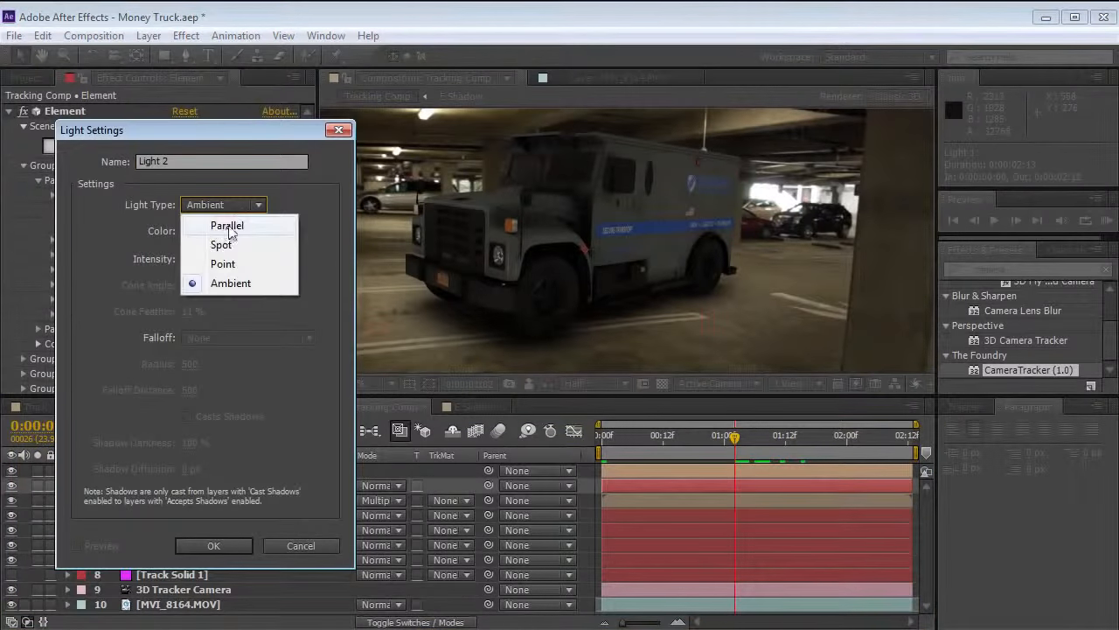
{"action": "left_click", "coordinate": [227, 226]}
{"action": "left_click", "coordinate": [197, 231]}
{"action": "left_click", "coordinate": [175, 360]}
{"action": "left_click", "coordinate": [549, 353]}
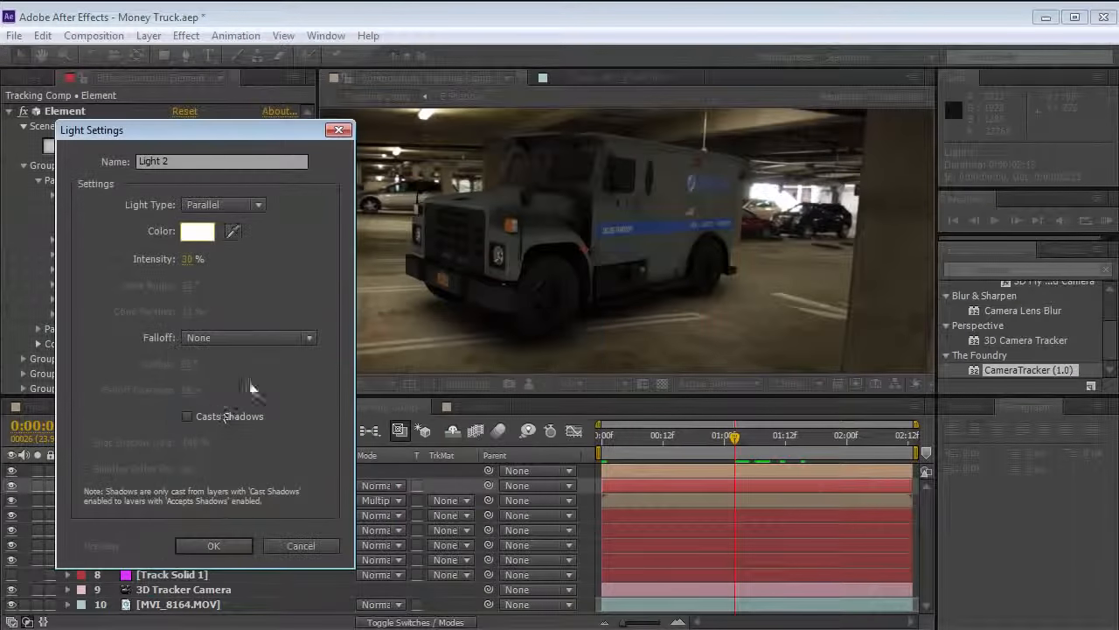
{"action": "left_click", "coordinate": [231, 546]}
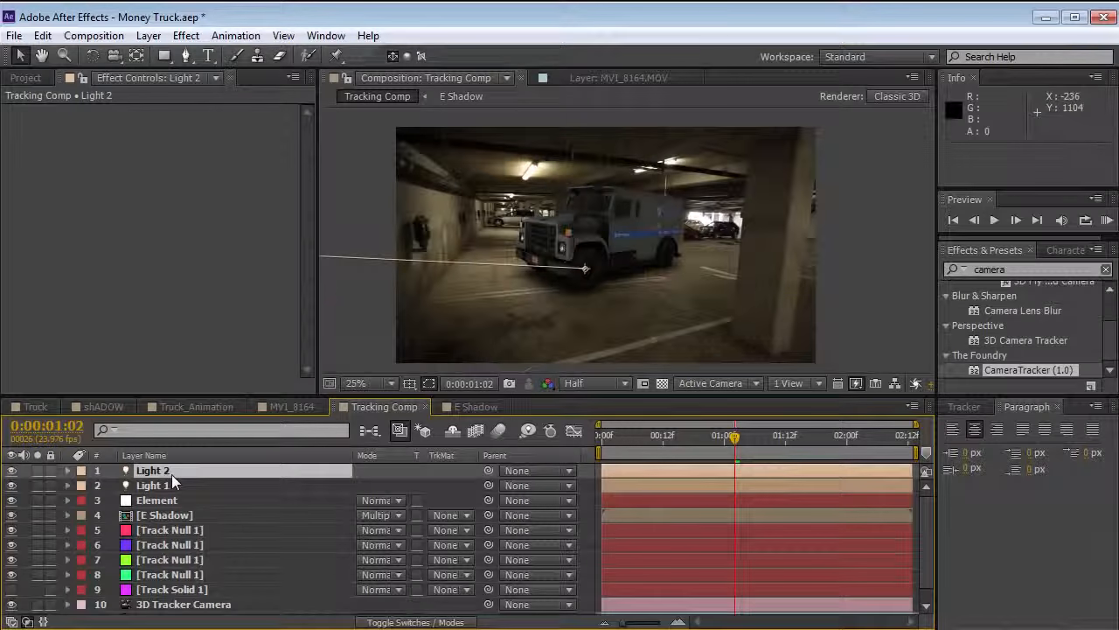
Step: Move Light 2 above and behind the truck, to position 400, 10, 1593.3
{"action": "key", "text": "p"}
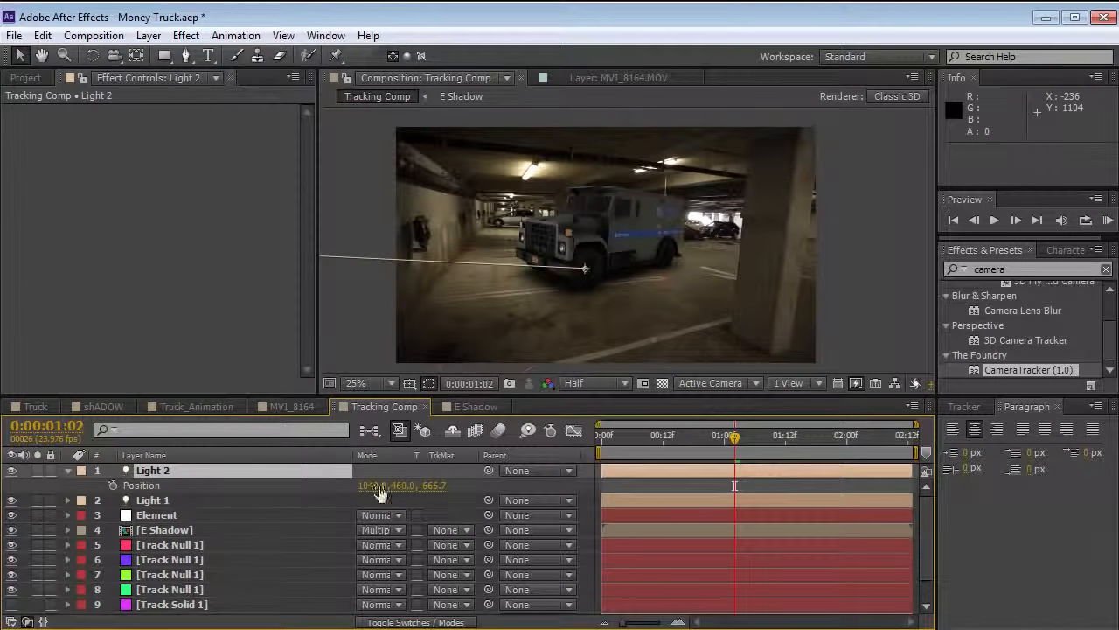
{"action": "left_click_drag", "start_coordinate": [367, 494], "coordinate": [293, 497]}
{"action": "left_click_drag", "start_coordinate": [396, 490], "coordinate": [644, 487]}
{"action": "scroll", "coordinate": [621, 237], "scroll_direction": "up", "scroll_amount": 2}
{"action": "left_click_drag", "start_coordinate": [770, 210], "coordinate": [718, 202]}
{"action": "left_click_drag", "start_coordinate": [392, 486], "coordinate": [483, 486]}
{"action": "key", "text": "t"}
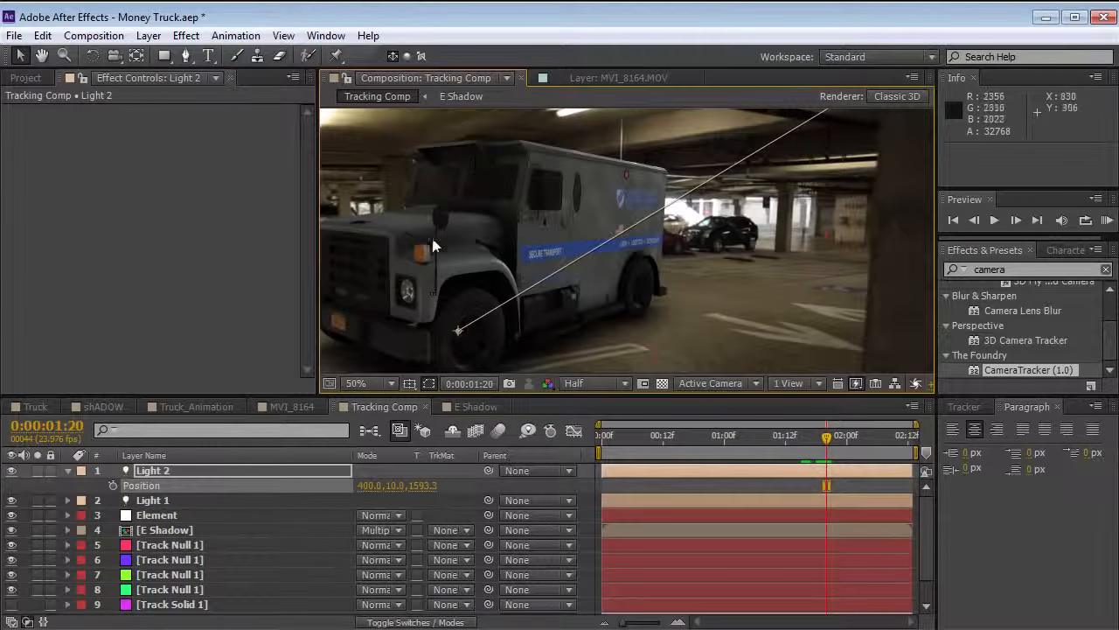
Step: Rotate the Element layer's render environment to 139° on the Y axis
{"action": "left_click", "coordinate": [154, 515]}
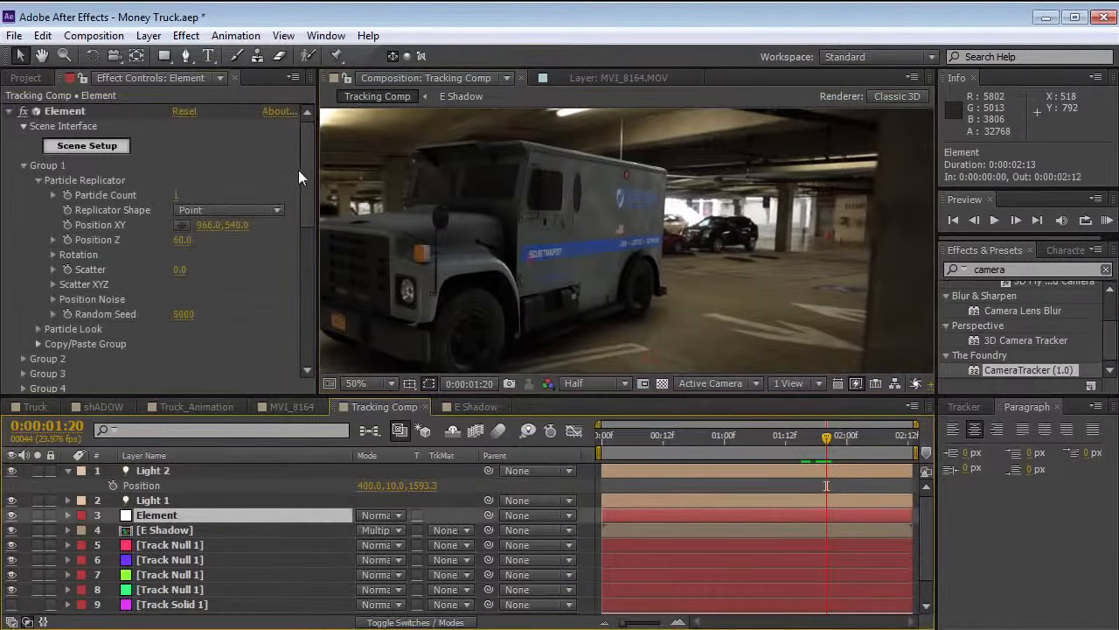
{"action": "left_click_drag", "start_coordinate": [304, 174], "coordinate": [299, 281]}
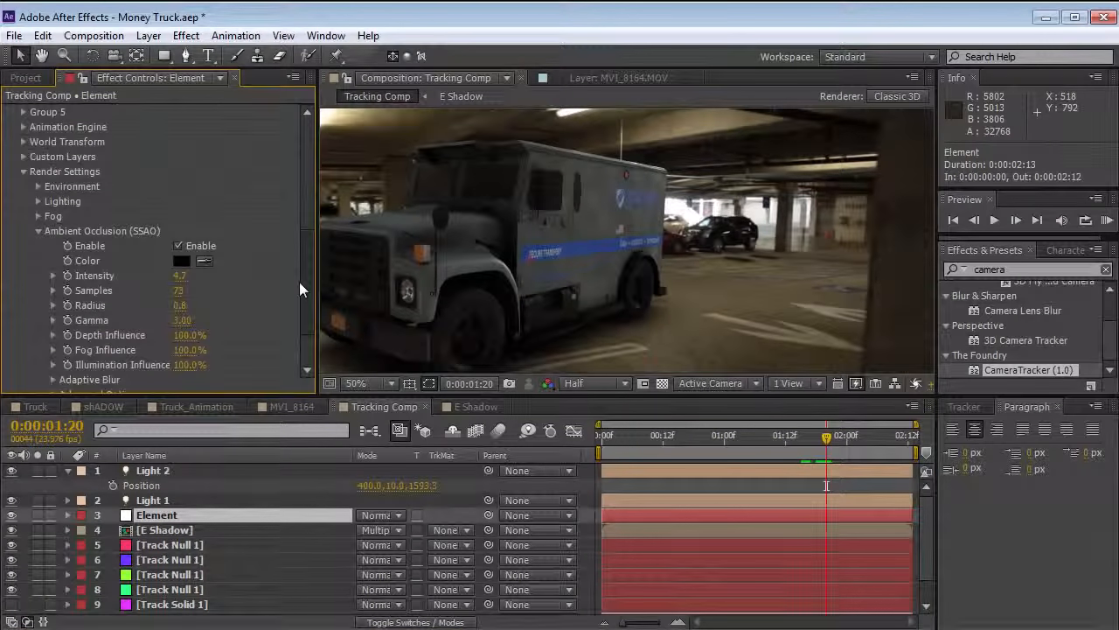
{"action": "left_click", "coordinate": [37, 228]}
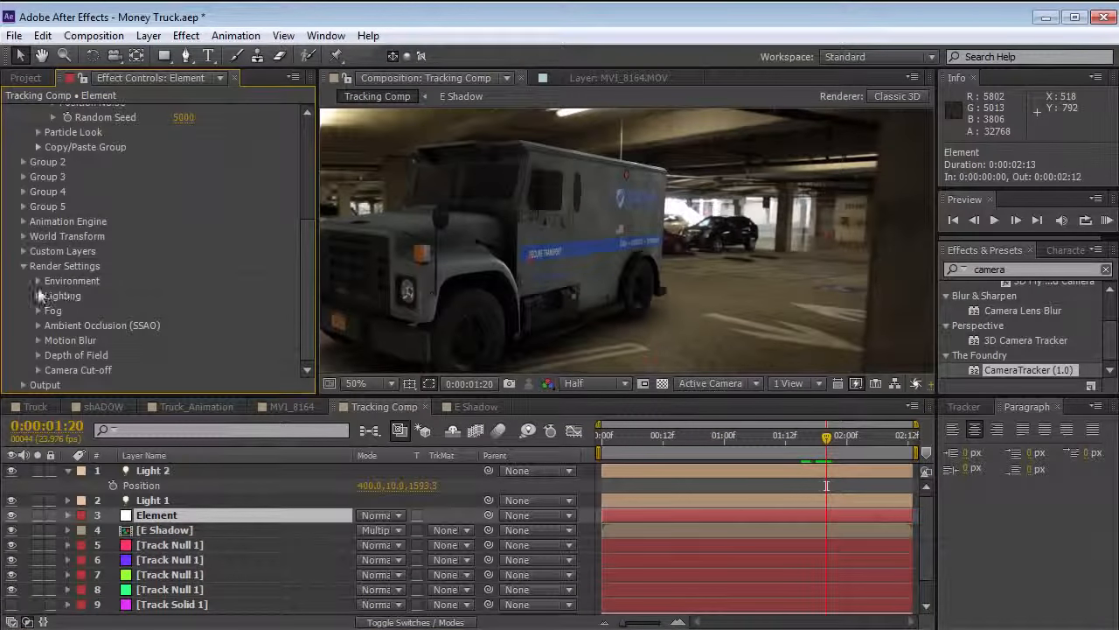
{"action": "left_click", "coordinate": [37, 281]}
{"action": "left_click_drag", "start_coordinate": [305, 243], "coordinate": [305, 253]}
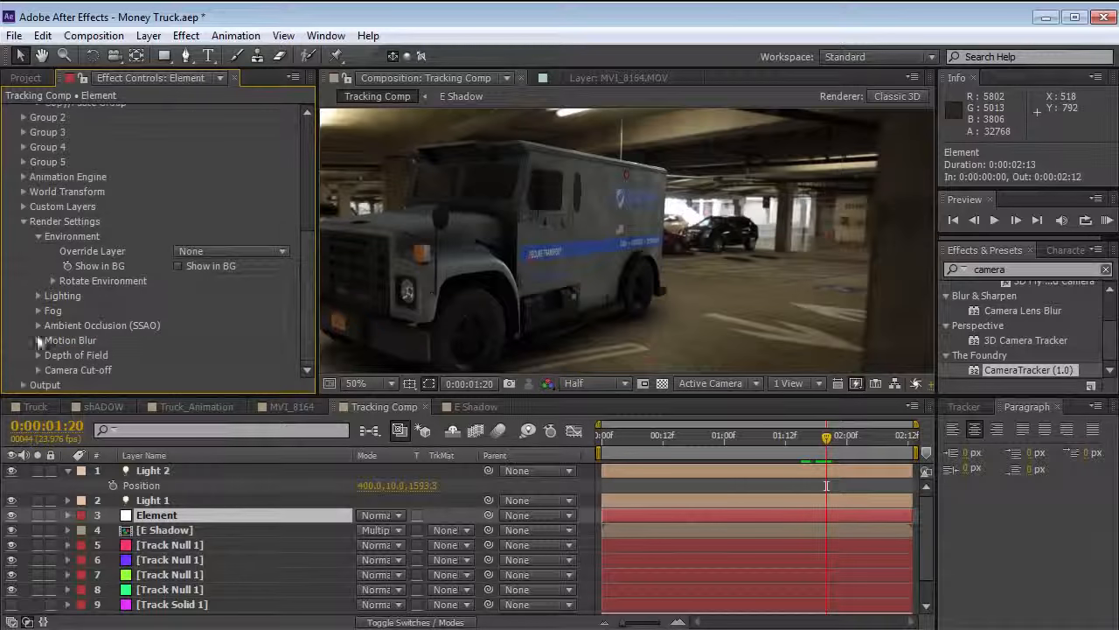
{"action": "left_click", "coordinate": [53, 281]}
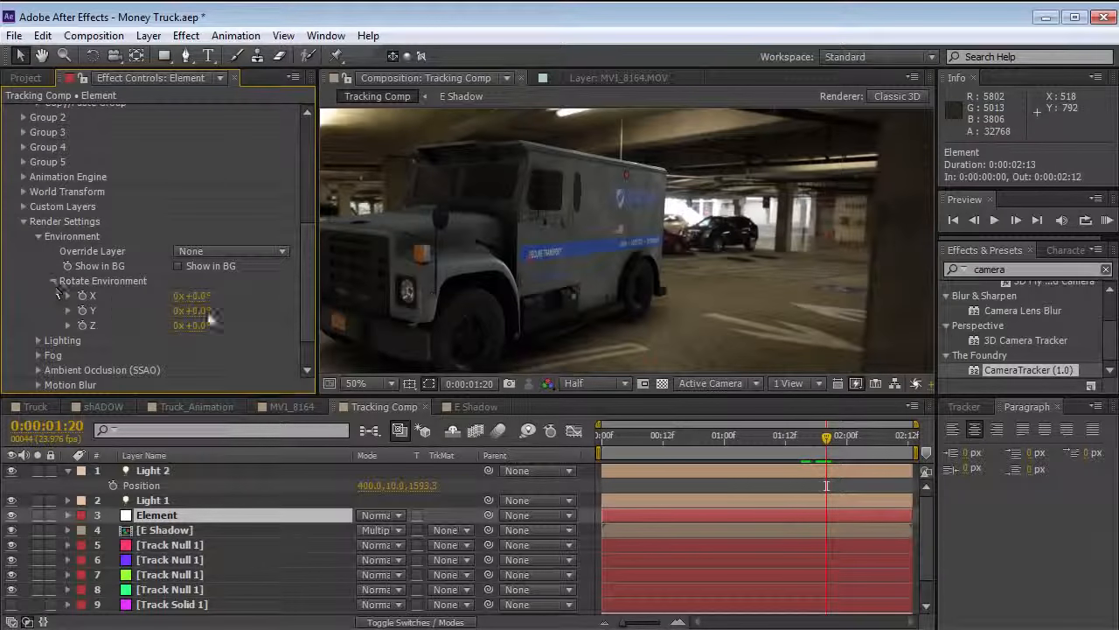
{"action": "left_click_drag", "start_coordinate": [197, 310], "coordinate": [343, 291]}
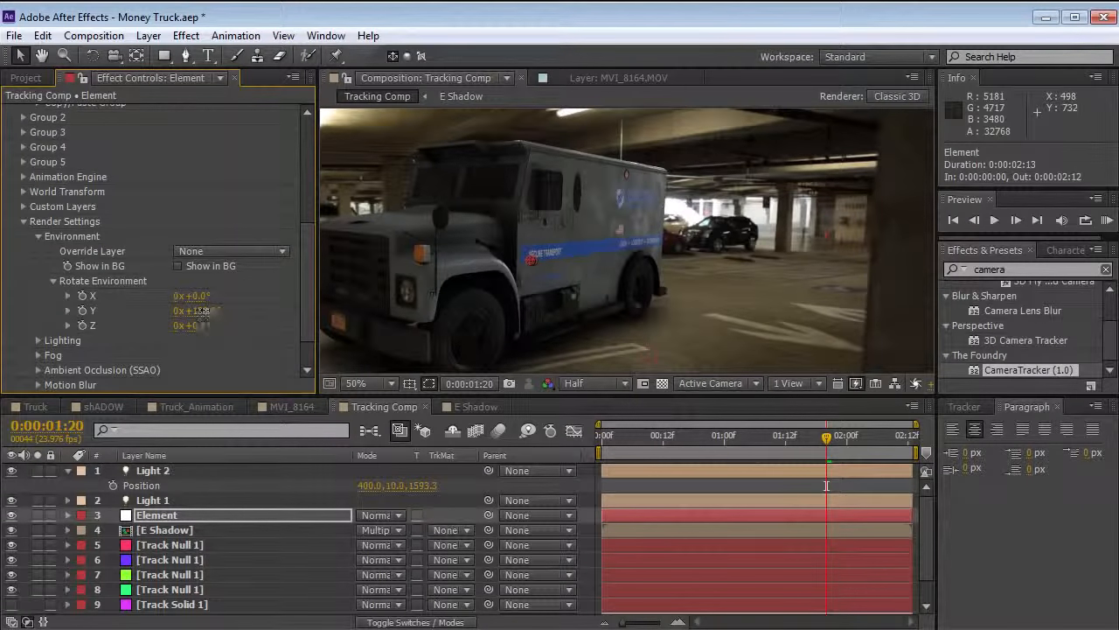
{"action": "left_click_drag", "start_coordinate": [203, 310], "coordinate": [204, 312]}
Step: Scrub through the shot up to 0:00:02:11 and back to 0:00:01:21 to examine the environment reflections on the truck
{"action": "left_click_drag", "start_coordinate": [844, 437], "coordinate": [905, 457]}
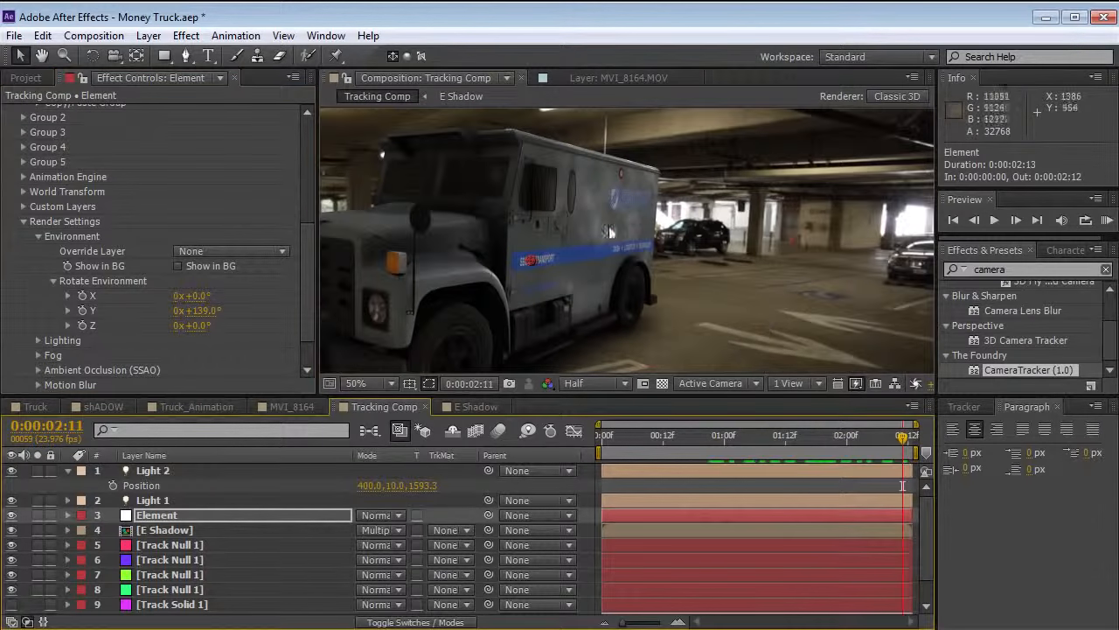
{"action": "left_click", "coordinate": [866, 441]}
{"action": "mouse_move", "coordinate": [866, 442]}
{"action": "left_mouse_down"}
{"action": "mouse_move", "coordinate": [781, 446]}
{"action": "mouse_move", "coordinate": [883, 451]}
{"action": "left_mouse_up"}
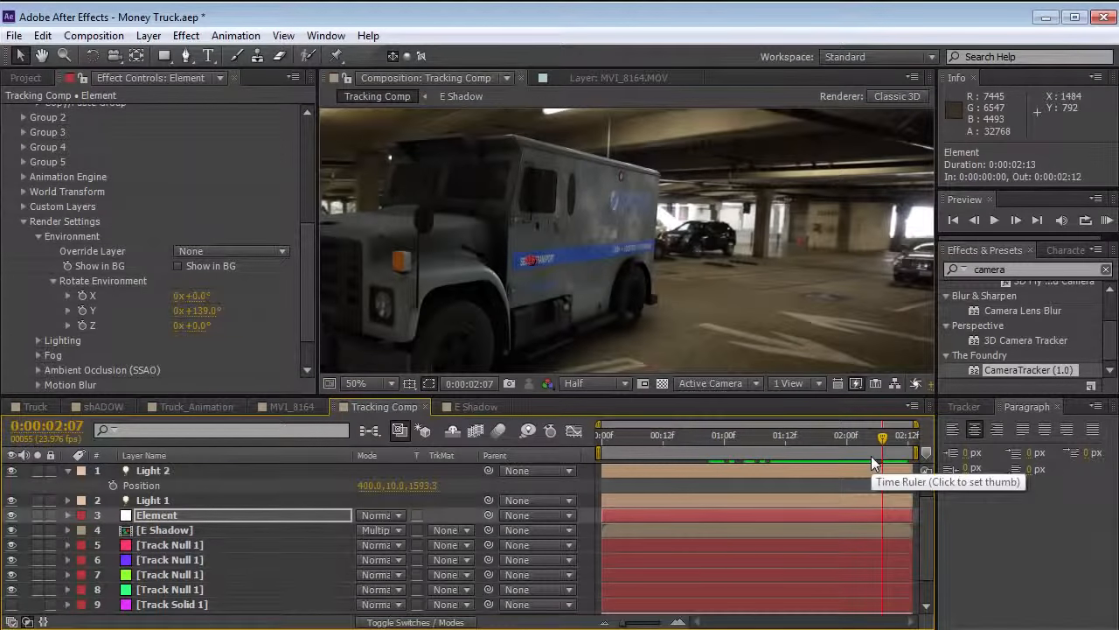
{"action": "mouse_move", "coordinate": [869, 448]}
{"action": "left_mouse_down"}
{"action": "mouse_move", "coordinate": [822, 447]}
{"action": "mouse_move", "coordinate": [852, 451]}
{"action": "left_mouse_up"}
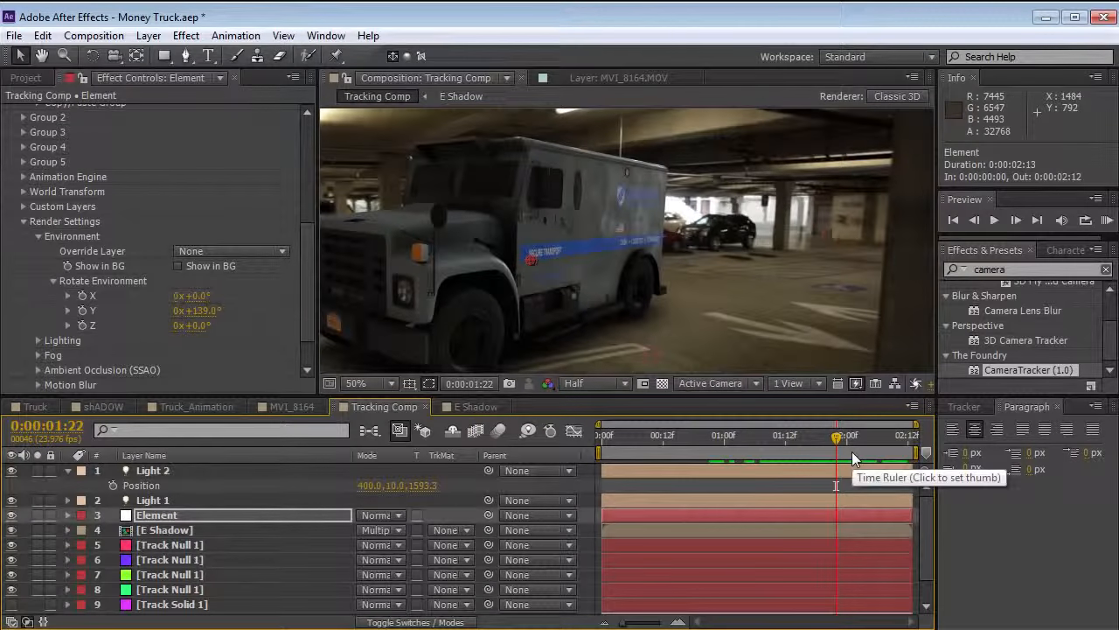
{"action": "mouse_move", "coordinate": [851, 452]}
{"action": "left_mouse_down"}
{"action": "mouse_move", "coordinate": [808, 448]}
{"action": "mouse_move", "coordinate": [862, 442]}
{"action": "mouse_move", "coordinate": [836, 441]}
{"action": "left_mouse_up"}
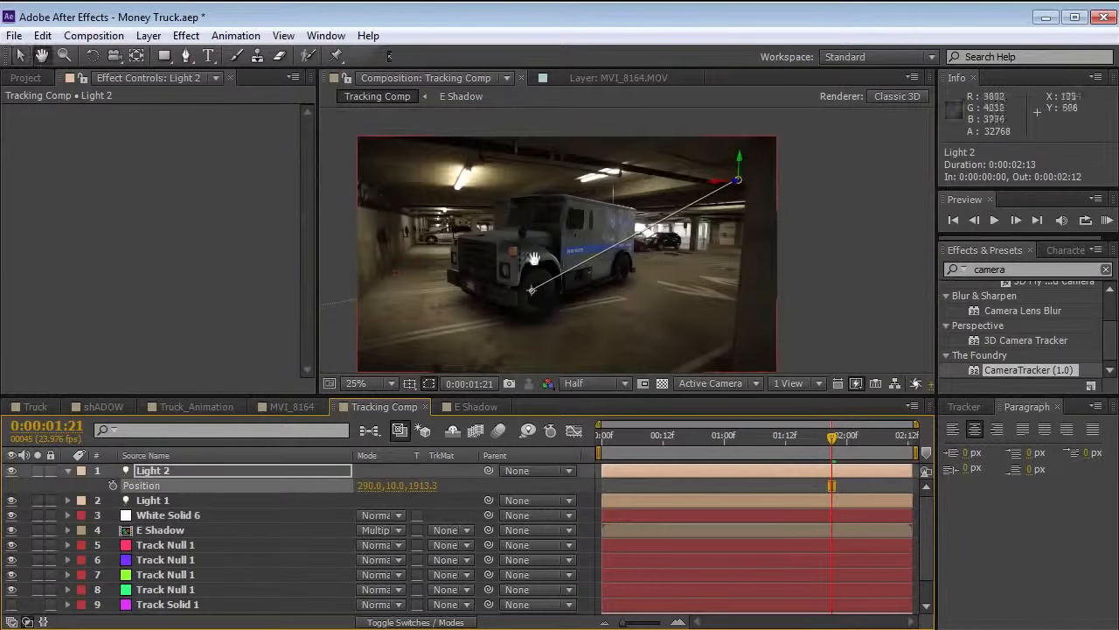
Step: Create a Point light coloured from the ceiling lamp and deepened to a warmer yellow, with 111% intensity
{"action": "key", "text": "v"}
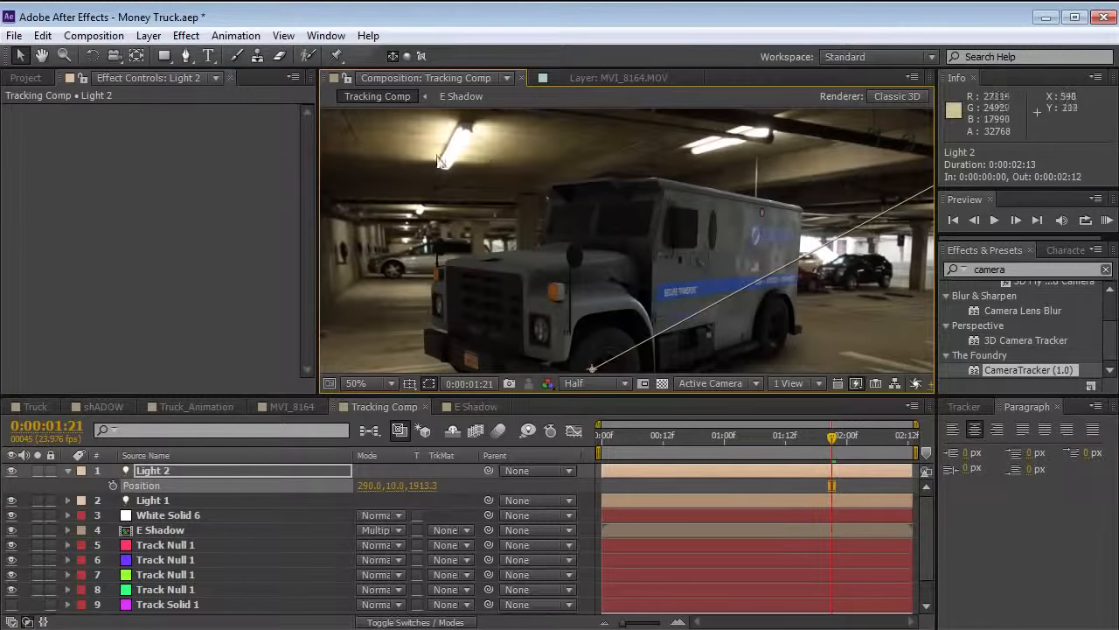
{"action": "left_click", "coordinate": [148, 35]}
{"action": "mouse_move", "coordinate": [166, 56]}
{"action": "left_click", "coordinate": [487, 94]}
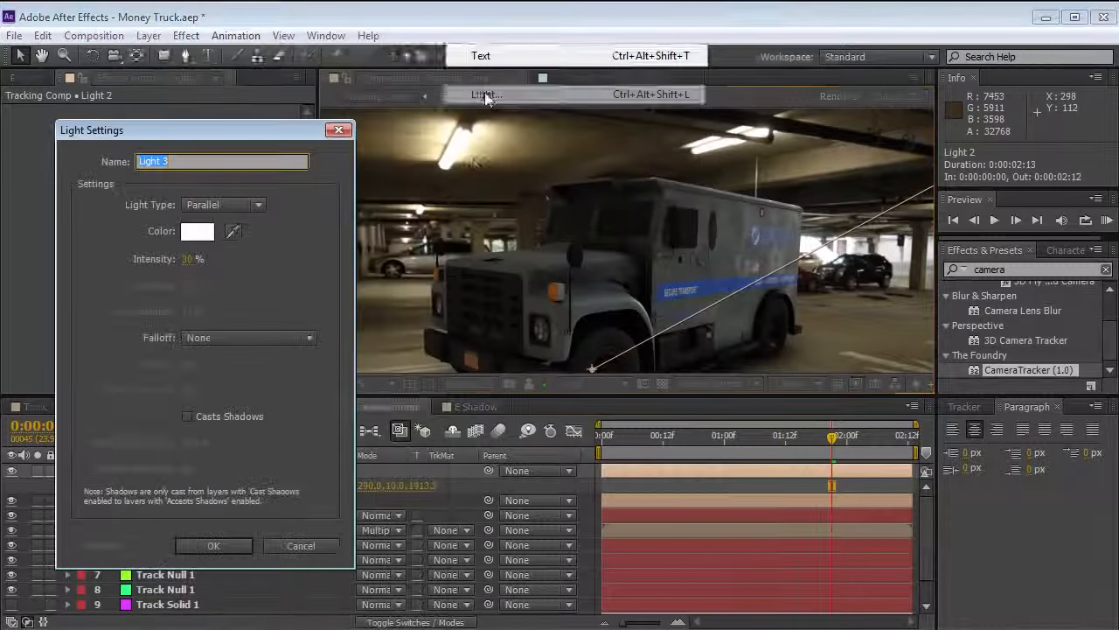
{"action": "left_click", "coordinate": [223, 205]}
{"action": "left_click", "coordinate": [234, 266]}
{"action": "left_click", "coordinate": [233, 231]}
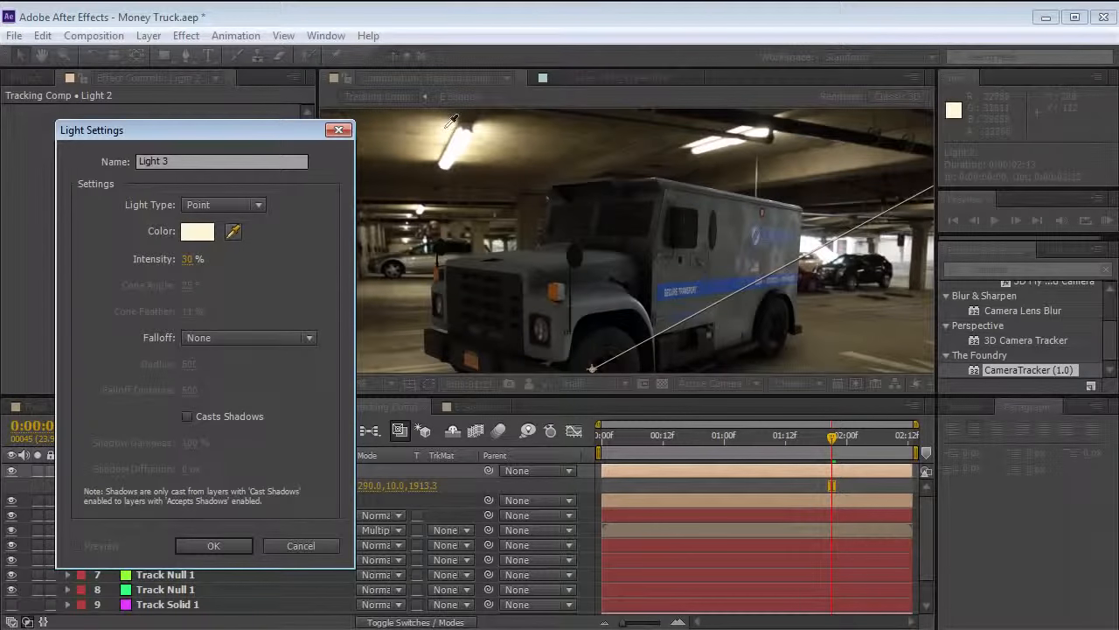
{"action": "left_click", "coordinate": [195, 234]}
{"action": "left_click", "coordinate": [251, 367]}
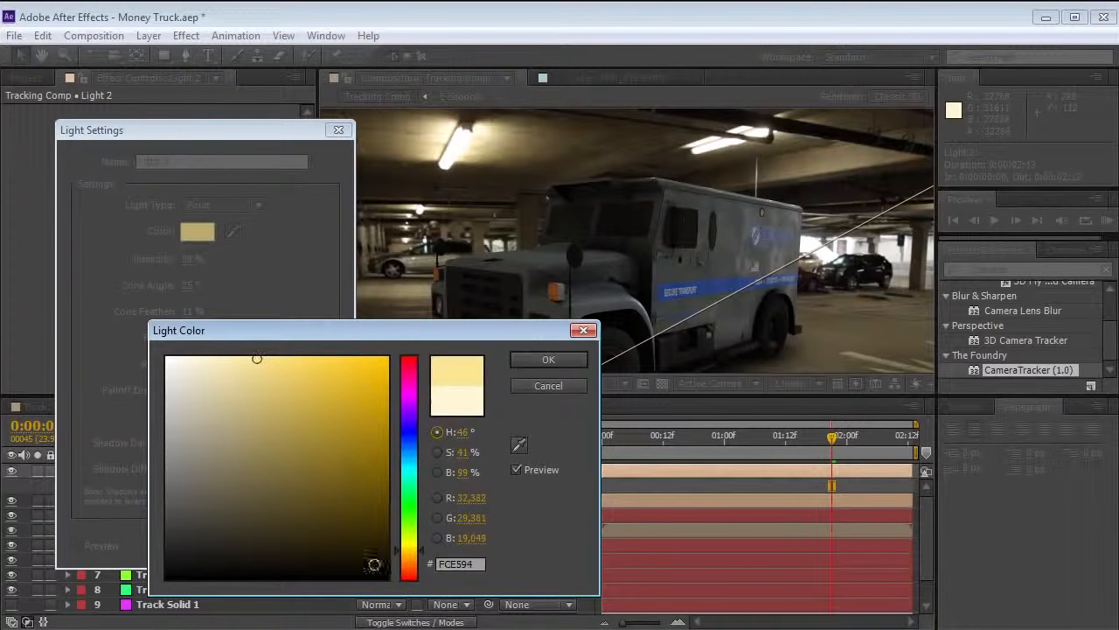
{"action": "left_click", "coordinate": [548, 359]}
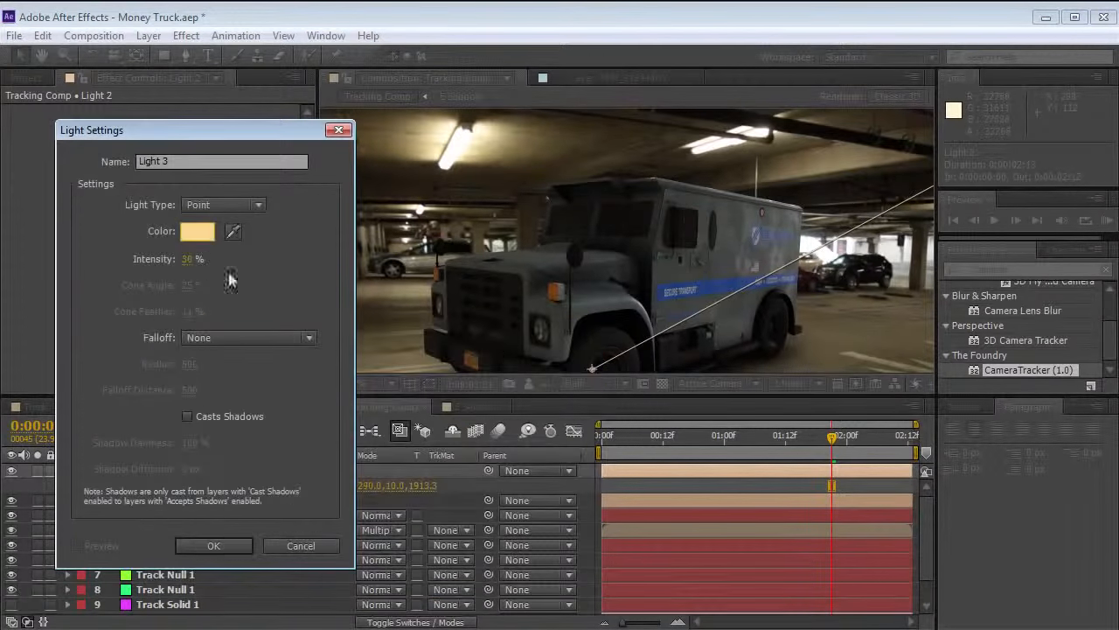
{"action": "left_click", "coordinate": [214, 545]}
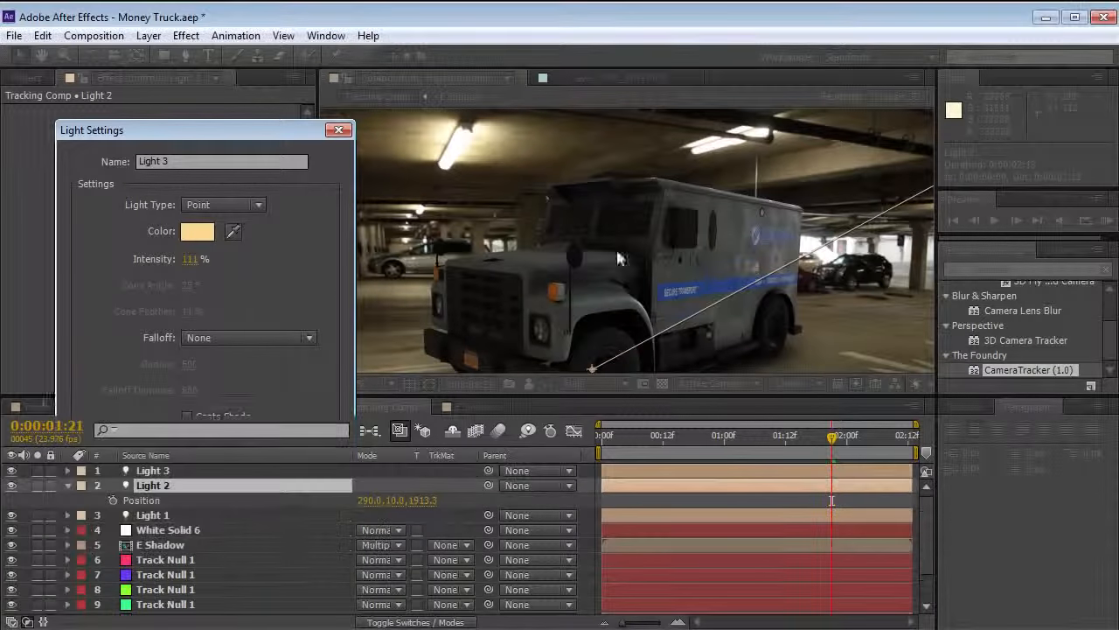
Step: Reveal Light 3's position and copy the position of the purple Track Null 1 on layer 7
{"action": "scroll", "coordinate": [648, 235], "scroll_direction": "down", "scroll_amount": 2}
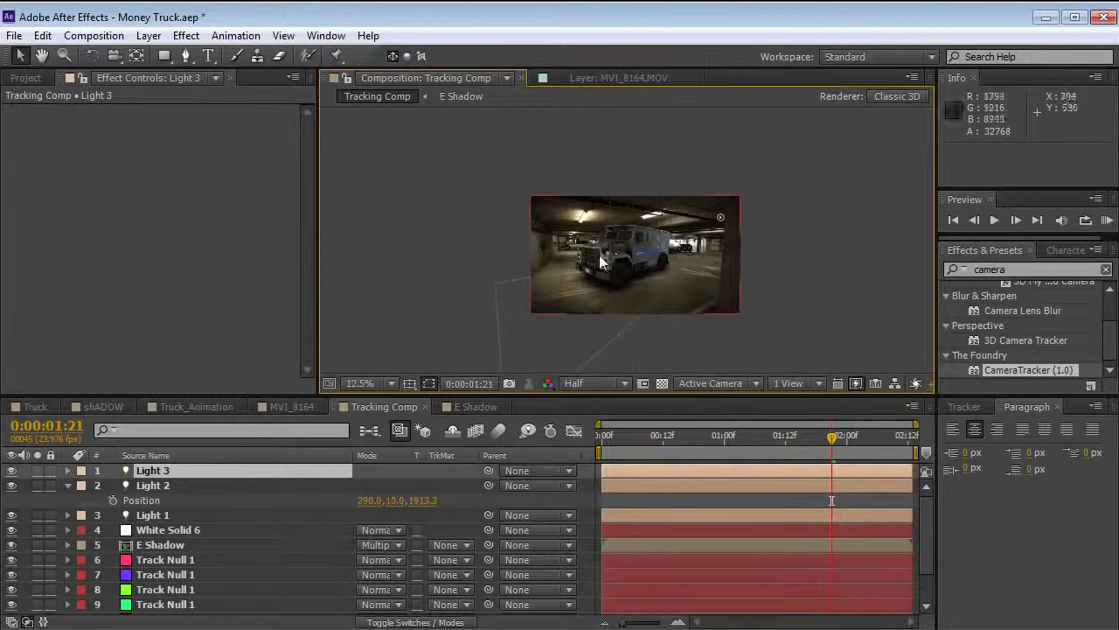
{"action": "scroll", "coordinate": [599, 256], "scroll_direction": "down", "scroll_amount": 1}
{"action": "scroll", "coordinate": [591, 268], "scroll_direction": "up", "scroll_amount": 2}
{"action": "key", "text": "p"}
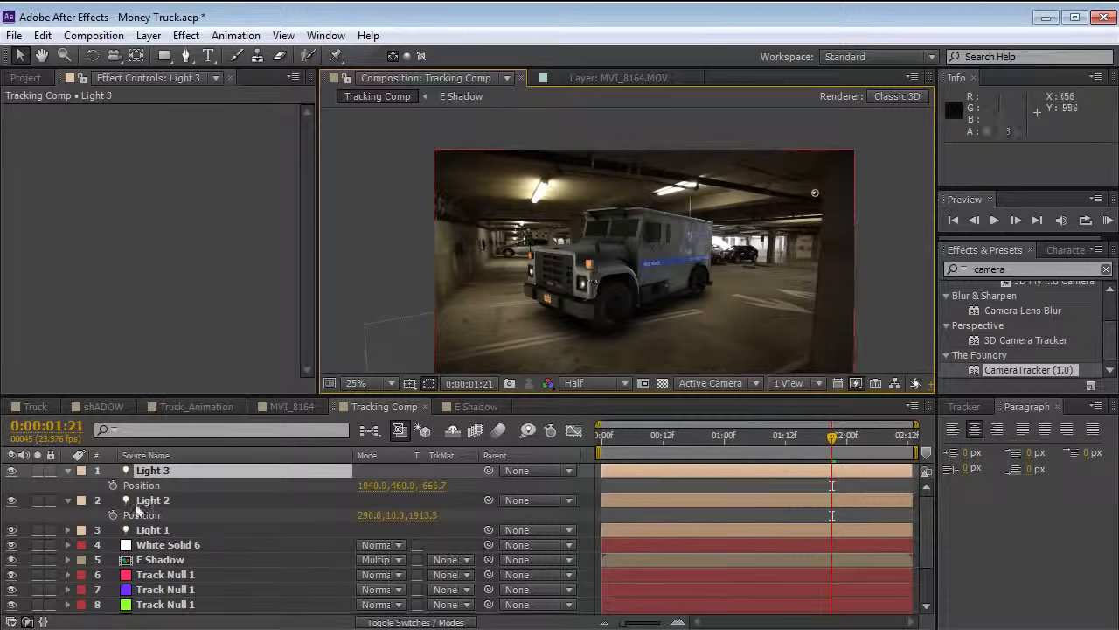
{"action": "left_click", "coordinate": [153, 547]}
{"action": "left_click", "coordinate": [161, 561]}
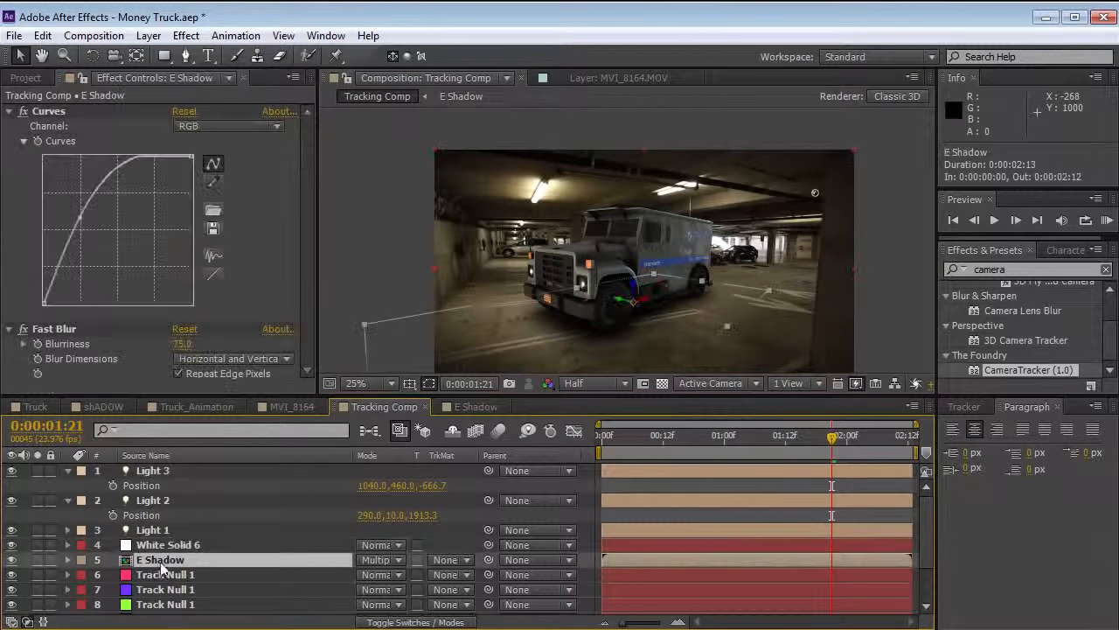
{"action": "left_click", "coordinate": [173, 591]}
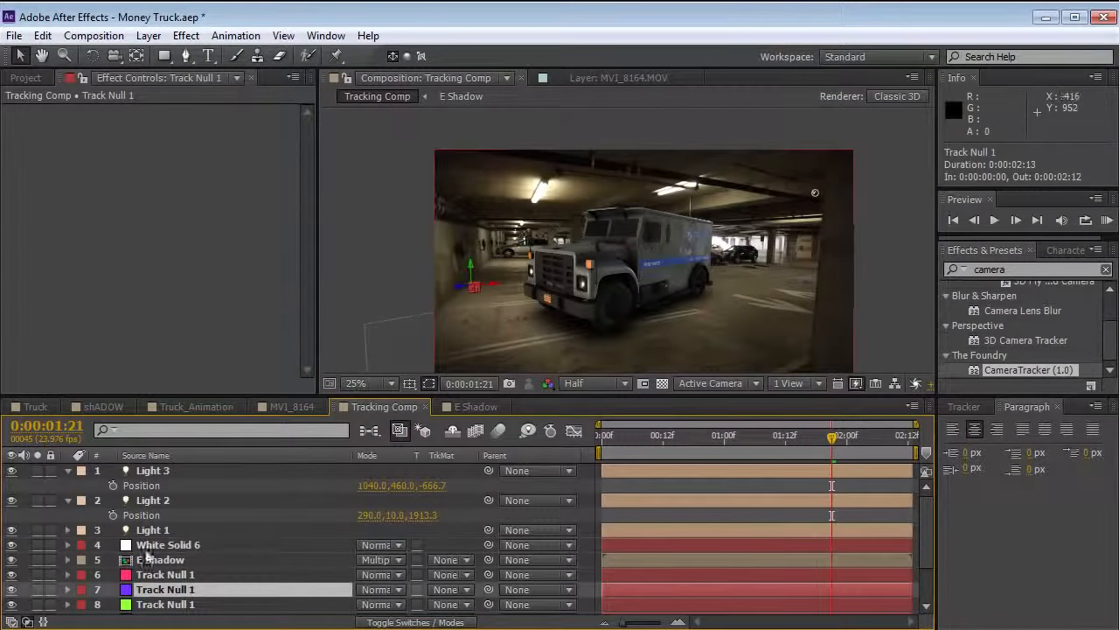
{"action": "key", "text": "p"}
{"action": "key", "text": "alt+shift+p"}
{"action": "left_click", "coordinate": [46, 39]}
{"action": "left_click", "coordinate": [84, 142]}
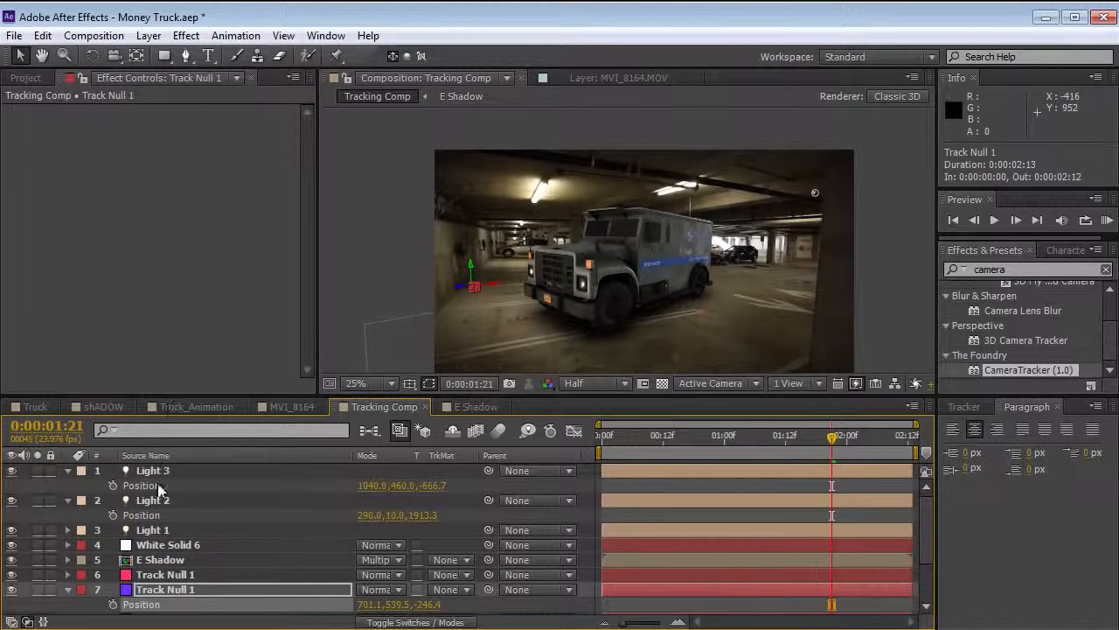
Step: Paste the copied null position onto Light 3
{"action": "left_click", "coordinate": [197, 470]}
{"action": "left_click", "coordinate": [140, 486]}
{"action": "key", "text": "ctrl+v"}
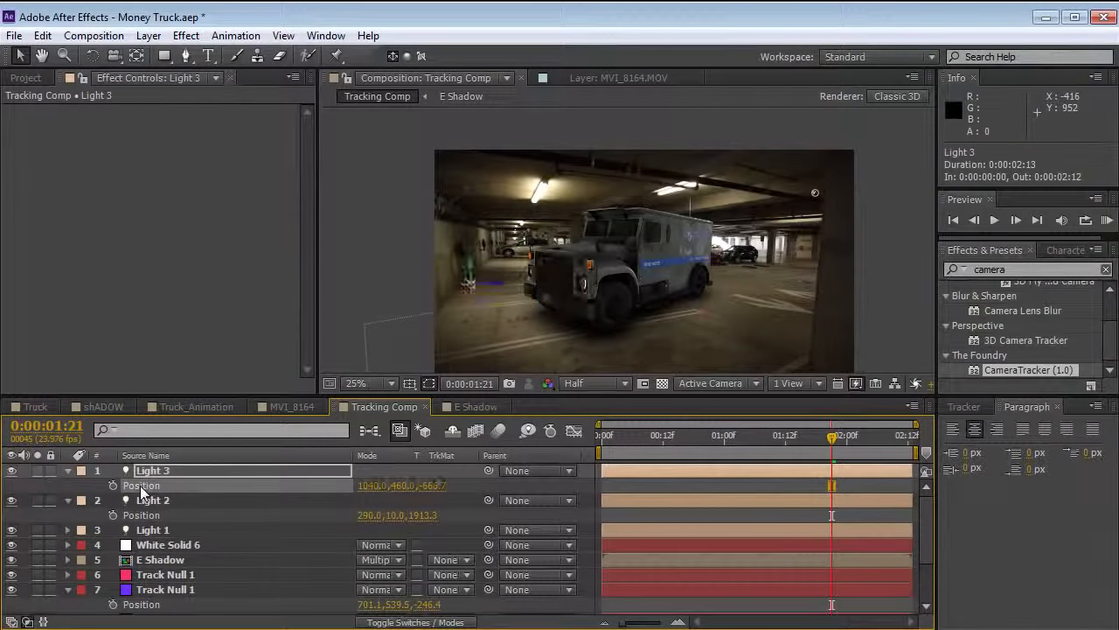
Step: Move Light 3 up beside the ceiling lamp ahead of the truck, at about 480.6, 273, -50.8
{"action": "left_click_drag", "start_coordinate": [472, 294], "coordinate": [568, 200]}
{"action": "scroll", "coordinate": [560, 193], "scroll_direction": "up", "scroll_amount": 2}
{"action": "left_click_drag", "start_coordinate": [507, 137], "coordinate": [537, 287]}
{"action": "left_click_drag", "start_coordinate": [507, 178], "coordinate": [468, 258]}
{"action": "mouse_move", "coordinate": [490, 203]}
{"action": "left_mouse_down"}
{"action": "mouse_move", "coordinate": [492, 225]}
{"action": "mouse_move", "coordinate": [460, 191]}
{"action": "mouse_move", "coordinate": [478, 196]}
{"action": "mouse_move", "coordinate": [481, 183]}
{"action": "left_mouse_up"}
Step: Set Light 3's intensity to 169% and place a duplicate of it high above the truck
{"action": "key", "text": "t"}
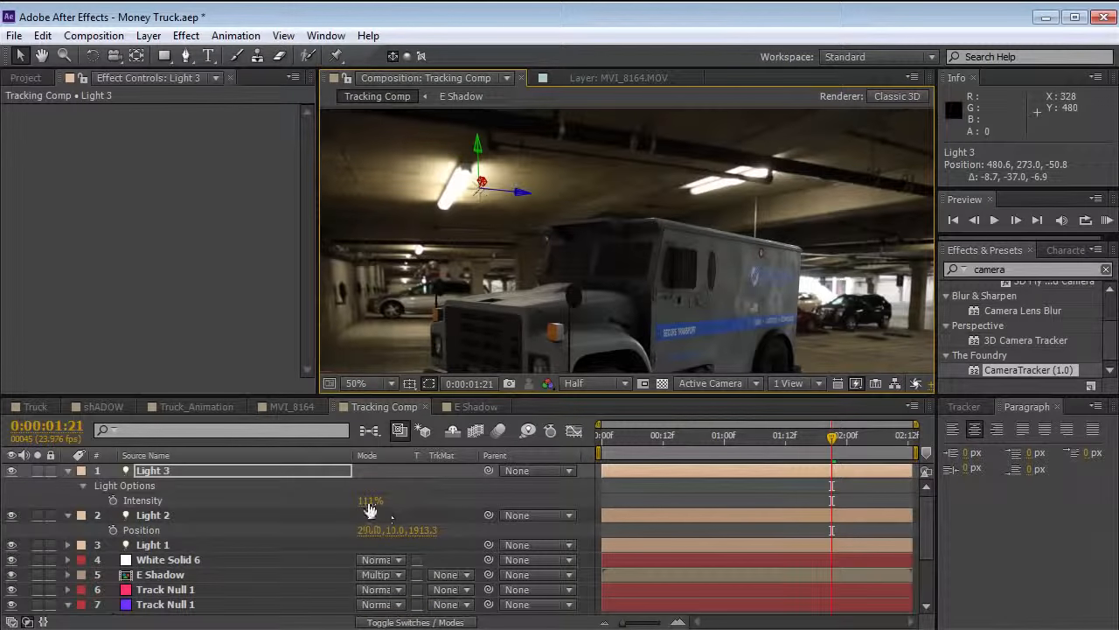
{"action": "key", "text": "grave"}
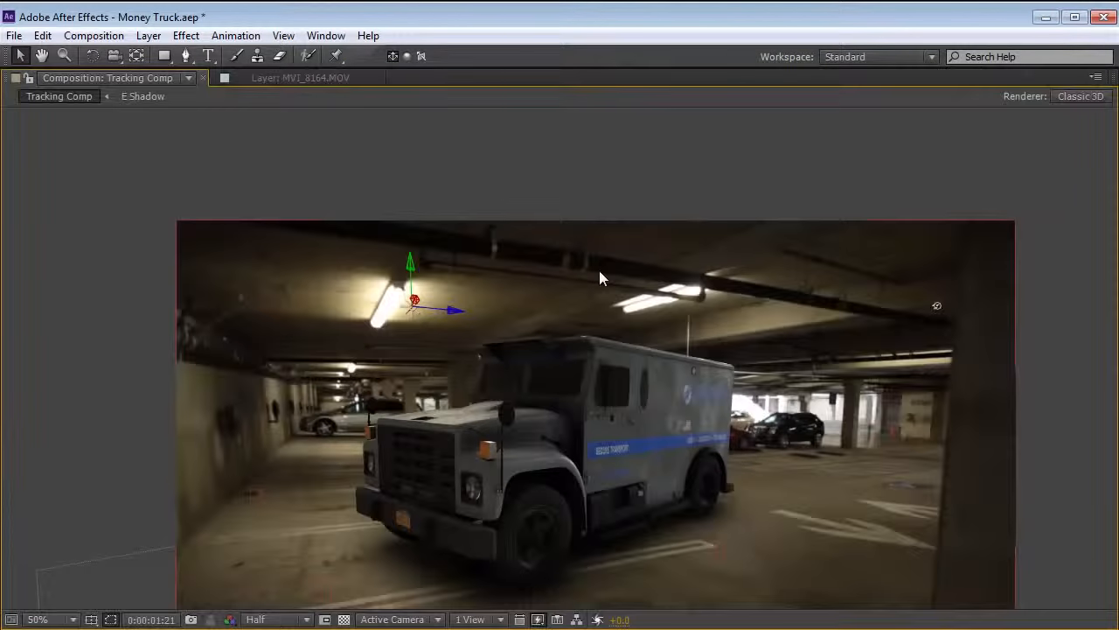
{"action": "left_click_drag", "start_coordinate": [414, 314], "coordinate": [703, 217]}
{"action": "scroll", "coordinate": [602, 285], "scroll_direction": "down", "scroll_amount": 1}
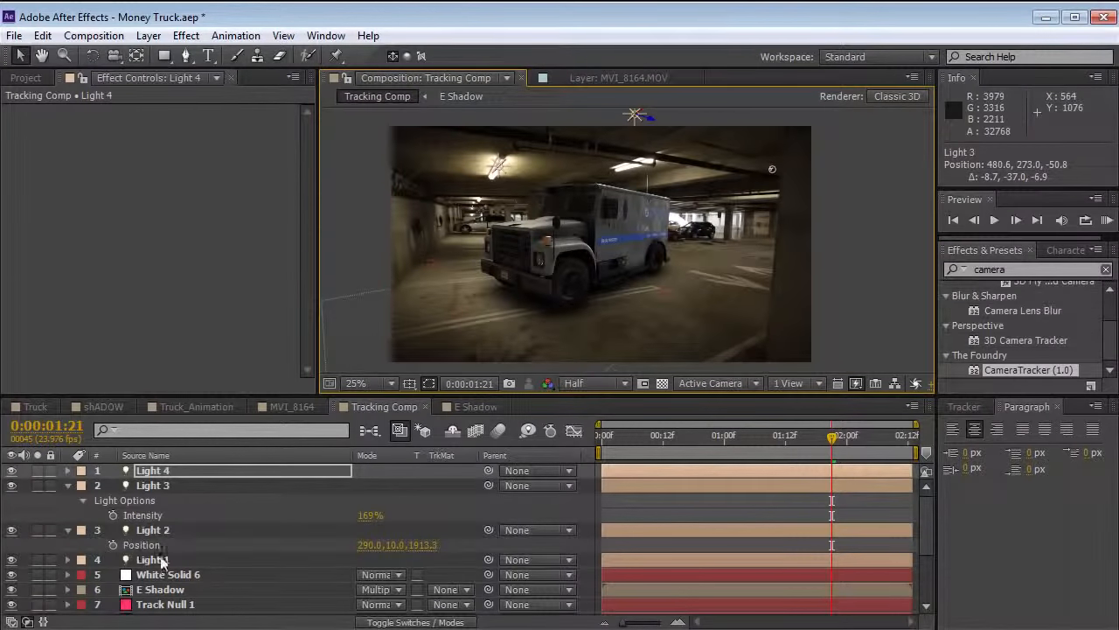
Step: Set Light 1's intensity to 52% and collapse the properties of Light 3 and Light 2
{"action": "left_click", "coordinate": [317, 560]}
{"action": "key", "text": "t"}
{"action": "left_click_drag", "start_coordinate": [362, 593], "coordinate": [386, 589]}
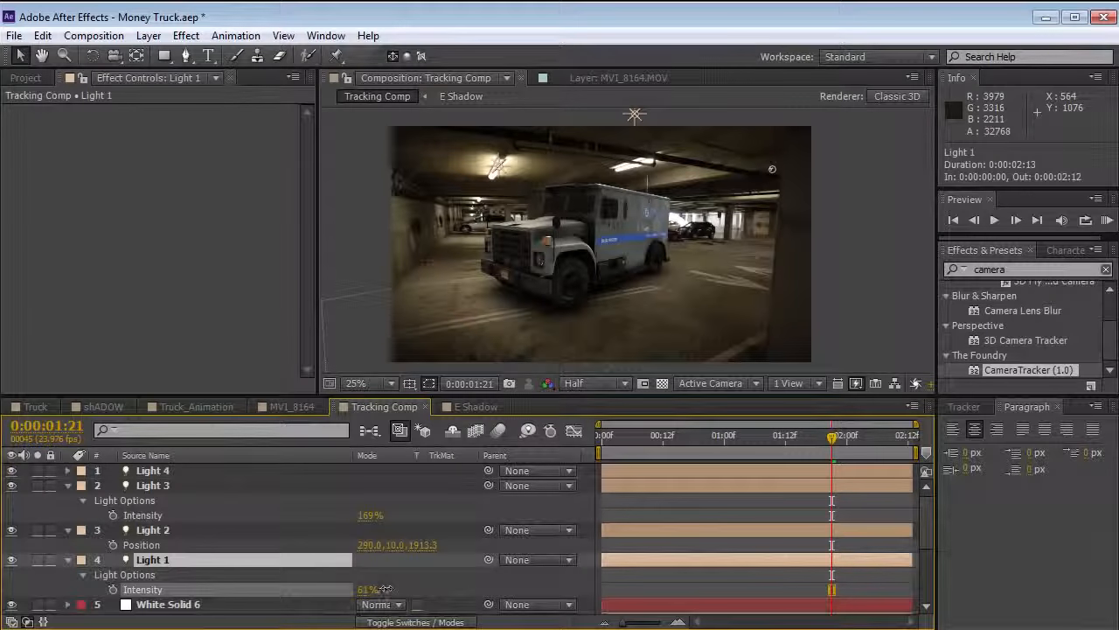
{"action": "left_click", "coordinate": [68, 486]}
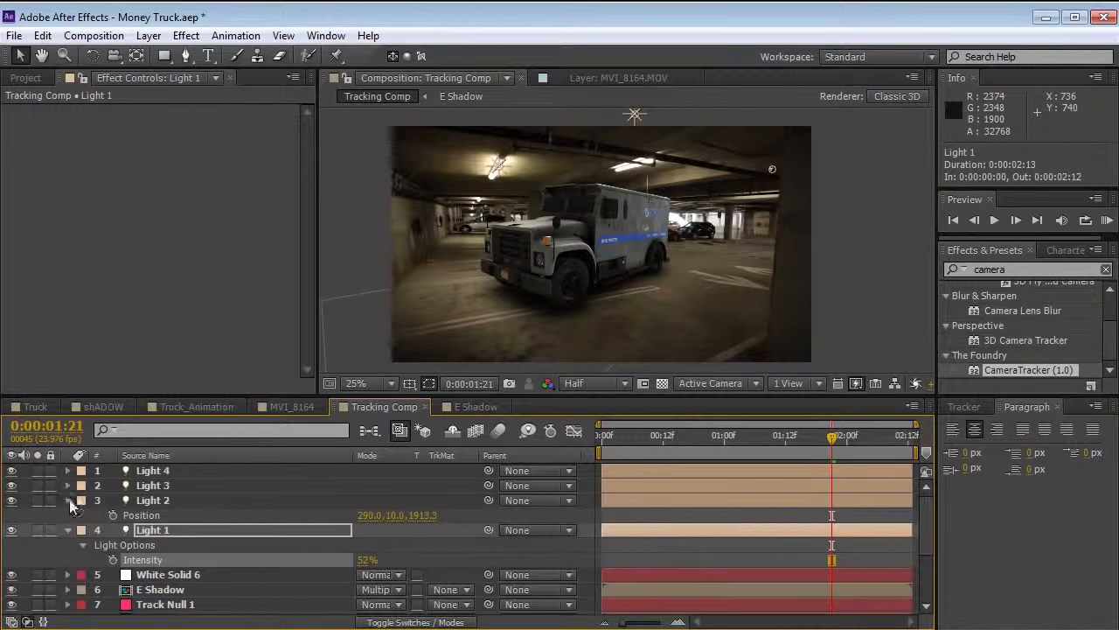
{"action": "left_click", "coordinate": [69, 499]}
Step: Collapse the Element effect on White Solid 6 and add a Curves effect after it
{"action": "left_click", "coordinate": [164, 559]}
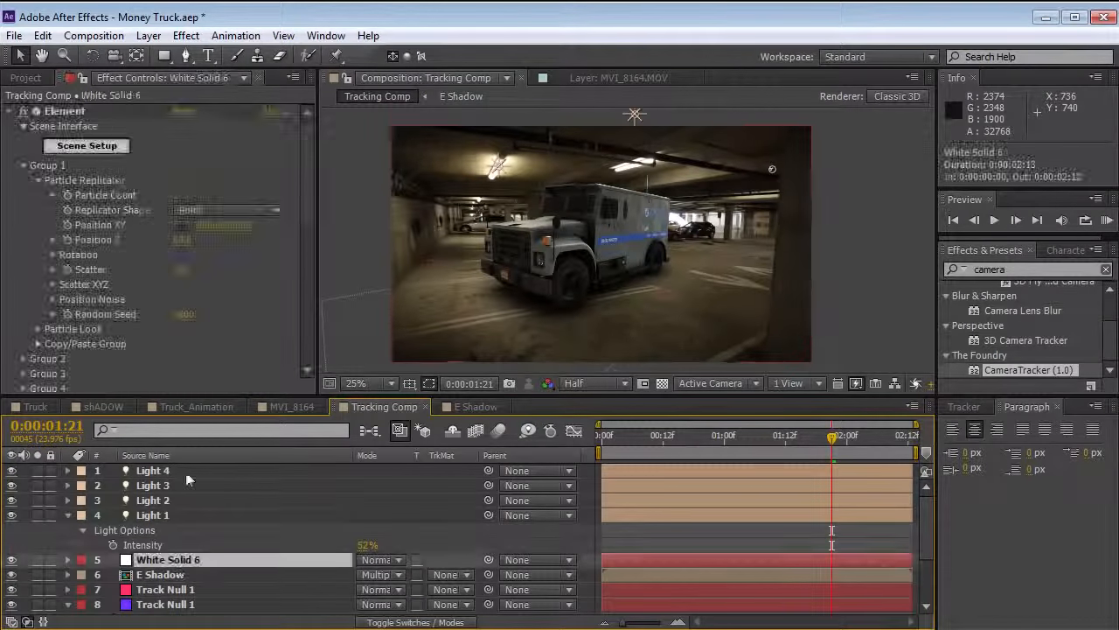
{"action": "left_click", "coordinate": [9, 112]}
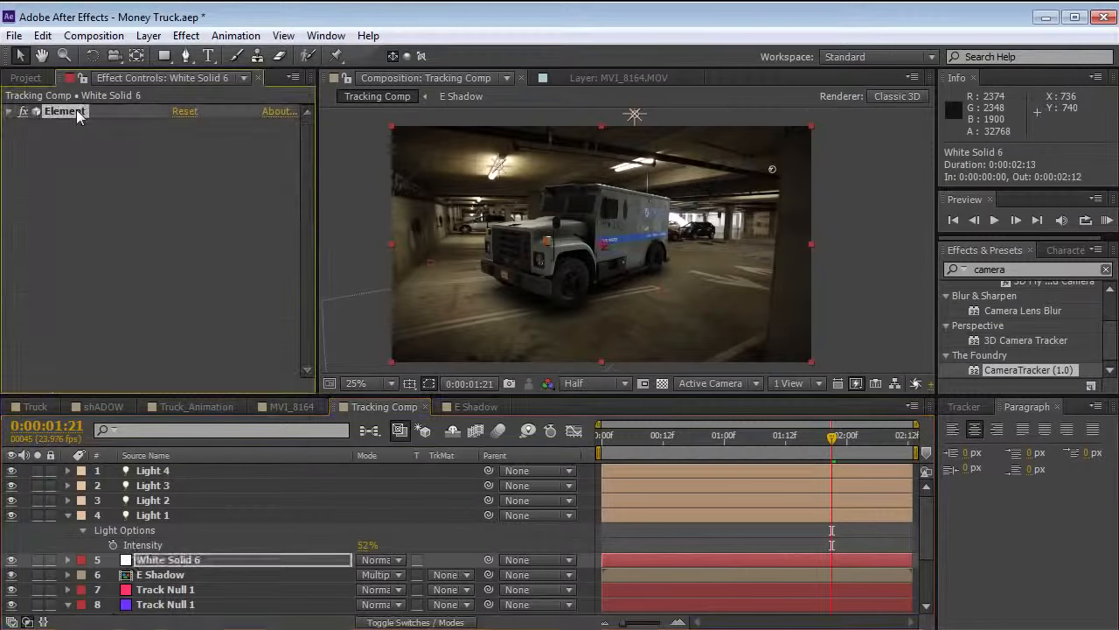
{"action": "left_click", "coordinate": [182, 35]}
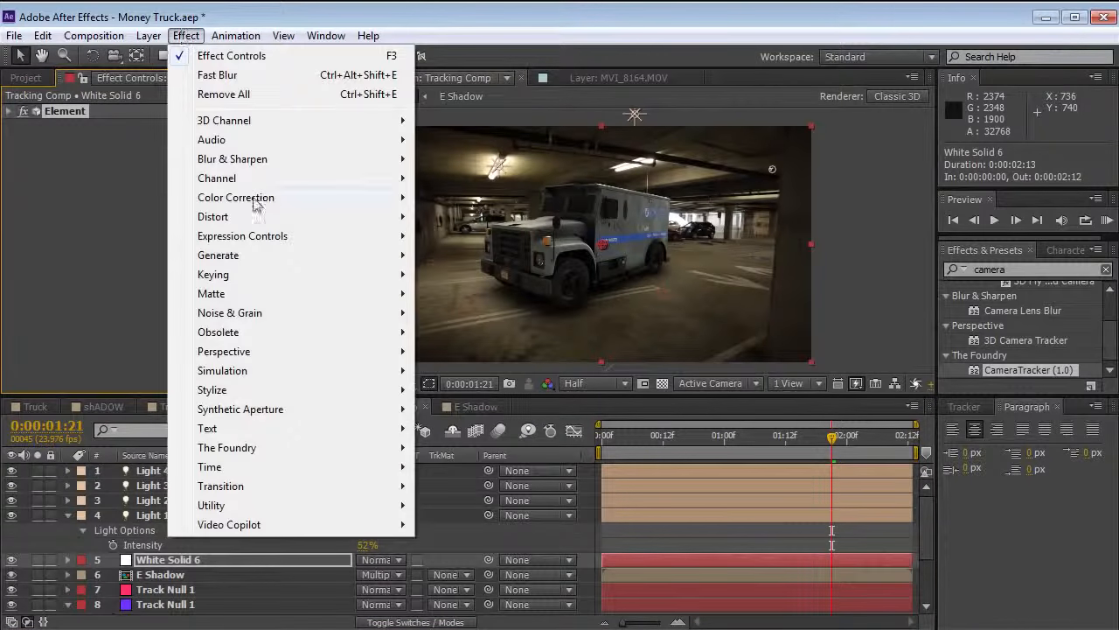
{"action": "mouse_move", "coordinate": [256, 205]}
{"action": "left_click", "coordinate": [459, 544]}
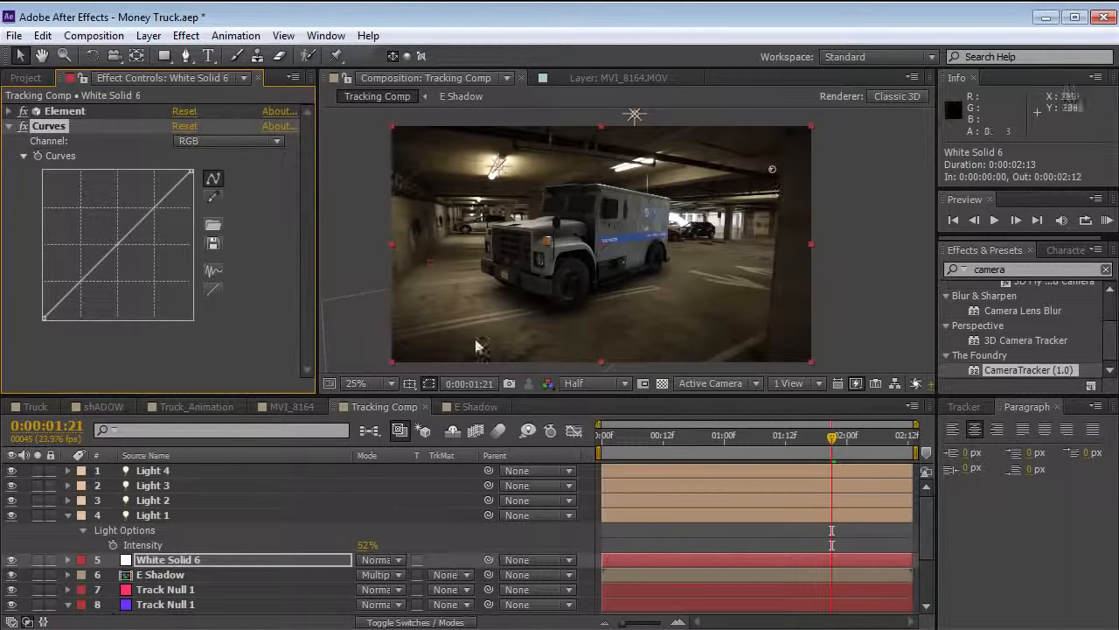
Step: Warm the truck in Curves by raising the Red channel's midtones slightly and lowering the Blue channel's midtones
{"action": "left_click", "coordinate": [227, 141]}
{"action": "left_click", "coordinate": [210, 173]}
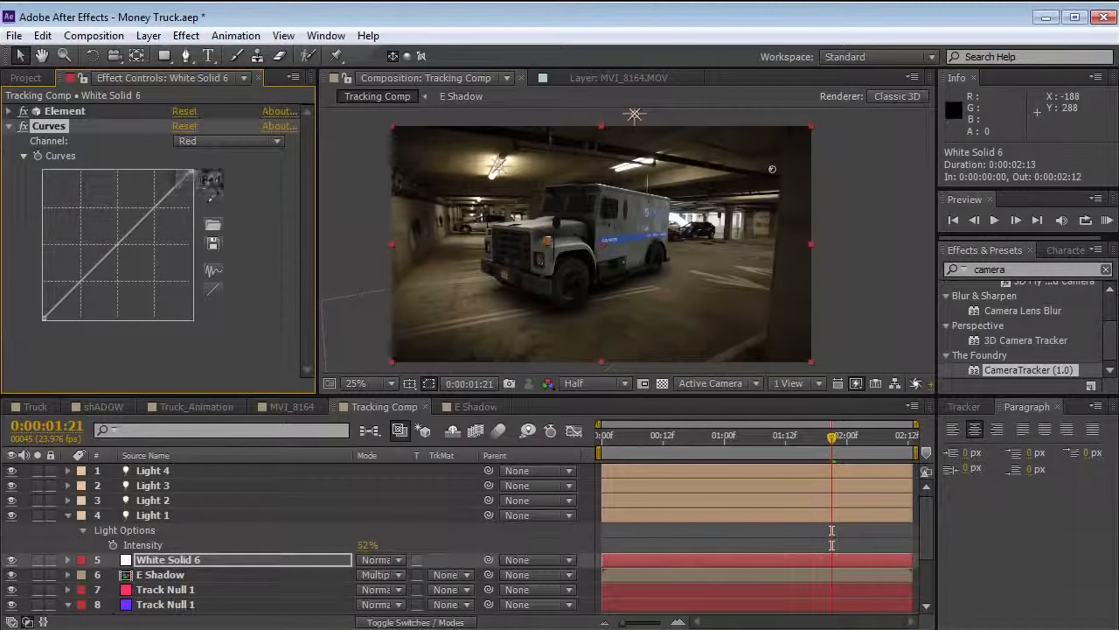
{"action": "mouse_move", "coordinate": [114, 247]}
{"action": "left_mouse_down"}
{"action": "mouse_move", "coordinate": [106, 238]}
{"action": "mouse_move", "coordinate": [109, 247]}
{"action": "left_mouse_up"}
{"action": "left_click", "coordinate": [229, 141]}
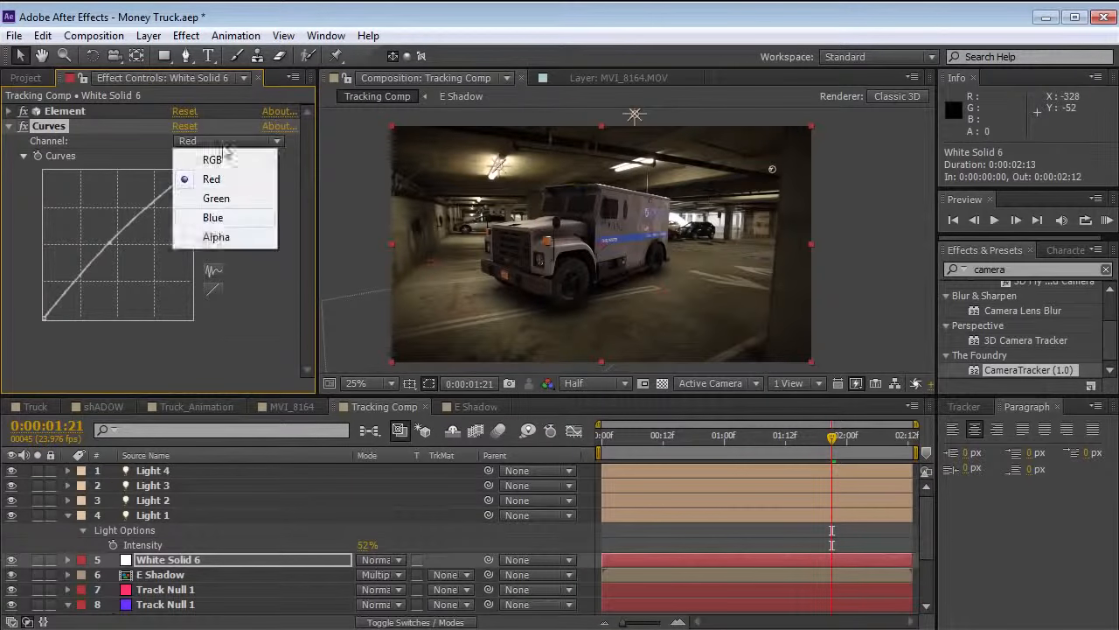
{"action": "left_click", "coordinate": [213, 217]}
{"action": "left_click_drag", "start_coordinate": [119, 247], "coordinate": [118, 256]}
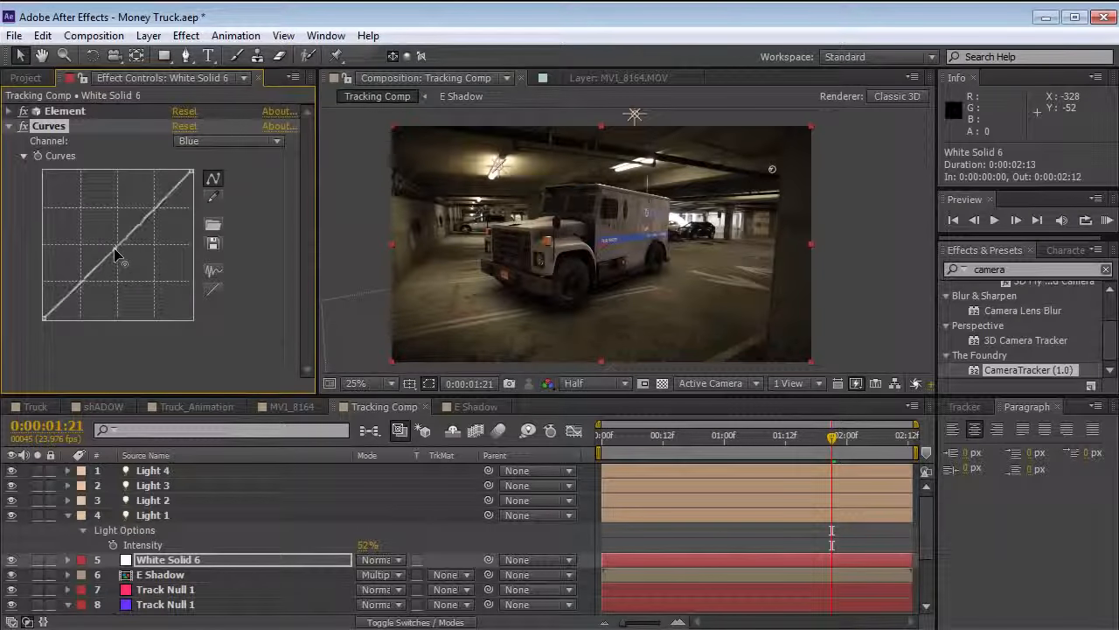
Step: Ease the Red curve's midpoint back down slightly to soften the truck's red tint
{"action": "left_click", "coordinate": [229, 141]}
{"action": "left_click", "coordinate": [211, 179]}
{"action": "left_click_drag", "start_coordinate": [108, 243], "coordinate": [113, 247]}
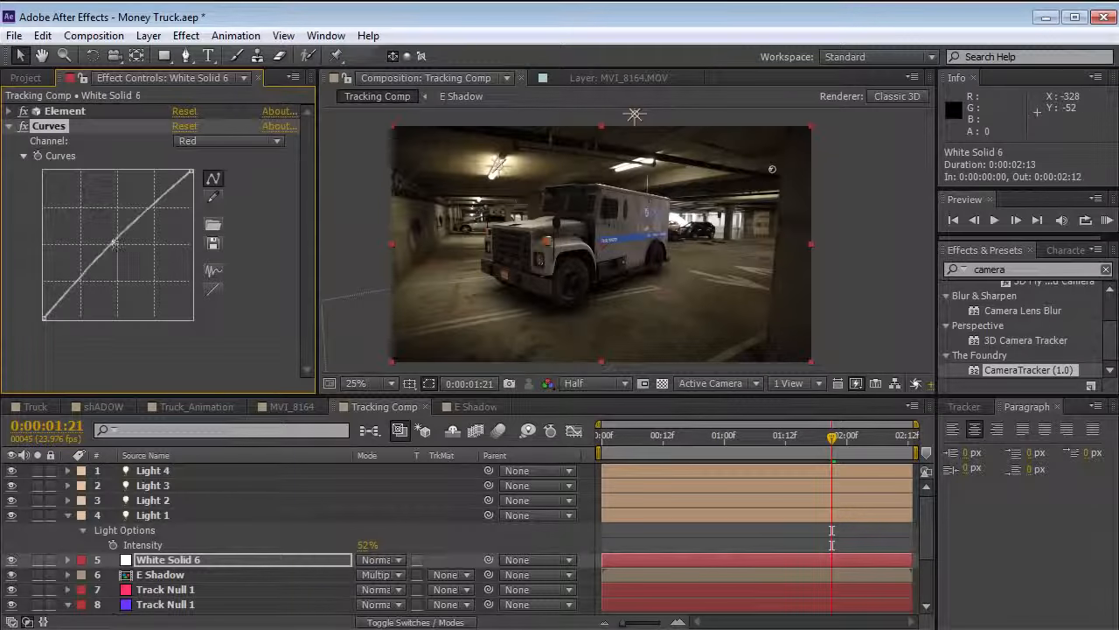
Step: Add a Hue/Saturation effect to White Solid 6, collapse Curves, and place Hue/Saturation ahead of Curves
{"action": "left_click_drag", "start_coordinate": [832, 437], "coordinate": [872, 459]}
{"action": "scroll", "coordinate": [670, 295], "scroll_direction": "up", "scroll_amount": 2}
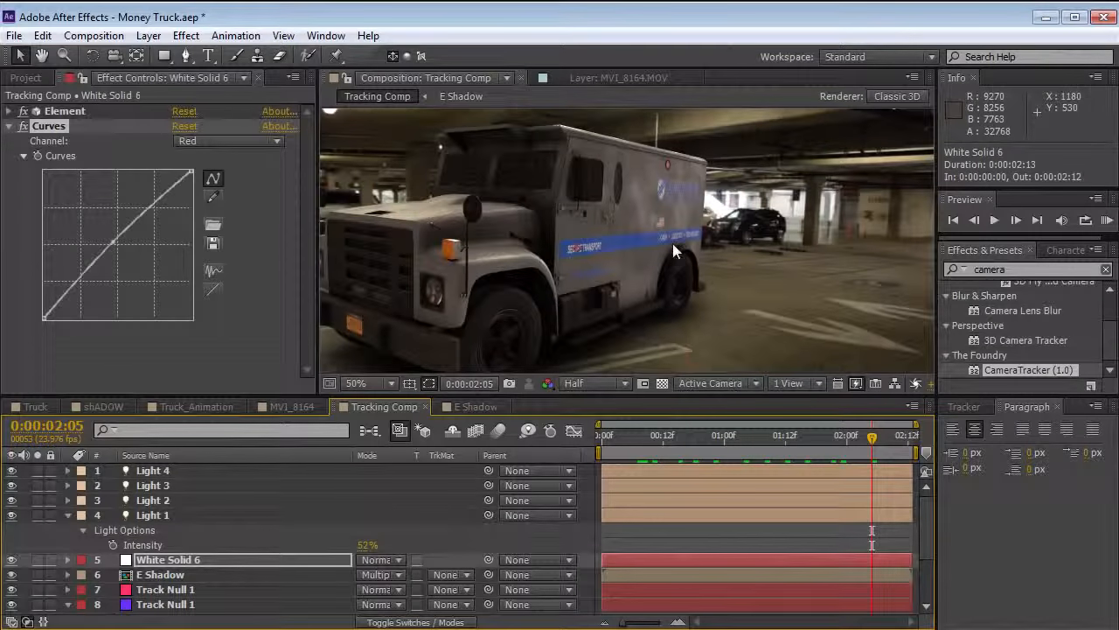
{"action": "left_click", "coordinate": [186, 35]}
{"action": "mouse_move", "coordinate": [256, 201]}
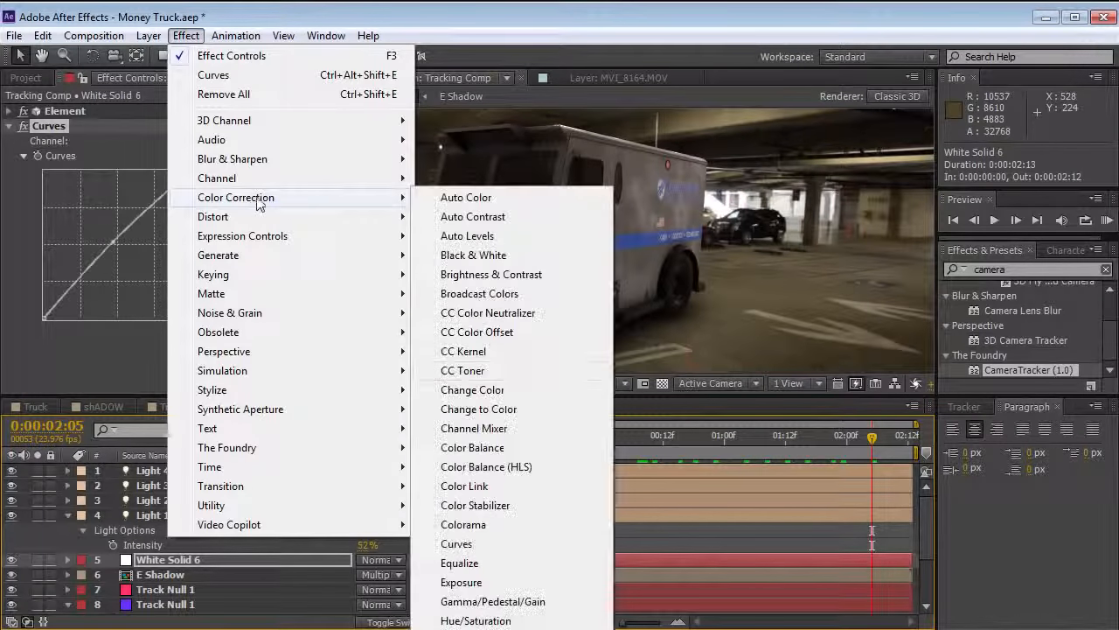
{"action": "left_click", "coordinate": [476, 621]}
{"action": "scroll", "coordinate": [104, 207], "scroll_direction": "up", "scroll_amount": 5}
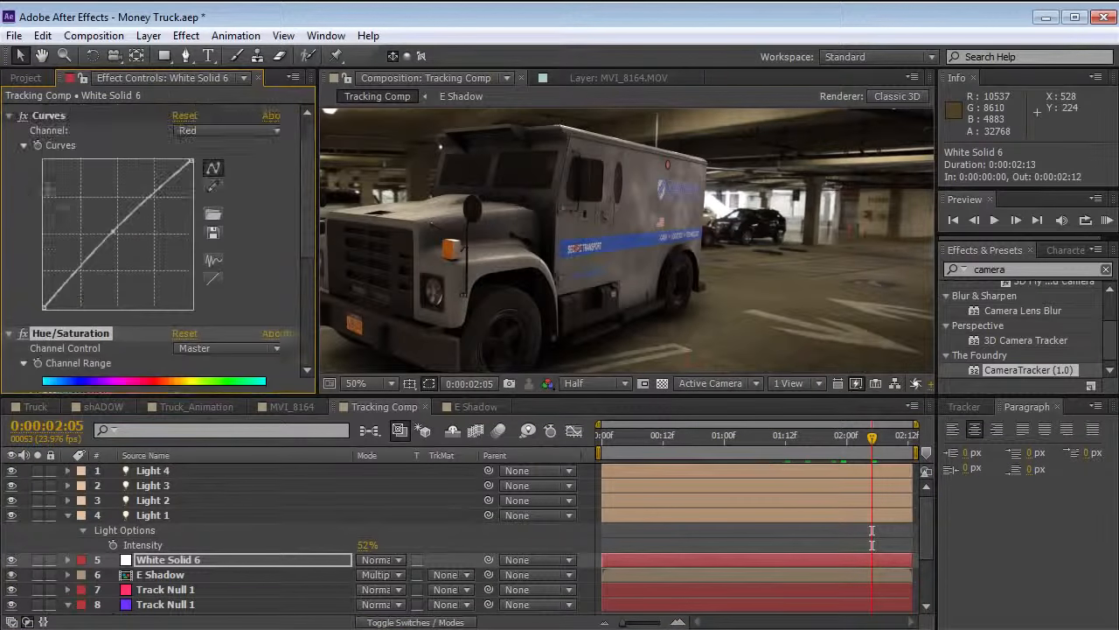
{"action": "left_click", "coordinate": [11, 126]}
{"action": "left_click_drag", "start_coordinate": [52, 144], "coordinate": [48, 127]}
Step: In Hue/Saturation, set the Blues channel's saturation to -68 and lightness to -73 to mute the truck's blue stripe
{"action": "left_click", "coordinate": [207, 143]}
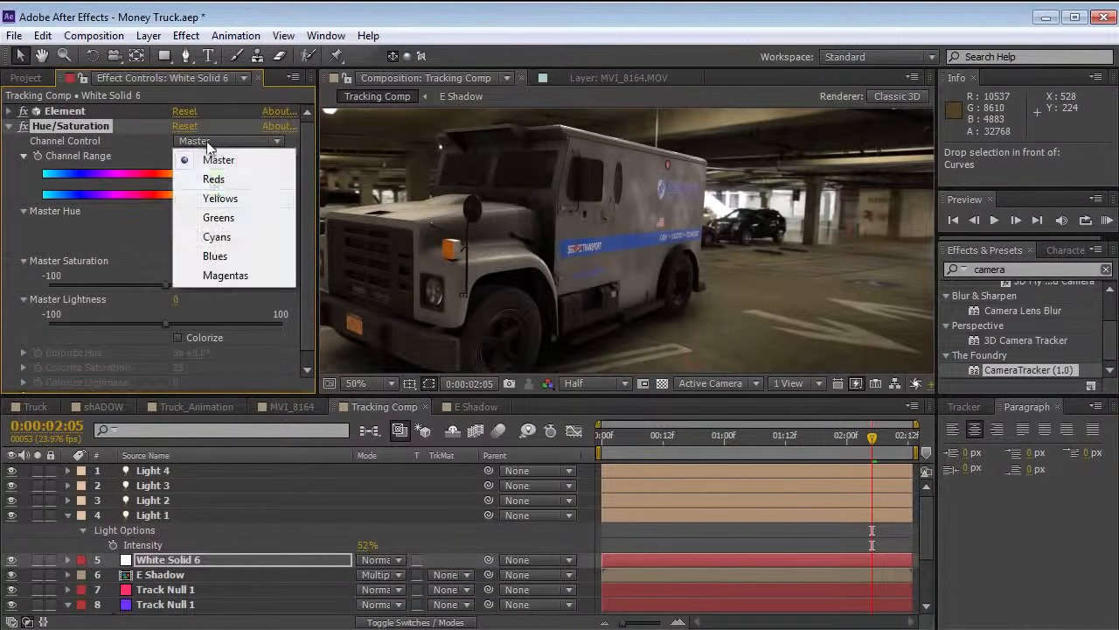
{"action": "left_click", "coordinate": [211, 255]}
{"action": "left_click_drag", "start_coordinate": [111, 286], "coordinate": [86, 285]}
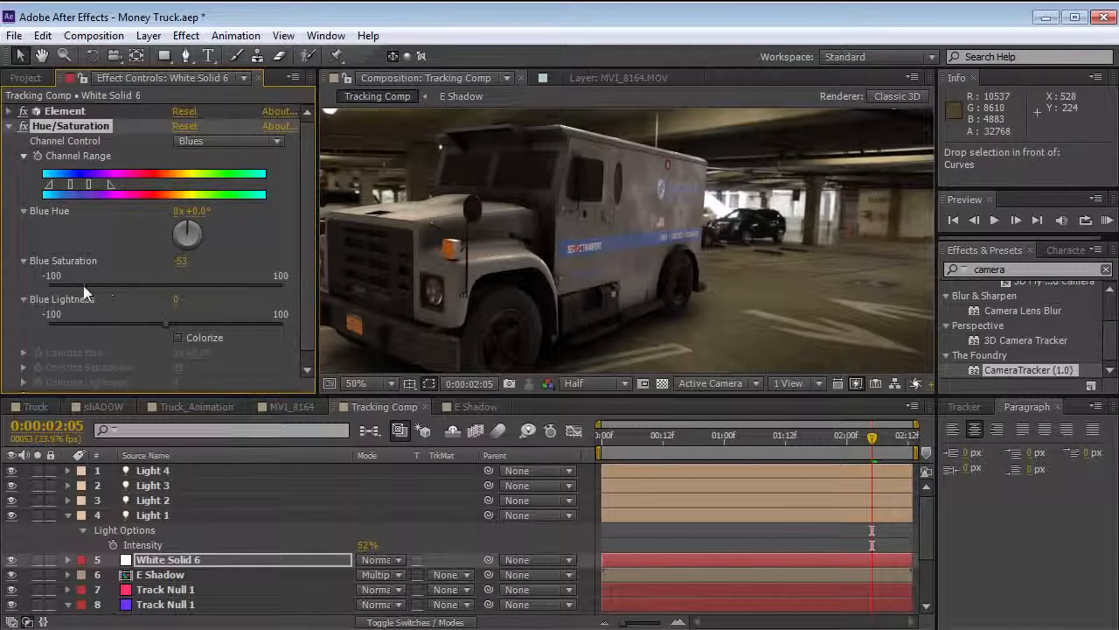
{"action": "left_click_drag", "start_coordinate": [165, 324], "coordinate": [87, 322]}
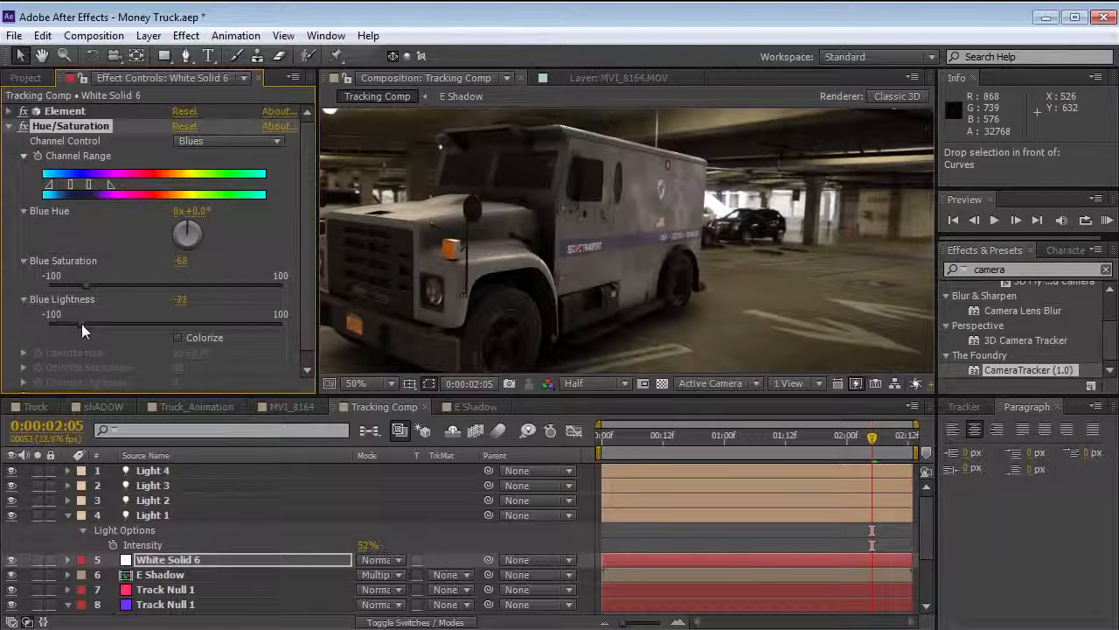
{"action": "scroll", "coordinate": [663, 257], "scroll_direction": "down", "scroll_amount": 2}
{"action": "scroll", "coordinate": [667, 261], "scroll_direction": "up", "scroll_amount": 2}
{"action": "scroll", "coordinate": [572, 253], "scroll_direction": "down", "scroll_amount": 2}
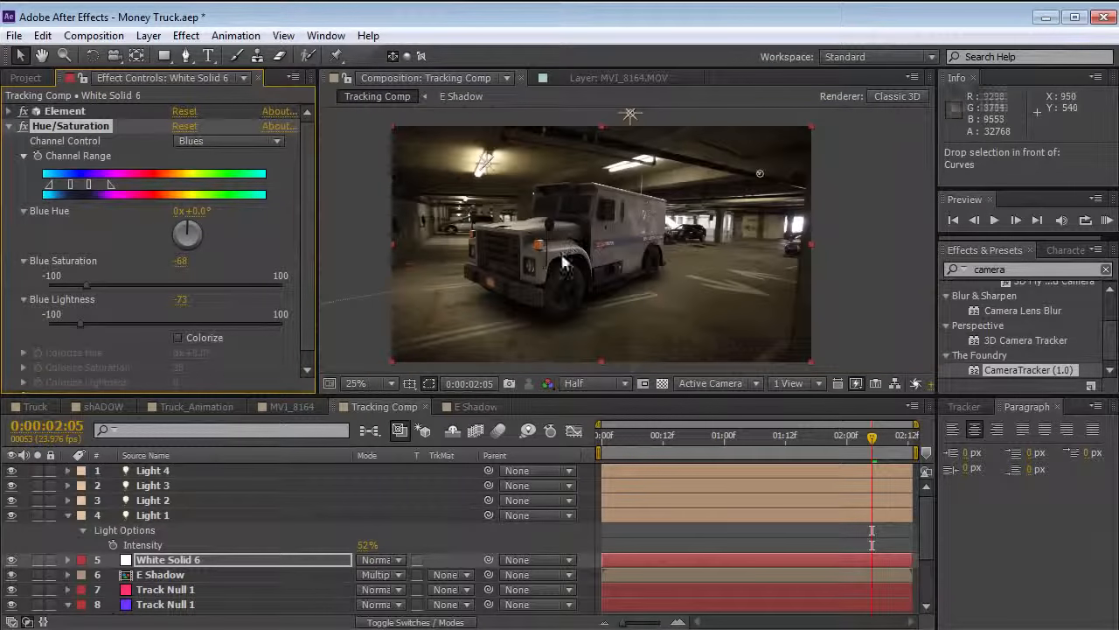
Step: Collapse Hue/Saturation and lower the Blue channel's midtones slightly in Curves, checking the truck at 0:00:02:09
{"action": "left_click", "coordinate": [10, 126]}
{"action": "left_click", "coordinate": [11, 141]}
{"action": "left_click", "coordinate": [50, 142]}
{"action": "left_click", "coordinate": [228, 155]}
{"action": "left_click", "coordinate": [220, 230]}
{"action": "left_click_drag", "start_coordinate": [119, 264], "coordinate": [120, 267]}
{"action": "left_click", "coordinate": [829, 535]}
{"action": "left_click_drag", "start_coordinate": [871, 437], "coordinate": [893, 444]}
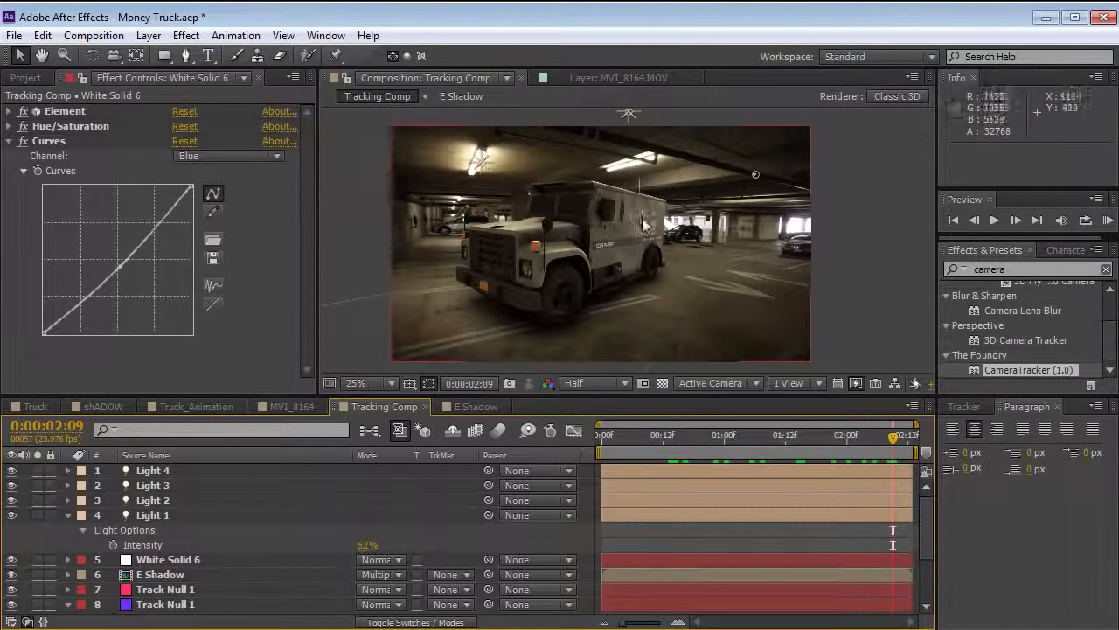
{"action": "scroll", "coordinate": [640, 284], "scroll_direction": "up", "scroll_amount": 2}
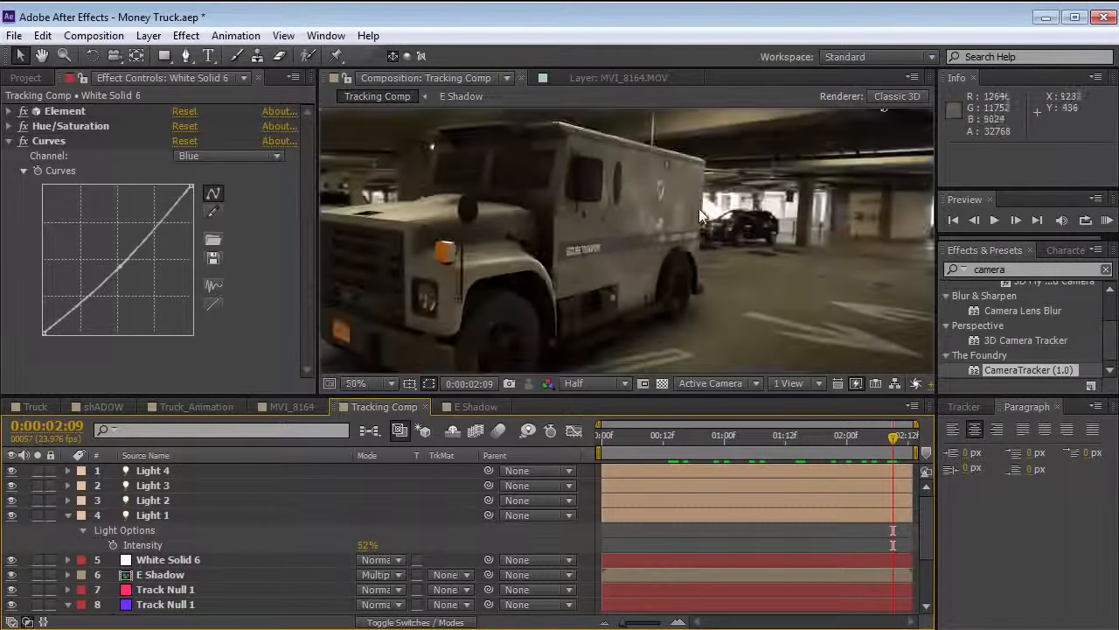
Step: In Element's Multi-Pass Mixer, undo a trial Specular boost and set Reflect to 2.59
{"action": "left_click", "coordinate": [11, 111]}
{"action": "left_click_drag", "start_coordinate": [306, 175], "coordinate": [311, 313]}
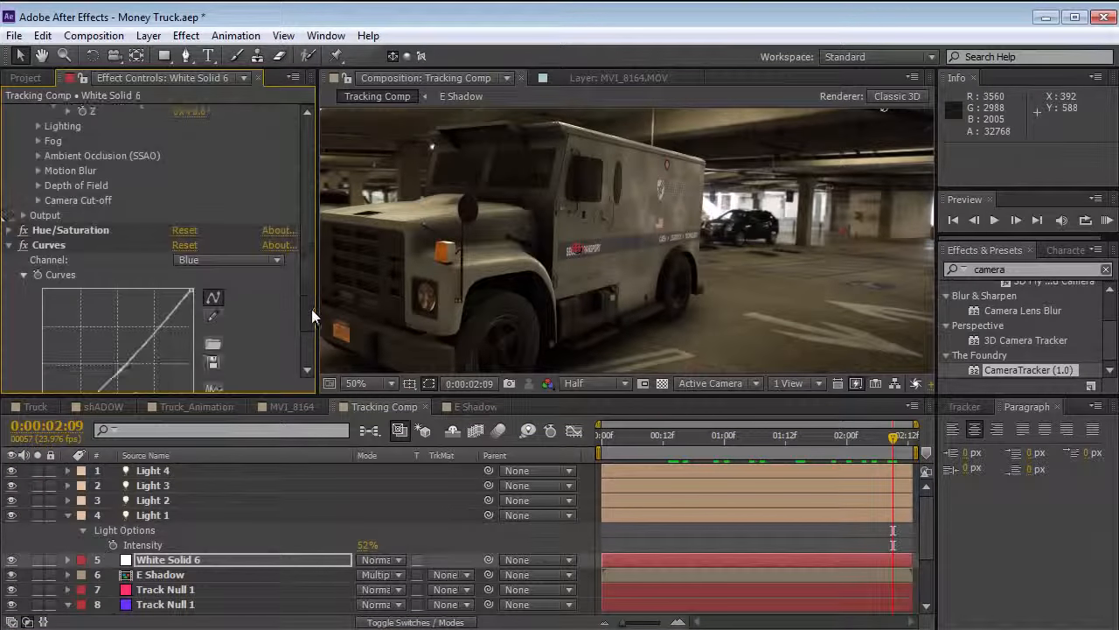
{"action": "left_click", "coordinate": [24, 215]}
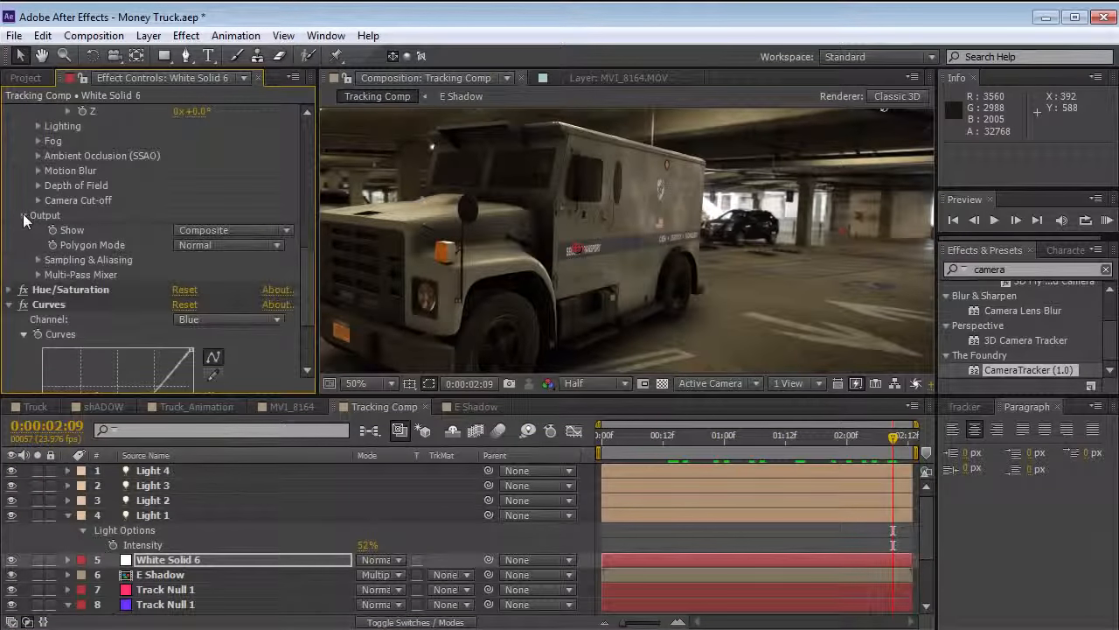
{"action": "left_click", "coordinate": [37, 275]}
{"action": "left_click_drag", "start_coordinate": [183, 305], "coordinate": [306, 305]}
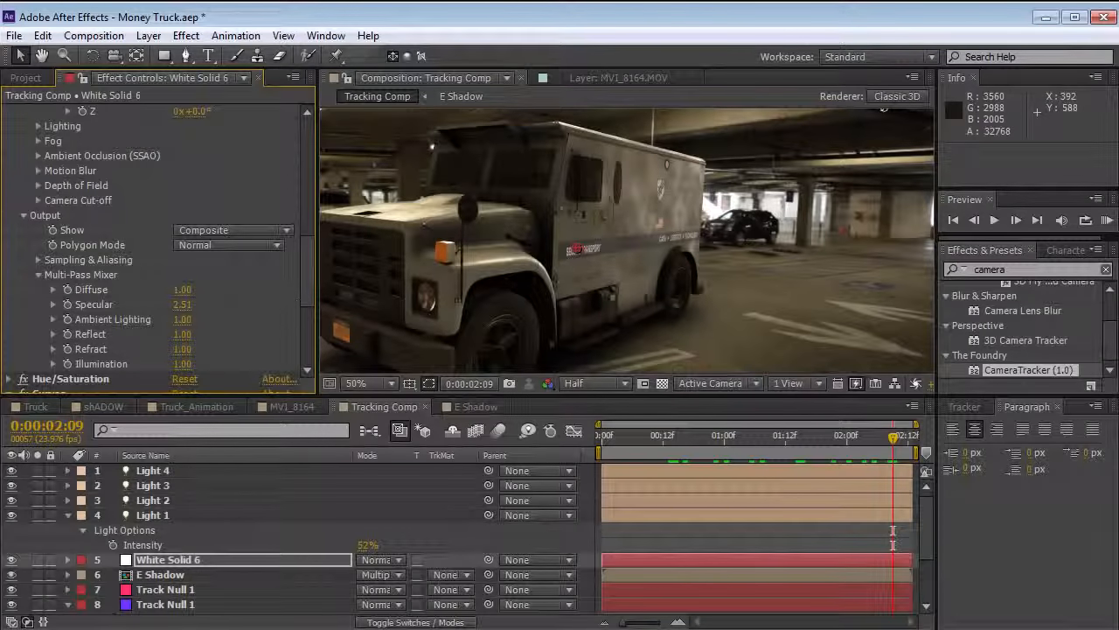
{"action": "key", "text": "ctrl+z"}
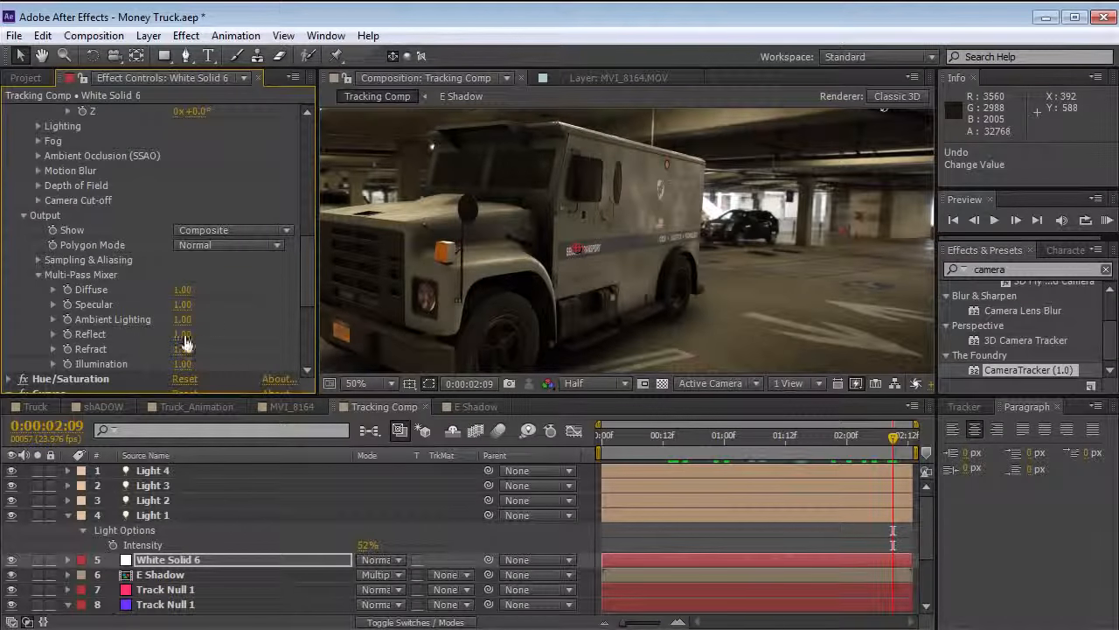
{"action": "left_click_drag", "start_coordinate": [182, 334], "coordinate": [321, 328]}
Step: Scrub through Tracking Comp to examine how the truck and its E Shadow layer sit in the garage footage
{"action": "scroll", "coordinate": [559, 221], "scroll_direction": "down", "scroll_amount": 2}
{"action": "key", "text": "space"}
{"action": "left_click_drag", "start_coordinate": [570, 282], "coordinate": [581, 272]}
{"action": "left_click_drag", "start_coordinate": [874, 438], "coordinate": [898, 437]}
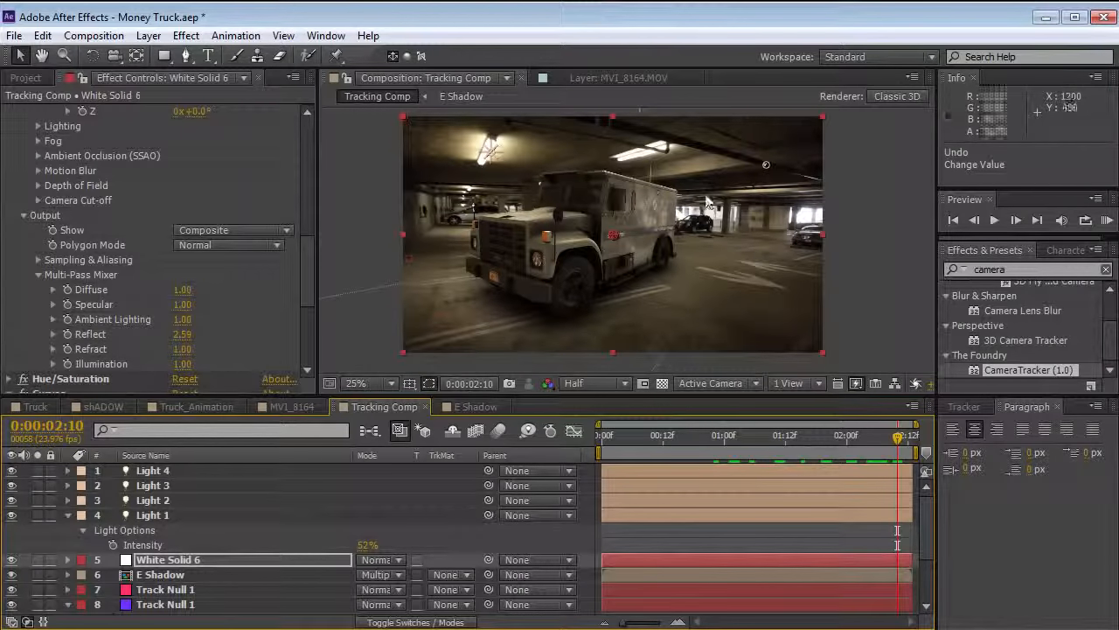
{"action": "left_click_drag", "start_coordinate": [883, 451], "coordinate": [672, 467]}
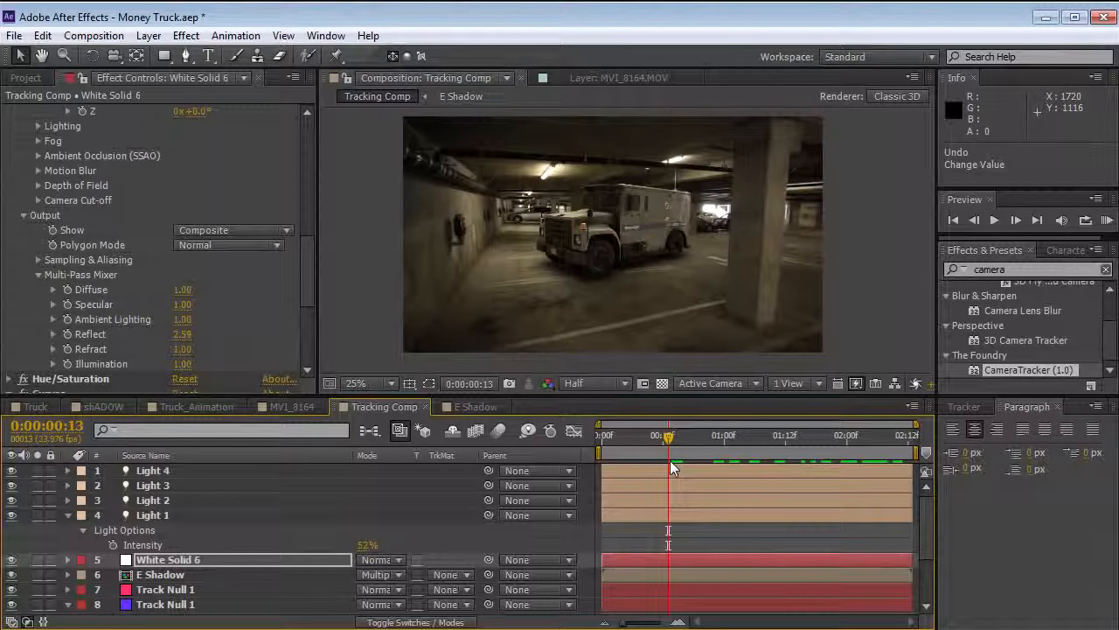
{"action": "left_click_drag", "start_coordinate": [690, 460], "coordinate": [893, 439]}
{"action": "left_click", "coordinate": [160, 575]}
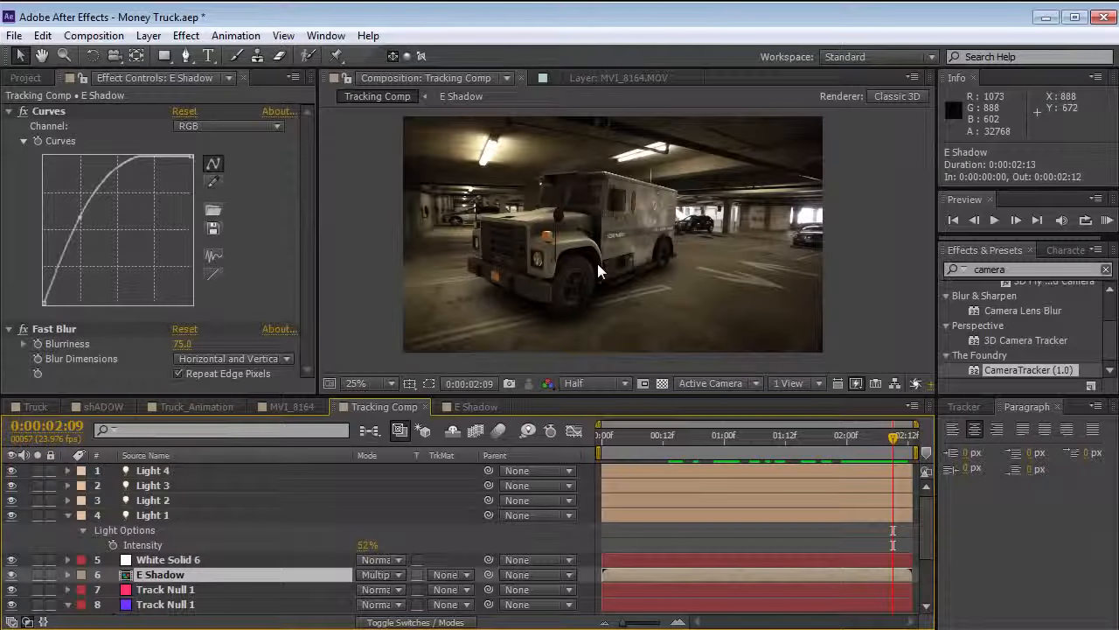
Step: Collapse Element's Render Settings and Multi-Pass Mixer on White Solid 6 and expand Sampling & Aliasing
{"action": "left_click", "coordinate": [151, 562]}
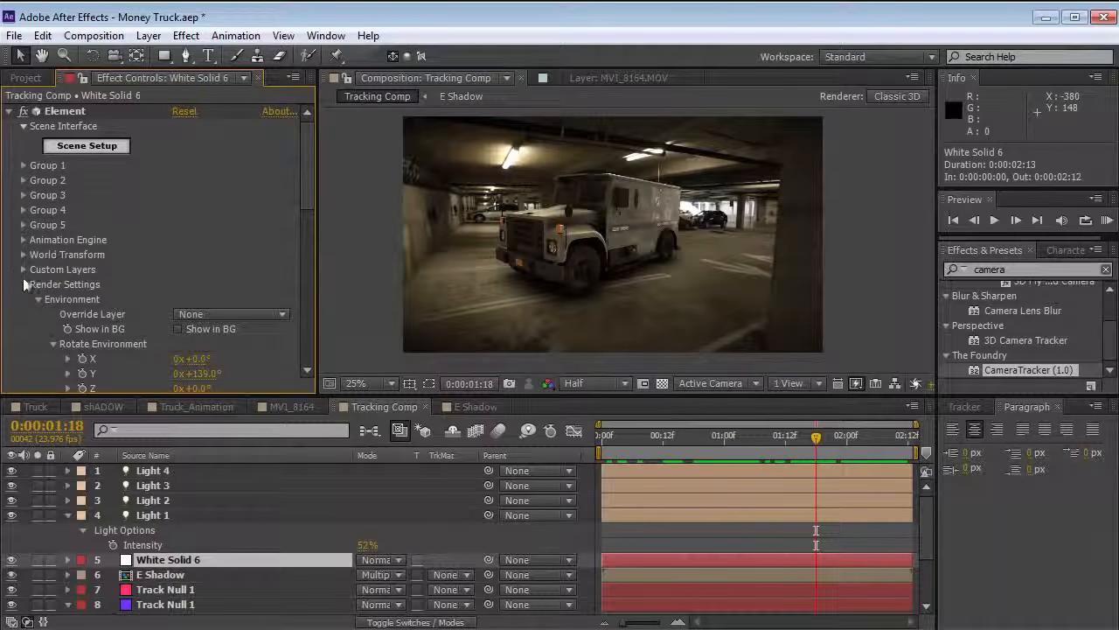
{"action": "left_click", "coordinate": [38, 299]}
{"action": "left_click", "coordinate": [23, 285]}
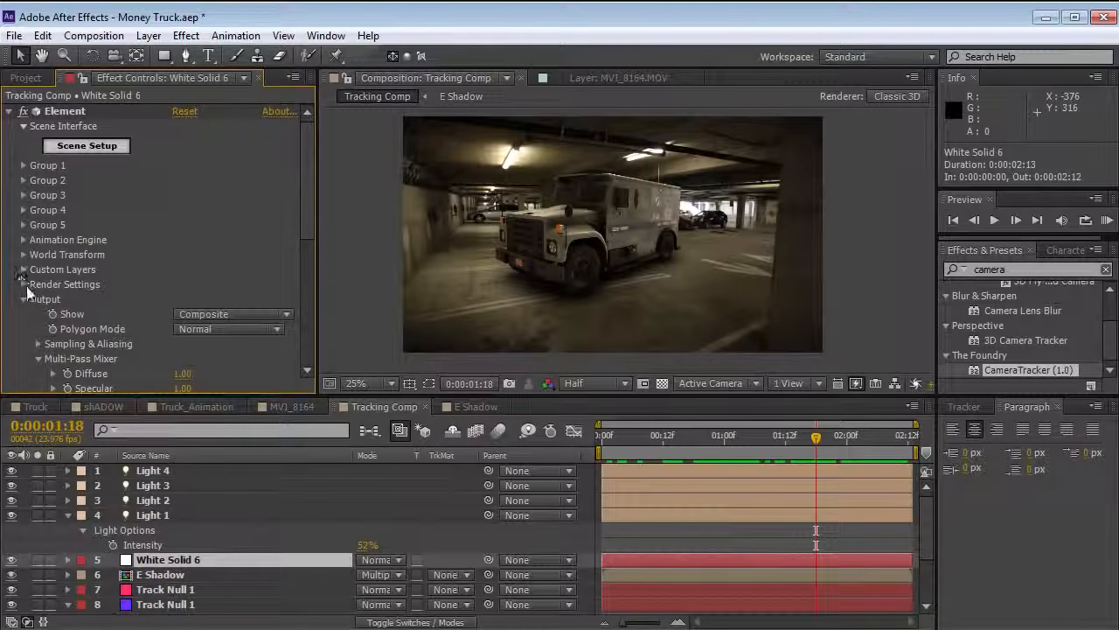
{"action": "left_click", "coordinate": [39, 359]}
{"action": "left_click_drag", "start_coordinate": [302, 218], "coordinate": [303, 250]}
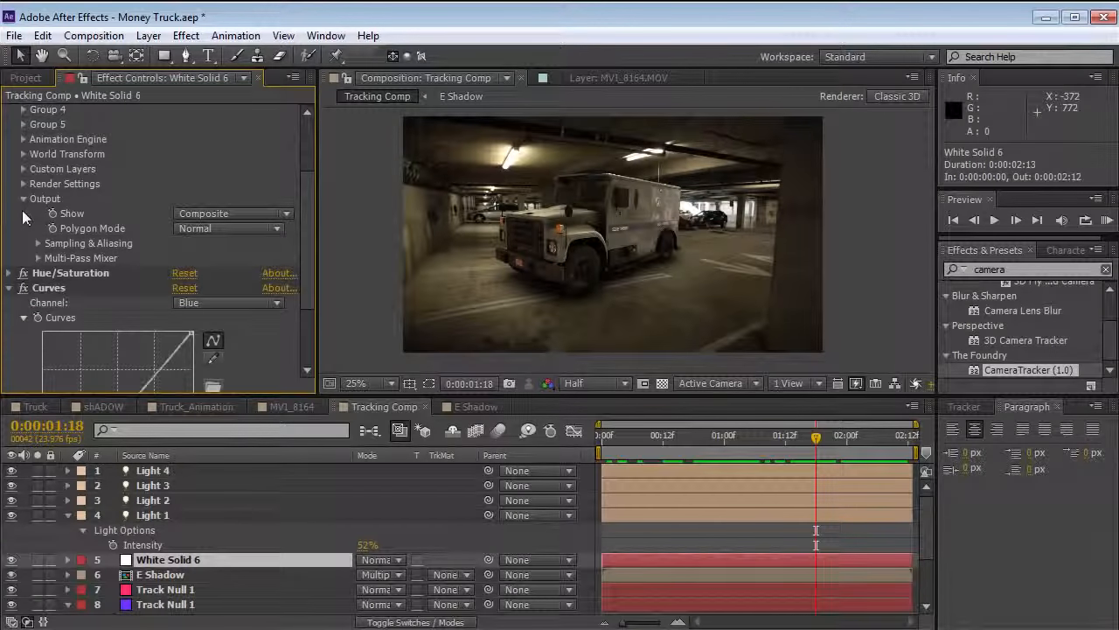
{"action": "left_click", "coordinate": [40, 245]}
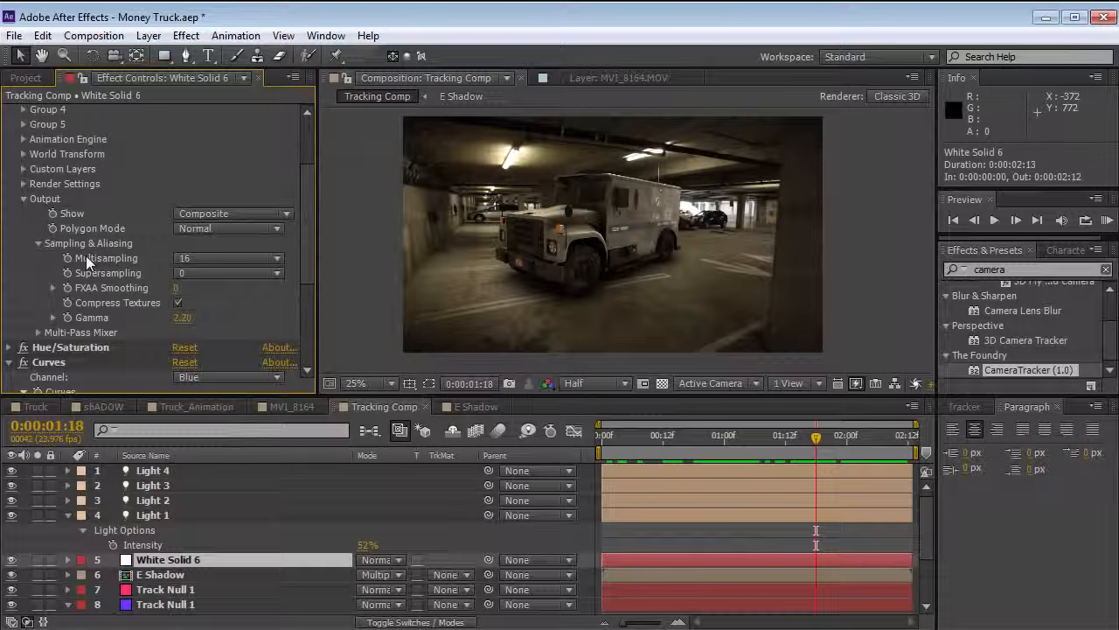
Step: Look over Element's Multisampling options and keep 16 selected
{"action": "left_click", "coordinate": [202, 258]}
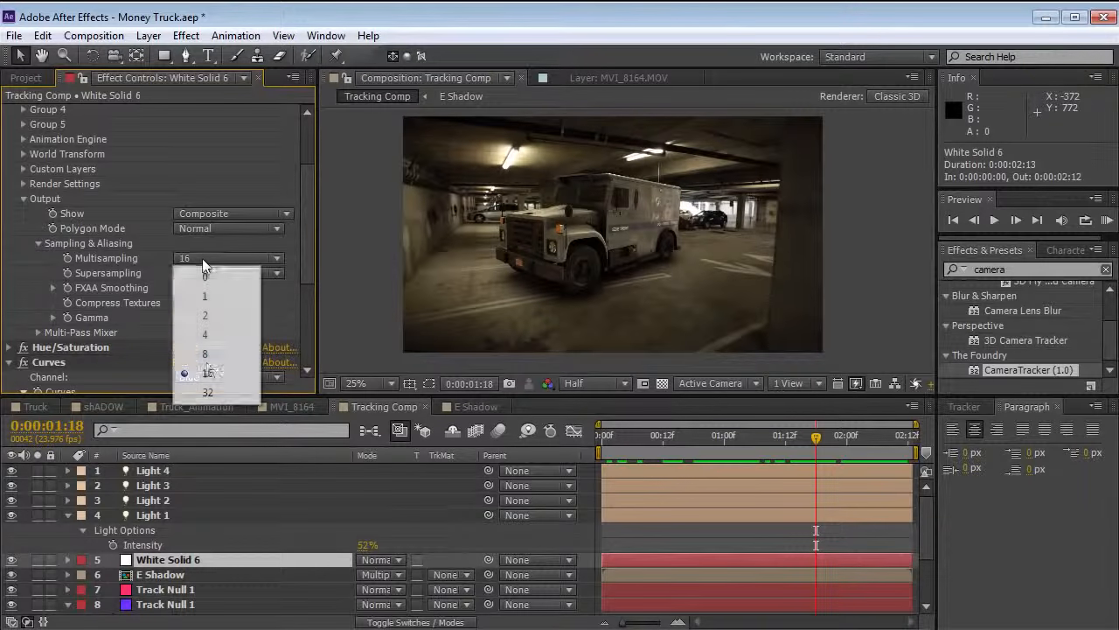
{"action": "left_click", "coordinate": [208, 373]}
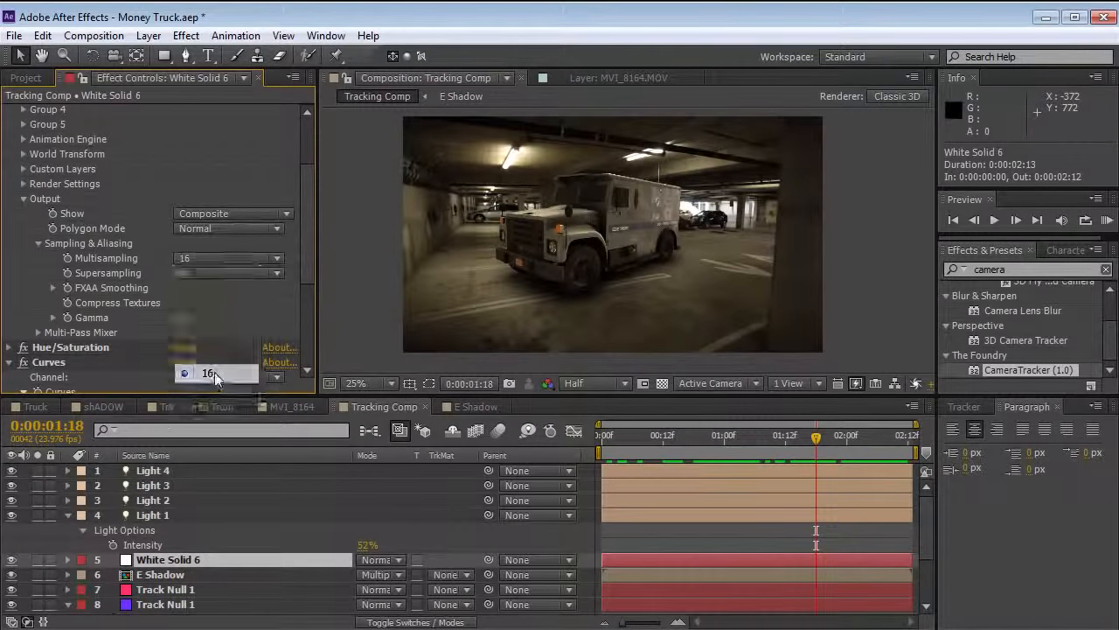
{"action": "left_click", "coordinate": [180, 259]}
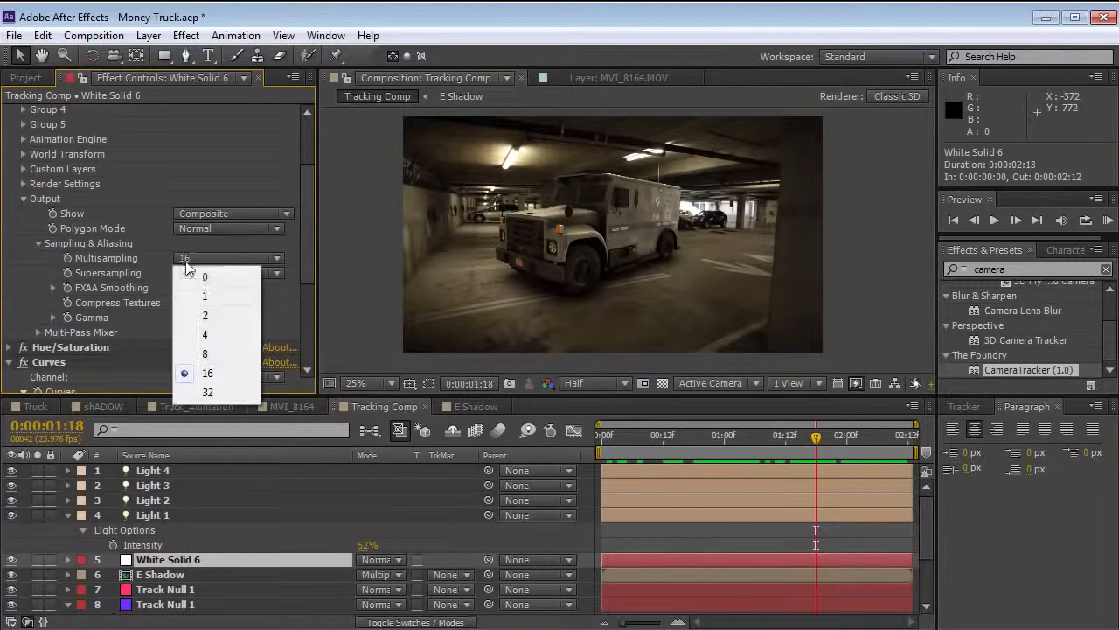
{"action": "left_click", "coordinate": [208, 373]}
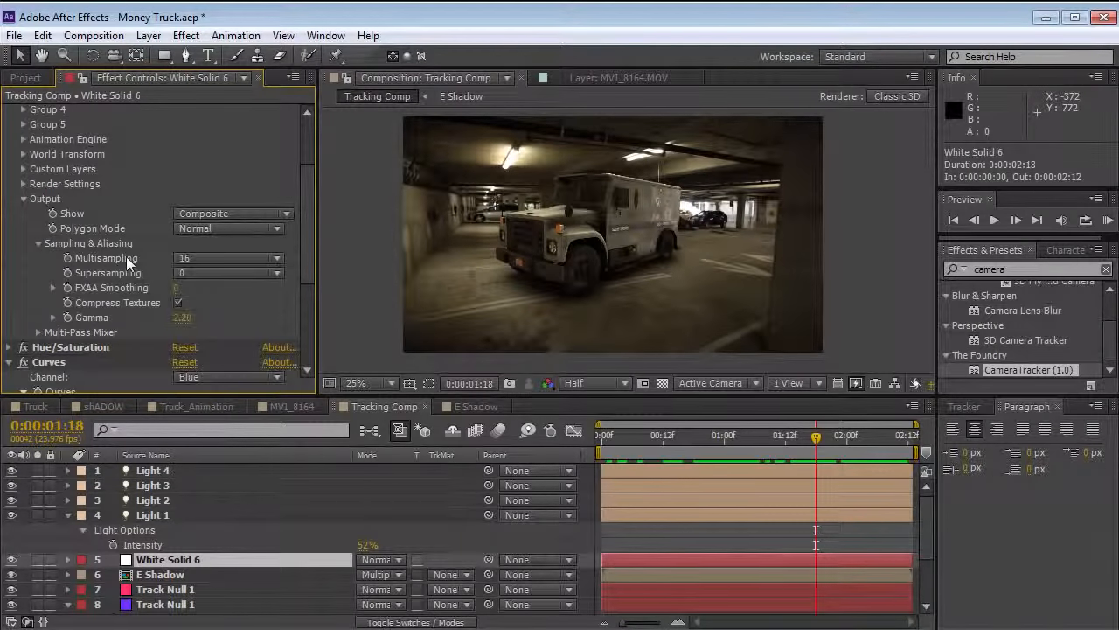
Step: Examine the edges of the truck's side window up close at 0:00:01:18 and one frame on for aliasing
{"action": "scroll", "coordinate": [523, 234], "scroll_direction": "up", "scroll_amount": 2}
{"action": "key", "text": "space"}
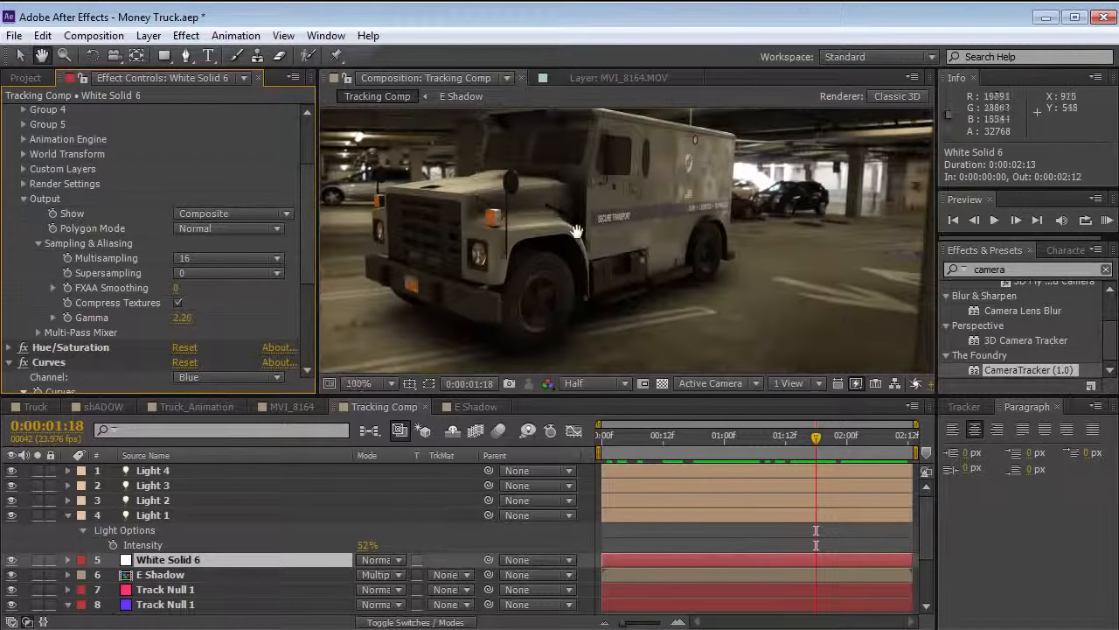
{"action": "scroll", "coordinate": [577, 231], "scroll_direction": "up", "scroll_amount": 1}
{"action": "left_click_drag", "start_coordinate": [620, 215], "coordinate": [590, 306]}
{"action": "left_click_drag", "start_coordinate": [595, 256], "coordinate": [602, 290]}
{"action": "scroll", "coordinate": [602, 287], "scroll_direction": "up", "scroll_amount": 1}
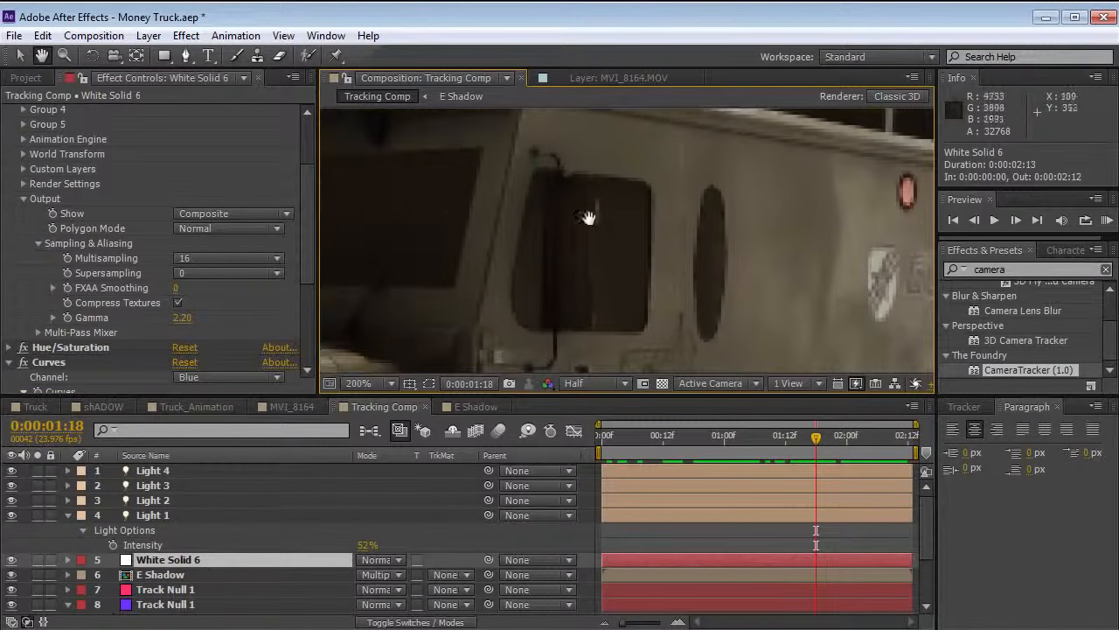
{"action": "left_click_drag", "start_coordinate": [590, 216], "coordinate": [598, 300]}
{"action": "scroll", "coordinate": [594, 242], "scroll_direction": "down", "scroll_amount": 2}
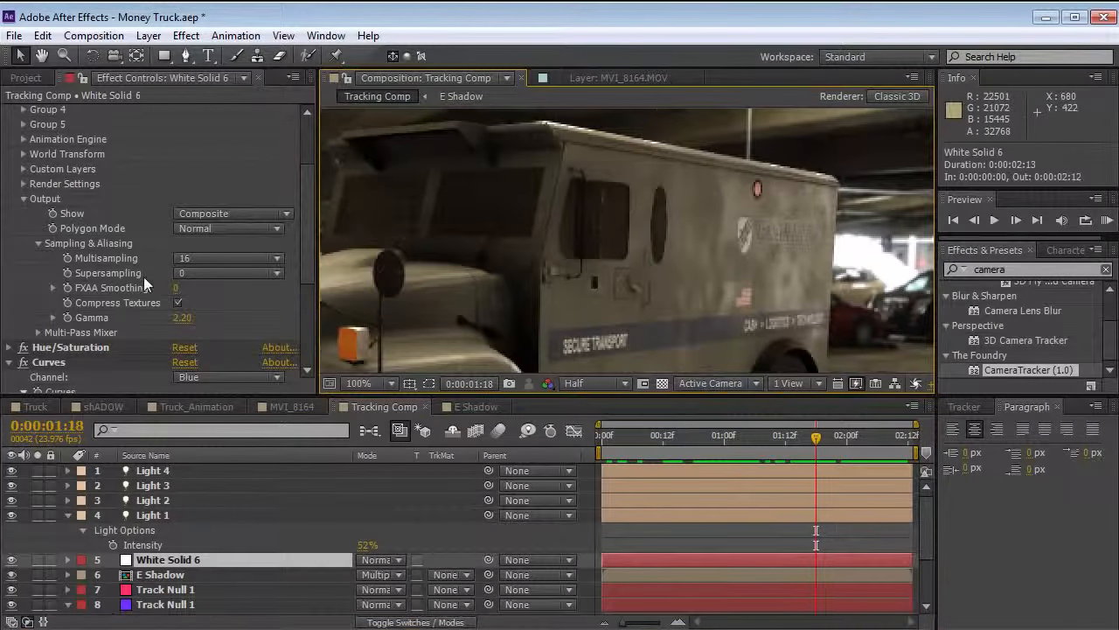
{"action": "key", "text": "Page_Down"}
{"action": "scroll", "coordinate": [563, 302], "scroll_direction": "up", "scroll_amount": 1}
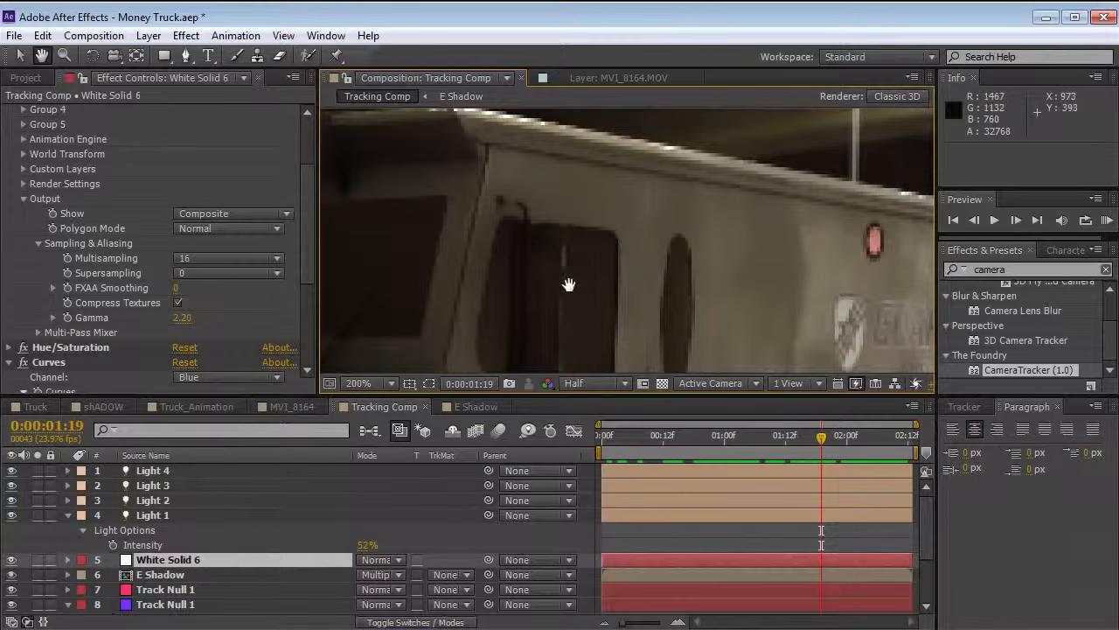
Step: Switch the preview to Full resolution and solo White Solid 6 at 0:00:01:23 to examine the thin line in the side window
{"action": "scroll", "coordinate": [604, 245], "scroll_direction": "down", "scroll_amount": 2}
{"action": "key", "text": "v"}
{"action": "scroll", "coordinate": [606, 228], "scroll_direction": "up", "scroll_amount": 1}
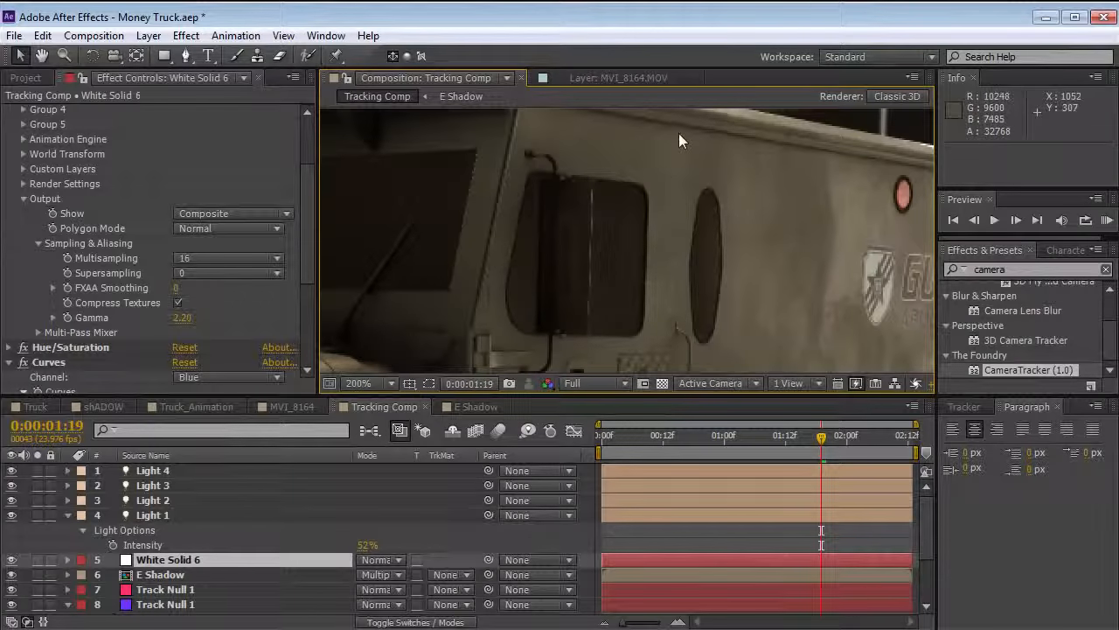
{"action": "key", "text": "h"}
{"action": "scroll", "coordinate": [623, 280], "scroll_direction": "up", "scroll_amount": 1}
{"action": "left_click_drag", "start_coordinate": [583, 277], "coordinate": [556, 225]}
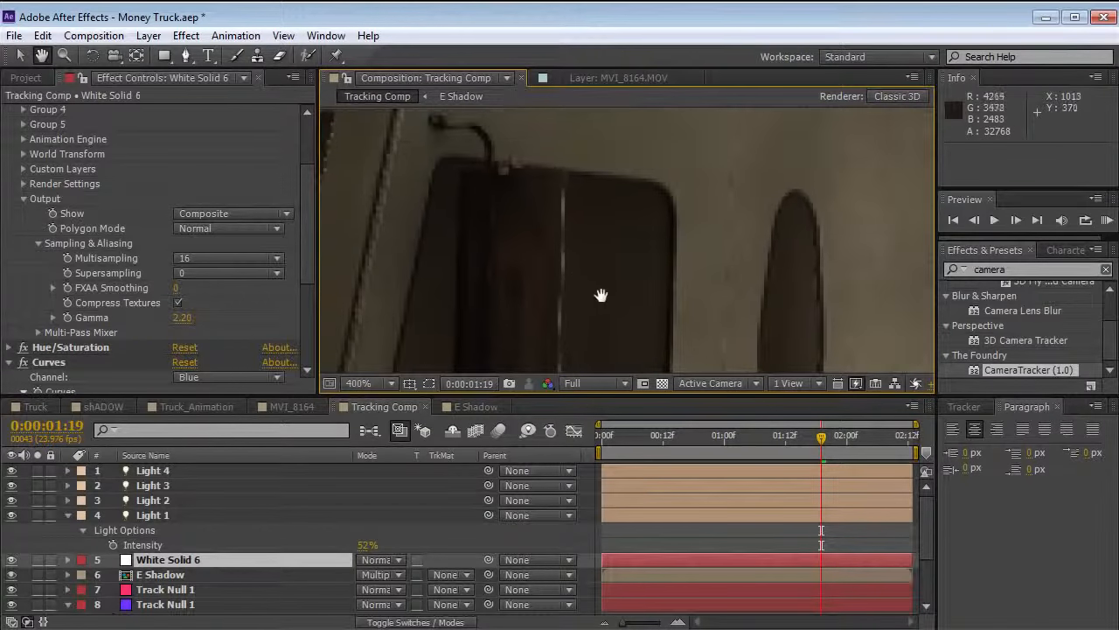
{"action": "left_click_drag", "start_coordinate": [601, 304], "coordinate": [606, 275]}
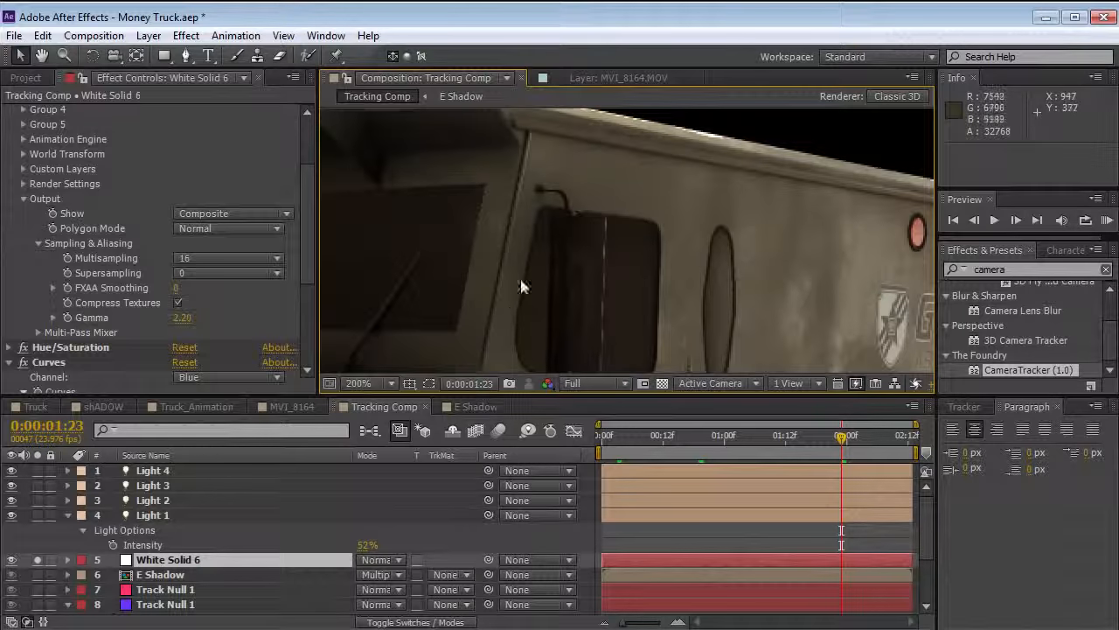
Step: Set Element's Supersampling to 2 and inspect the soloed truck's side window edges
{"action": "key", "text": "space"}
{"action": "left_click_drag", "start_coordinate": [501, 213], "coordinate": [571, 223]}
{"action": "key", "text": "space"}
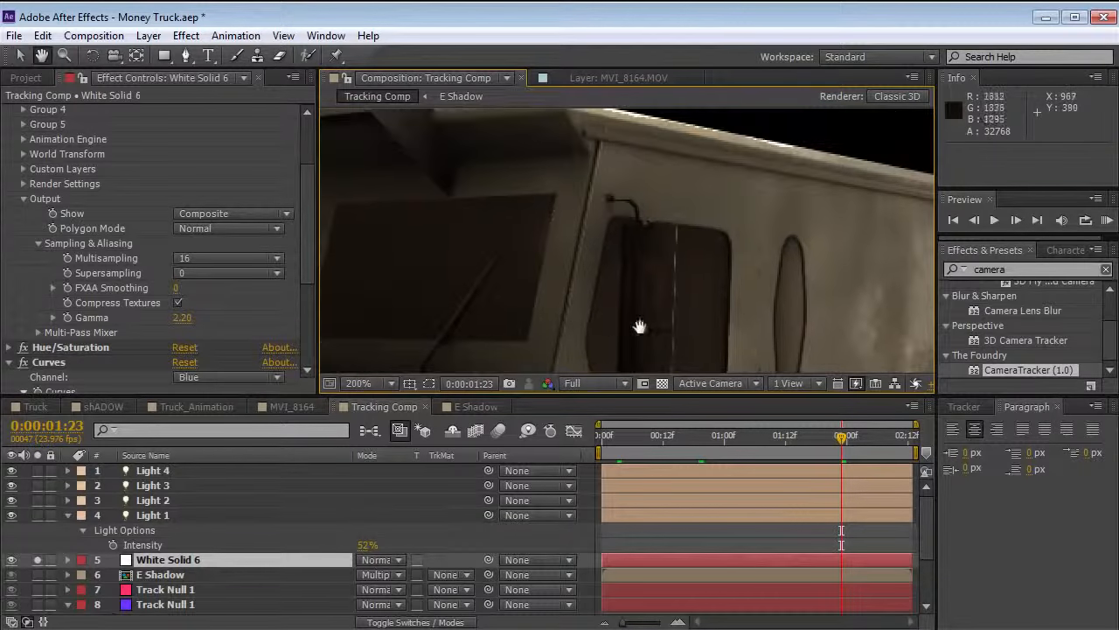
{"action": "left_click_drag", "start_coordinate": [640, 327], "coordinate": [638, 272]}
{"action": "left_click", "coordinate": [214, 273]}
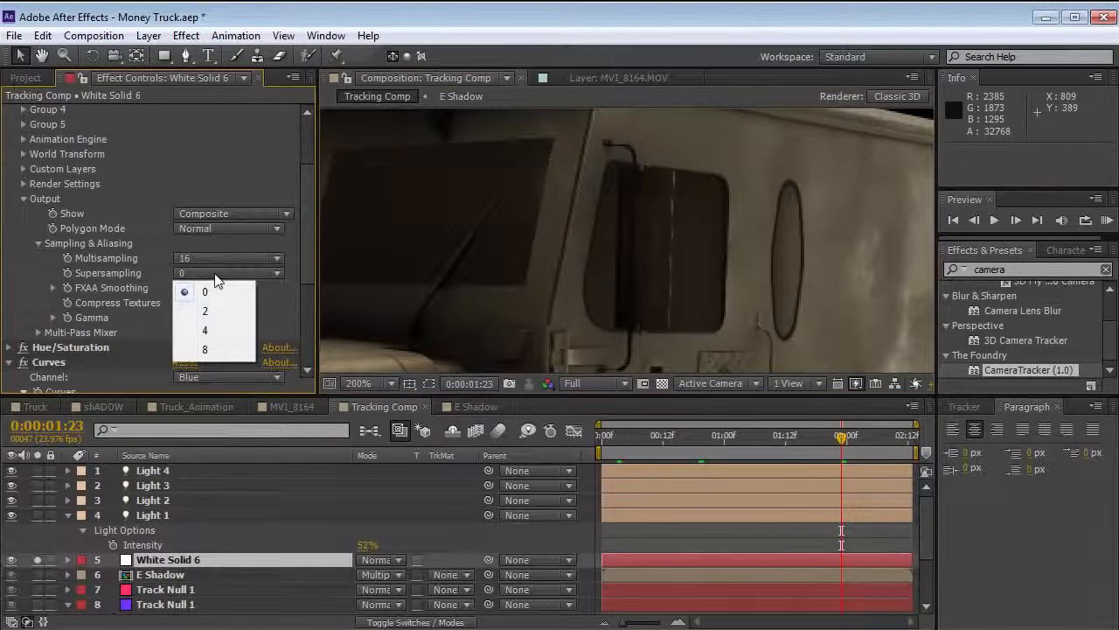
{"action": "left_click", "coordinate": [206, 311]}
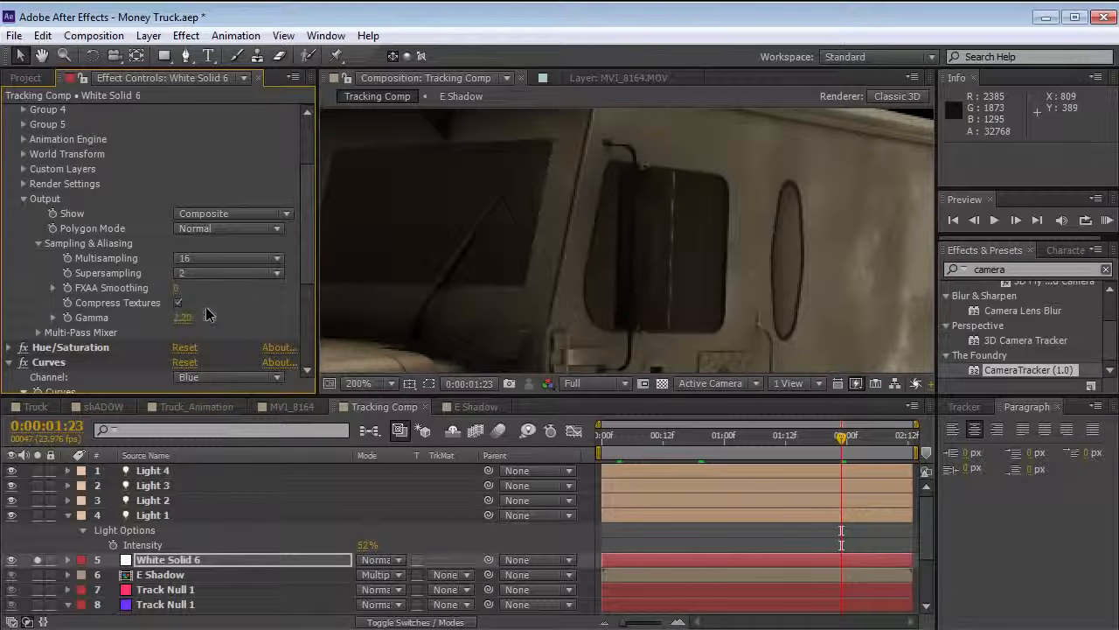
{"action": "key", "text": "space"}
{"action": "left_click_drag", "start_coordinate": [630, 195], "coordinate": [655, 220]}
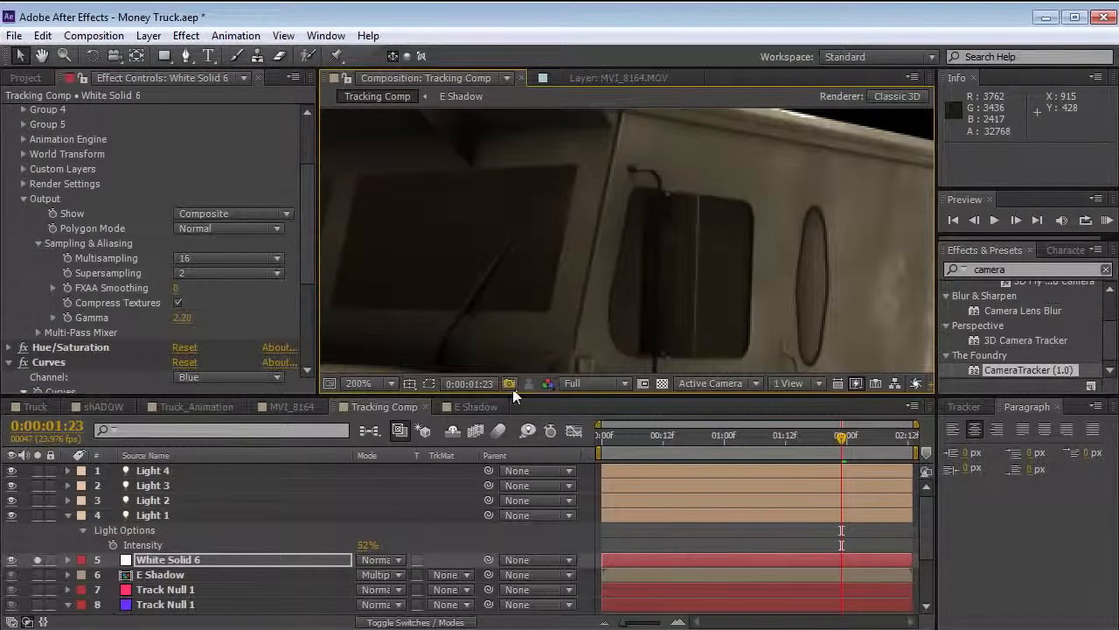
Step: Set Element's Supersampling to 0 and inspect the thin line in the soloed truck's side window up close
{"action": "left_click", "coordinate": [206, 273]}
{"action": "left_click", "coordinate": [207, 296]}
{"action": "key", "text": "space"}
{"action": "scroll", "coordinate": [622, 257], "scroll_direction": "up", "scroll_amount": 2}
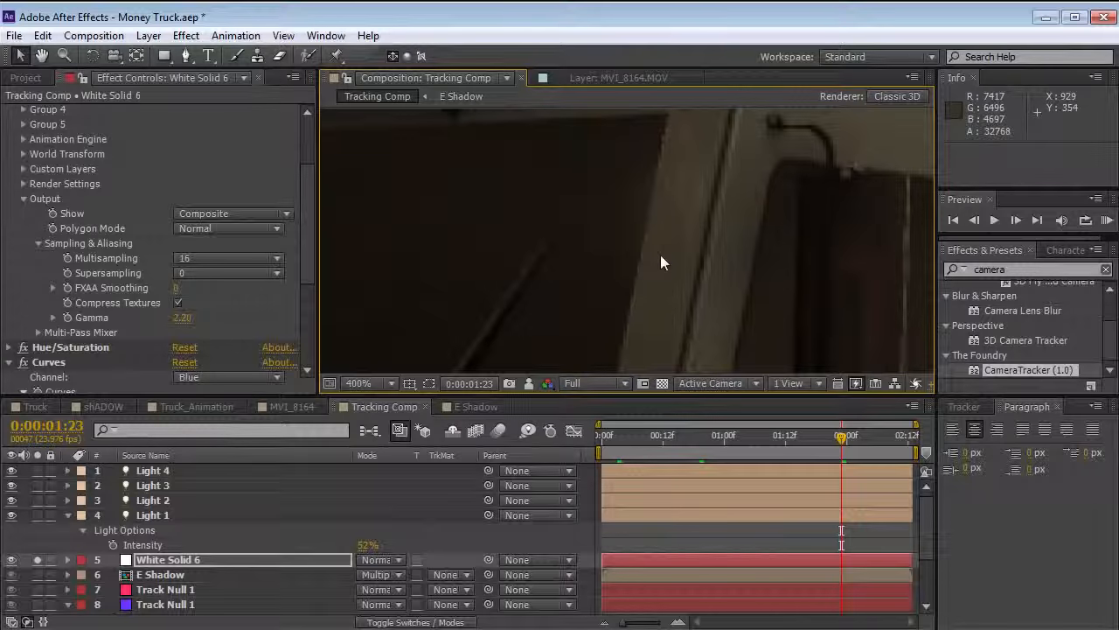
{"action": "scroll", "coordinate": [665, 237], "scroll_direction": "down", "scroll_amount": 1}
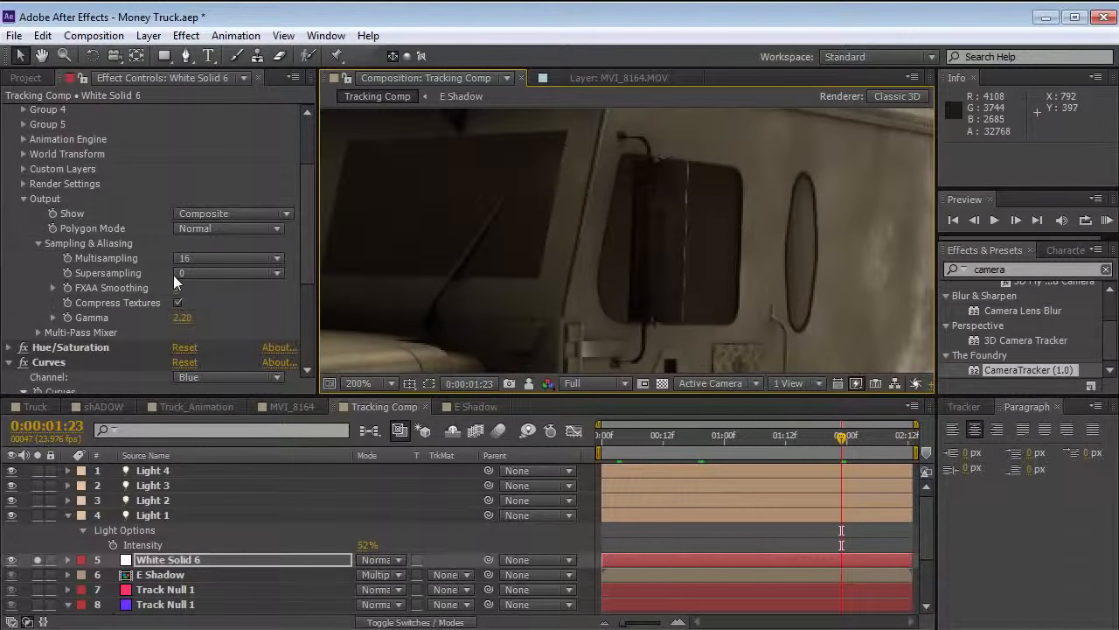
Step: Set Element's Supersampling to 2 and check the side window's thin line at 0:00:02:05 and 0:00:01:08
{"action": "left_click", "coordinate": [223, 275]}
{"action": "left_click", "coordinate": [206, 309]}
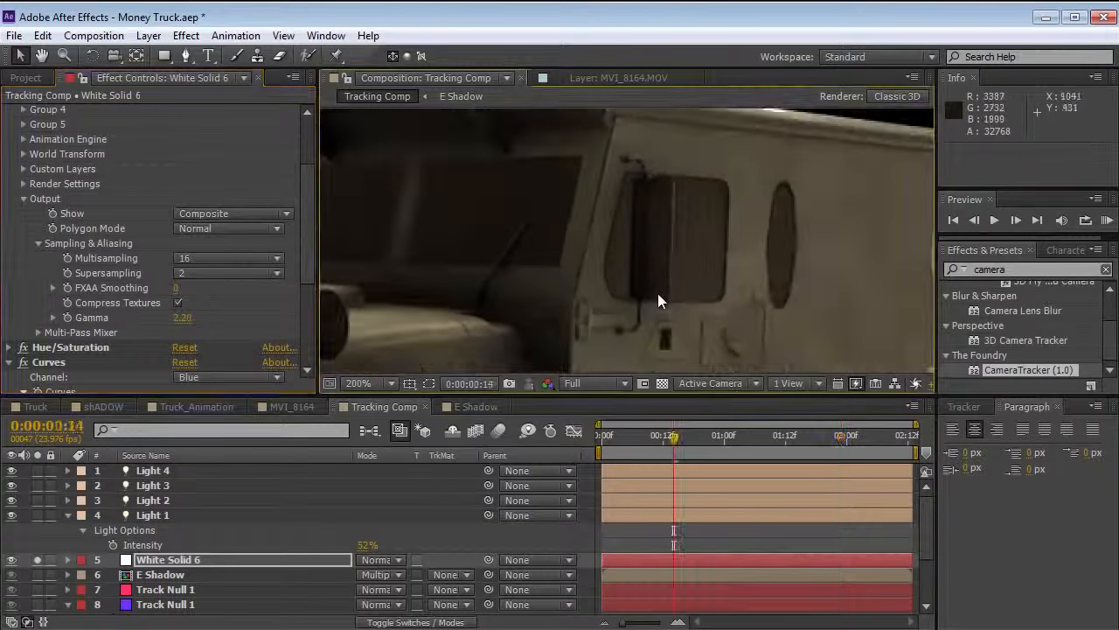
{"action": "left_click_drag", "start_coordinate": [675, 435], "coordinate": [854, 441]}
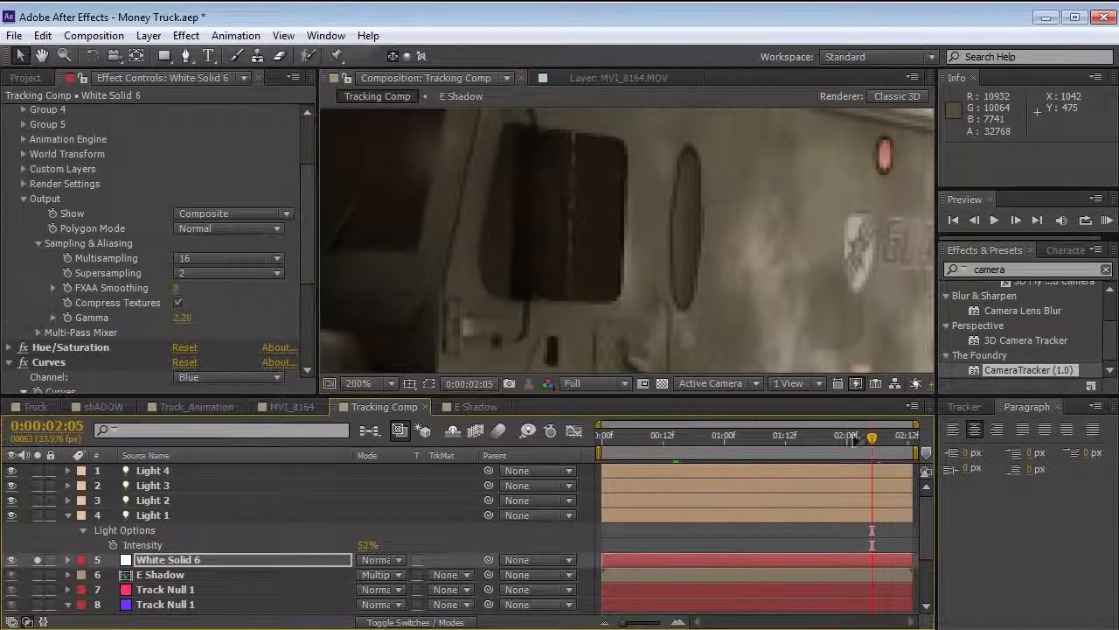
{"action": "left_click", "coordinate": [766, 434]}
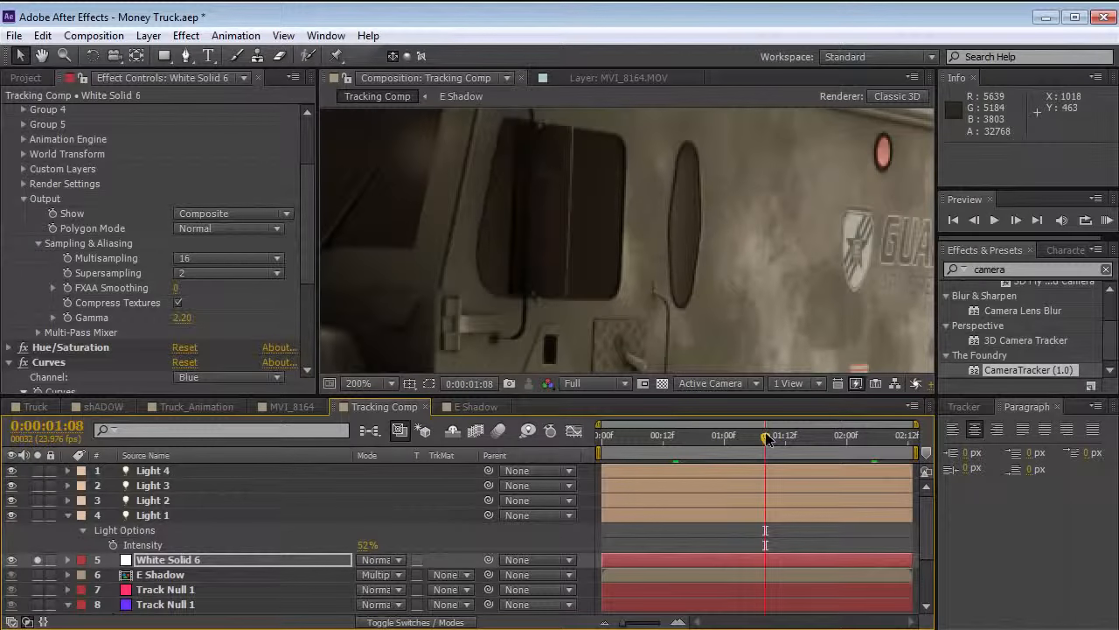
Step: Unsolo White Solid 6 and check the whole truck in the garage at 0:00:00:07, keeping Supersampling at 2
{"action": "left_click", "coordinate": [234, 273]}
{"action": "left_click", "coordinate": [204, 291]}
{"action": "scroll", "coordinate": [690, 235], "scroll_direction": "down", "scroll_amount": 1}
{"action": "left_click_drag", "start_coordinate": [766, 434], "coordinate": [637, 435]}
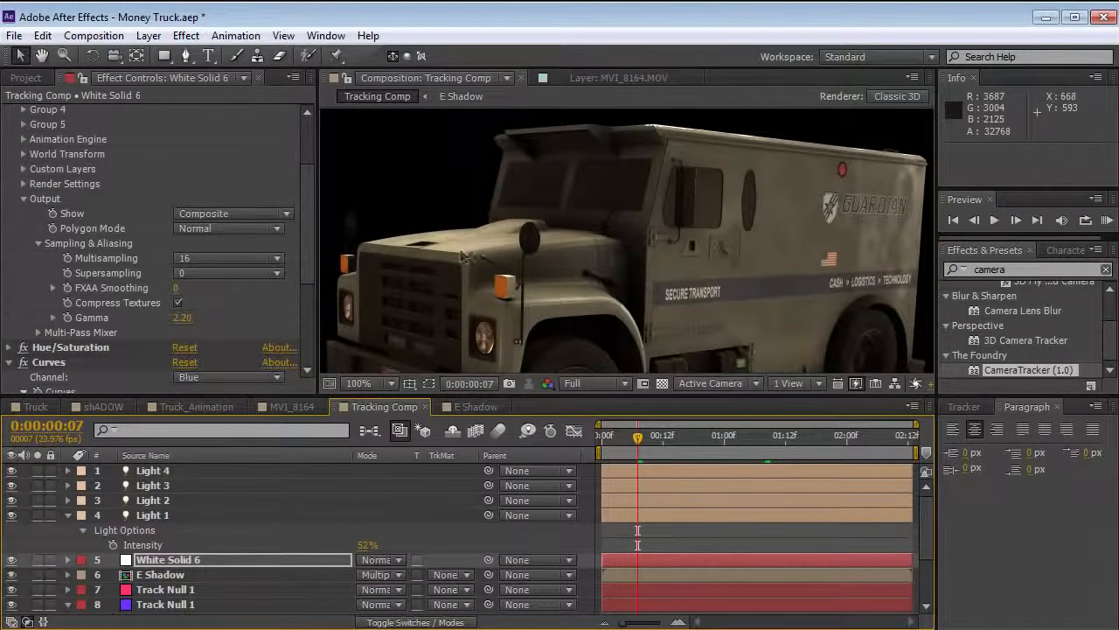
{"action": "scroll", "coordinate": [678, 242], "scroll_direction": "down", "scroll_amount": 1}
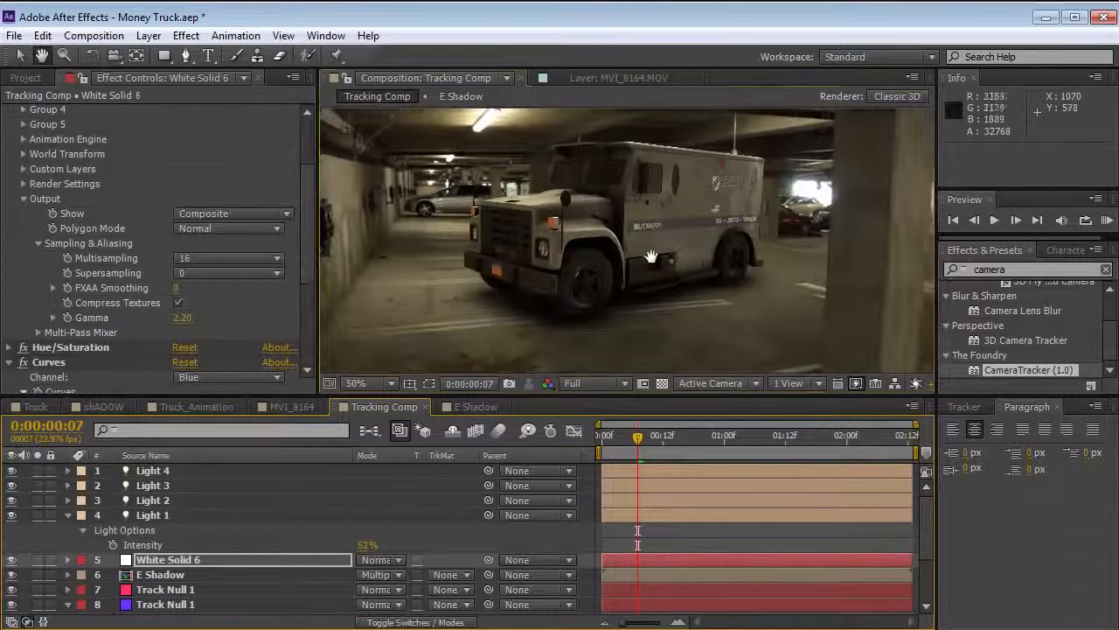
{"action": "left_click", "coordinate": [207, 278]}
{"action": "left_click", "coordinate": [223, 314]}
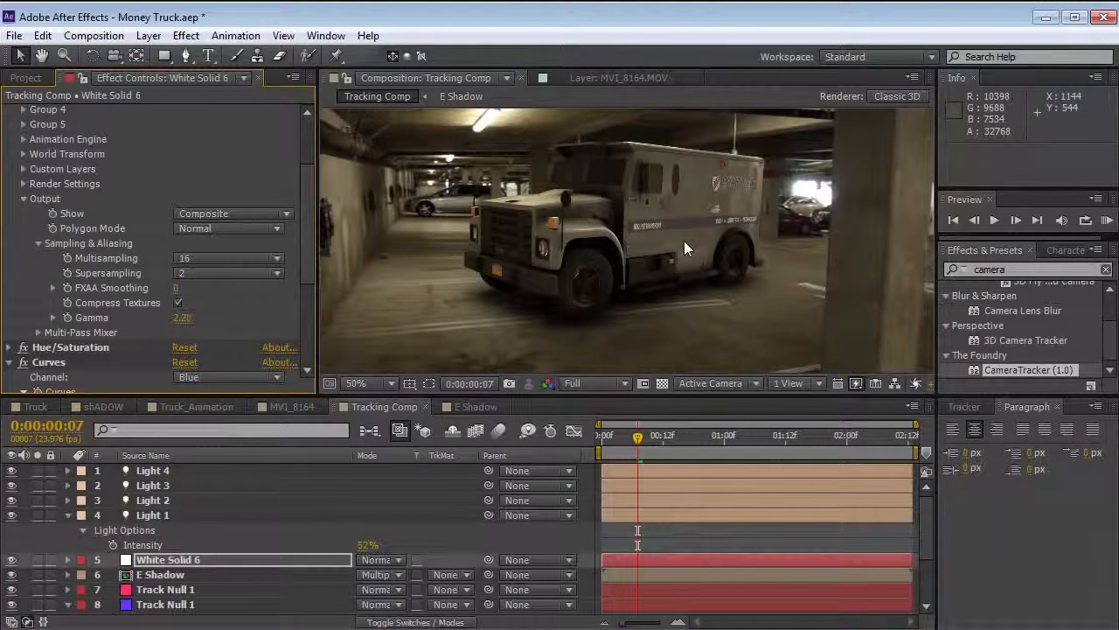
{"action": "left_click", "coordinate": [688, 535]}
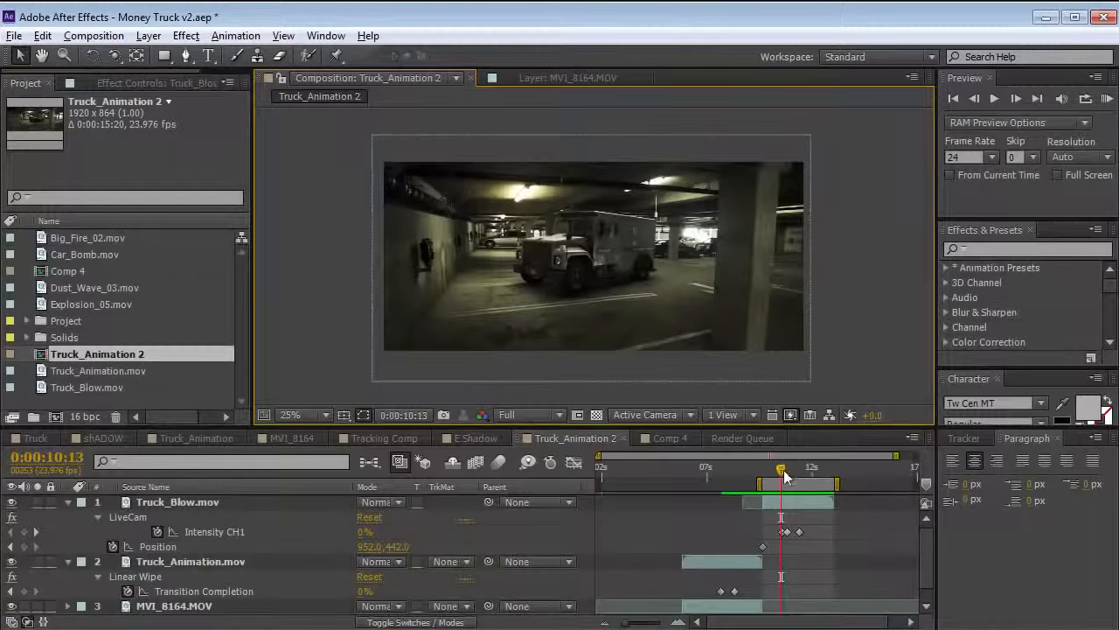
Step: Examine the exploding truck in Truck_Animation 2 up close at 0:00:11:13 and 0:00:11:07
{"action": "left_click_drag", "start_coordinate": [780, 469], "coordinate": [802, 467]}
{"action": "scroll", "coordinate": [677, 309], "scroll_direction": "up", "scroll_amount": 1}
{"action": "key", "text": "h"}
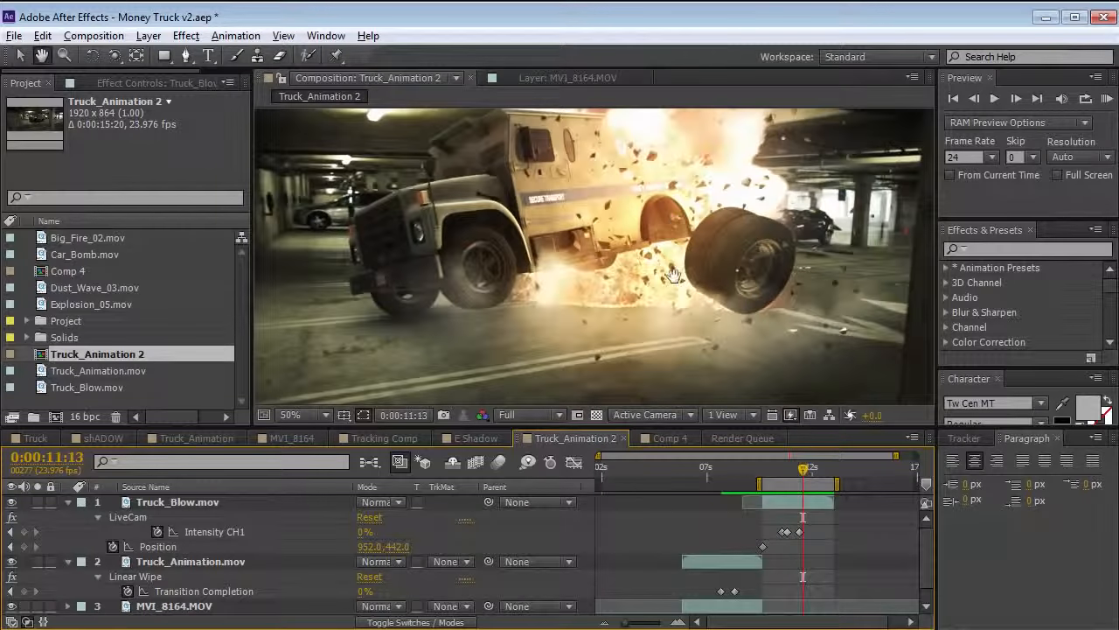
{"action": "left_click_drag", "start_coordinate": [673, 276], "coordinate": [658, 299]}
{"action": "key", "text": "v"}
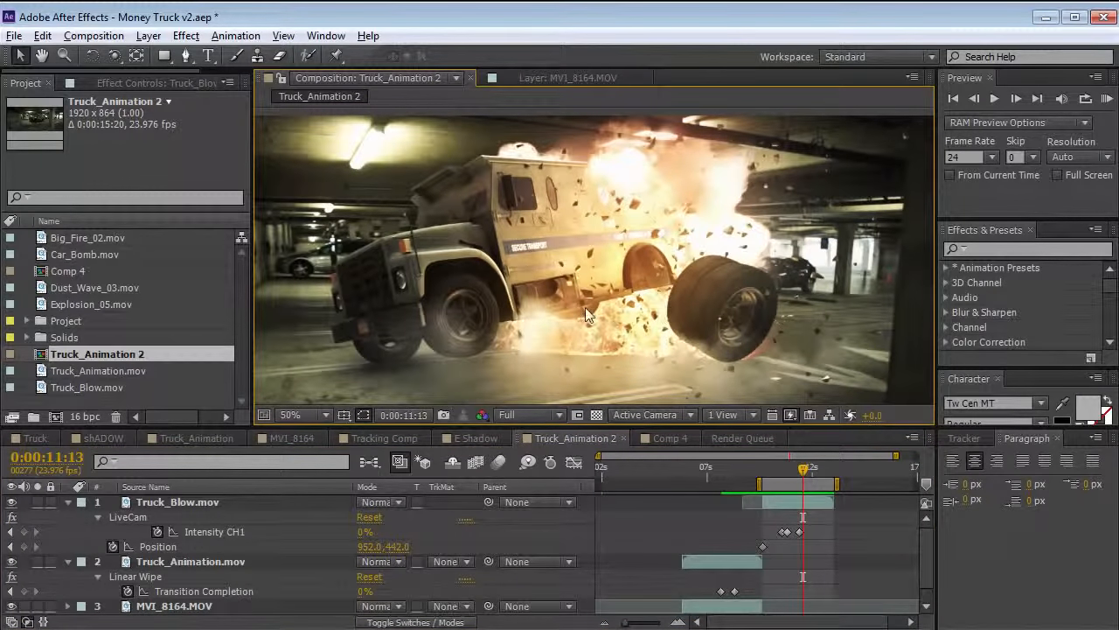
{"action": "mouse_move", "coordinate": [795, 479]}
{"action": "left_mouse_down"}
{"action": "mouse_move", "coordinate": [784, 469]}
{"action": "mouse_move", "coordinate": [797, 469]}
{"action": "left_mouse_up"}
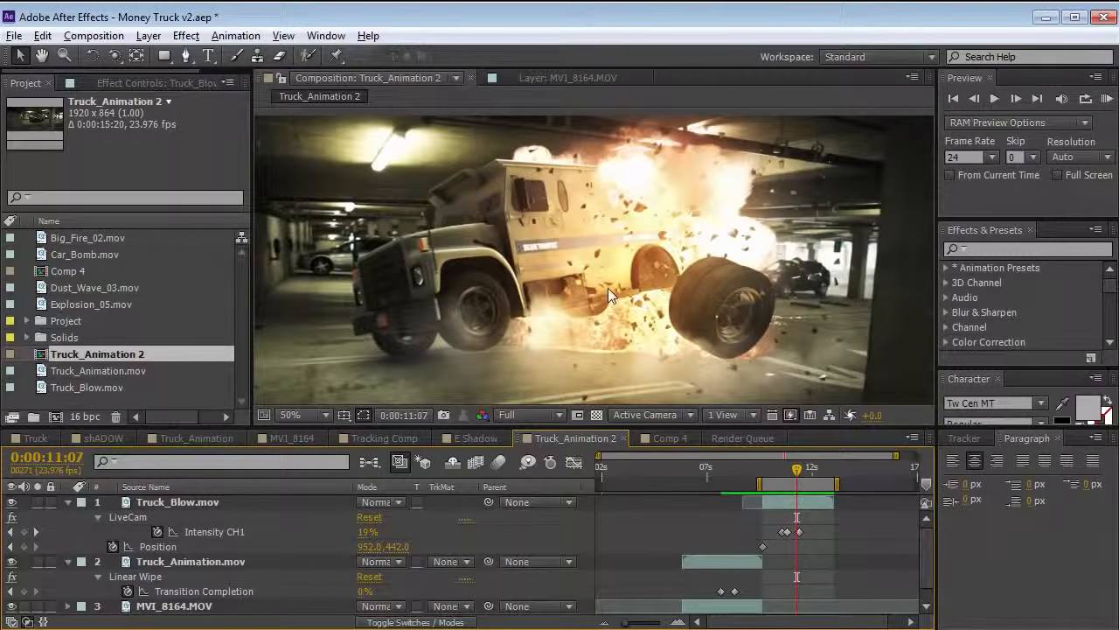
Step: Solo the Element layer in the Truck comp at 0:00:03:22 and show its effect settings
{"action": "left_click", "coordinate": [36, 440]}
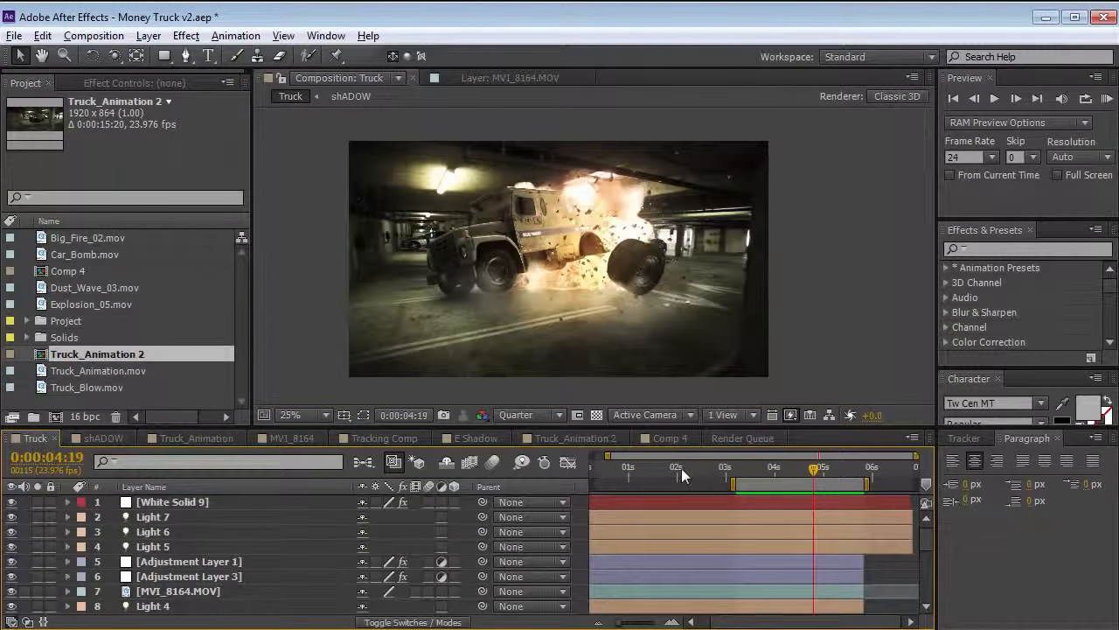
{"action": "left_click_drag", "start_coordinate": [788, 469], "coordinate": [775, 472]}
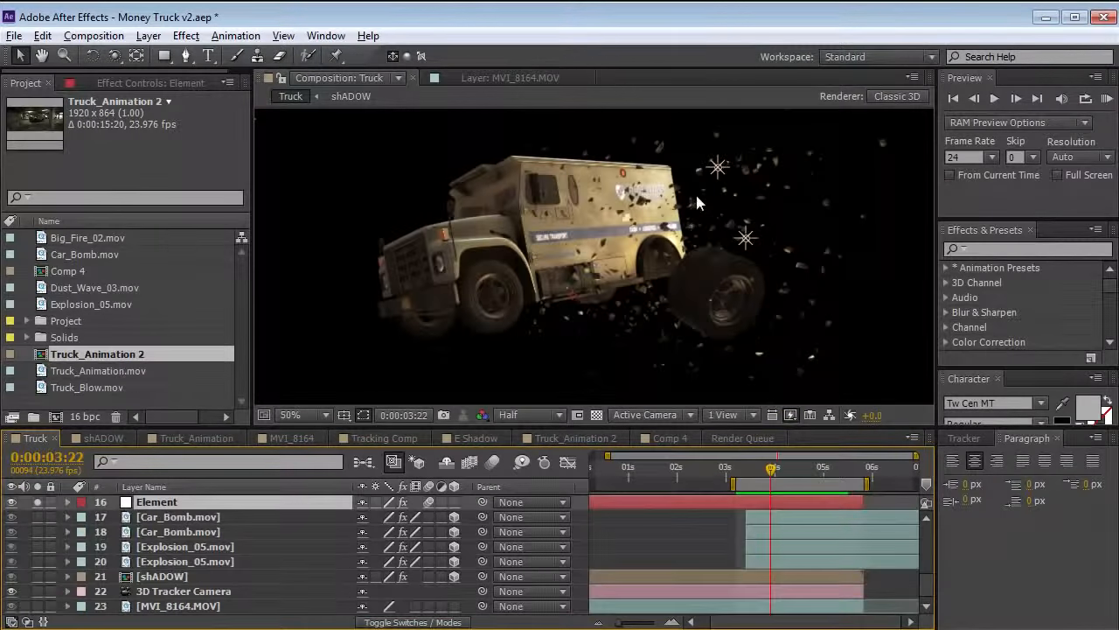
{"action": "left_click", "coordinate": [157, 83]}
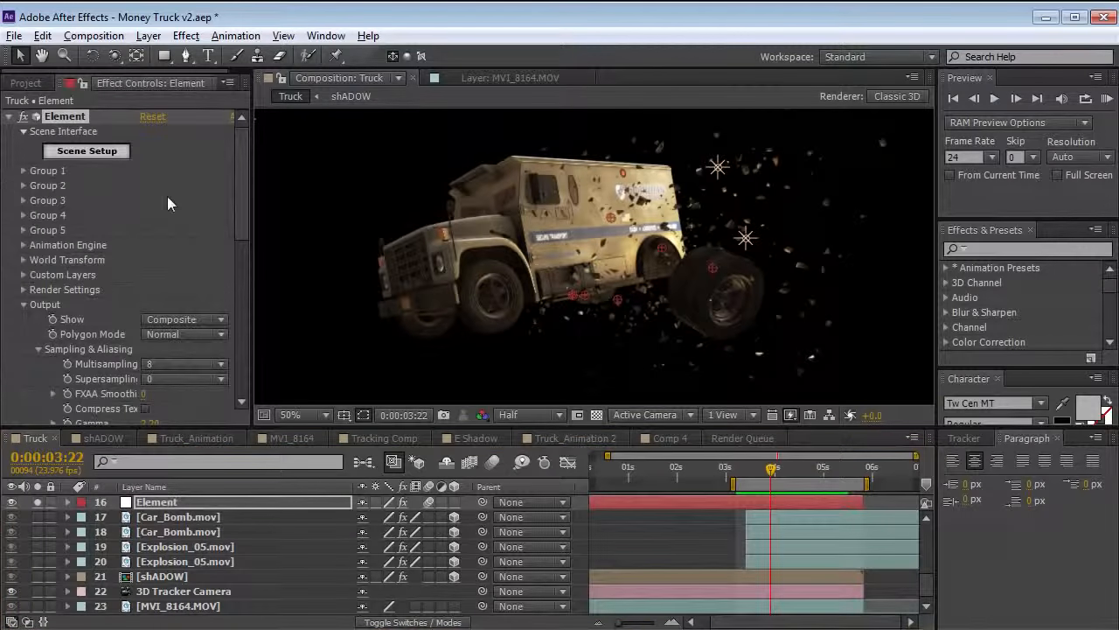
Step: Open Element's Scene Setup, select the floor_fracture model and locate it among the Starter_Models
{"action": "left_click", "coordinate": [77, 153]}
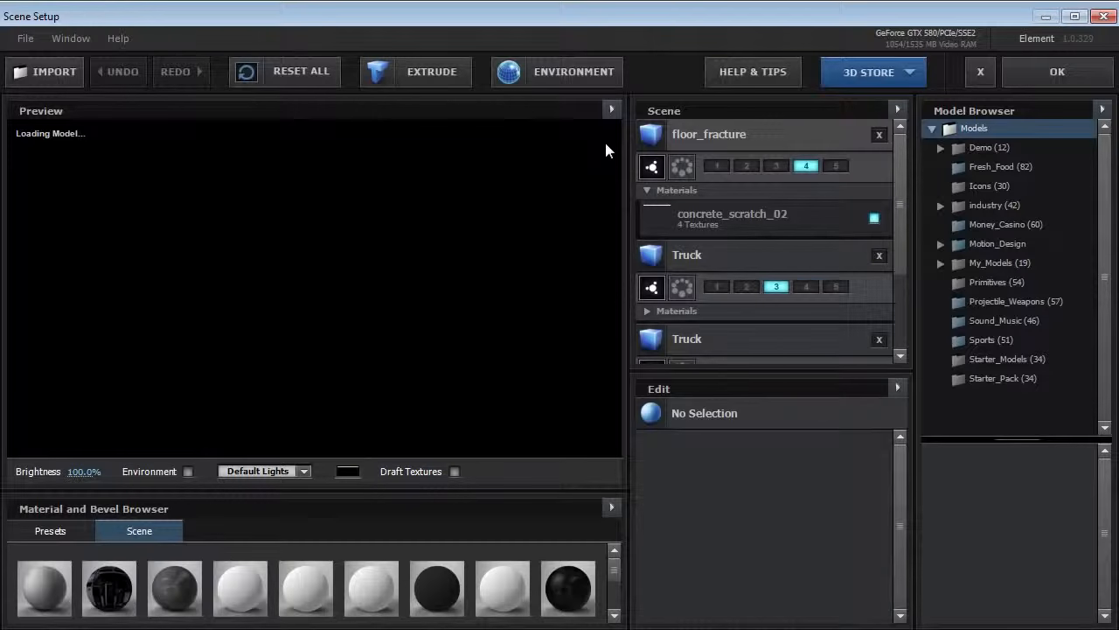
{"action": "left_click", "coordinate": [709, 134]}
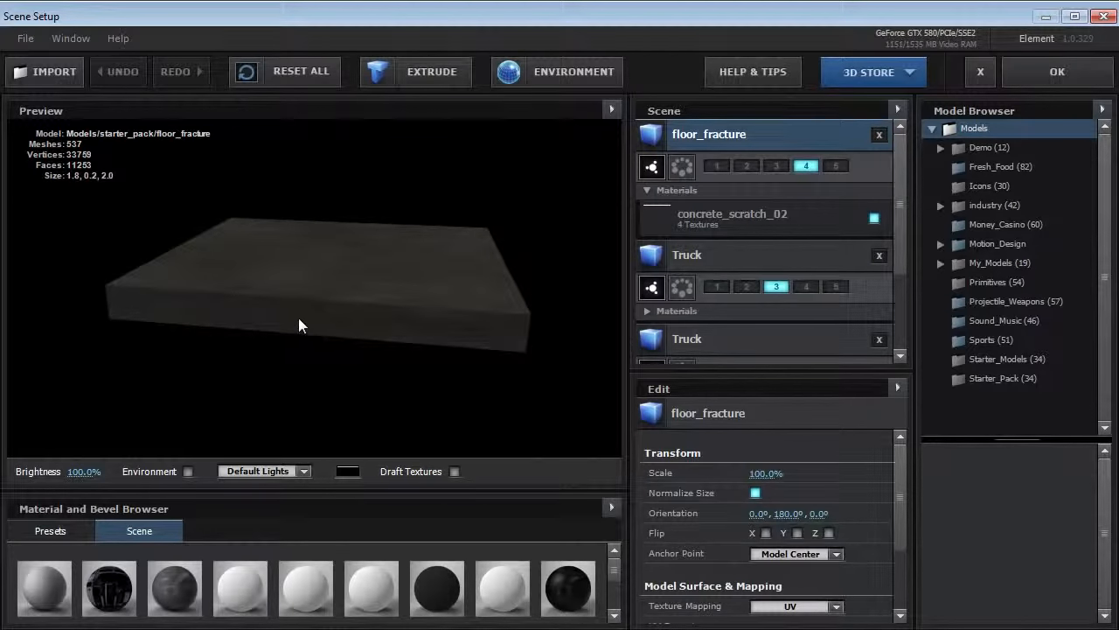
{"action": "left_click", "coordinate": [992, 358]}
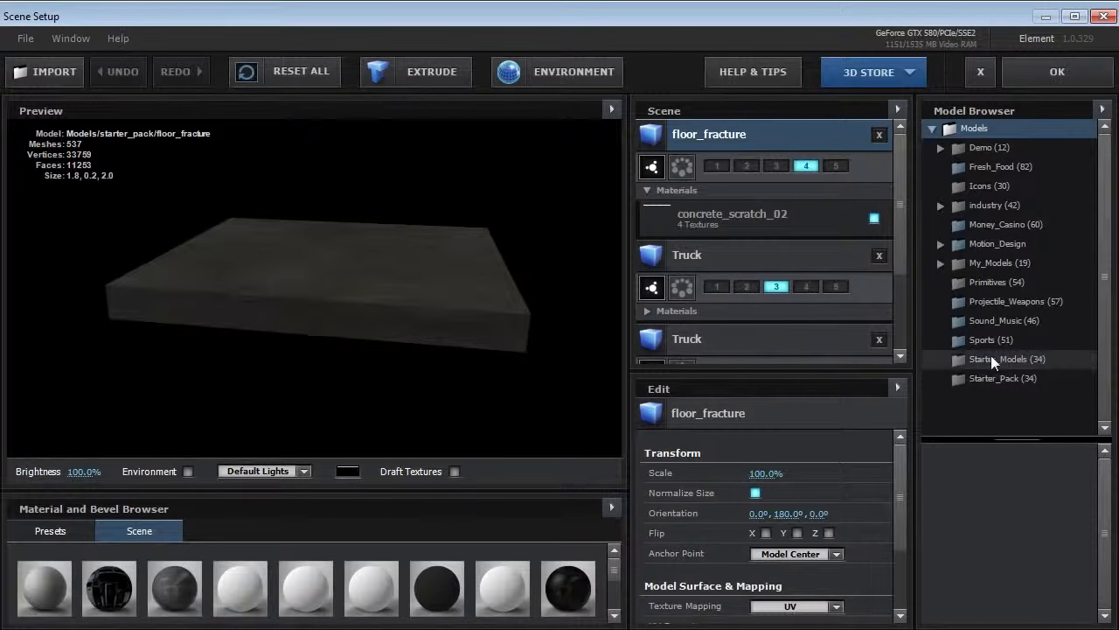
{"action": "left_click_drag", "start_coordinate": [1104, 463], "coordinate": [1102, 537]}
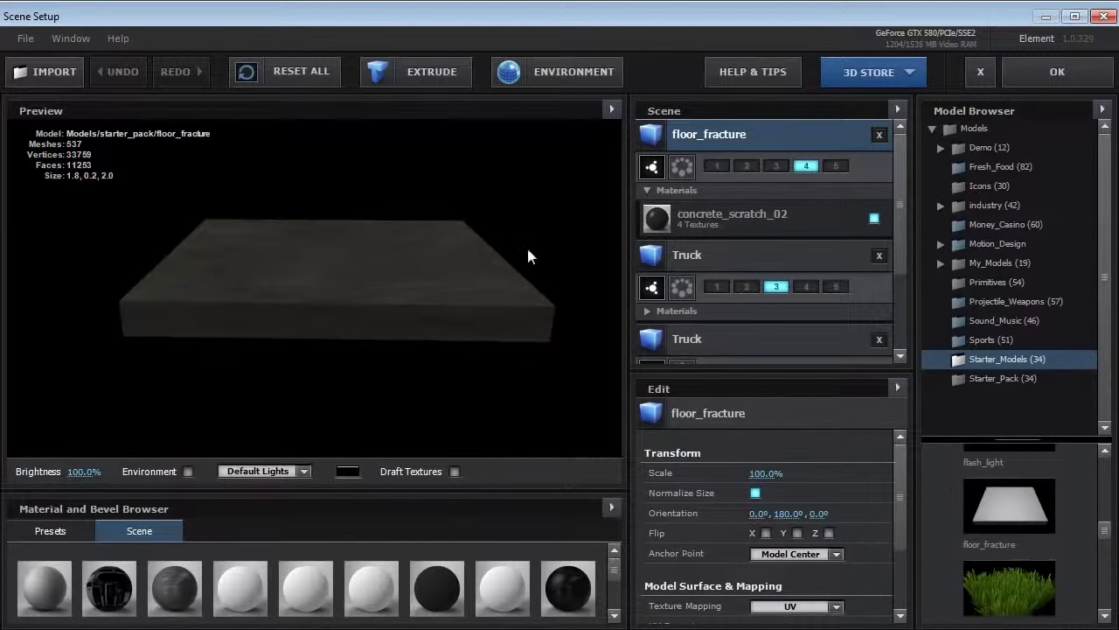
Step: Inspect the floor_fracture model's pieces in wireframe, then return the preview to shaded display
{"action": "left_click_drag", "start_coordinate": [528, 250], "coordinate": [503, 150]}
{"action": "left_click", "coordinate": [611, 110]}
{"action": "left_click", "coordinate": [613, 200]}
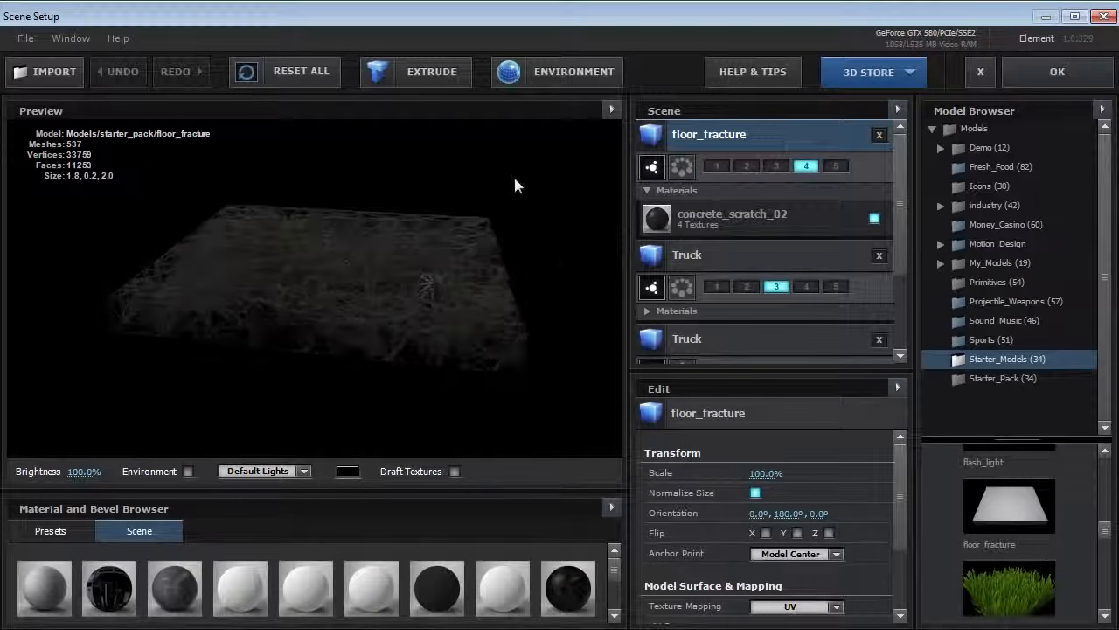
{"action": "left_click", "coordinate": [612, 110]}
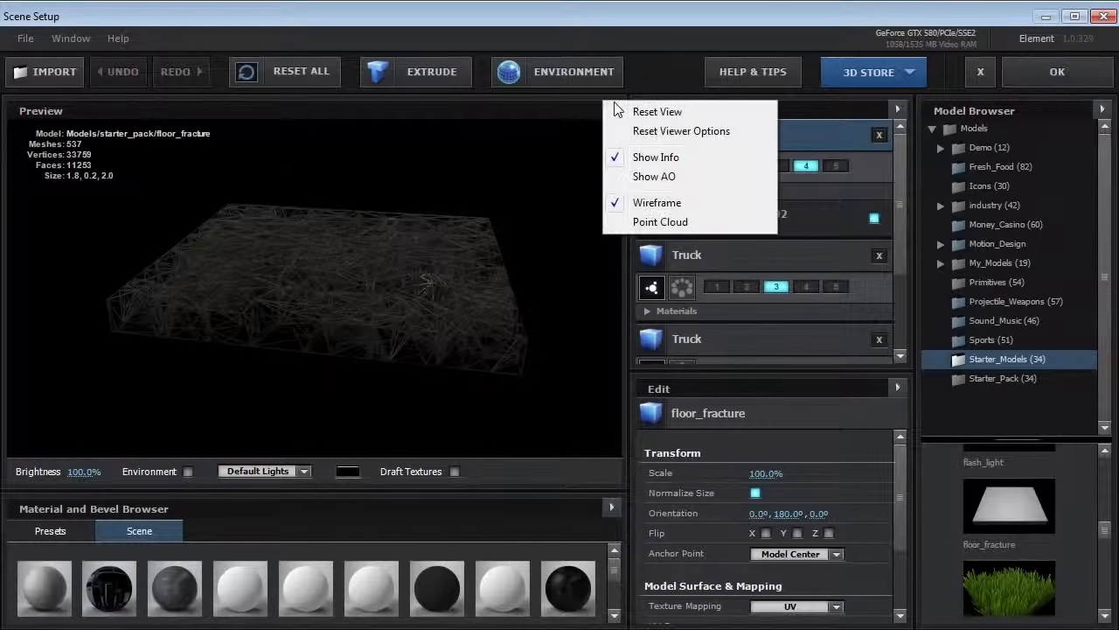
{"action": "left_click", "coordinate": [640, 203]}
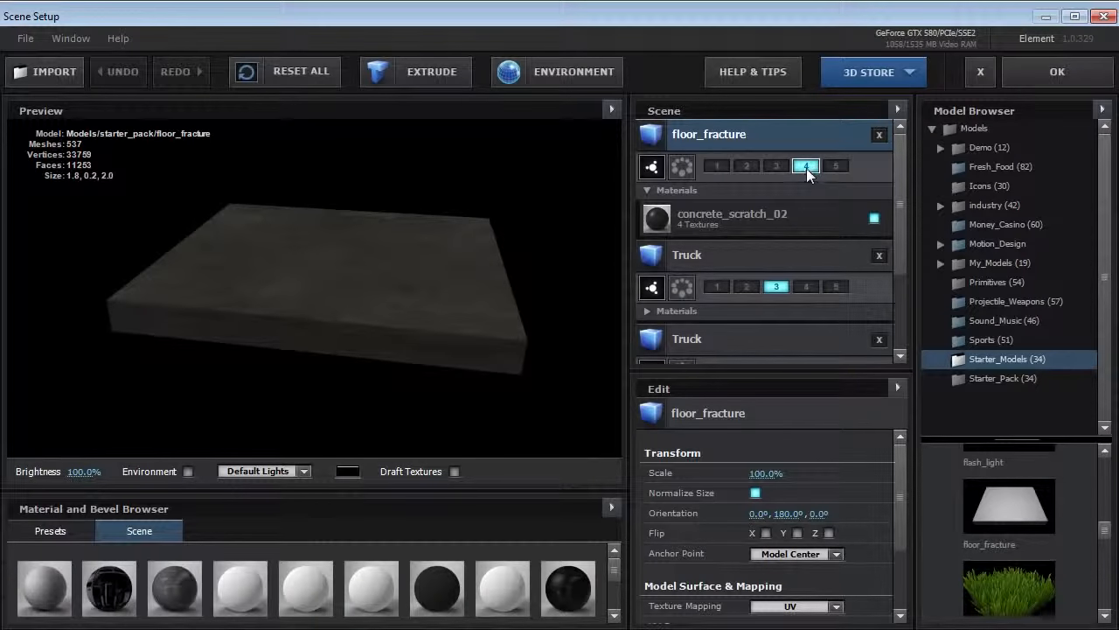
Step: Expand the group 3 Truck's materials and briefly enable a second 14___Default wheel material to see which parts it controls
{"action": "left_click", "coordinate": [752, 255]}
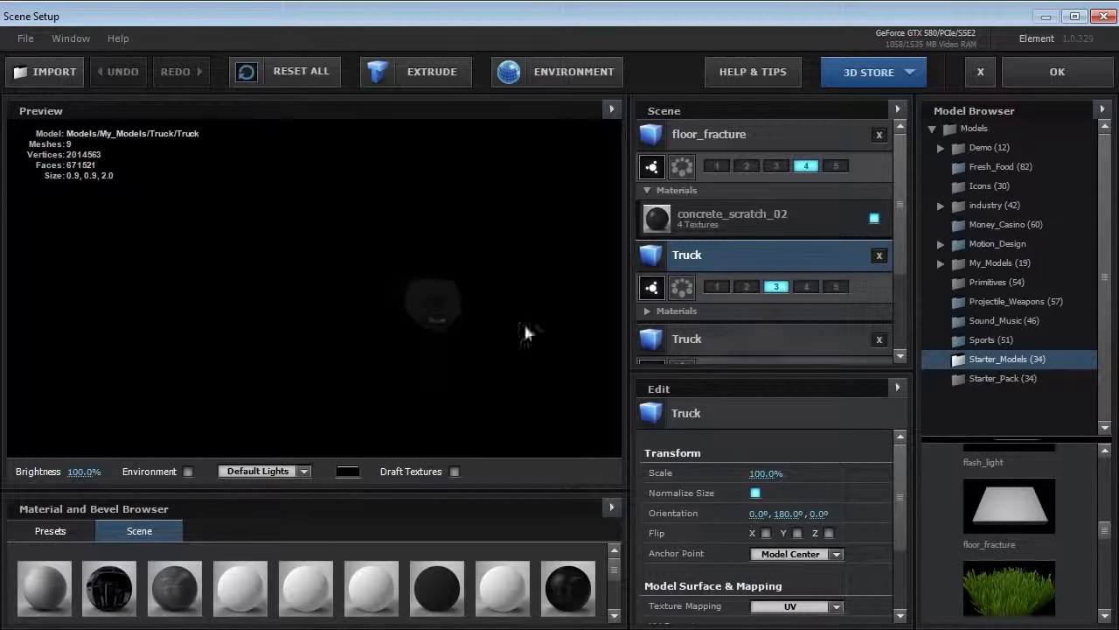
{"action": "scroll", "coordinate": [687, 240], "scroll_direction": "down", "scroll_amount": 2}
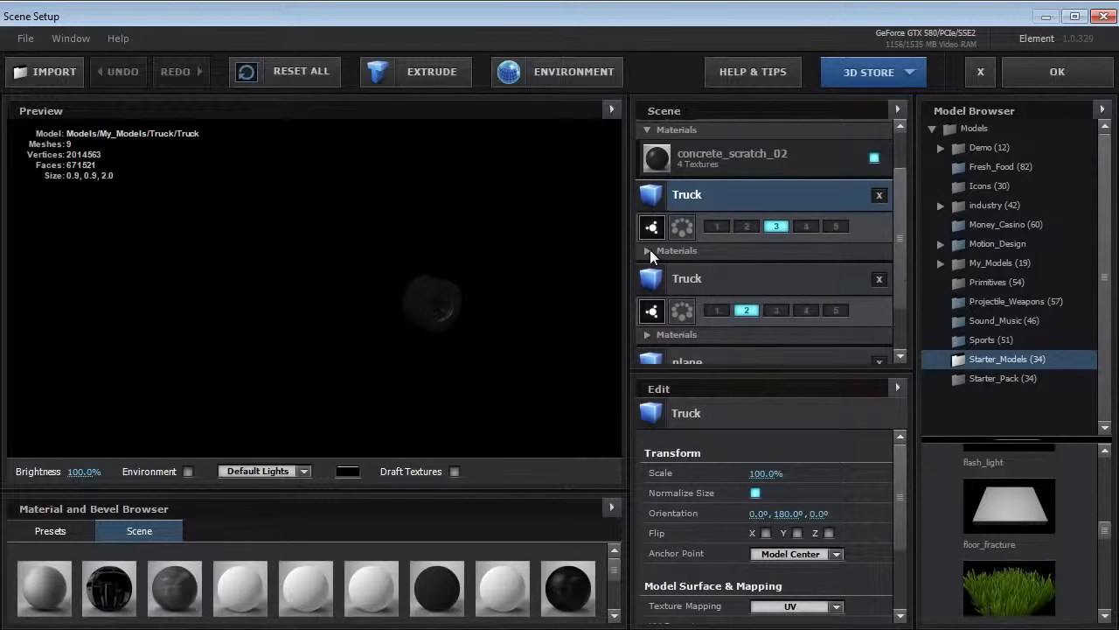
{"action": "left_click", "coordinate": [648, 251]}
{"action": "scroll", "coordinate": [868, 262], "scroll_direction": "down", "scroll_amount": 8}
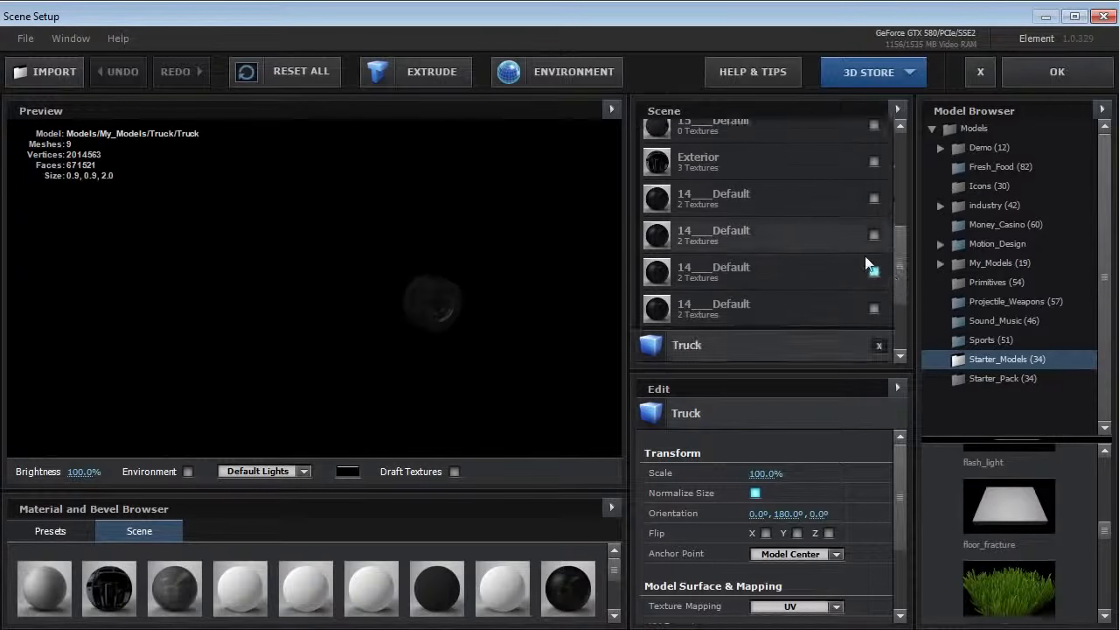
{"action": "left_click", "coordinate": [874, 234]}
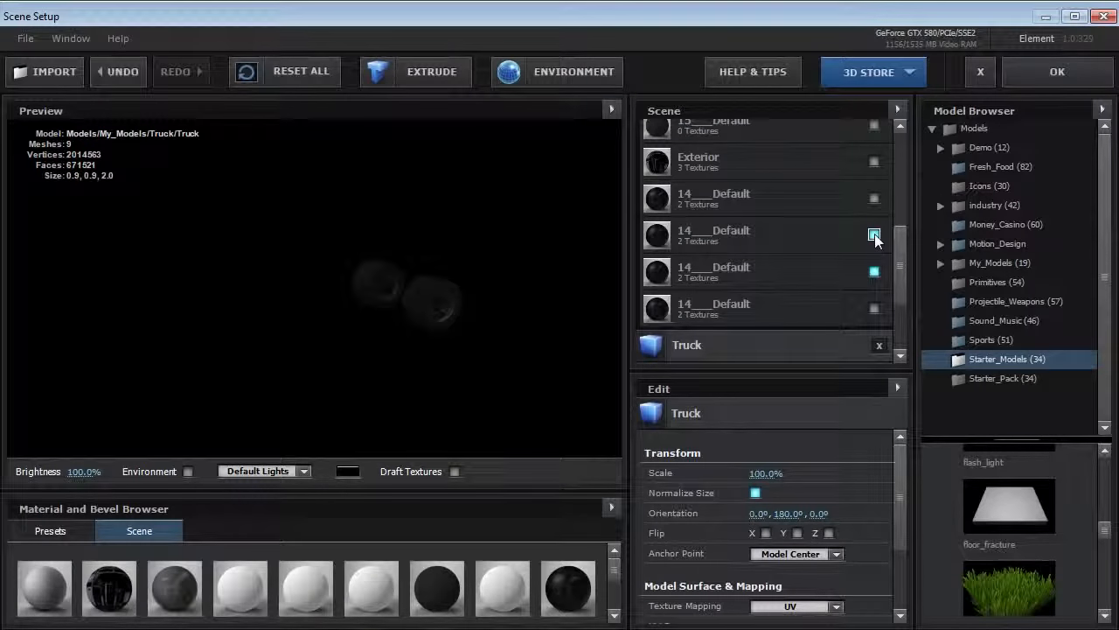
{"action": "left_click", "coordinate": [874, 234]}
{"action": "left_click_drag", "start_coordinate": [903, 261], "coordinate": [902, 304]}
Step: Examine the group 2 Truck model from the side and close Scene Setup without applying changes
{"action": "left_click", "coordinate": [805, 221]}
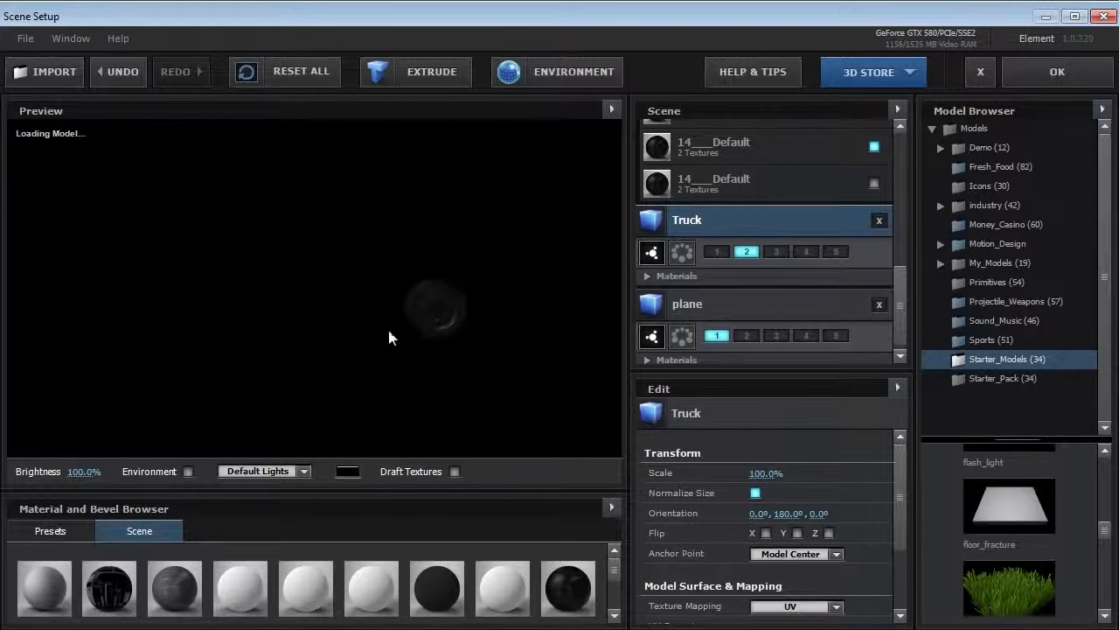
{"action": "left_click_drag", "start_coordinate": [524, 300], "coordinate": [385, 283]}
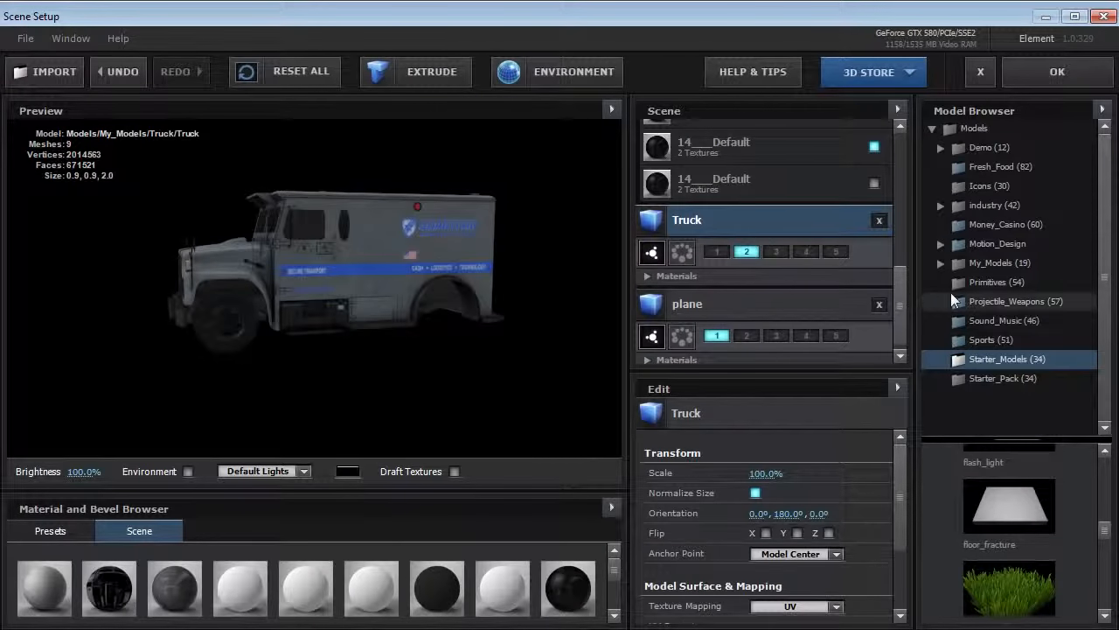
{"action": "left_click_drag", "start_coordinate": [901, 289], "coordinate": [894, 204]}
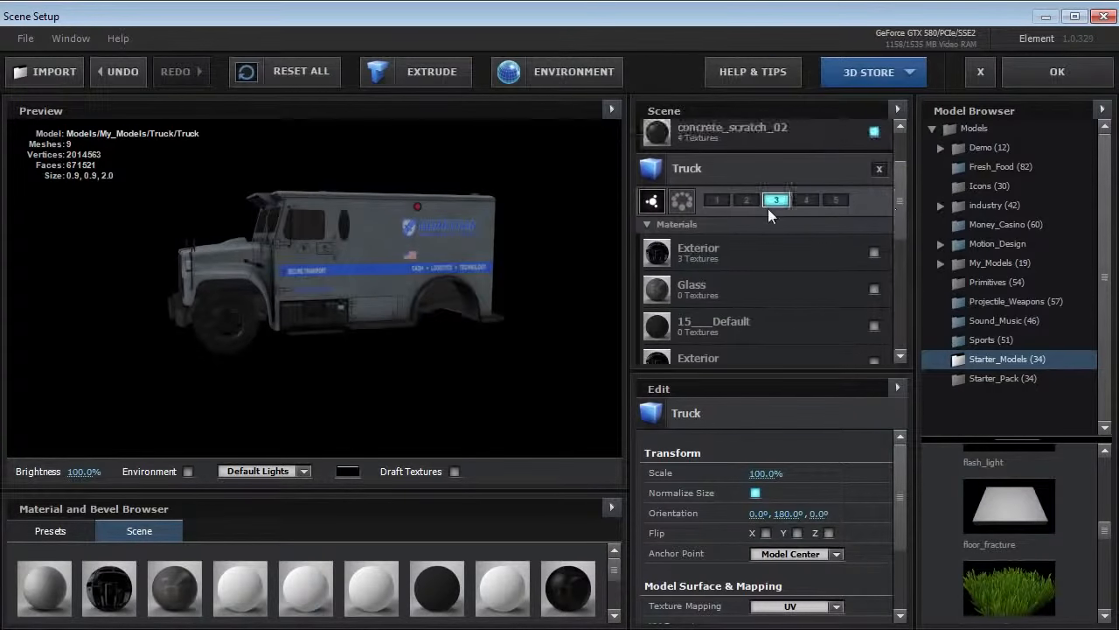
{"action": "left_click", "coordinate": [980, 72]}
{"action": "left_click", "coordinate": [544, 354]}
Step: Expand Group 3's replicator settings, reveal the Element layer's keyframes and go to the wheel's keyframes at 0:00:03:23
{"action": "left_click_drag", "start_coordinate": [770, 462], "coordinate": [757, 462]}
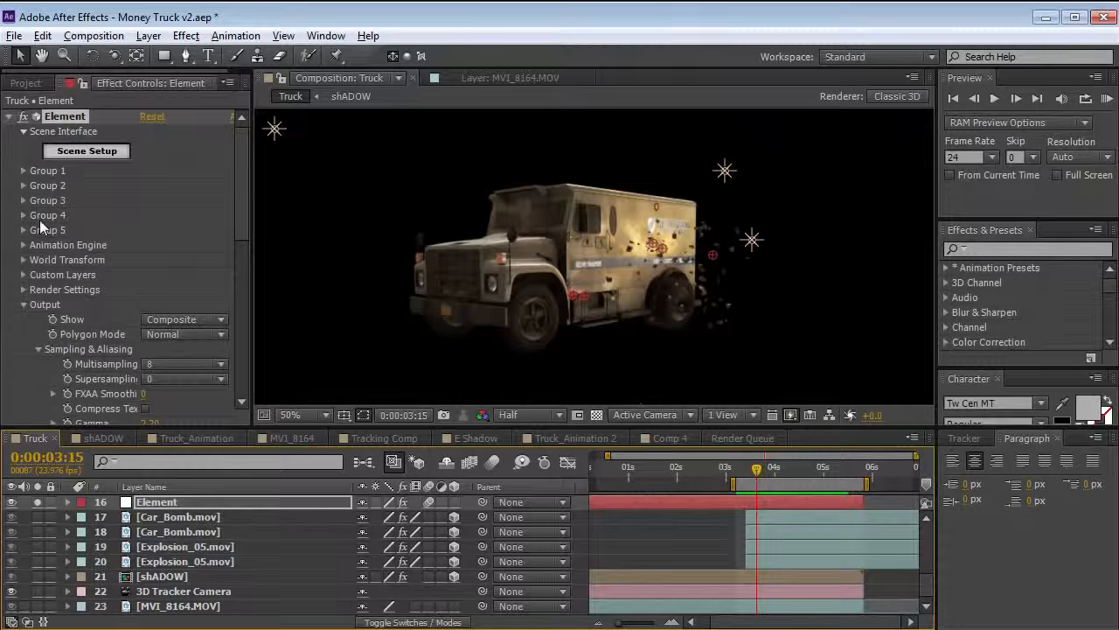
{"action": "left_click", "coordinate": [24, 201]}
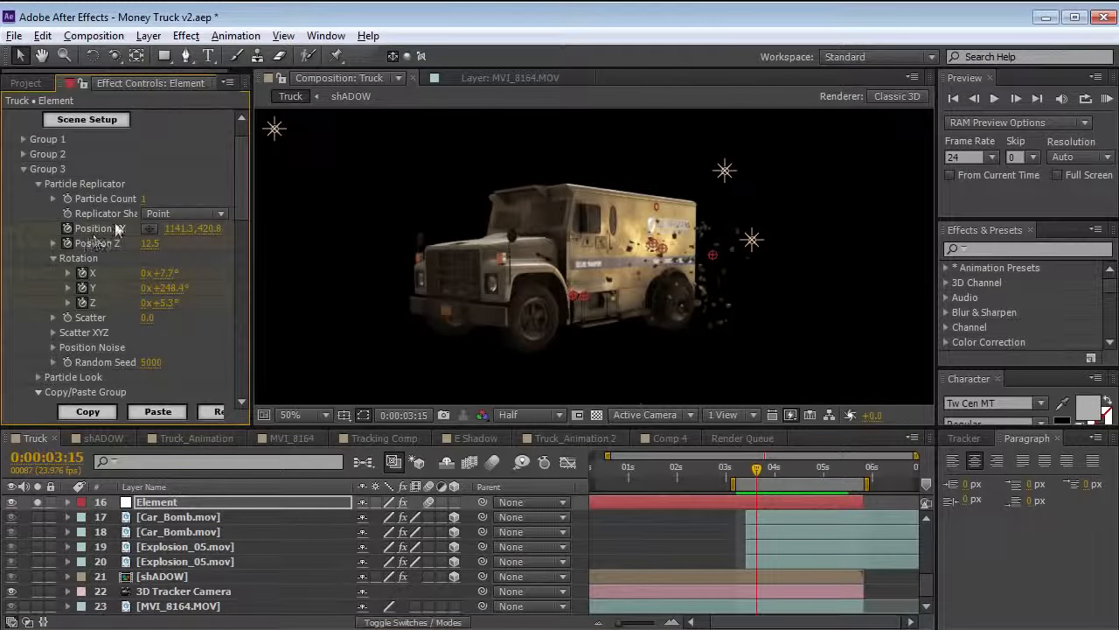
{"action": "key", "text": "u"}
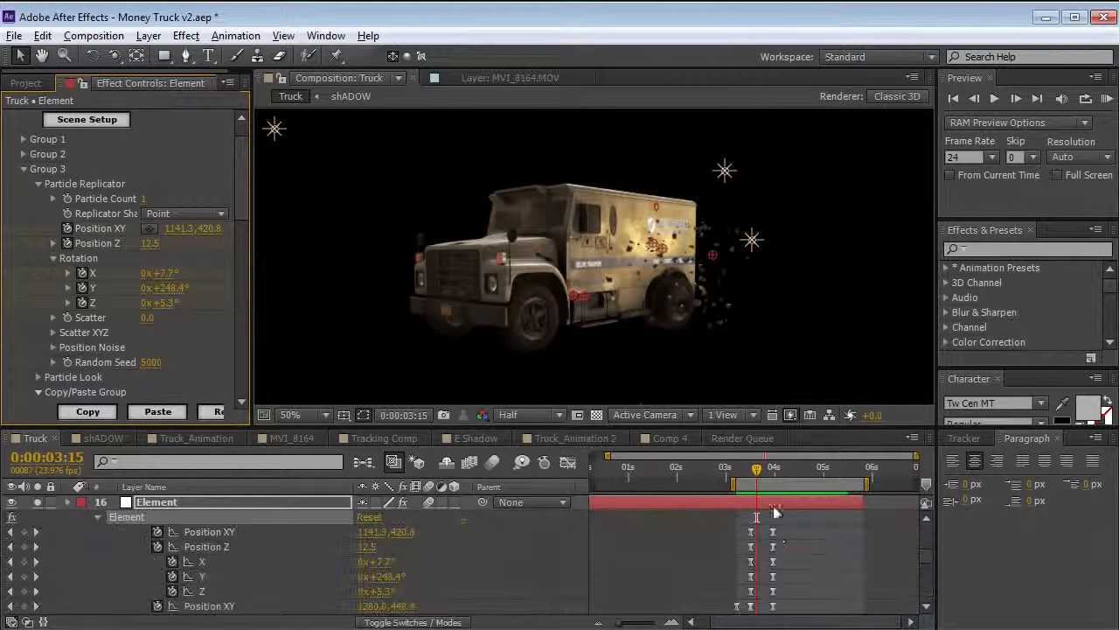
{"action": "left_click_drag", "start_coordinate": [758, 471], "coordinate": [773, 469]}
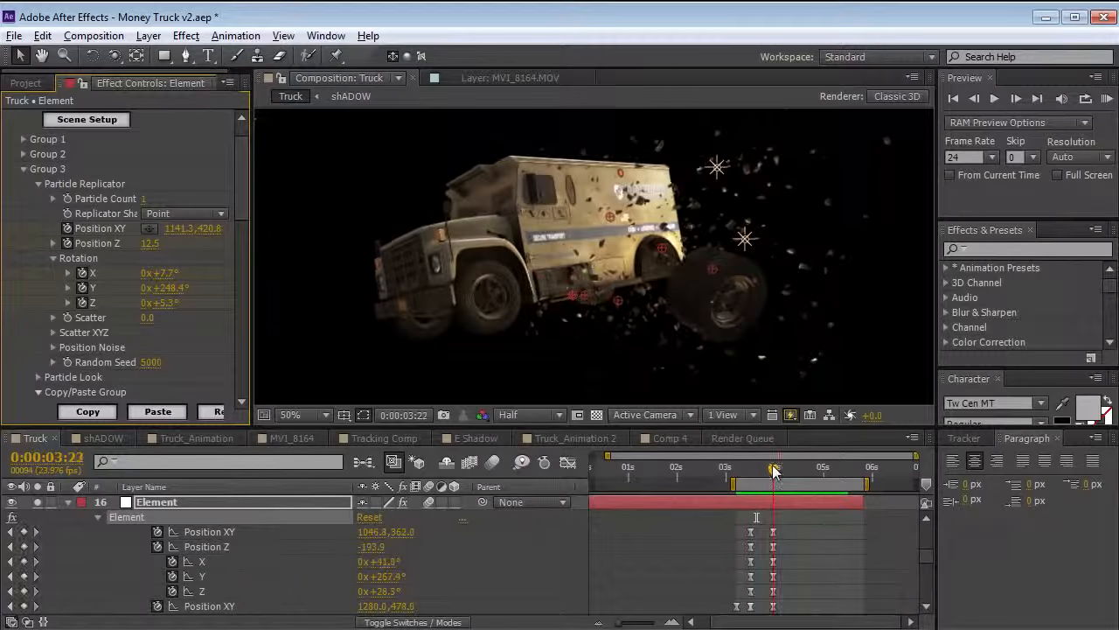
Step: Set Group 3's Position XY to 944.0, 276.3 at 0:00:03:23 and scrub to 0:00:04:03 to check the wheel's motion
{"action": "left_click_drag", "start_coordinate": [214, 235], "coordinate": [305, 286]}
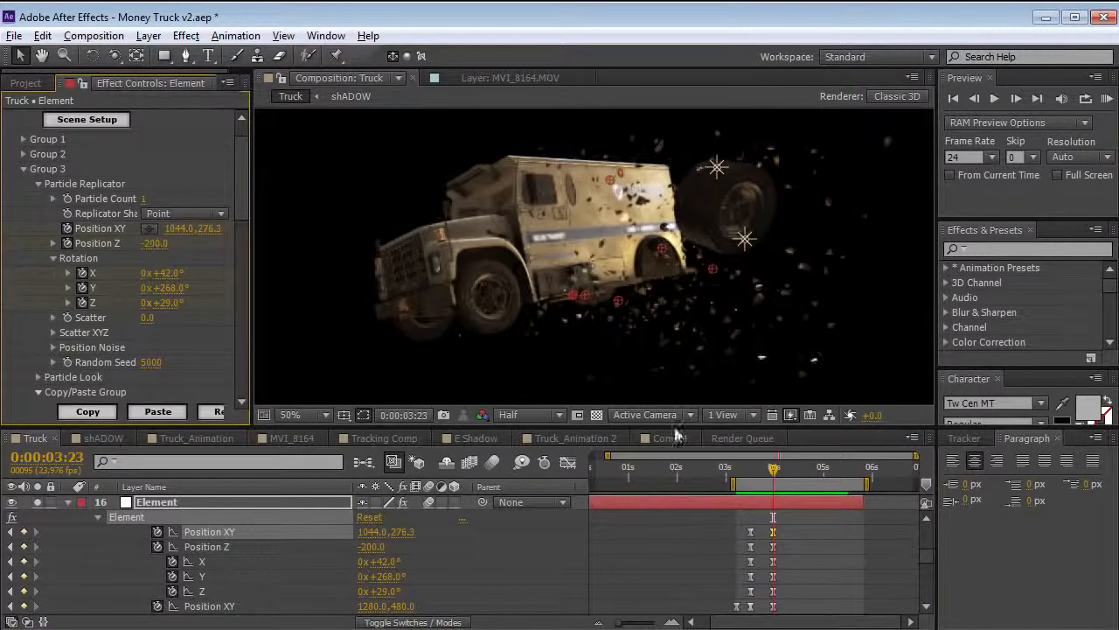
{"action": "left_click_drag", "start_coordinate": [175, 228], "coordinate": [105, 244]}
{"action": "left_click", "coordinate": [738, 472]}
{"action": "left_click_drag", "start_coordinate": [737, 473], "coordinate": [781, 517]}
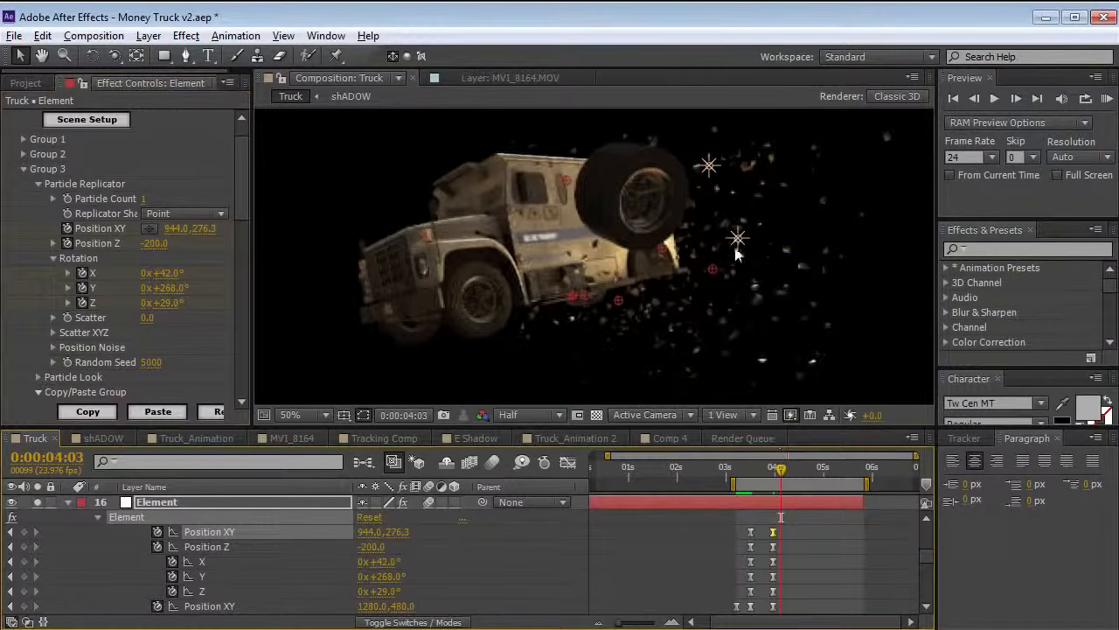
Step: Undo the last Position XY changes on Group 3's wheel
{"action": "key", "text": "ctrl+z"}
{"action": "key", "text": "ctrl+z"}
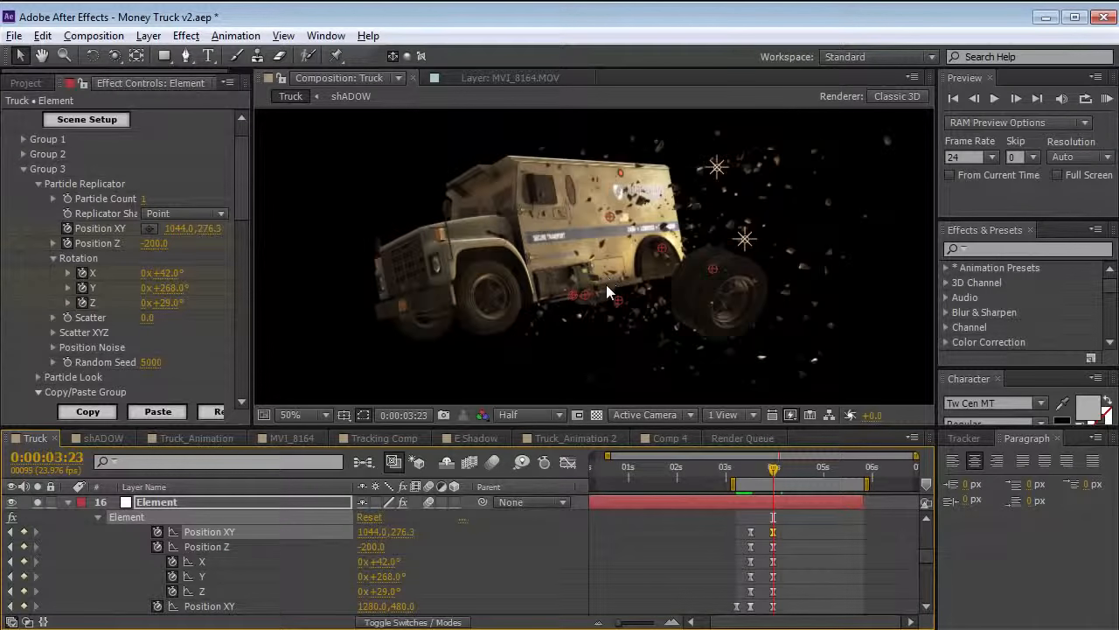
Step: Select Light 7 and briefly switch the upper explosion lights off and on to compare their effect on the truck
{"action": "scroll", "coordinate": [687, 538], "scroll_direction": "up", "scroll_amount": 8}
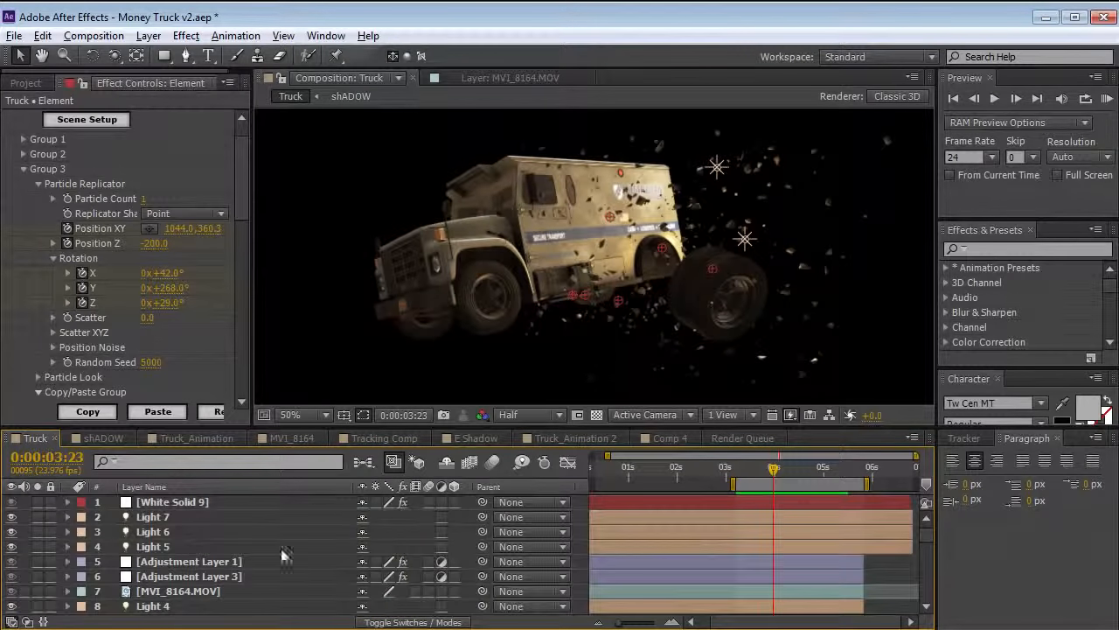
{"action": "left_click", "coordinate": [154, 518]}
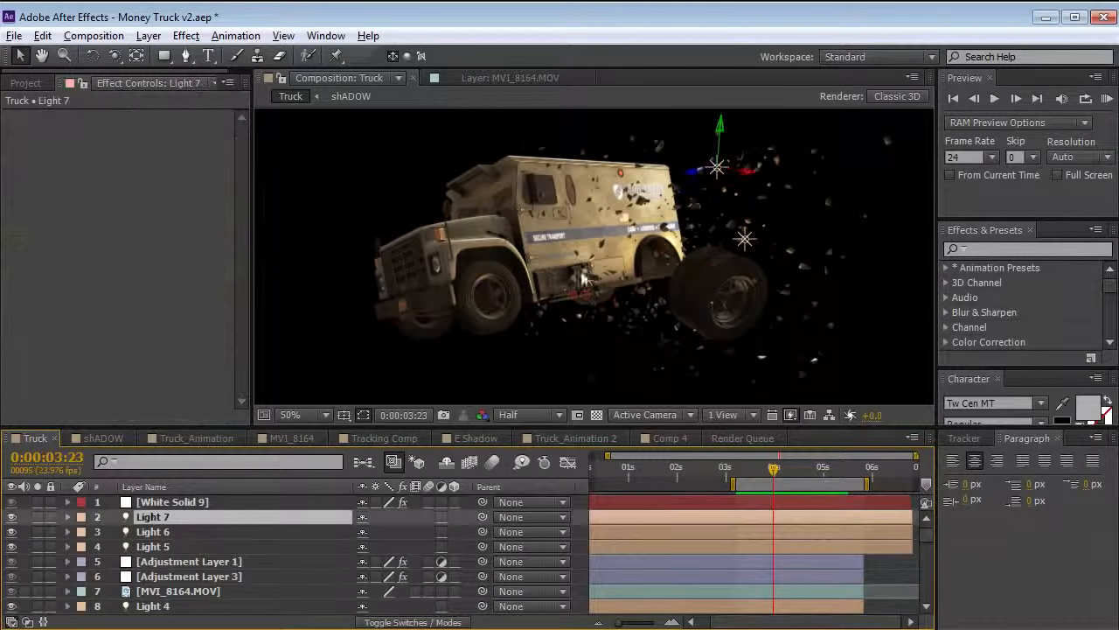
{"action": "left_click", "coordinate": [11, 546]}
{"action": "left_click", "coordinate": [10, 547]}
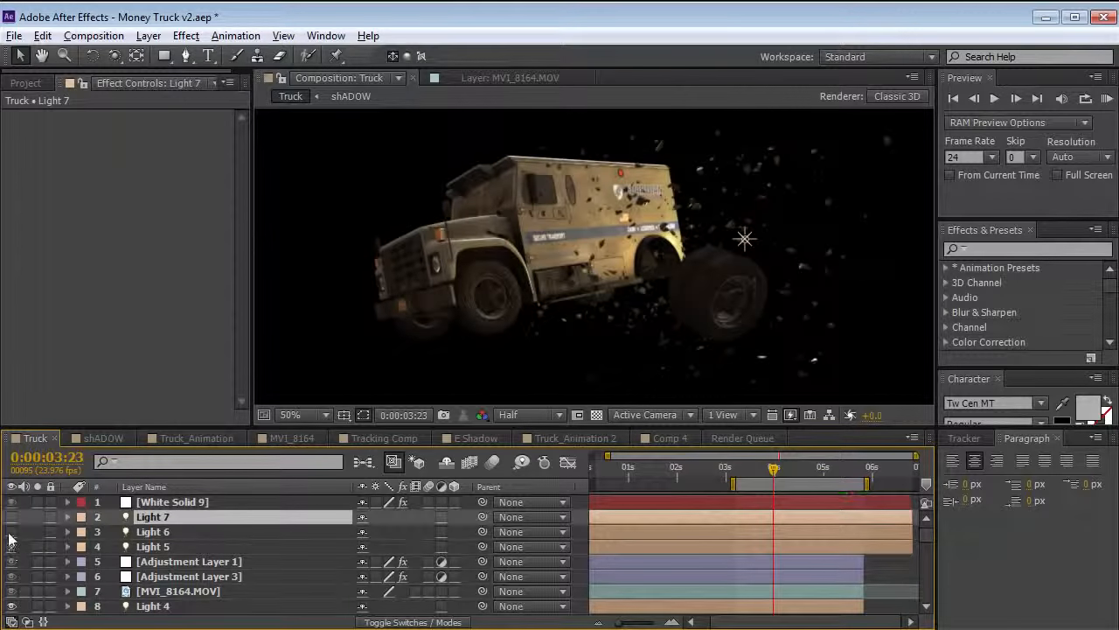
{"action": "left_click", "coordinate": [11, 534]}
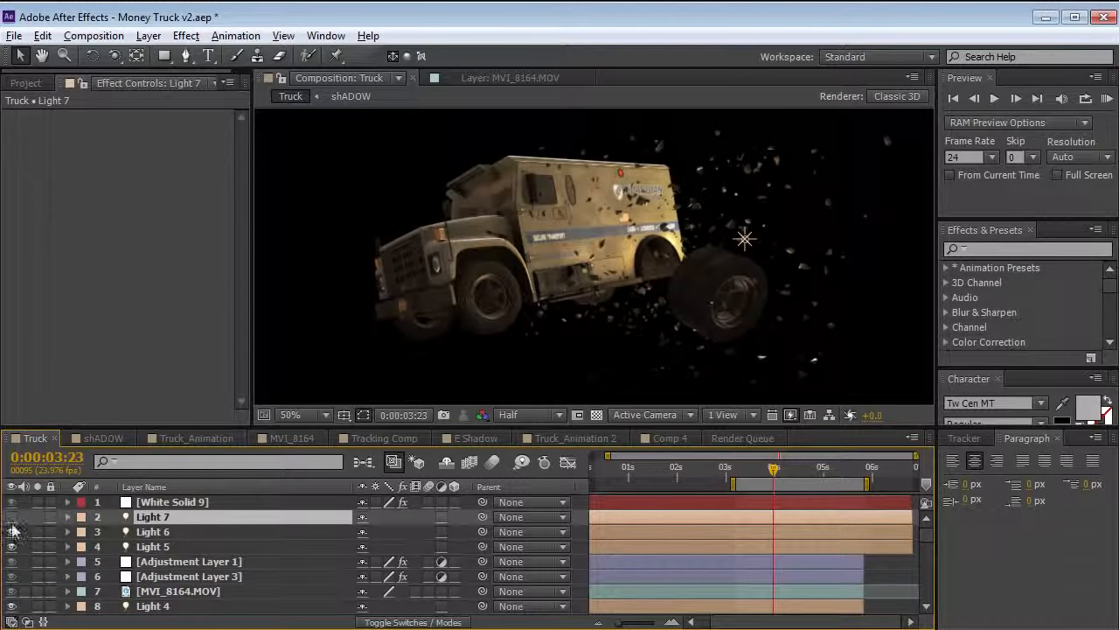
{"action": "left_click", "coordinate": [10, 517]}
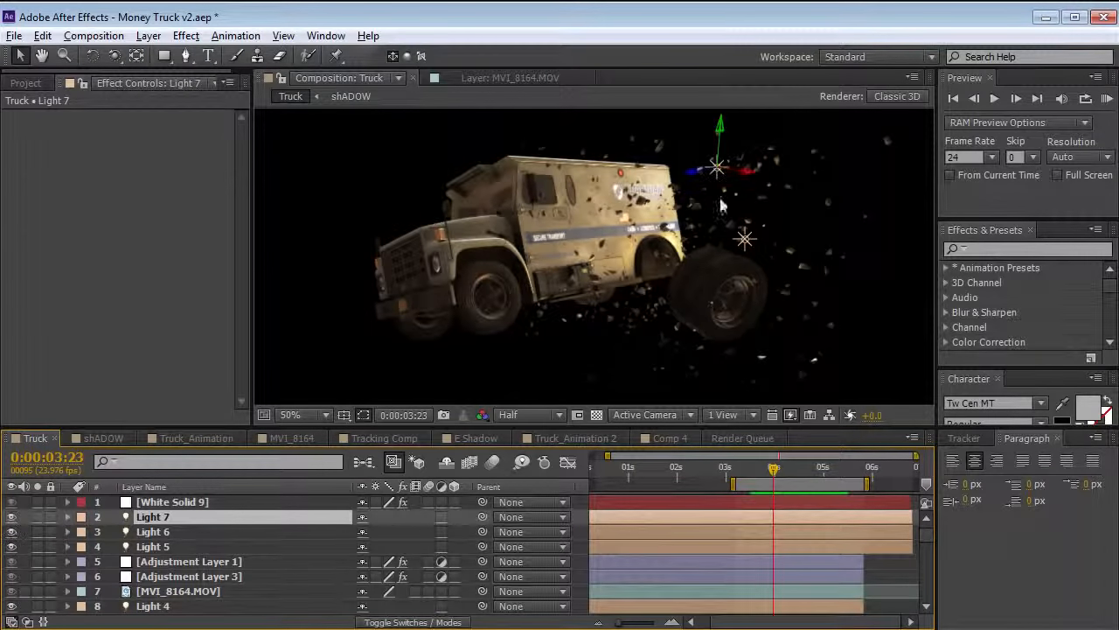
Step: Go to 0:00:04:11, collapse the Element layer's properties and enlarge the timeline area to show more layers
{"action": "left_click_drag", "start_coordinate": [774, 469], "coordinate": [802, 479]}
{"action": "scroll", "coordinate": [225, 558], "scroll_direction": "down", "scroll_amount": 2}
{"action": "scroll", "coordinate": [201, 555], "scroll_direction": "down", "scroll_amount": 4}
{"action": "scroll", "coordinate": [154, 551], "scroll_direction": "up", "scroll_amount": 2}
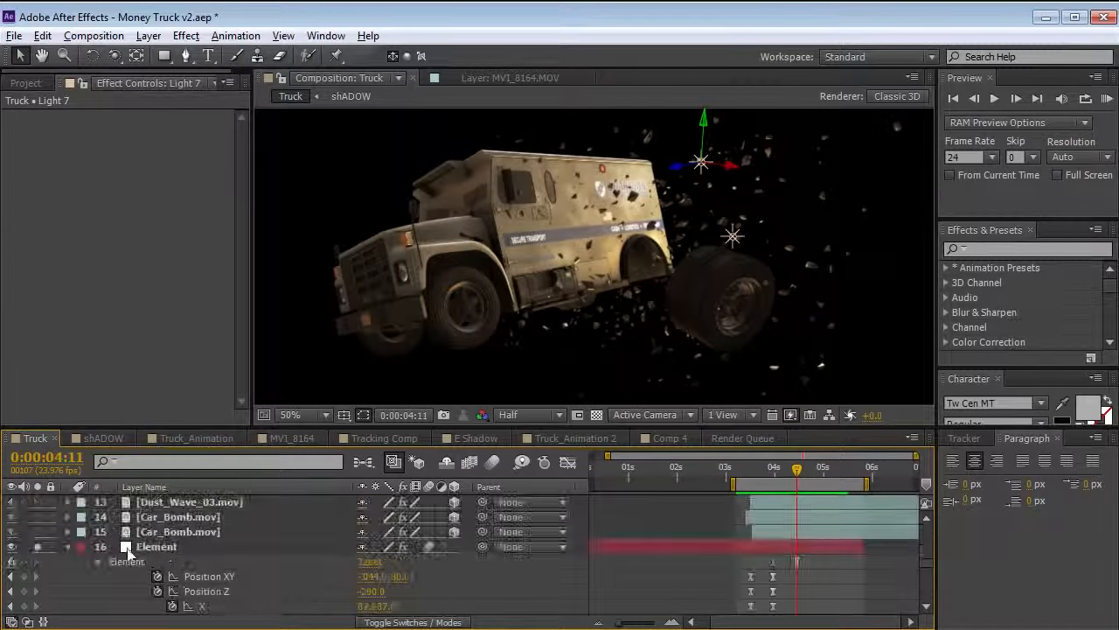
{"action": "left_click", "coordinate": [67, 546]}
{"action": "left_click_drag", "start_coordinate": [295, 424], "coordinate": [295, 377]}
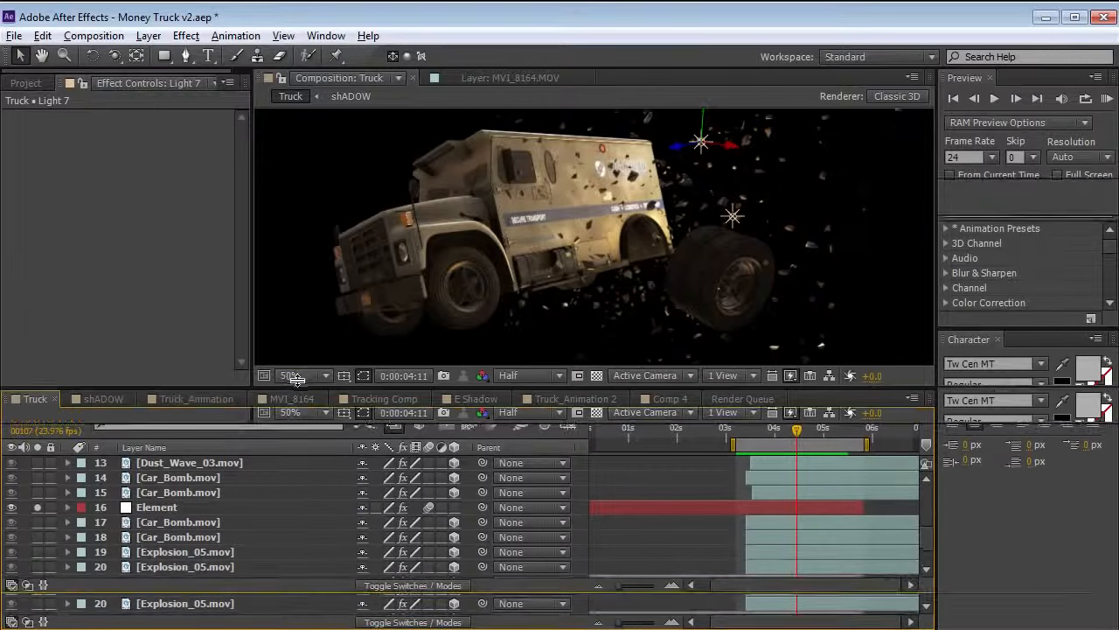
Step: Solo the two Car_Bomb.mov and two Explosion_05.mov layers beneath Element and scrub to 0:00:04:14
{"action": "left_click", "coordinate": [170, 515]}
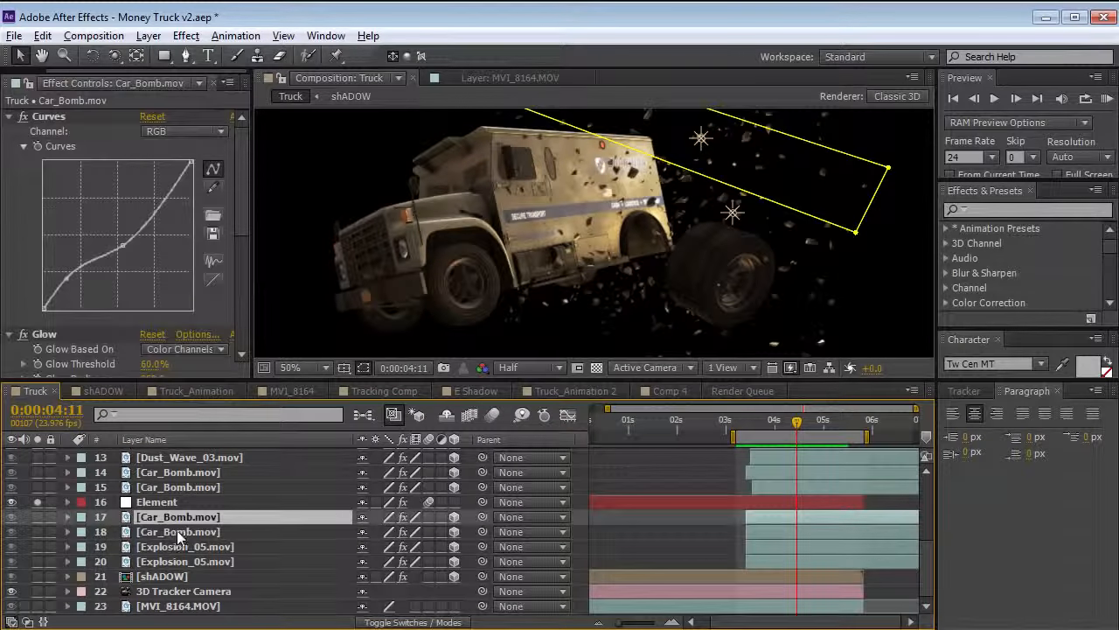
{"action": "left_click_drag", "start_coordinate": [37, 517], "coordinate": [37, 561]}
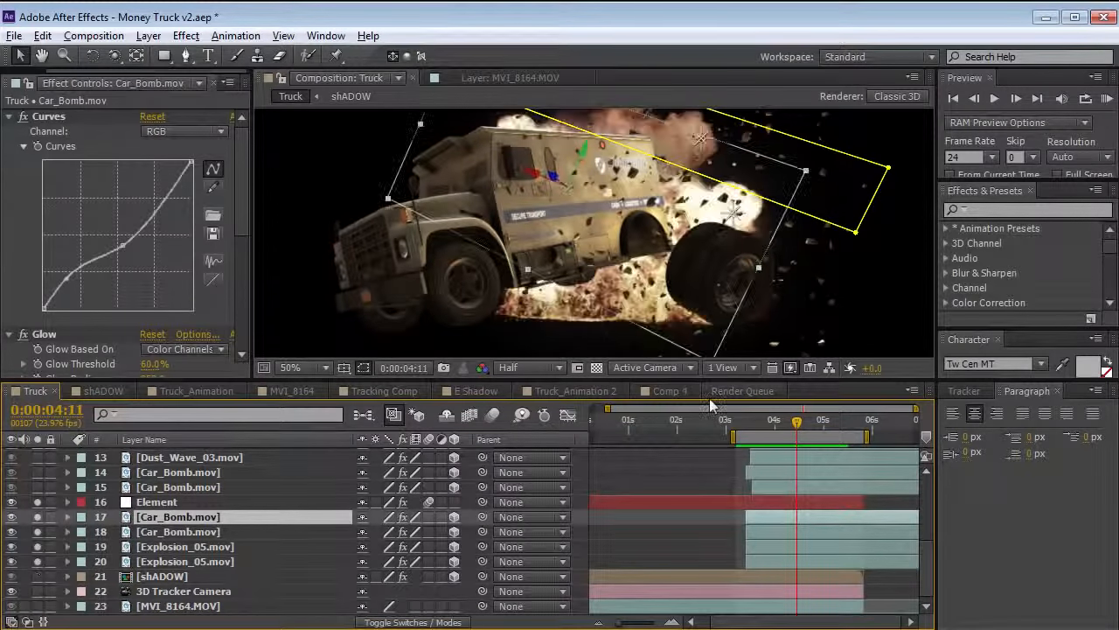
{"action": "left_click", "coordinate": [623, 458]}
{"action": "mouse_move", "coordinate": [792, 421]}
{"action": "left_mouse_down"}
{"action": "mouse_move", "coordinate": [746, 433]}
{"action": "mouse_move", "coordinate": [804, 430]}
{"action": "left_mouse_up"}
Step: Reveal the Material Options of the Car_Bomb.mov layer directly below Element, examine Accepts Lights, and collapse the layer
{"action": "left_click", "coordinate": [457, 517]}
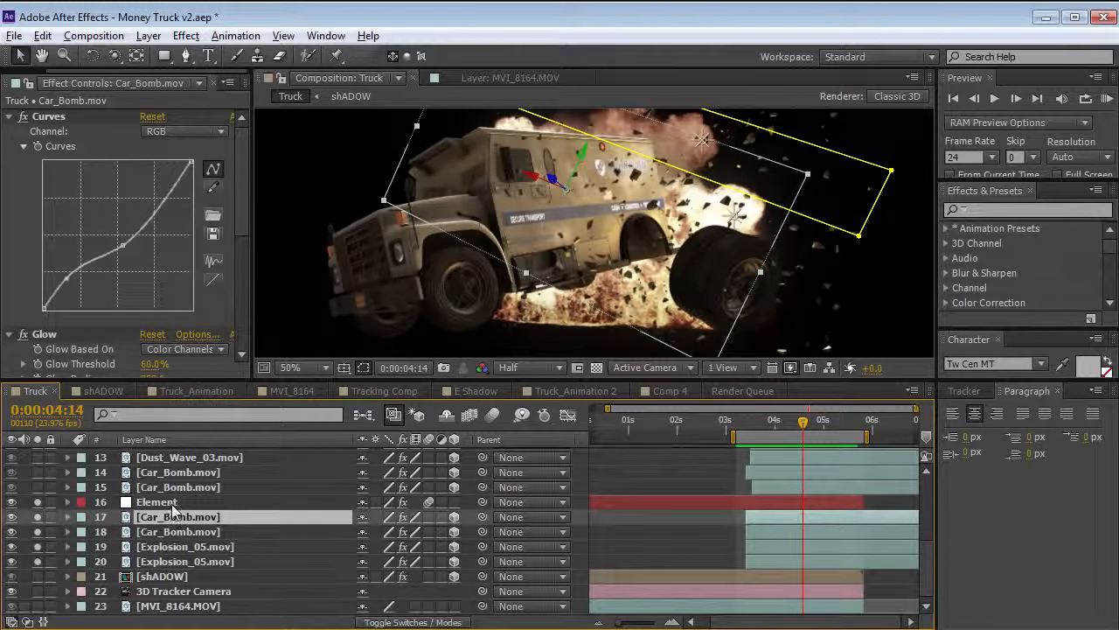
{"action": "key", "text": "a"}
{"action": "key", "text": "a"}
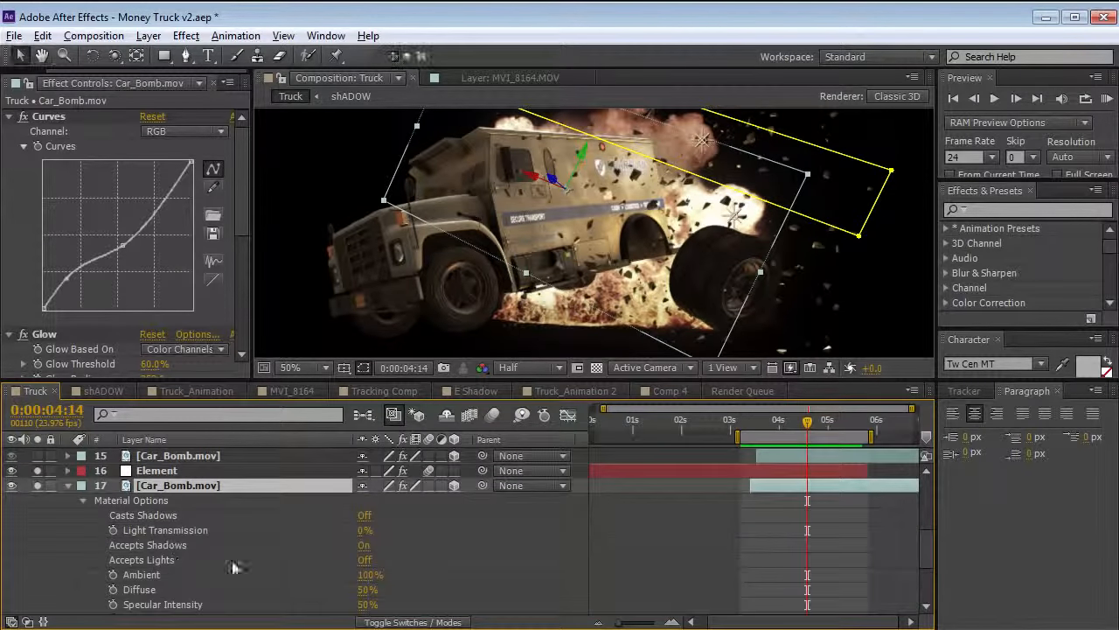
{"action": "left_click", "coordinate": [366, 567]}
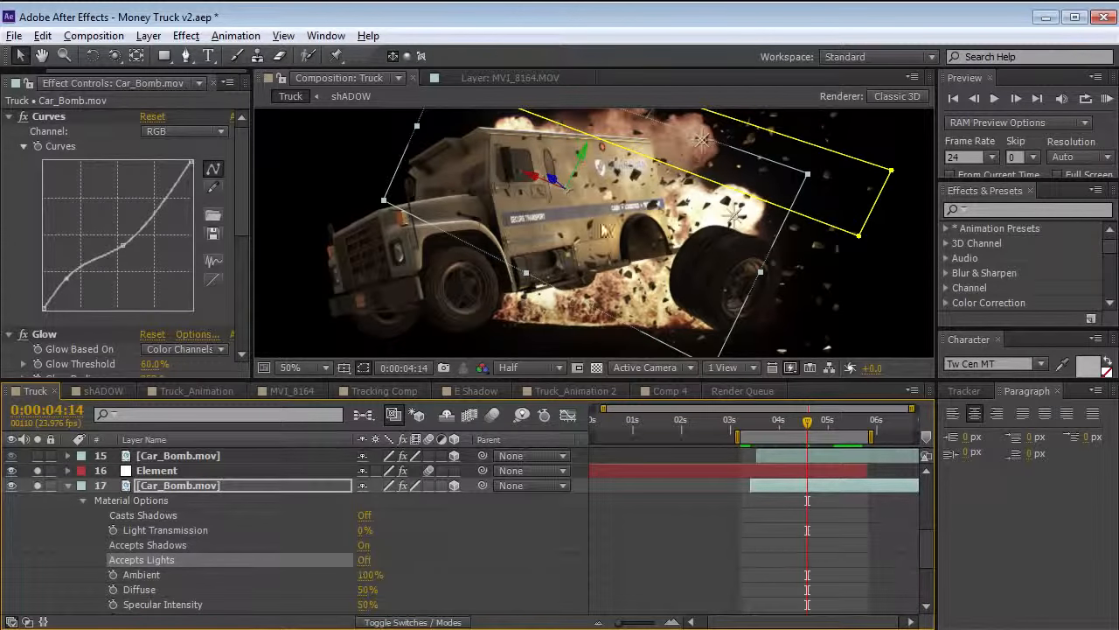
{"action": "left_click", "coordinate": [67, 487]}
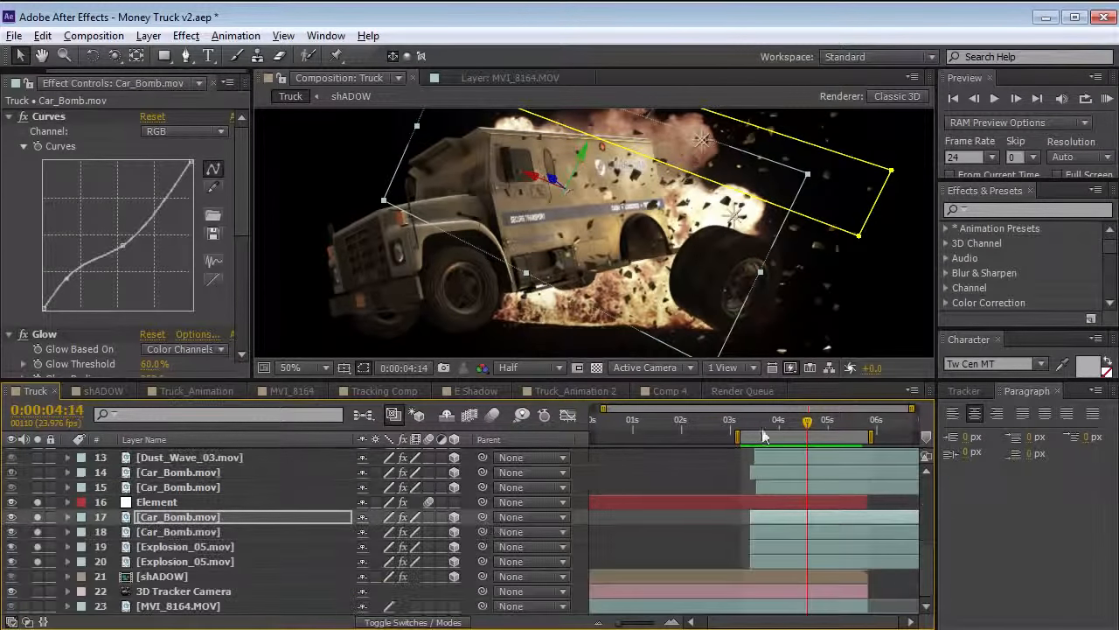
Step: Go to 0:00:04:16 and solo the two Car_Bomb.mov and two Dust_Wave_03.mov layers above Element
{"action": "left_click", "coordinate": [812, 421]}
{"action": "key", "text": "Page_Up"}
{"action": "key", "text": "Page_Up"}
{"action": "key", "text": "Page_Up"}
{"action": "left_click_drag", "start_coordinate": [579, 223], "coordinate": [612, 213]}
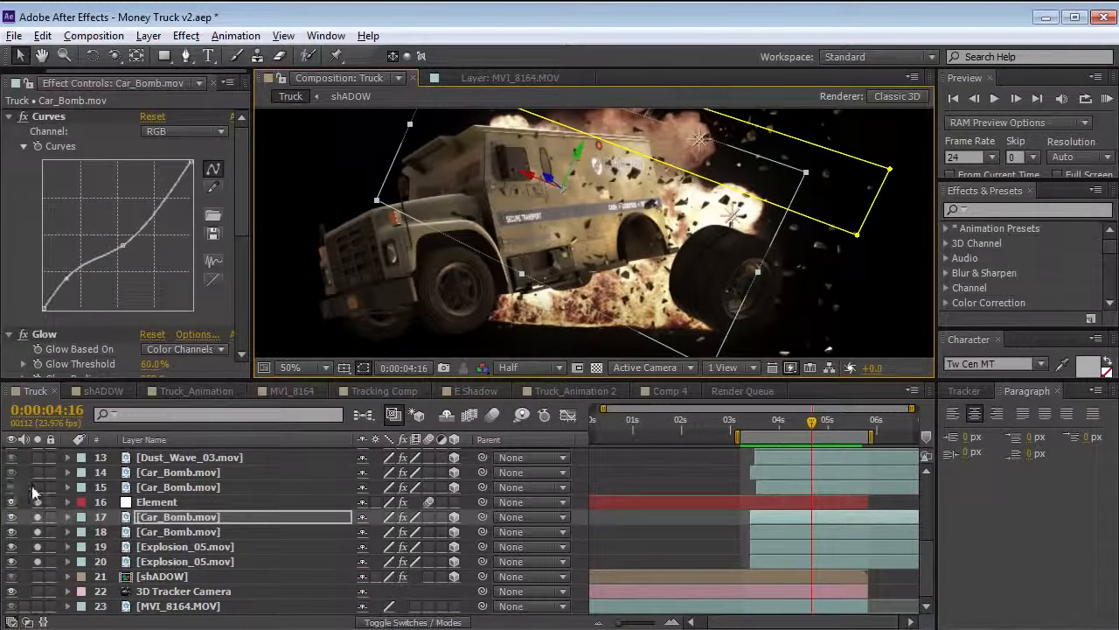
{"action": "left_click_drag", "start_coordinate": [36, 487], "coordinate": [37, 474]}
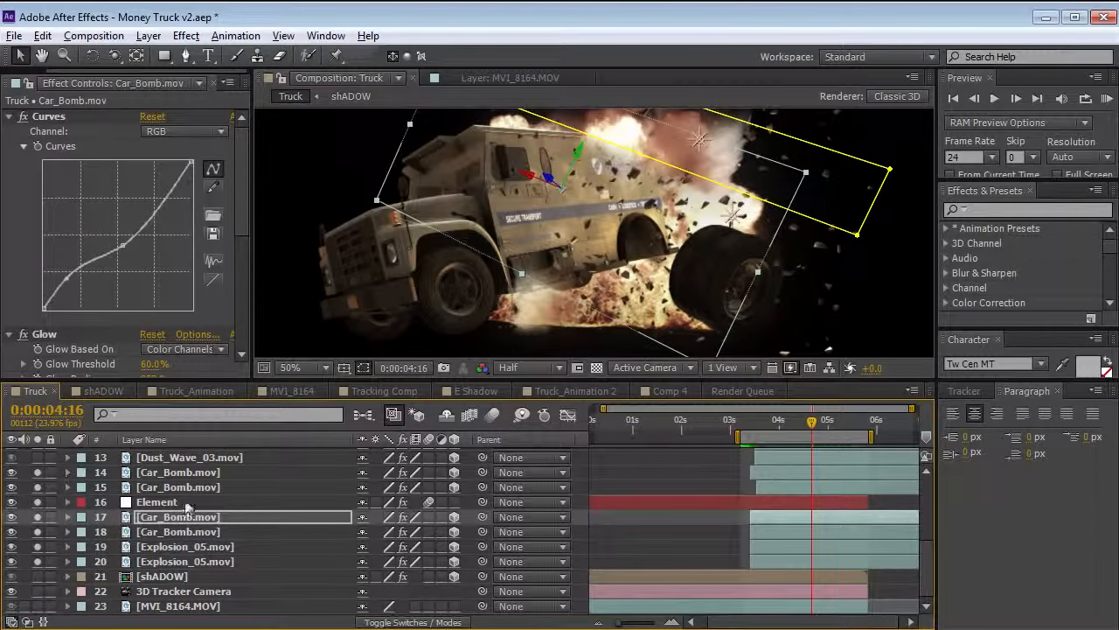
{"action": "scroll", "coordinate": [88, 507], "scroll_direction": "up", "scroll_amount": 2}
{"action": "left_click_drag", "start_coordinate": [37, 498], "coordinate": [37, 483]}
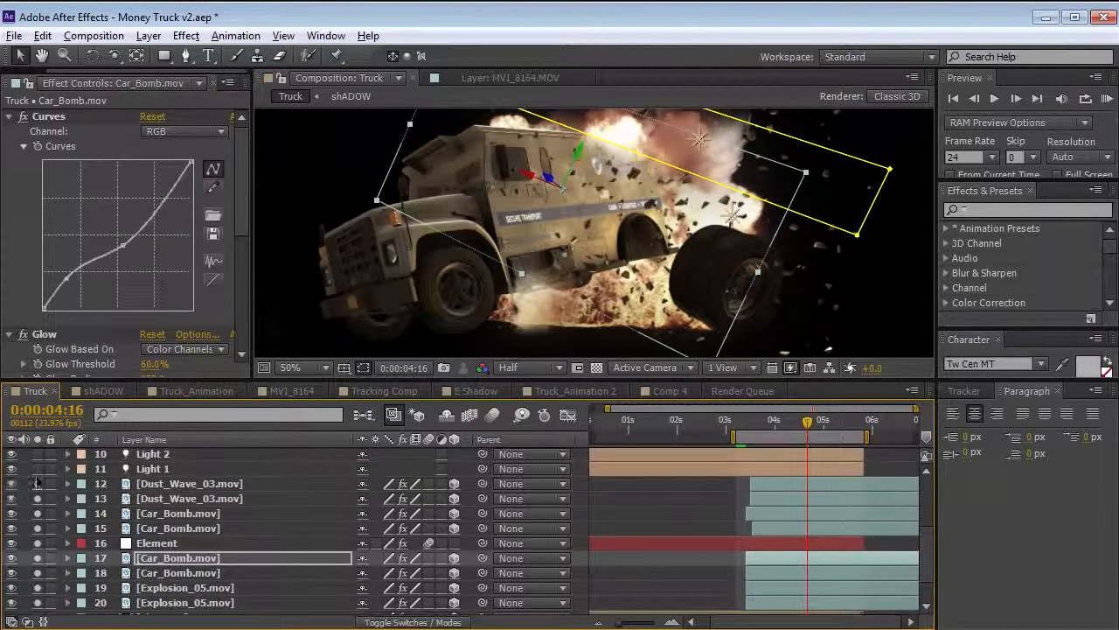
Step: Examine the dust around the whole truck at 0:00:04:17 and reveal the keyframes of the upper Dust_Wave_03.mov layer
{"action": "key", "text": "space"}
{"action": "left_click_drag", "start_coordinate": [636, 334], "coordinate": [644, 304]}
{"action": "scroll", "coordinate": [738, 334], "scroll_direction": "down", "scroll_amount": 2}
{"action": "key", "text": "space"}
{"action": "left_click_drag", "start_coordinate": [655, 248], "coordinate": [650, 248]}
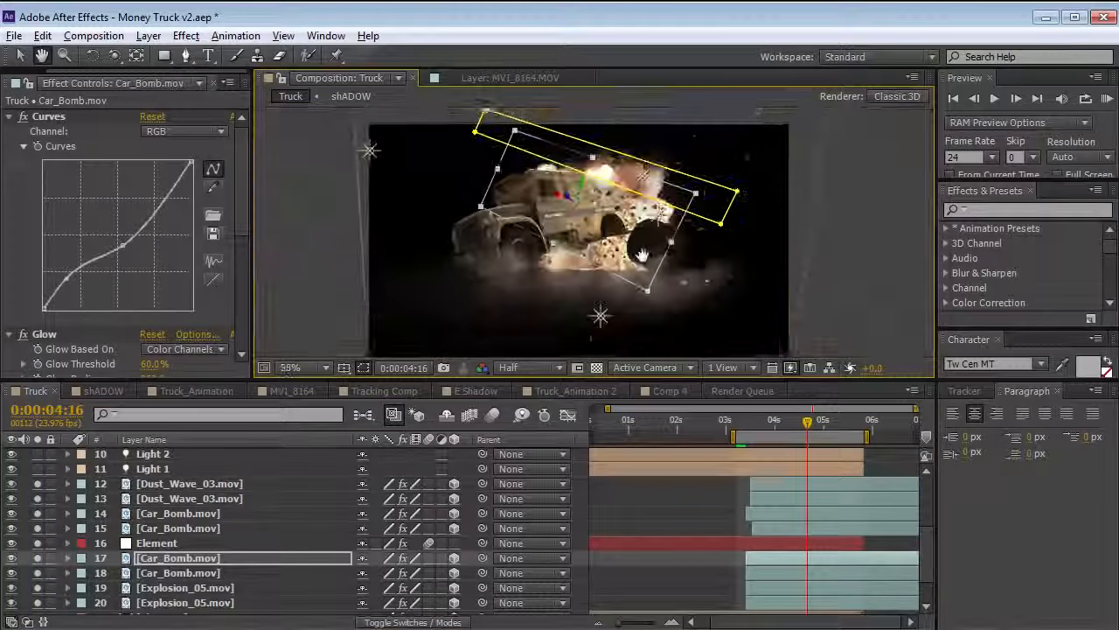
{"action": "left_click_drag", "start_coordinate": [783, 423], "coordinate": [809, 433]}
{"action": "left_click", "coordinate": [187, 487]}
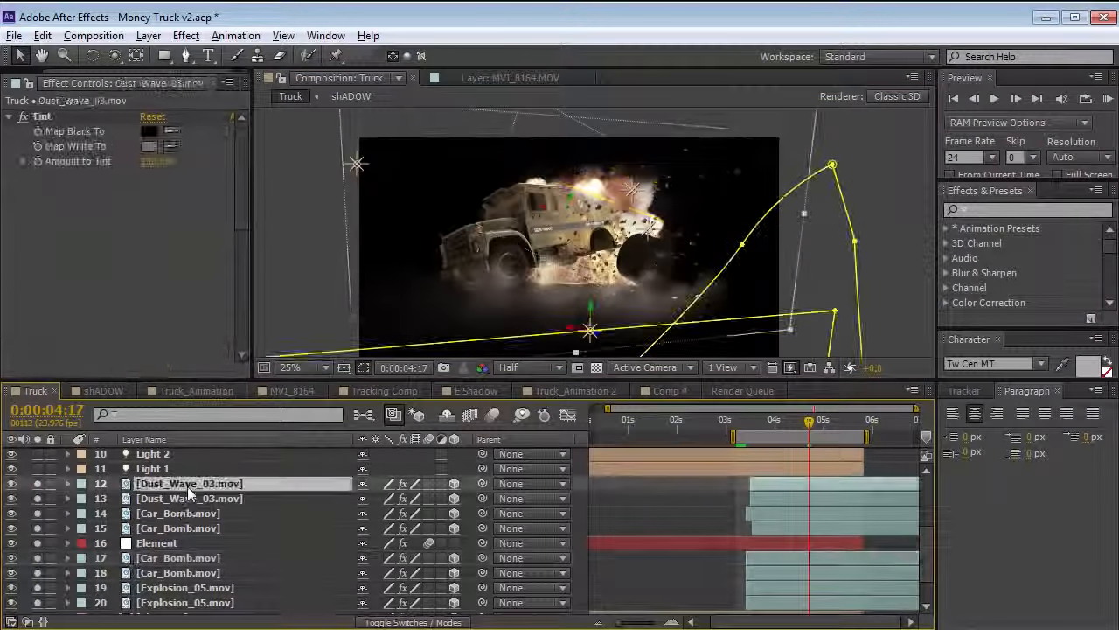
{"action": "key", "text": "u"}
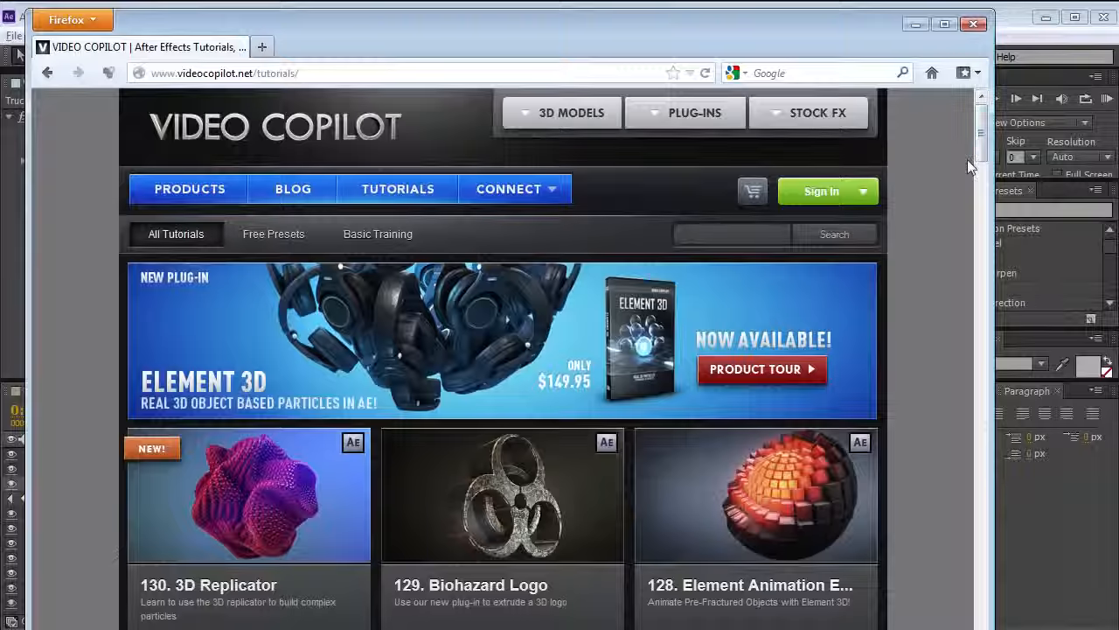
Step: Switch to Firefox and browse the Video Copilot tutorials list to the Blast Wave and Depth Charge tutorials
{"action": "left_click_drag", "start_coordinate": [979, 140], "coordinate": [959, 304]}
{"action": "mouse_move", "coordinate": [597, 263]}
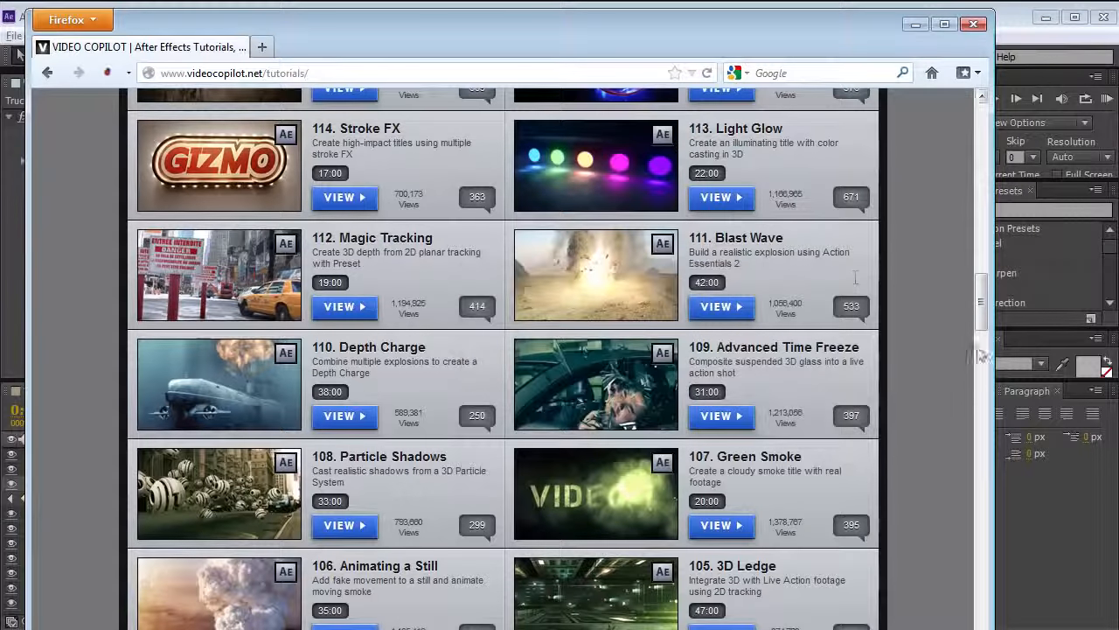
{"action": "mouse_move", "coordinate": [240, 389]}
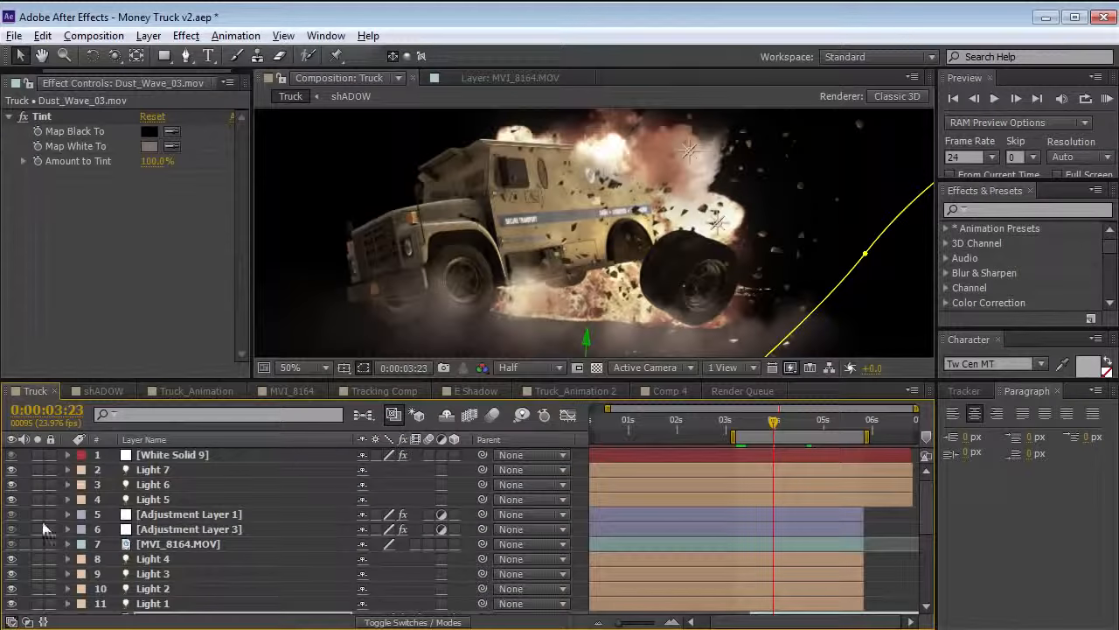
Step: Solo White Solid 9, Adjustment Layers 1 and 3 and the bottom MVI_8164.MOV footage, and scrub the composite to 0:00:04:20
{"action": "left_click_drag", "start_coordinate": [35, 530], "coordinate": [36, 514]}
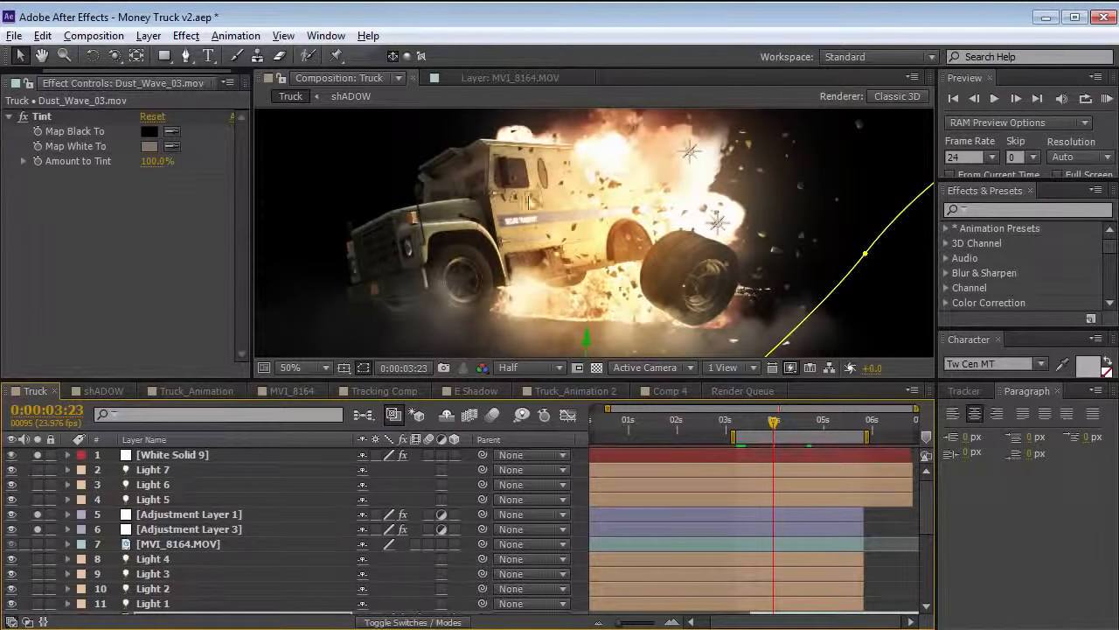
{"action": "scroll", "coordinate": [253, 492], "scroll_direction": "down", "scroll_amount": 5}
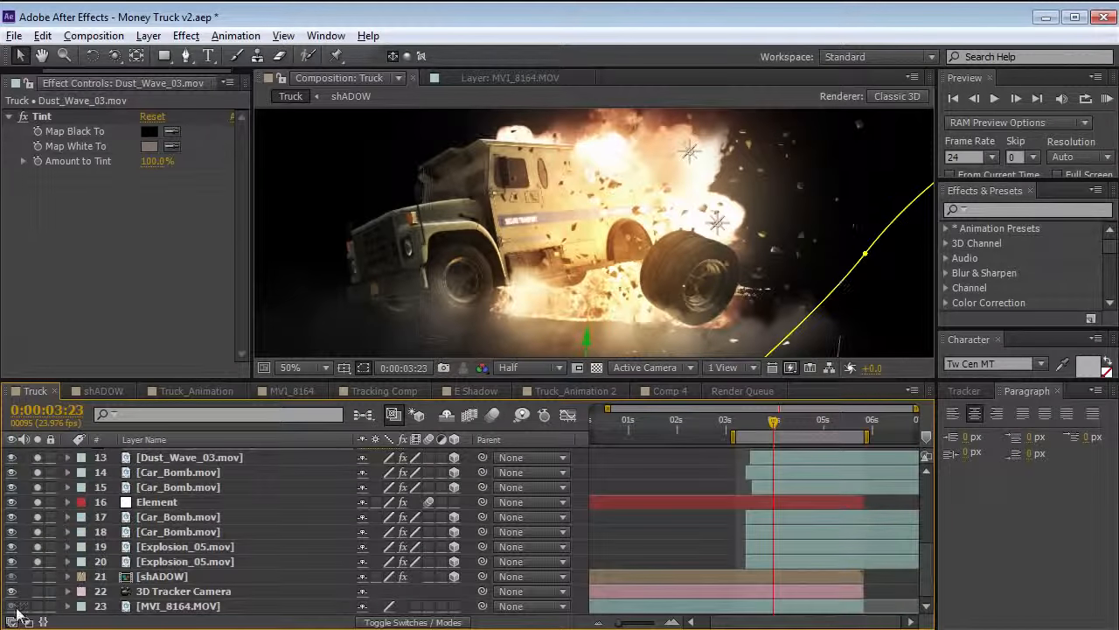
{"action": "left_click", "coordinate": [35, 606]}
{"action": "left_click_drag", "start_coordinate": [774, 421], "coordinate": [799, 432]}
{"action": "key", "text": "space"}
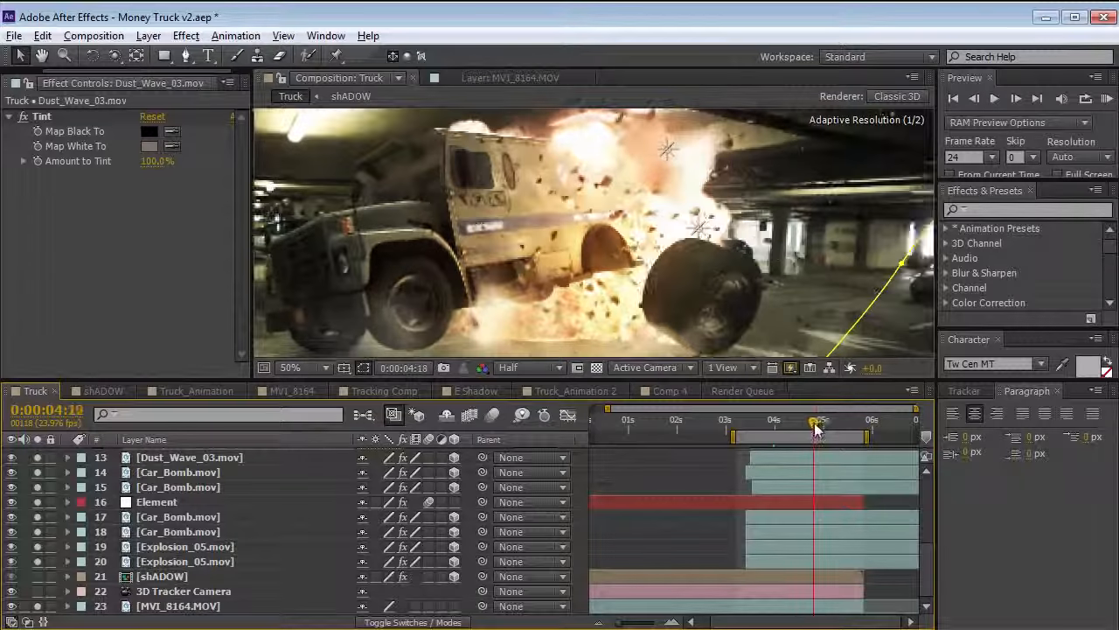
{"action": "mouse_move", "coordinate": [806, 421]}
{"action": "left_mouse_down"}
{"action": "mouse_move", "coordinate": [771, 426]}
{"action": "mouse_move", "coordinate": [815, 426]}
{"action": "left_mouse_up"}
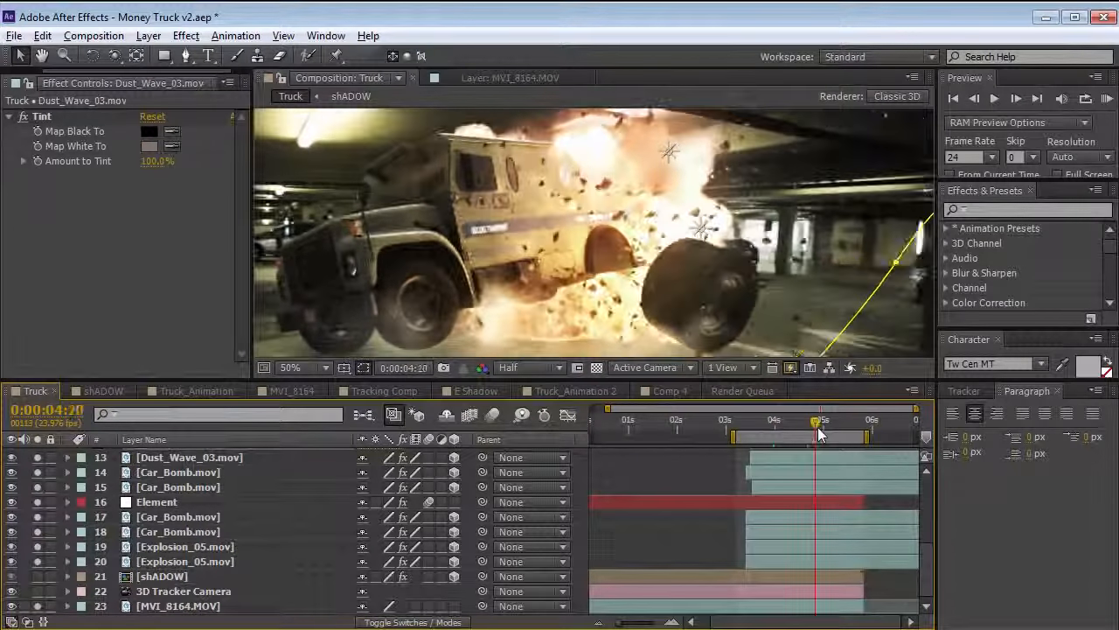
Step: Select the Element layer and unsolo the explosion layers beneath it, the Dust_Wave_03.mov layers and Car_Bomb.mov layer 14
{"action": "left_click", "coordinate": [153, 502]}
{"action": "left_click_drag", "start_coordinate": [48, 560], "coordinate": [41, 520]}
{"action": "left_click_drag", "start_coordinate": [41, 458], "coordinate": [43, 477]}
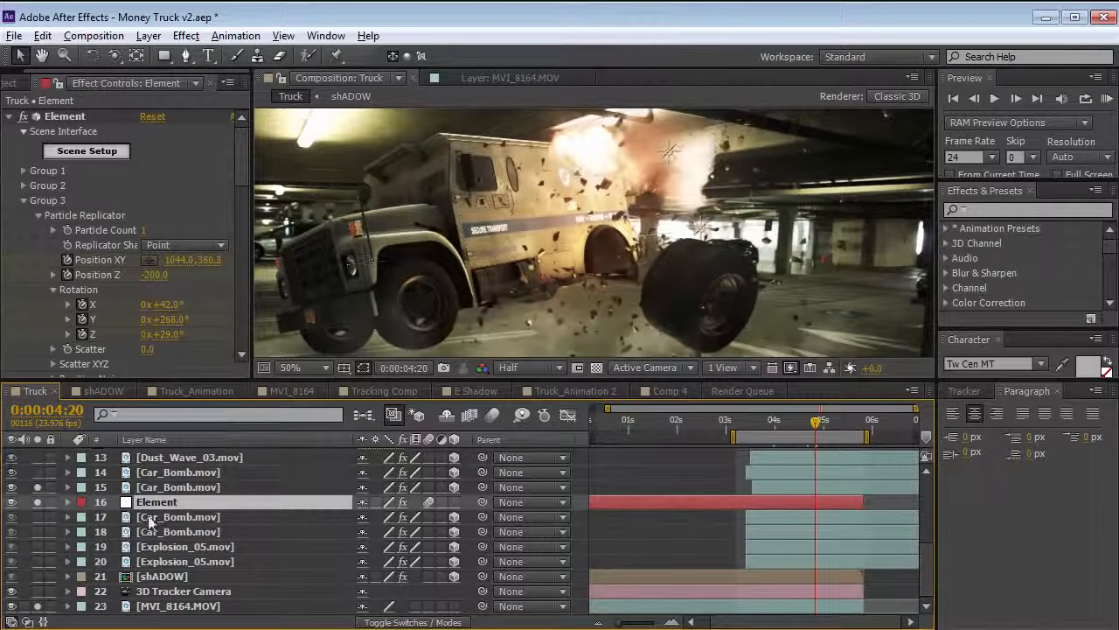
Step: Collapse Group 3, expand Group 4's Particle Replicator and Particle Look settings, and go to 0:00:04:02
{"action": "left_click", "coordinate": [24, 201]}
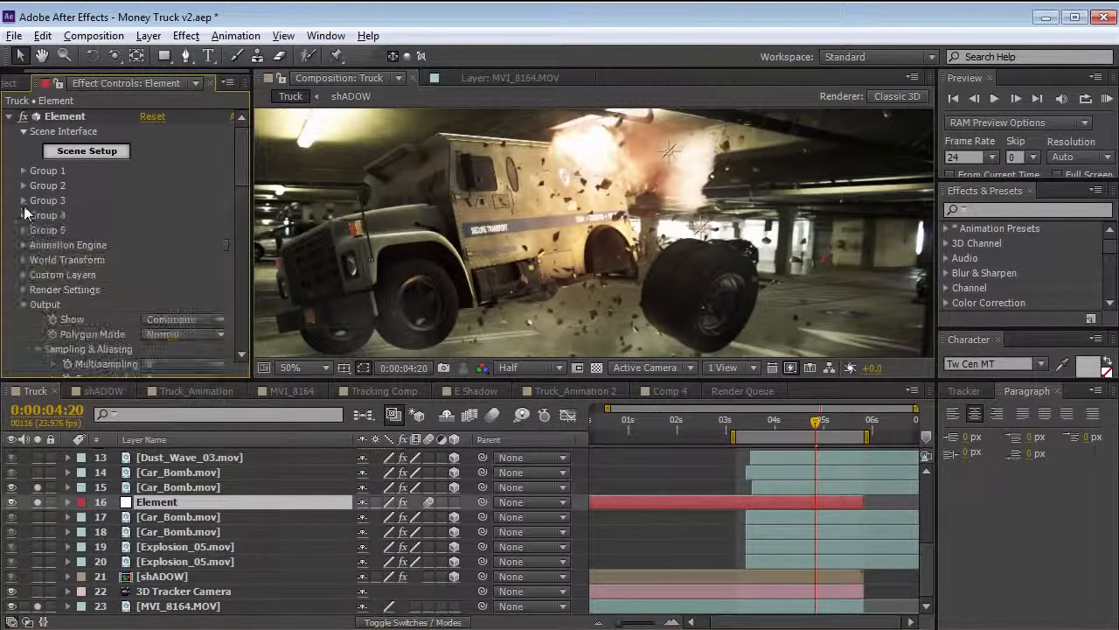
{"action": "left_click", "coordinate": [23, 215]}
{"action": "left_click", "coordinate": [38, 230]}
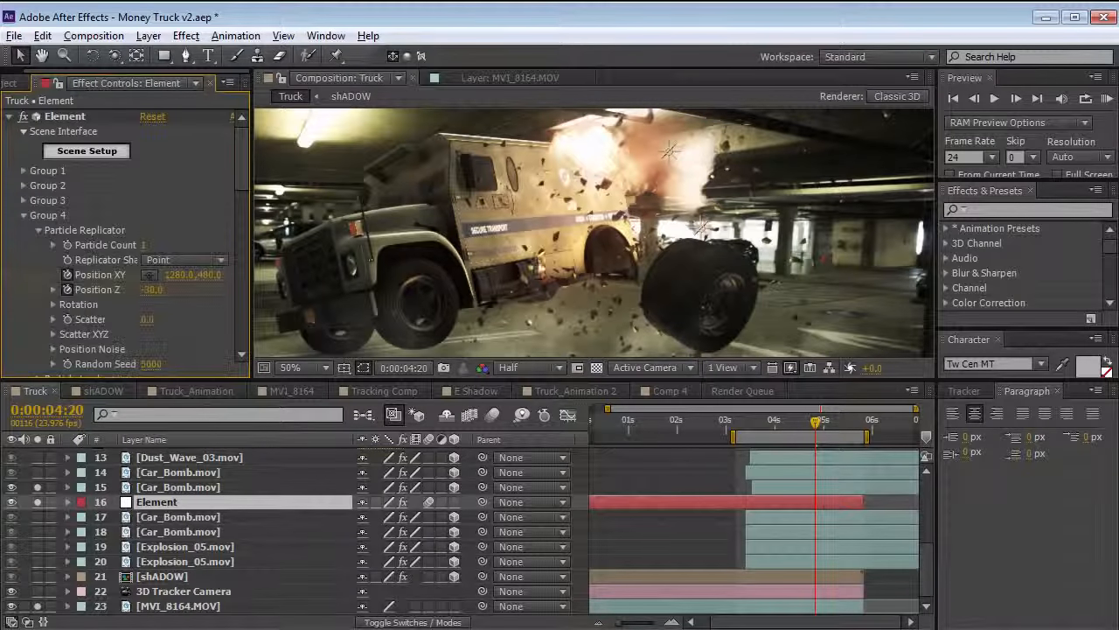
{"action": "left_click_drag", "start_coordinate": [816, 422], "coordinate": [779, 425]}
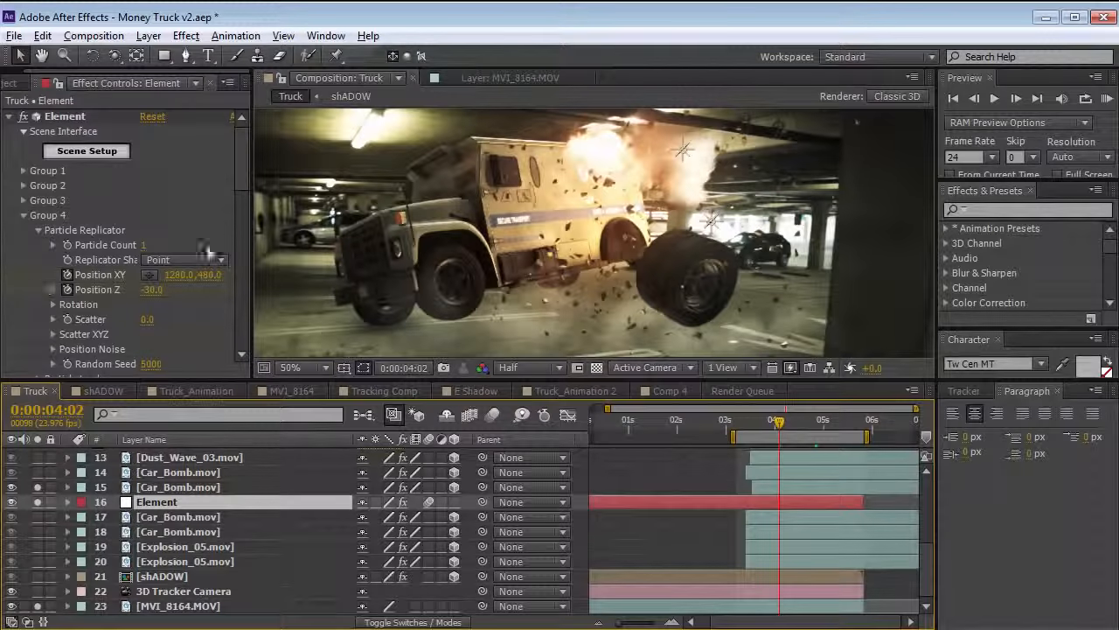
{"action": "scroll", "coordinate": [132, 236], "scroll_direction": "down", "scroll_amount": 5}
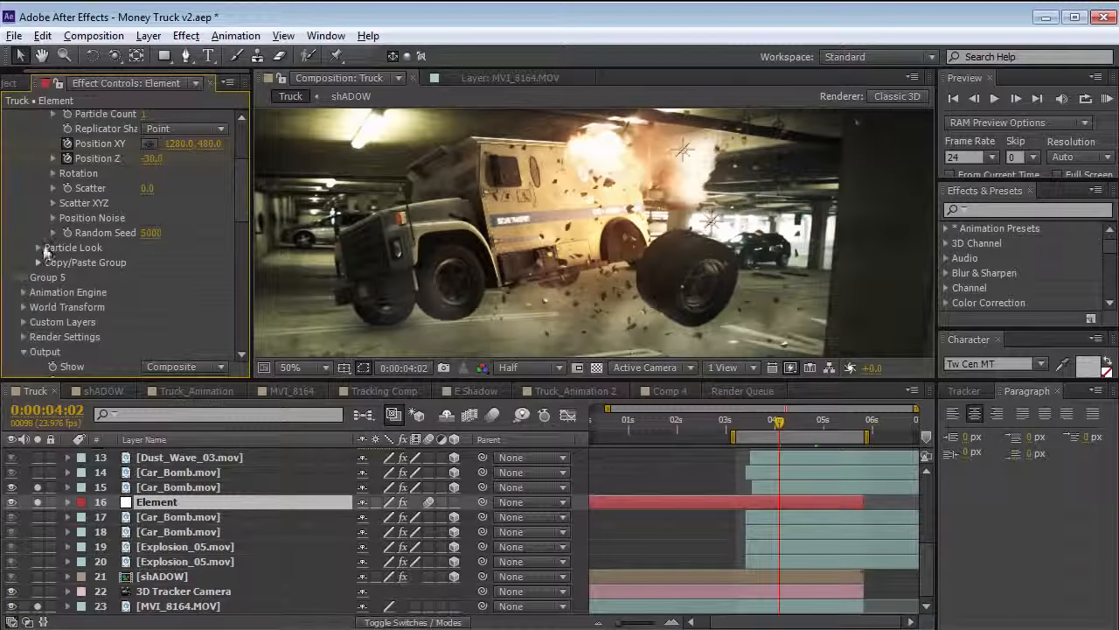
{"action": "left_click", "coordinate": [38, 247]}
{"action": "left_click", "coordinate": [67, 250]}
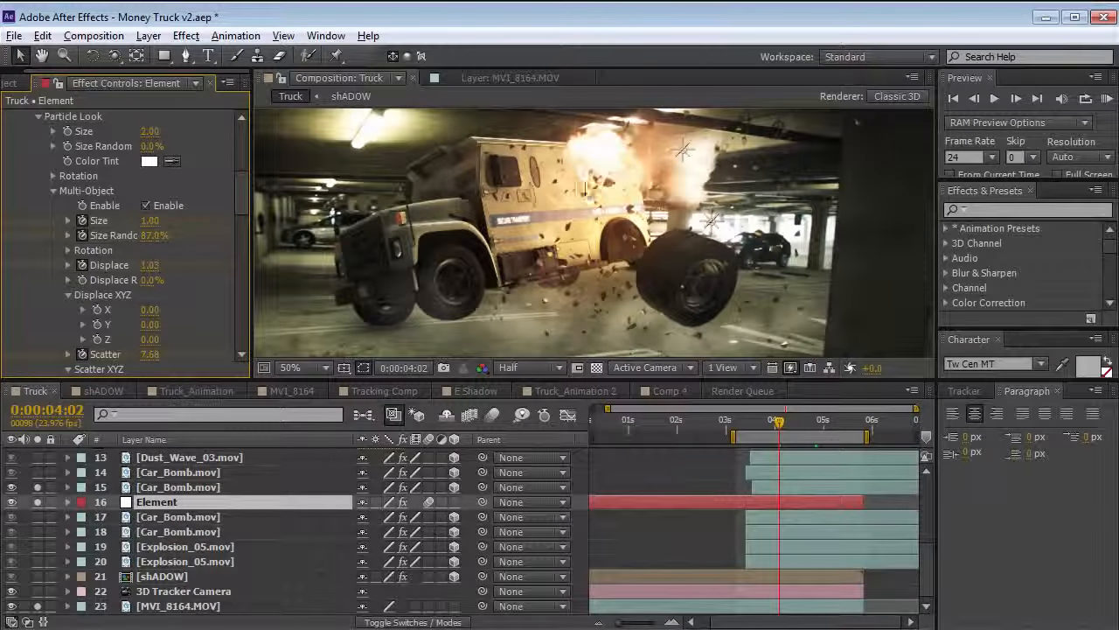
Step: Set X under Group 4's Multi-Object Scatter XYZ to 3.0 and scrub to 0:00:04:12 to check the debris
{"action": "scroll", "coordinate": [231, 199], "scroll_direction": "down", "scroll_amount": 3}
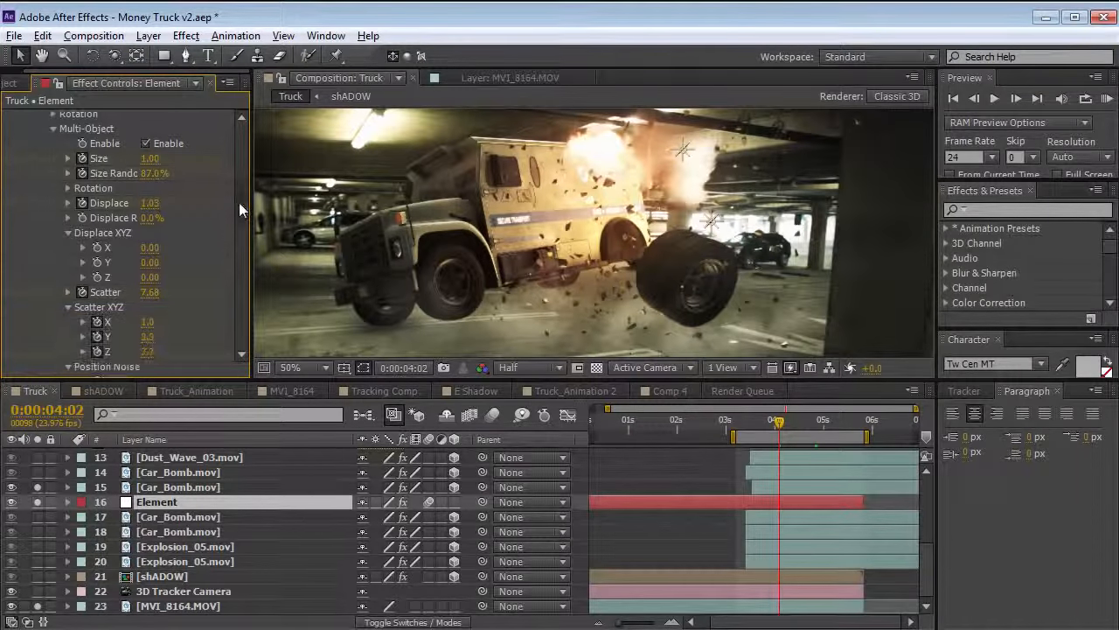
{"action": "left_click_drag", "start_coordinate": [150, 255], "coordinate": [183, 255]}
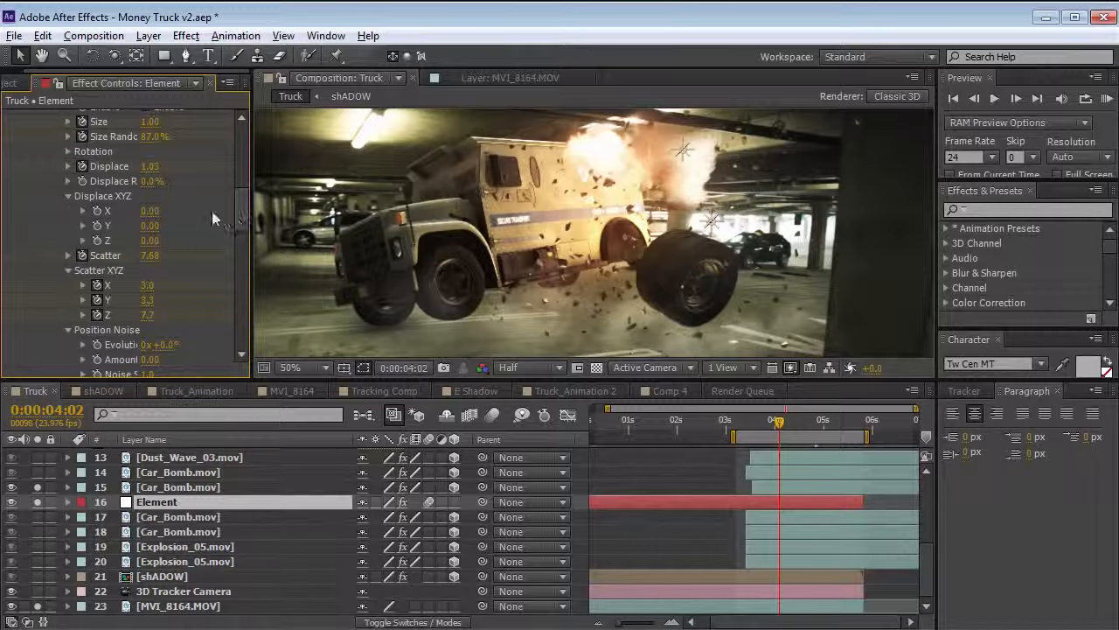
{"action": "scroll", "coordinate": [238, 217], "scroll_direction": "up", "scroll_amount": 2}
{"action": "left_click_drag", "start_coordinate": [779, 435], "coordinate": [801, 427]}
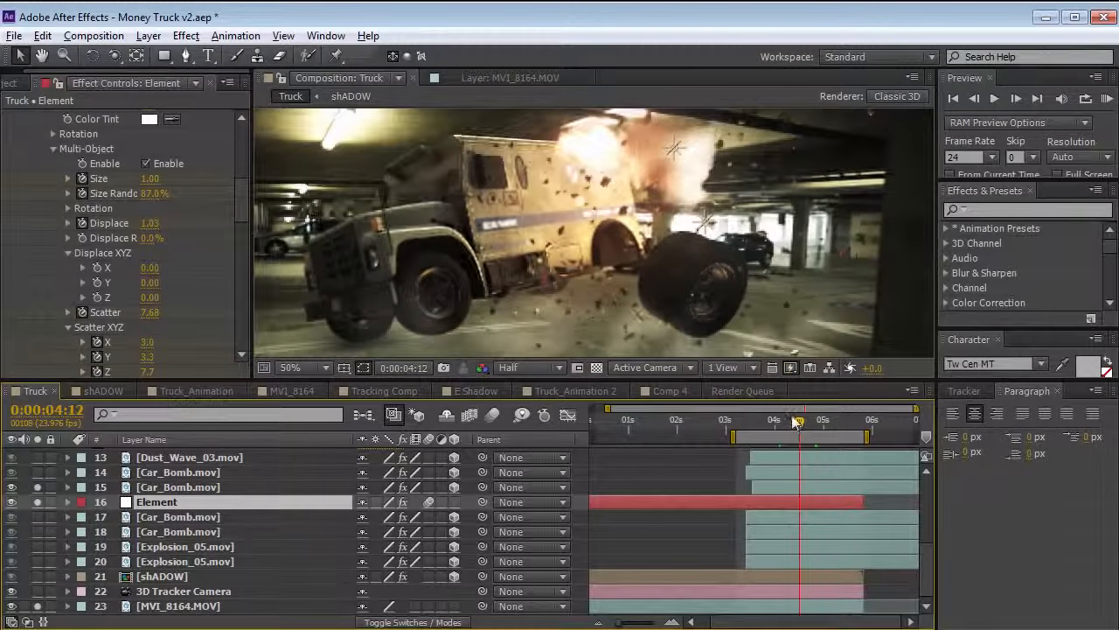